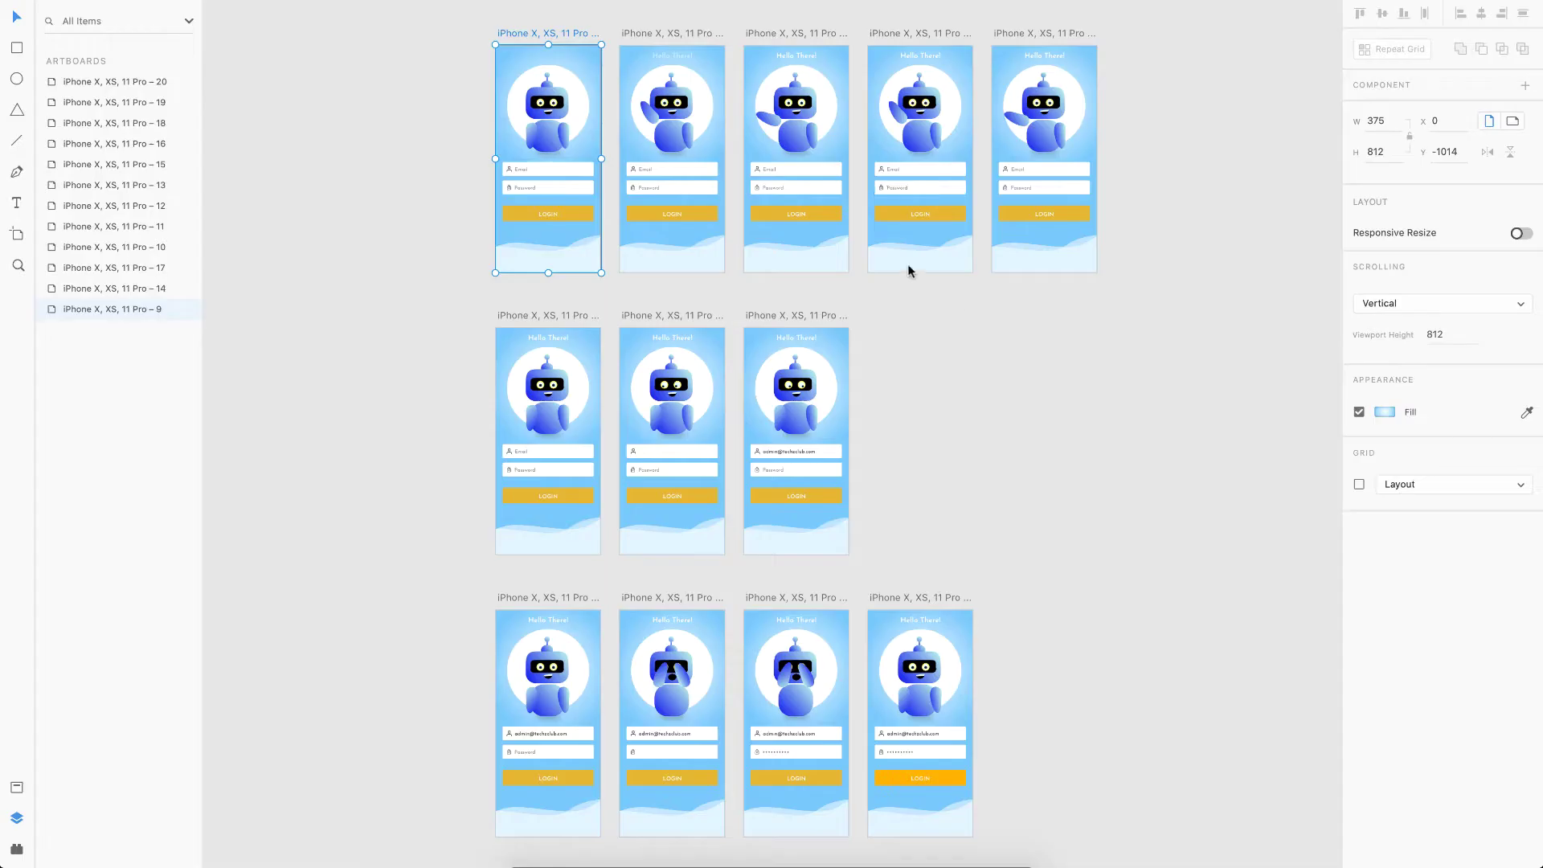
Preview the mascot login prototype, trigger its email and password field animations, and close the preview
scroll(617, 225, "down", 3)
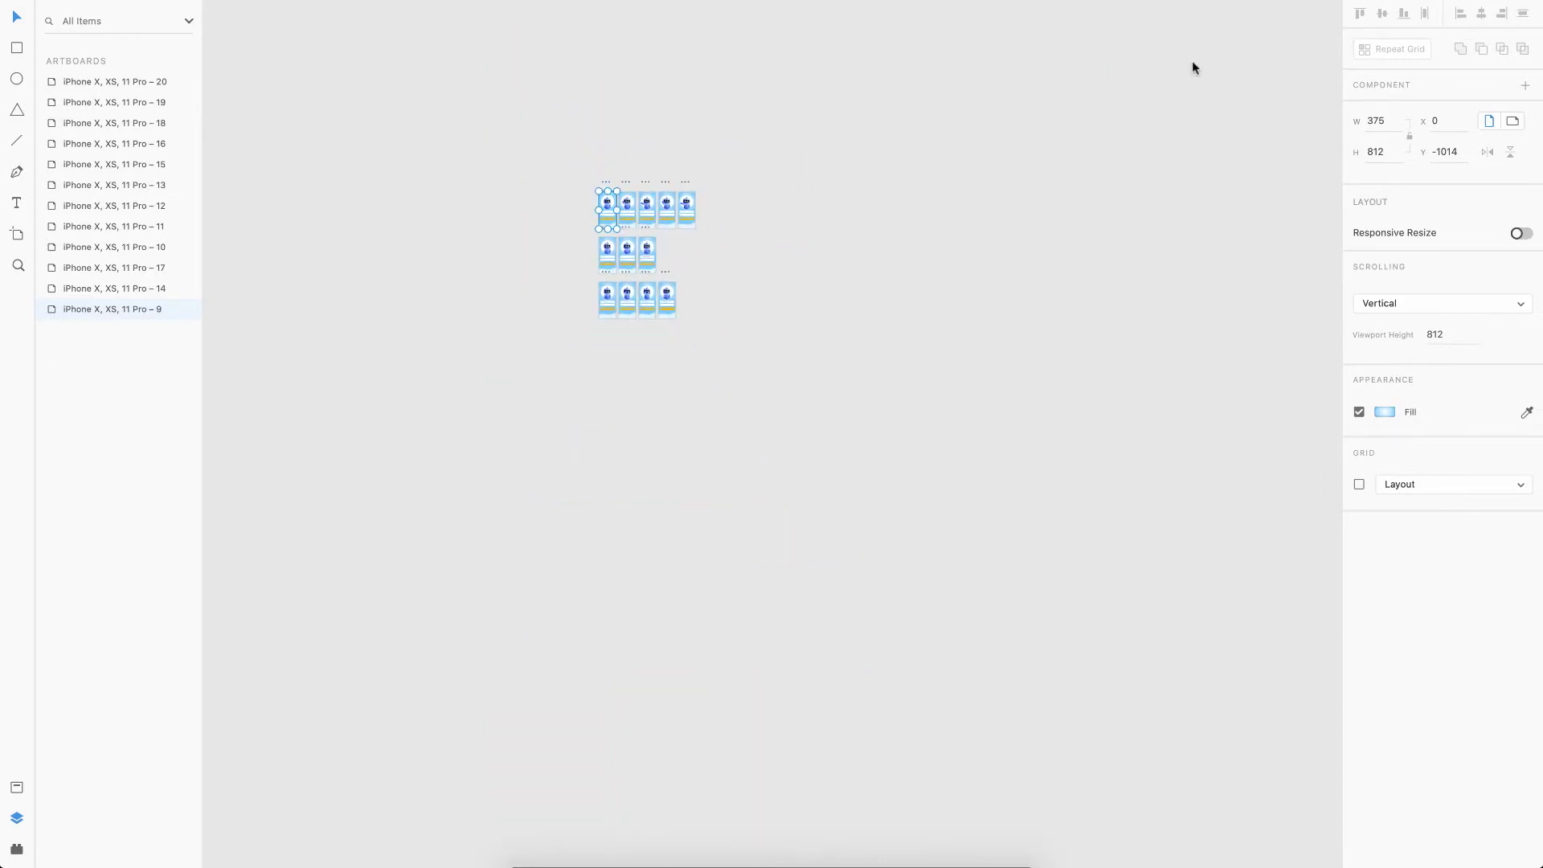
left_click(1473, 4)
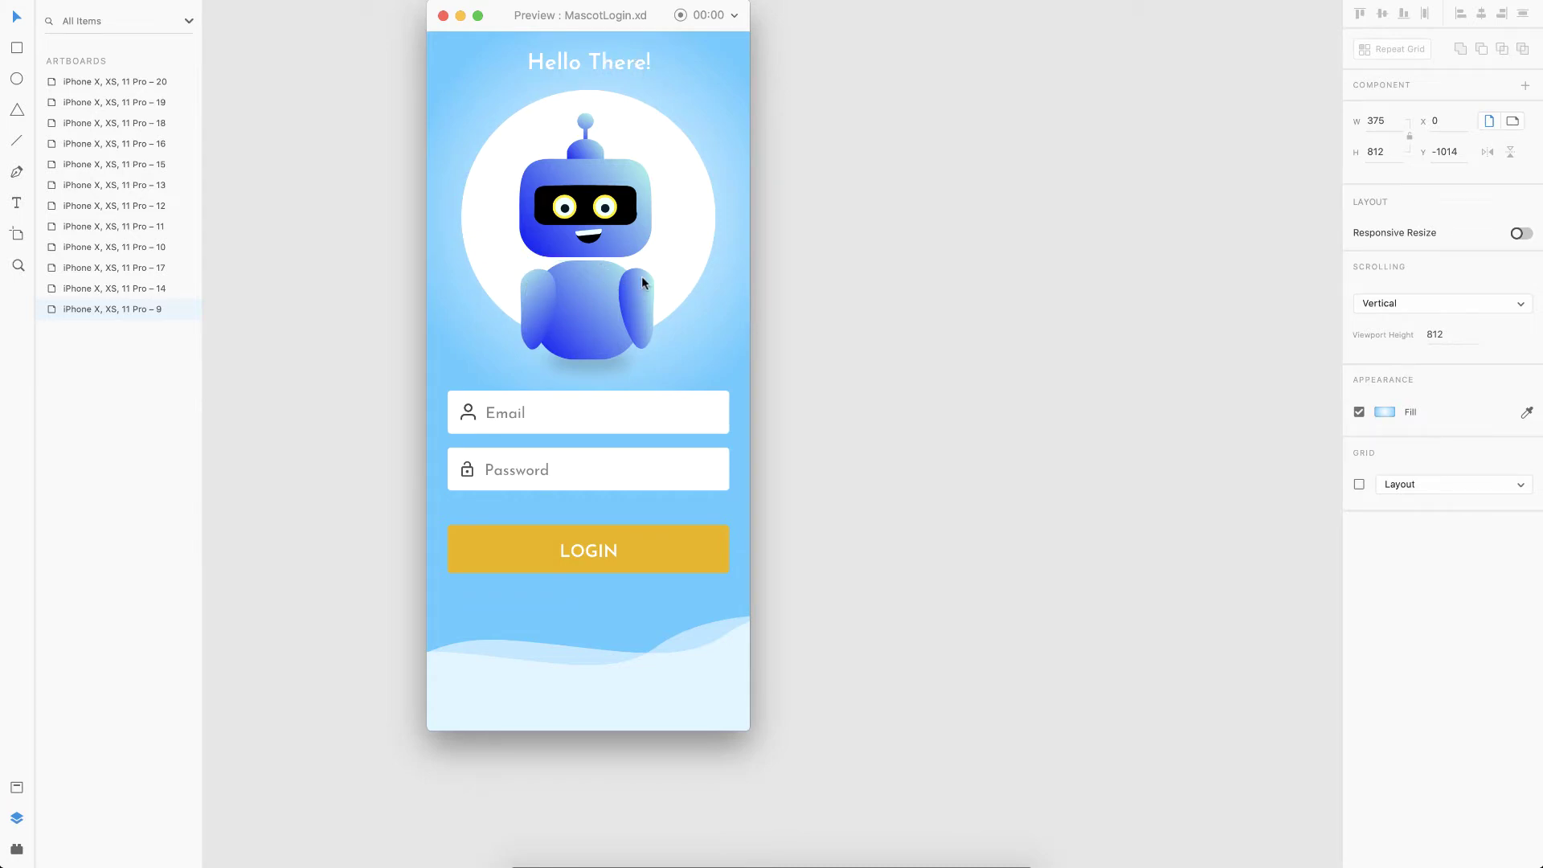
left_click(687, 410)
left_click(699, 470)
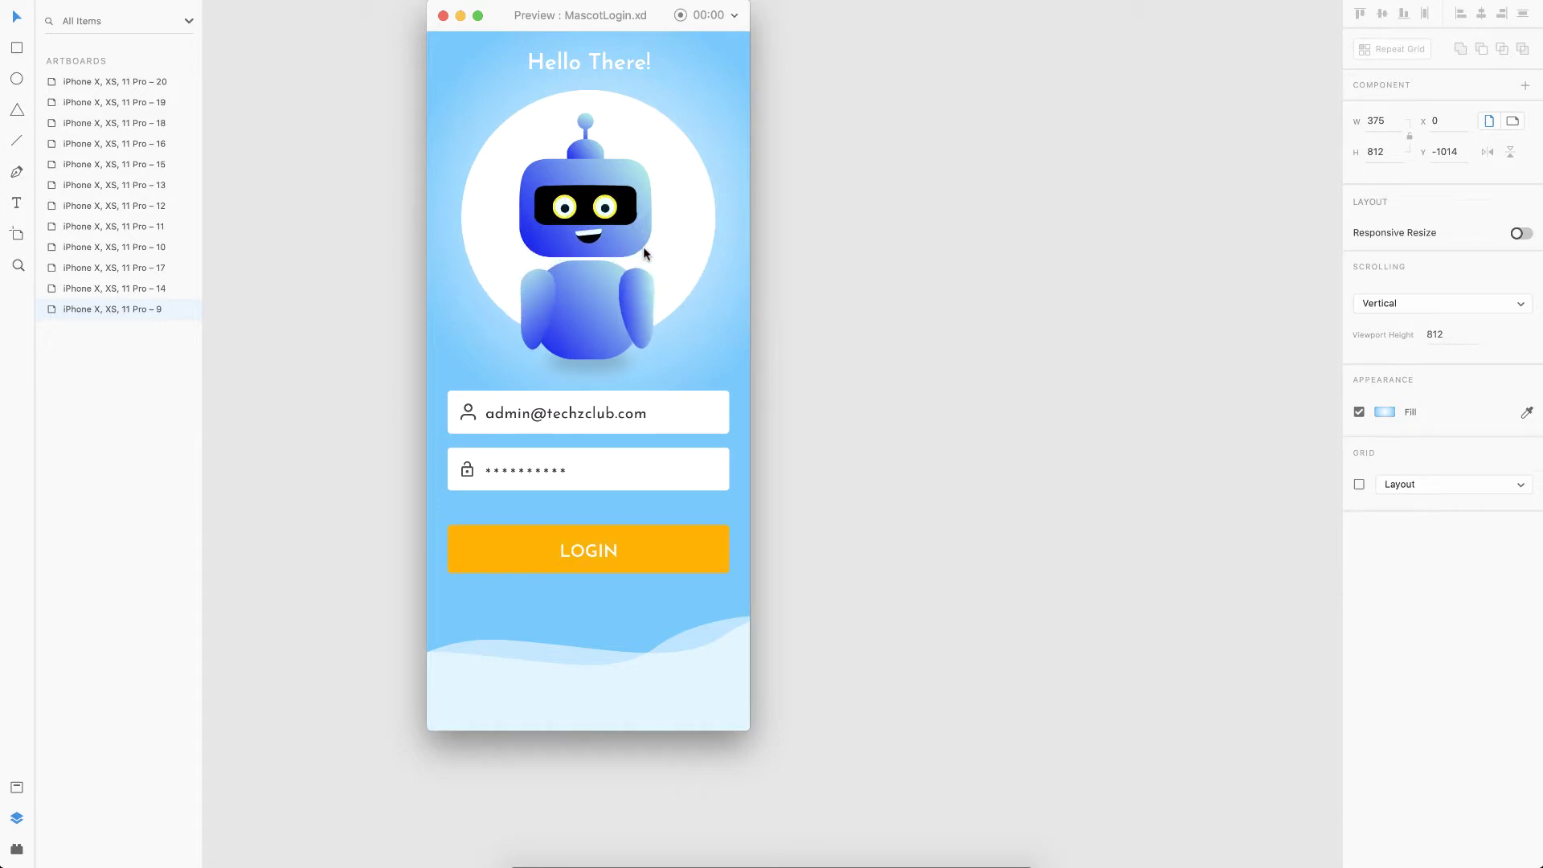
left_click(443, 15)
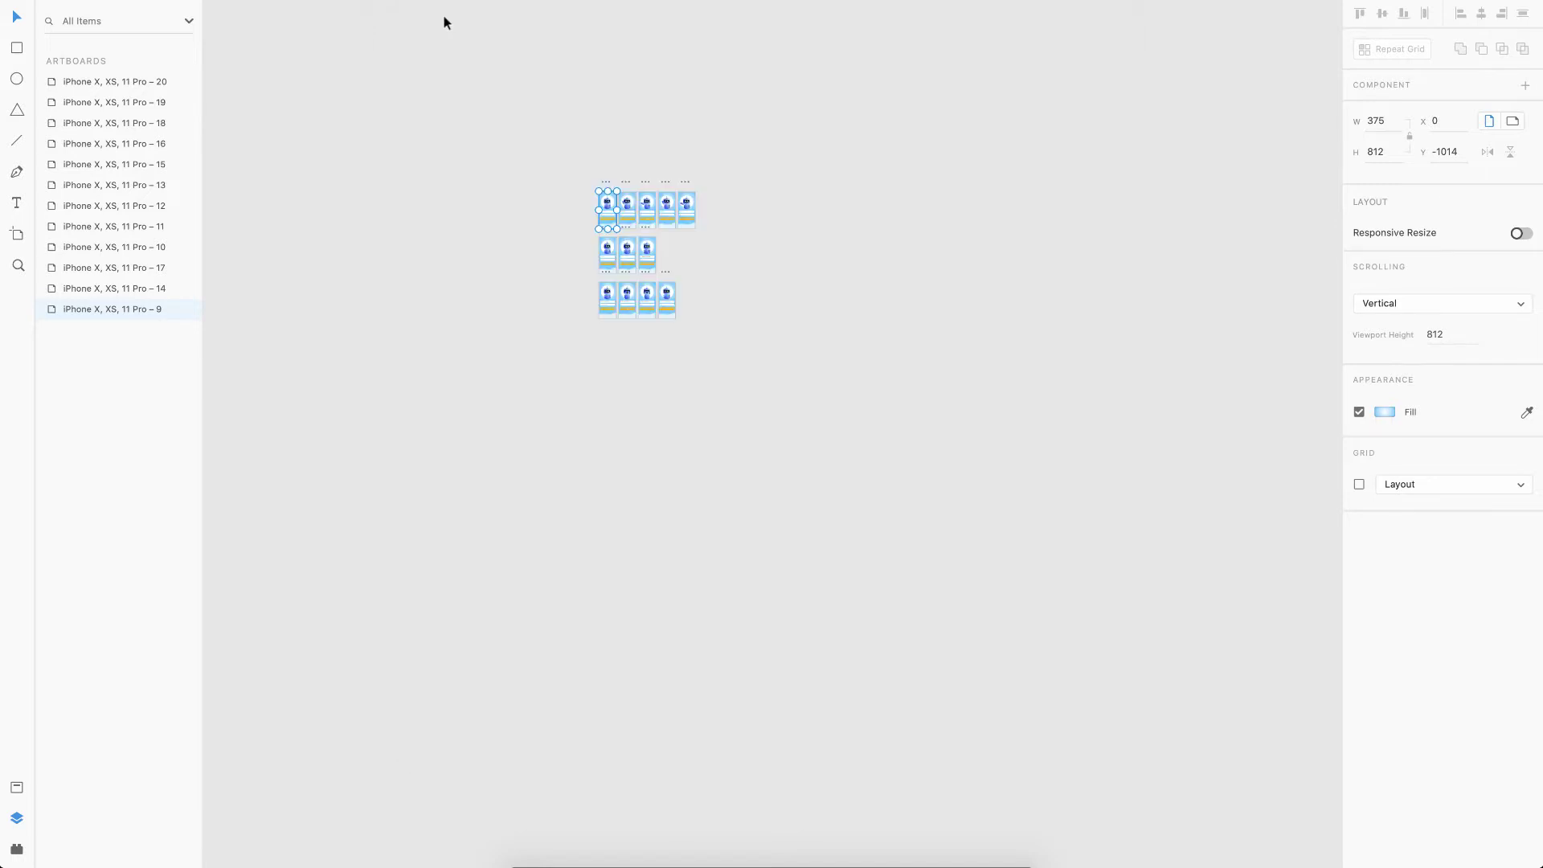
Duplicate the first artboard of the top row and place the copy below the existing artboard rows
scroll(663, 238, "up", 5)
scroll(663, 241, "up", 1)
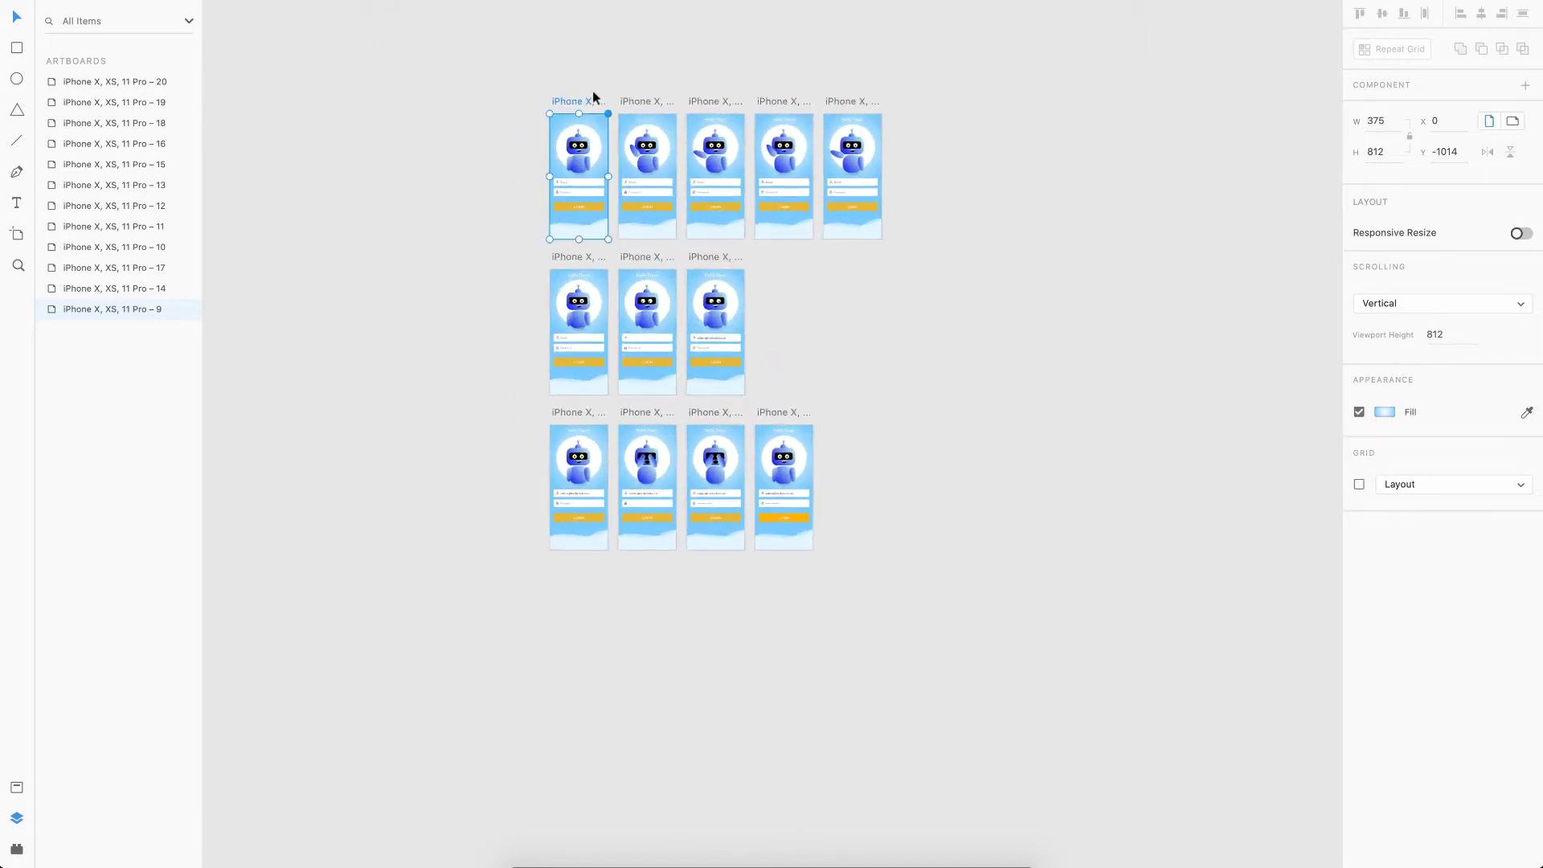
left_click(565, 93)
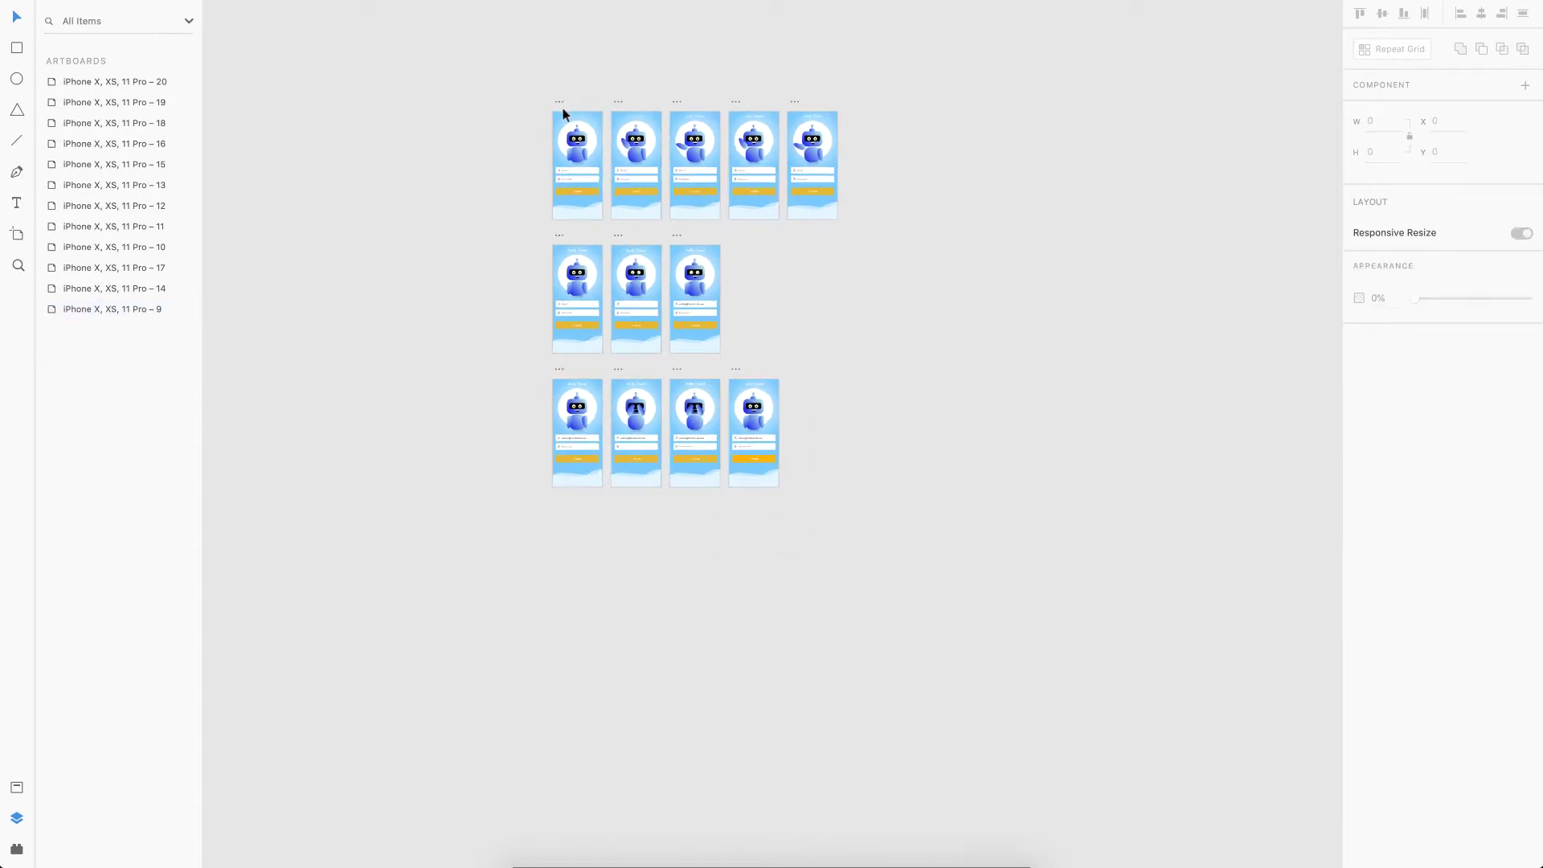
mouse_move(561, 111)
left_click_drag(559, 107, 564, 678)
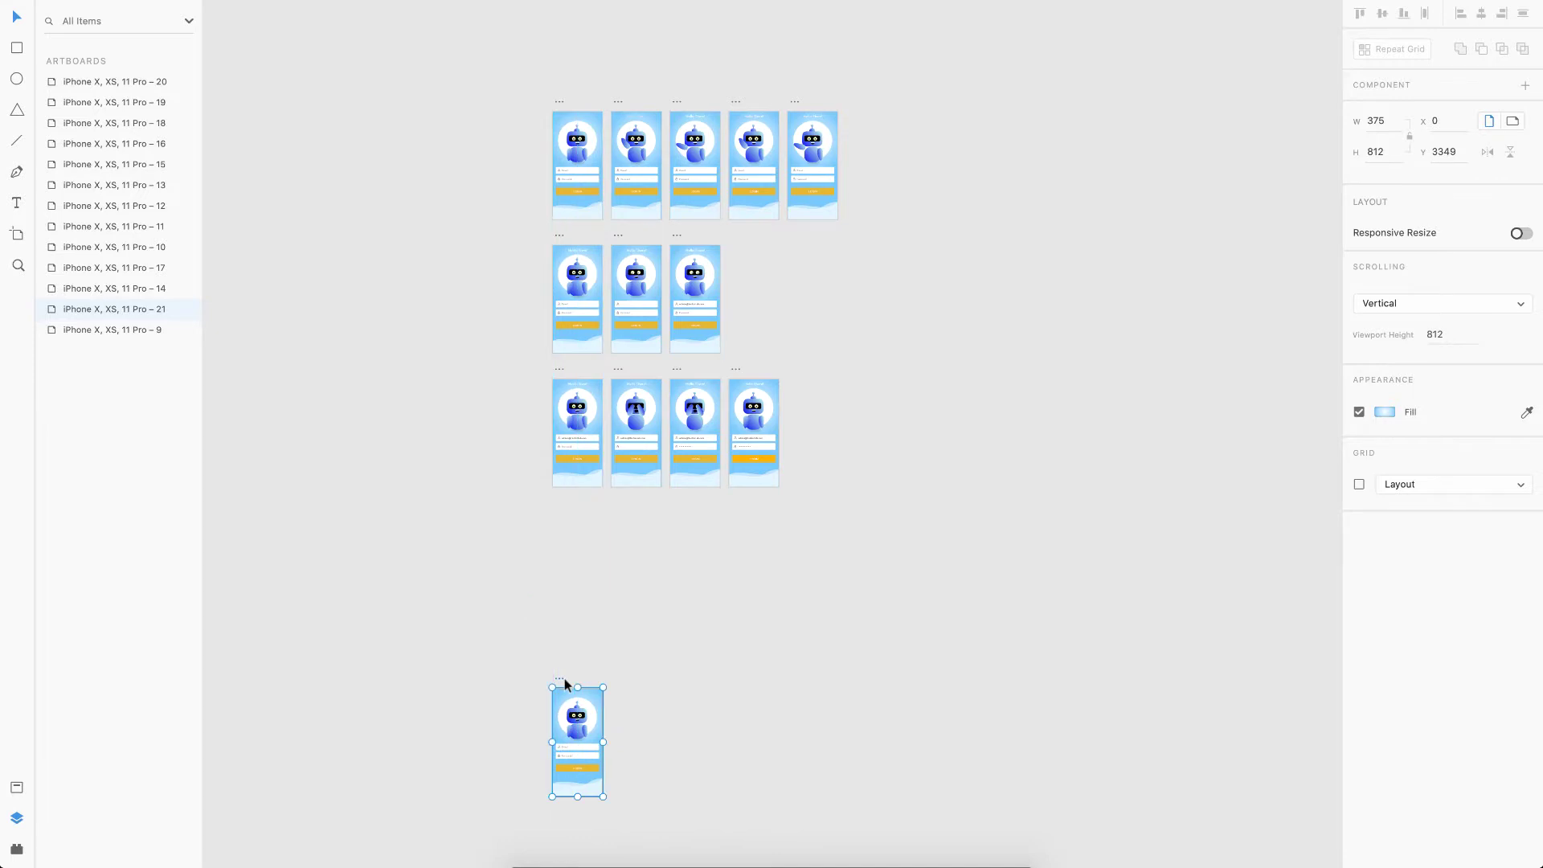
left_click(648, 720)
Examine the duplicated artboard's Hello There! text and the layers inside its Robot group
scroll(647, 720, "up", 5)
scroll(649, 732, "up", 3)
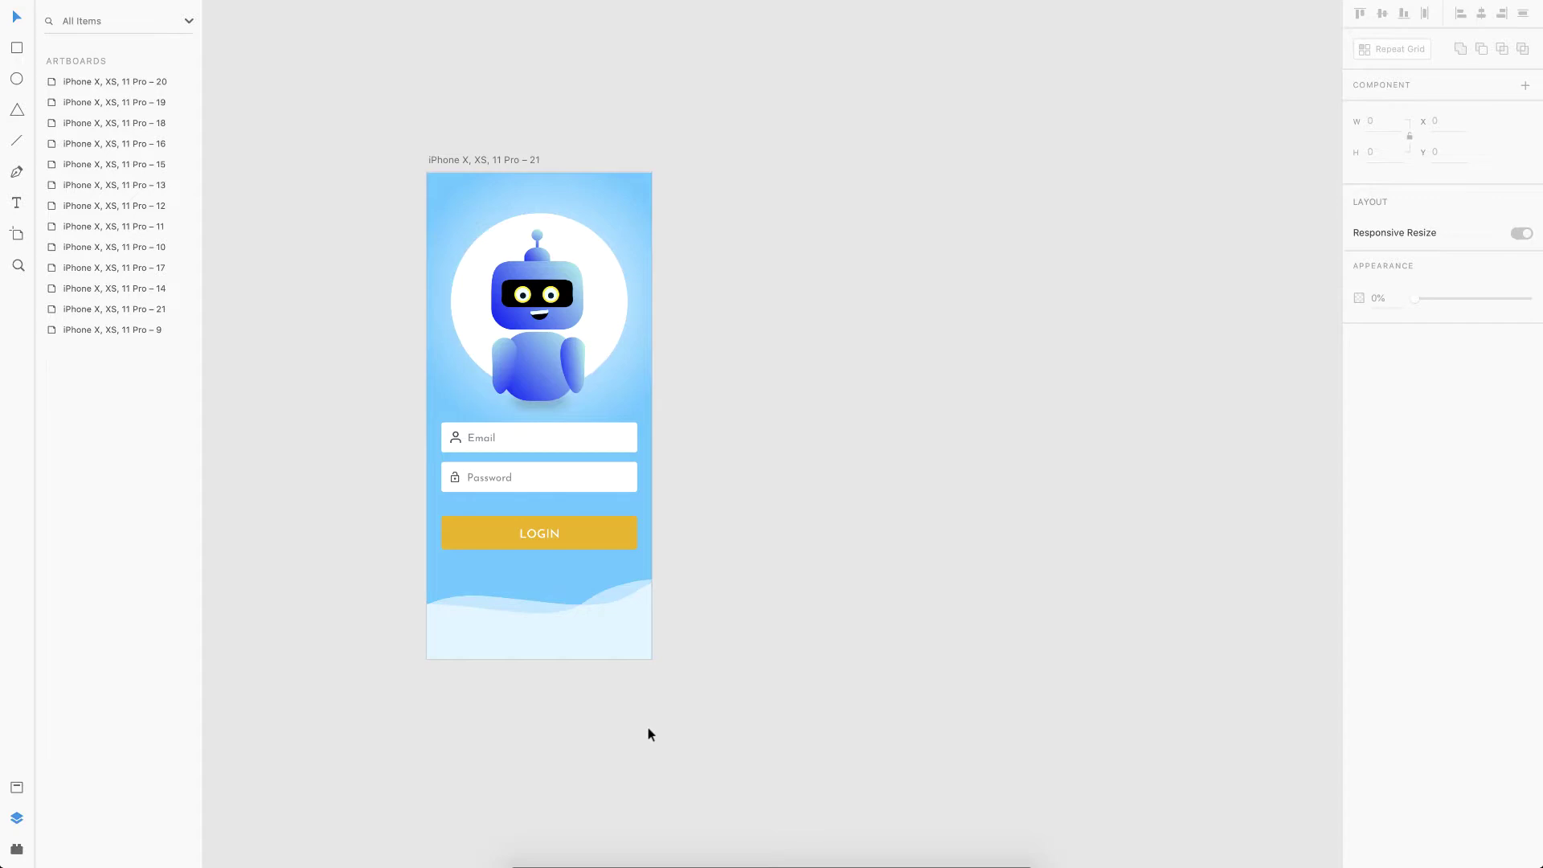
scroll(461, 243, "up", 2)
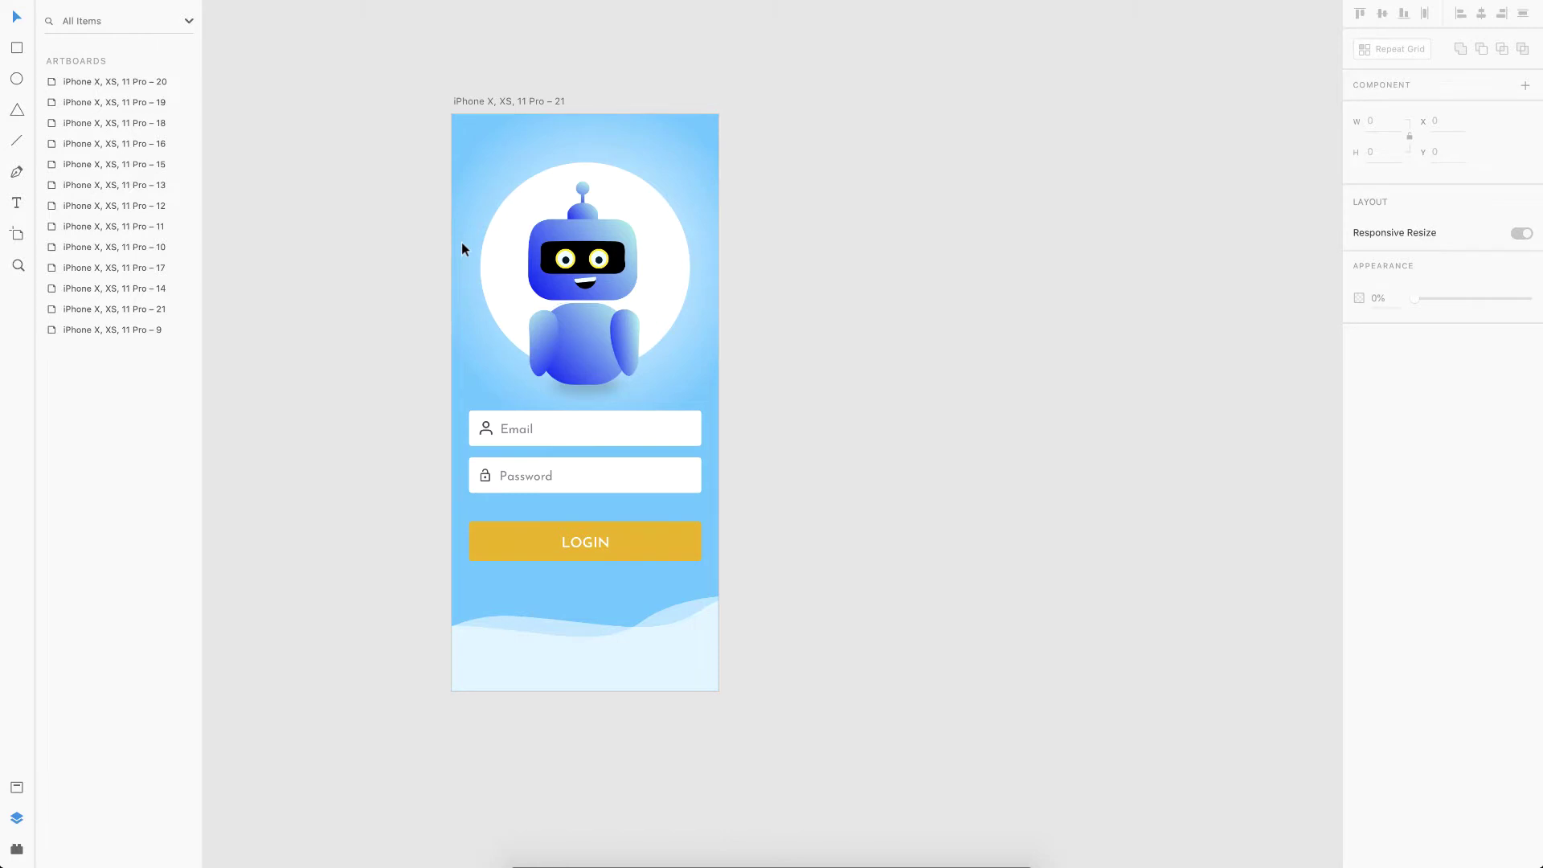
left_click(619, 147)
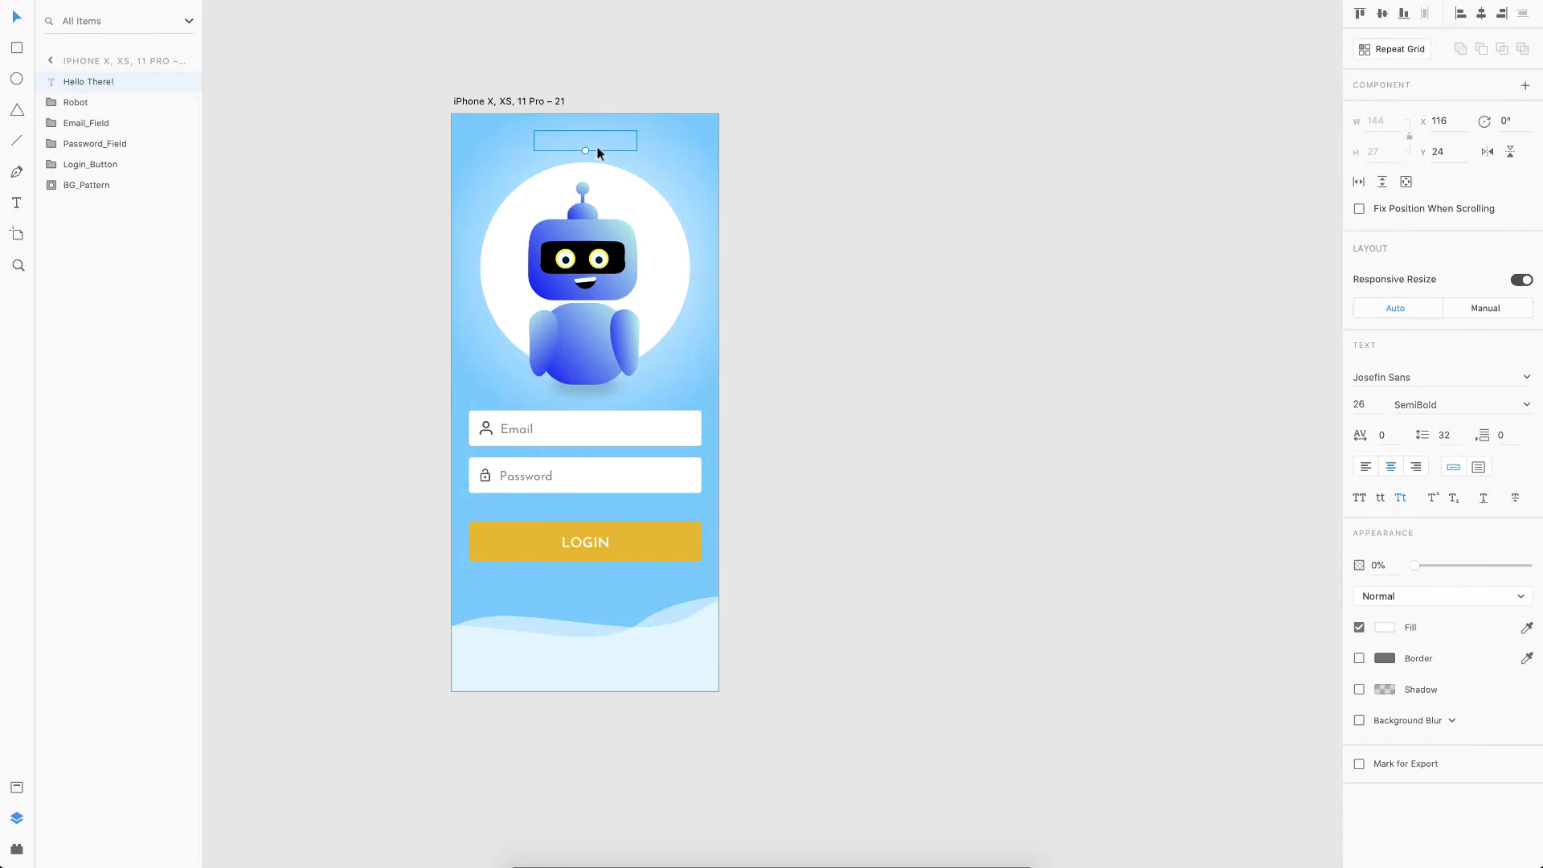
left_click(64, 102)
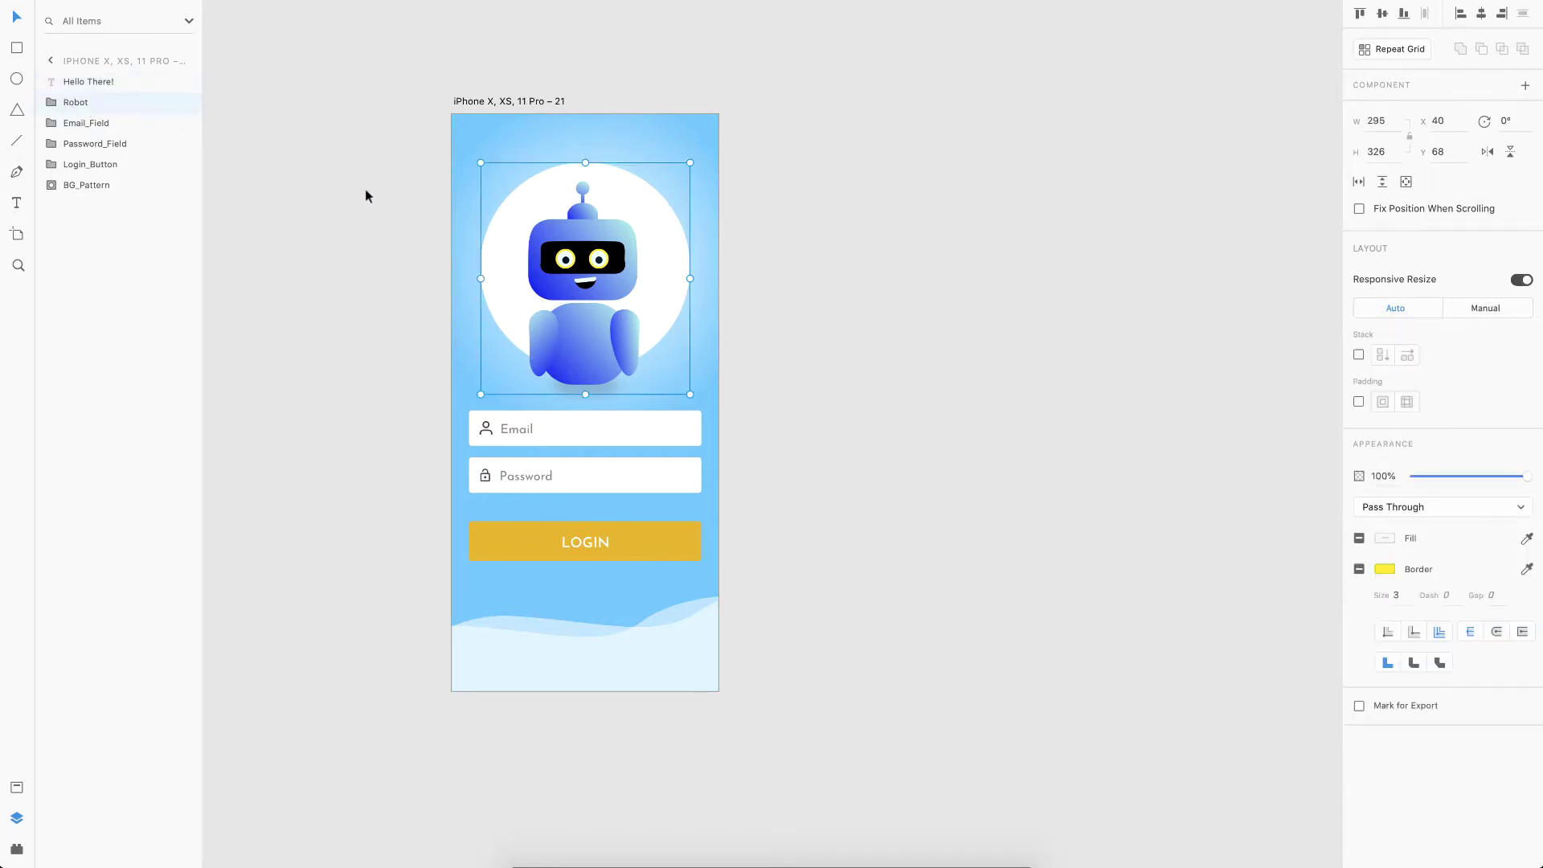
left_click(52, 103)
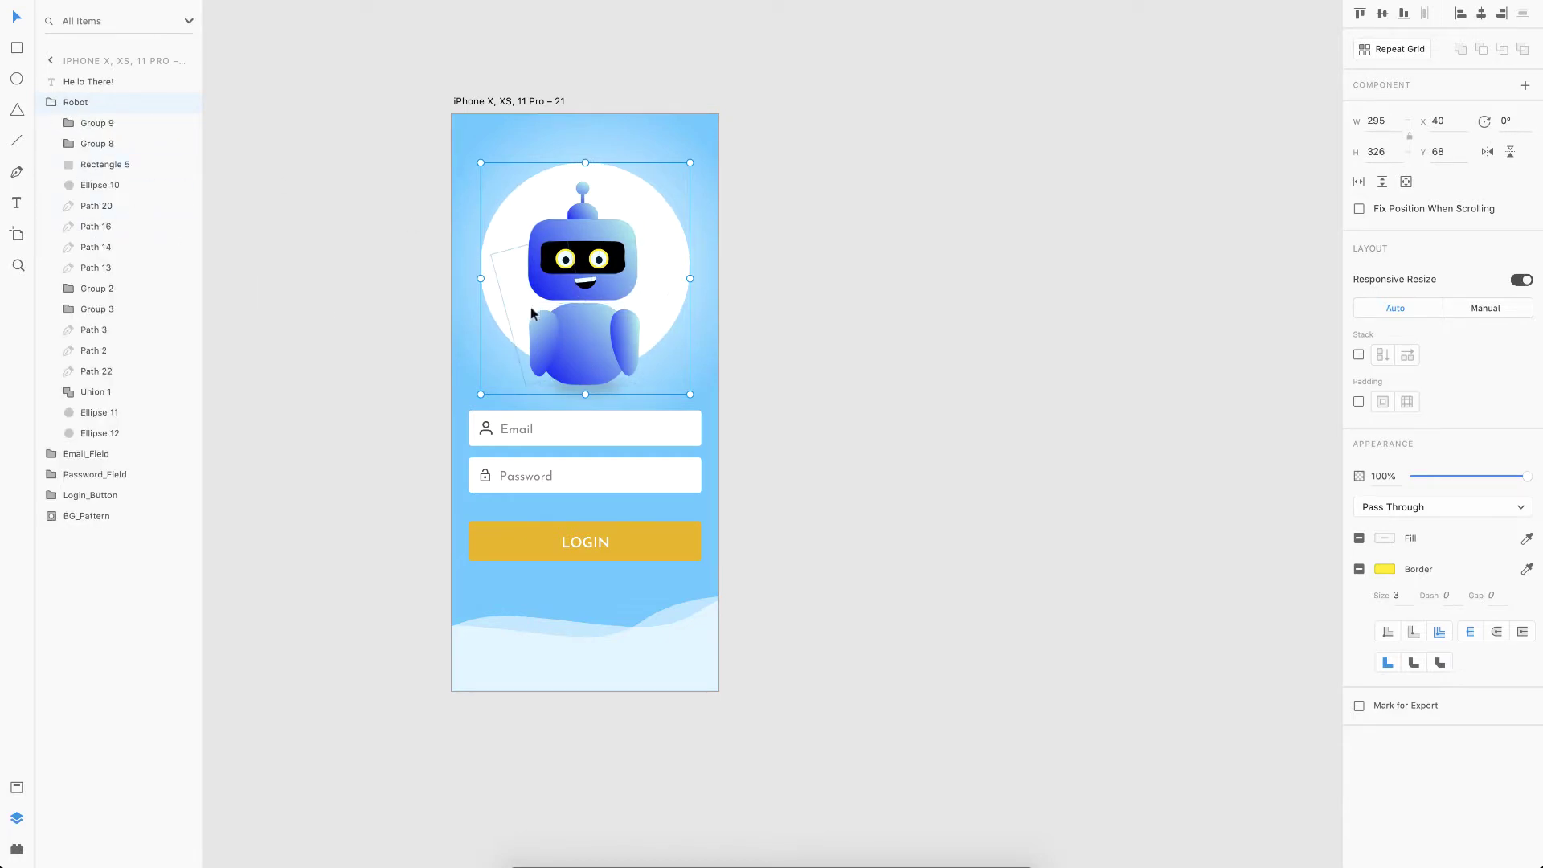
left_click(51, 103)
Examine the Email_Field group's layers, the Password_Field and Login_Button groups, and the BG_Pattern layer
left_click(541, 427)
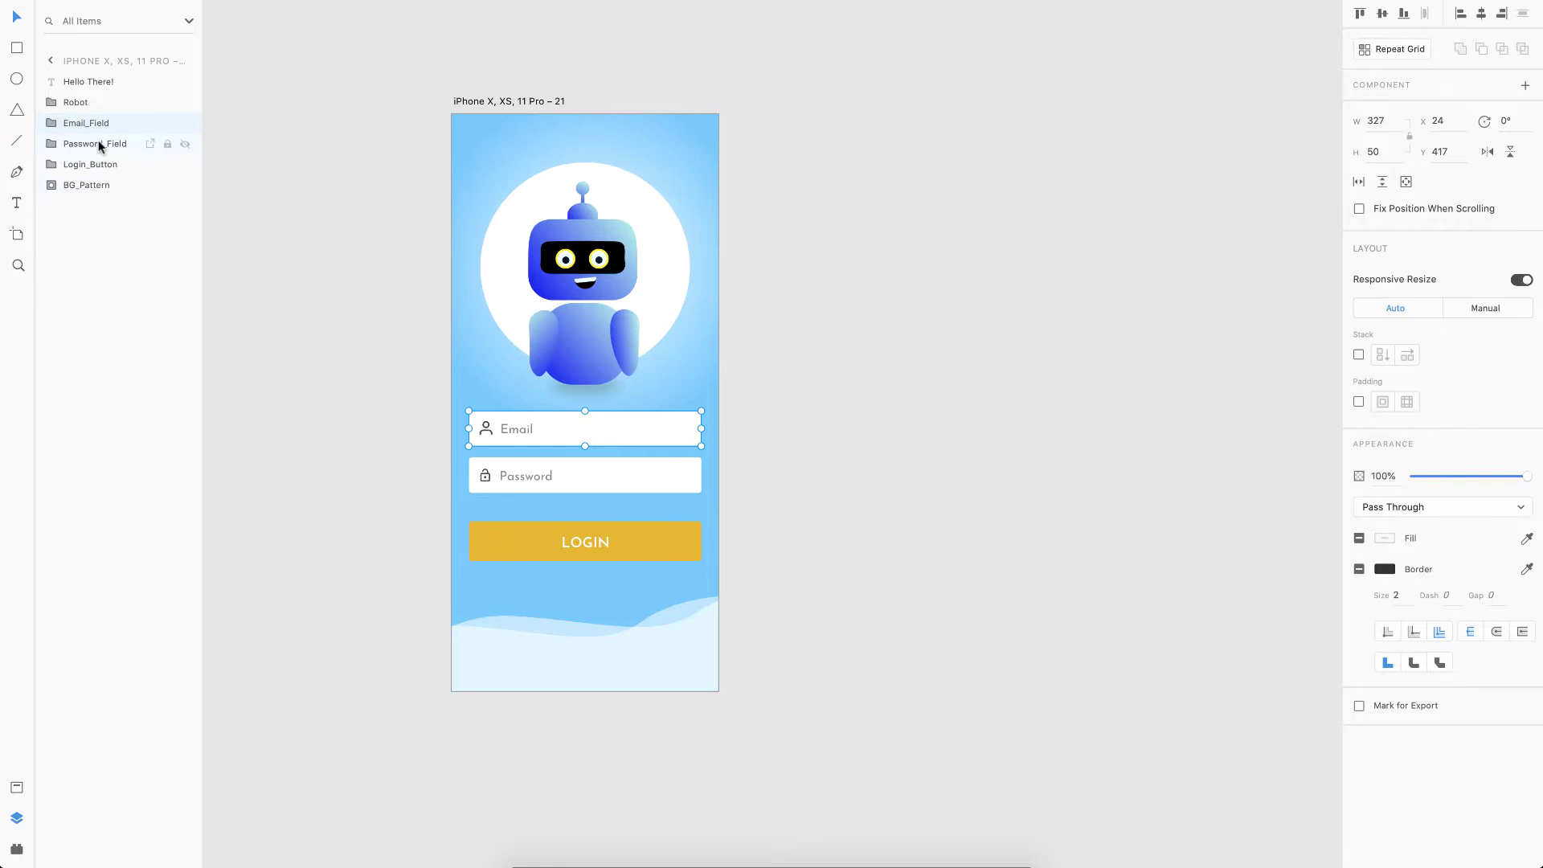
left_click(50, 123)
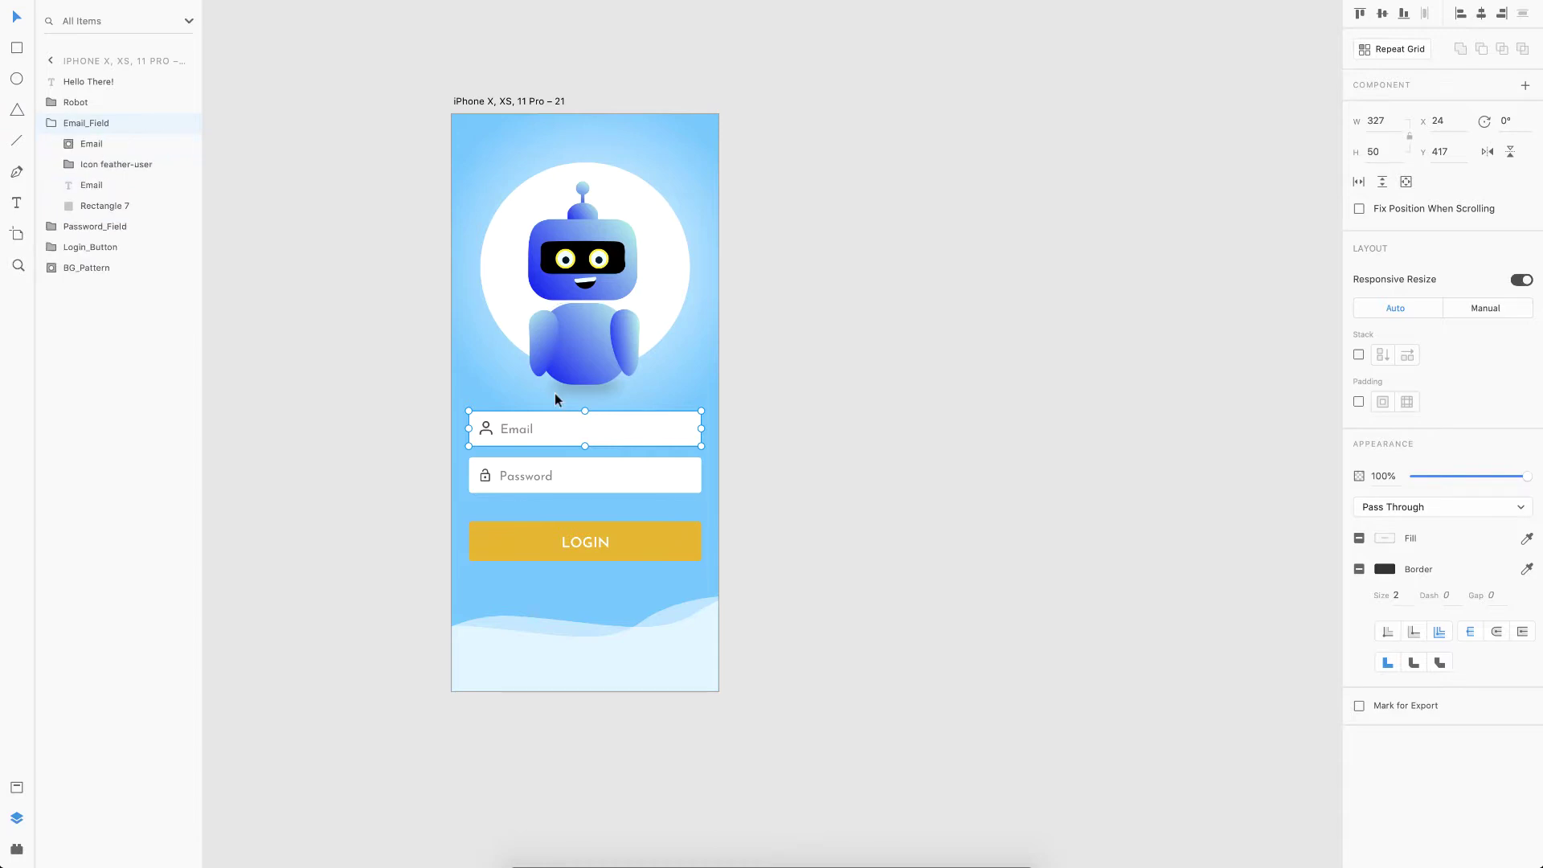
double_click(503, 429)
left_click(550, 467)
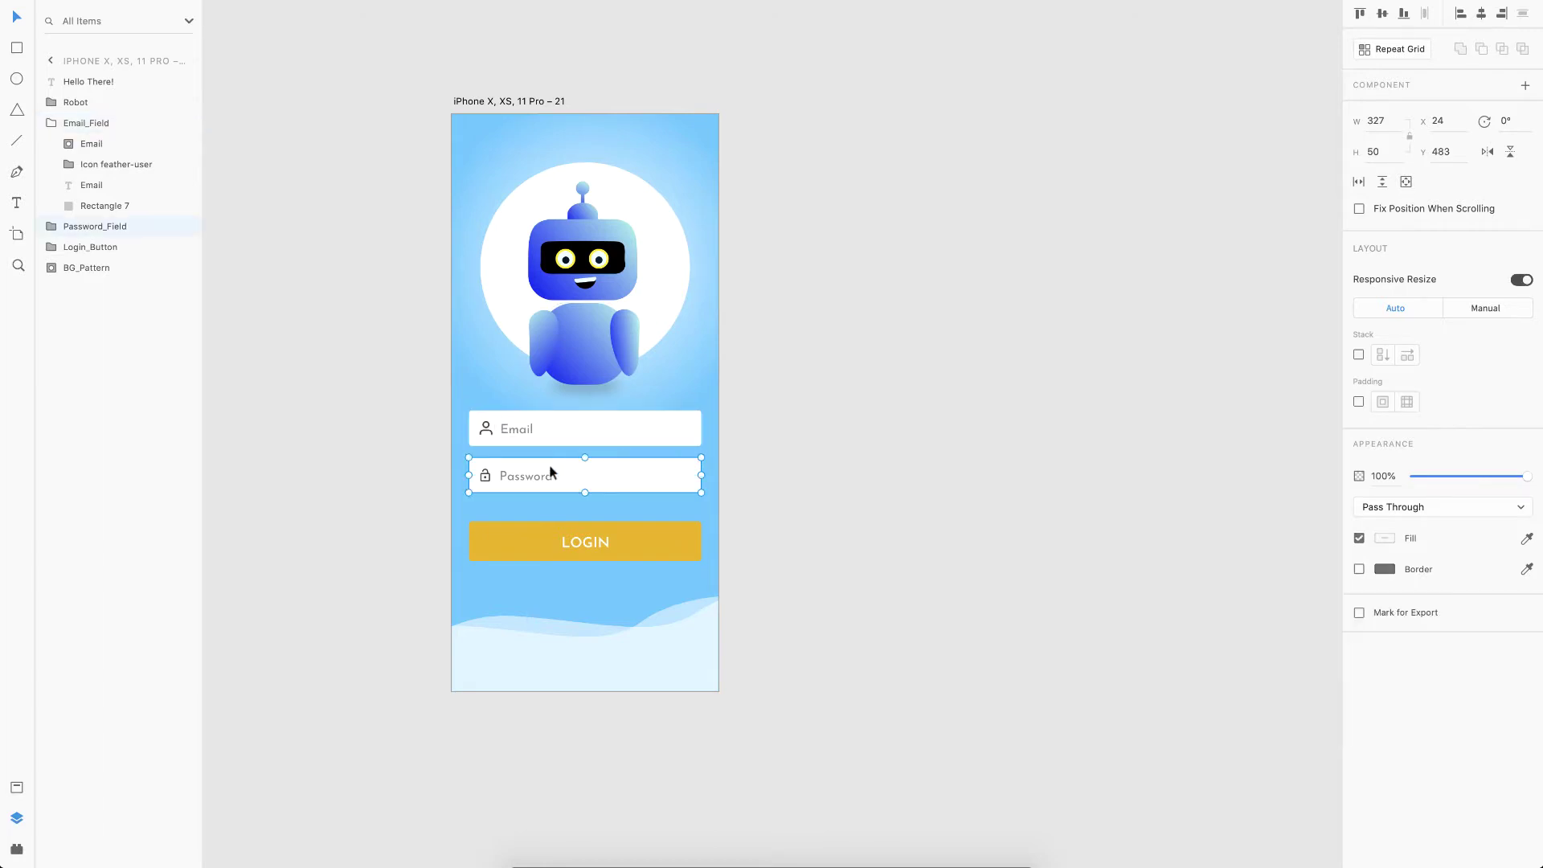
left_click(553, 555)
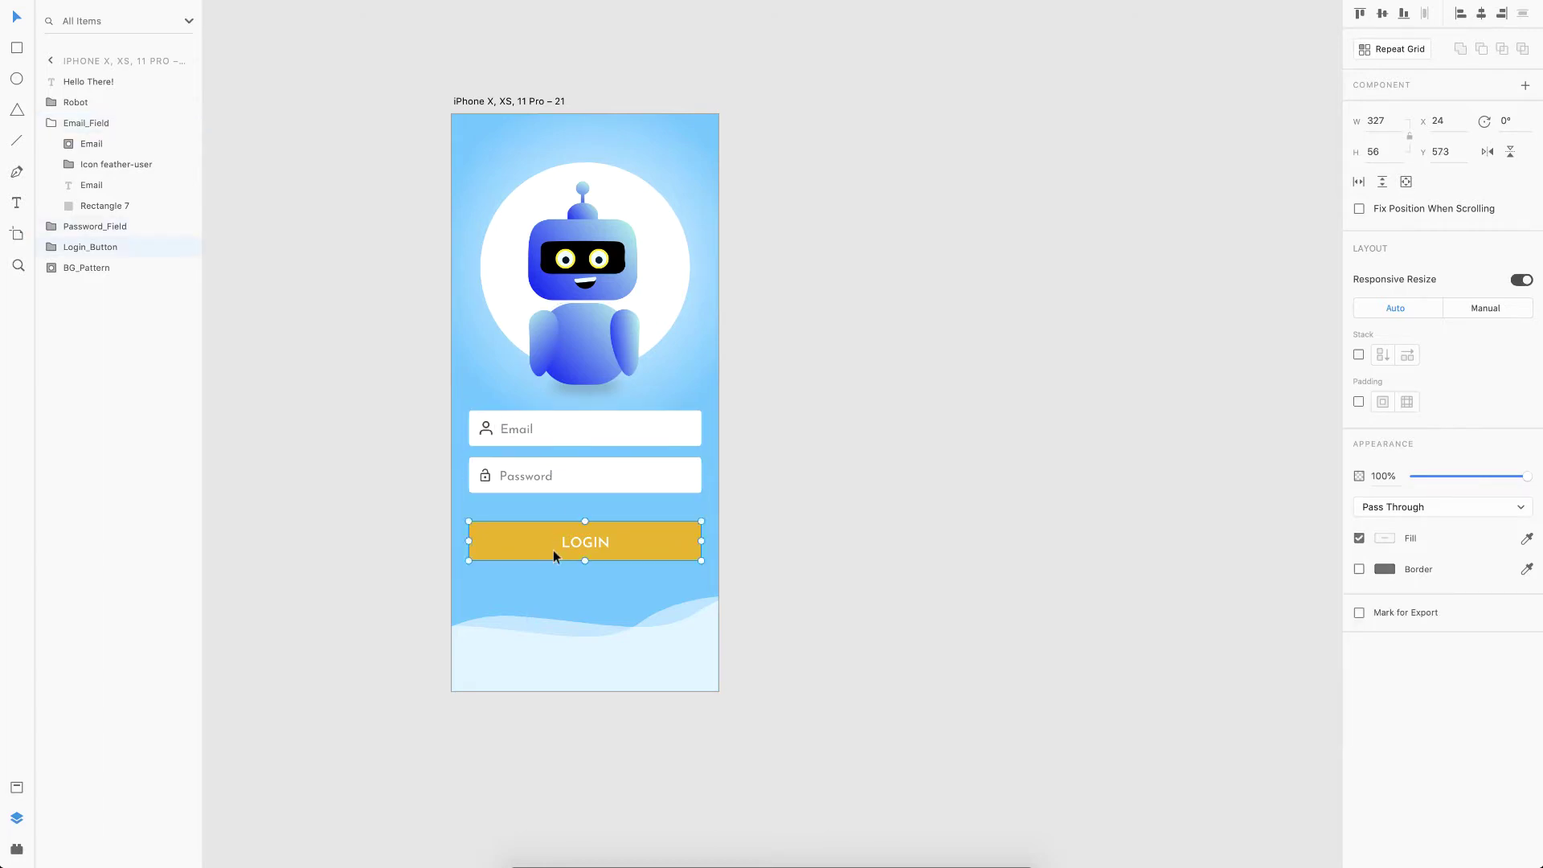
left_click(668, 670)
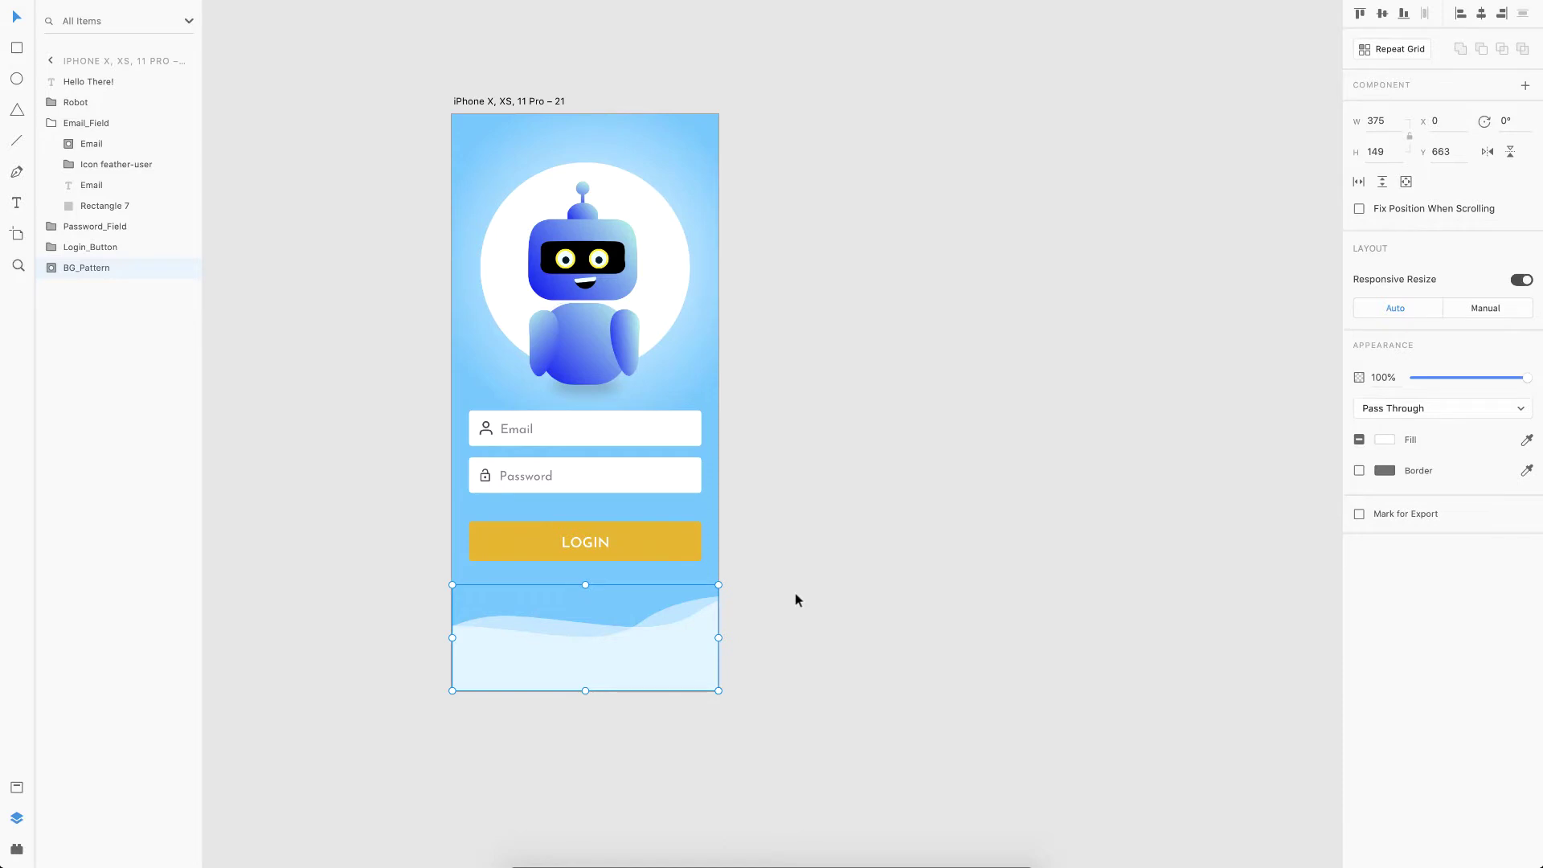
Duplicate the iPhone X, XS, 11 Pro – 21 artboard beside itself
left_click(462, 102)
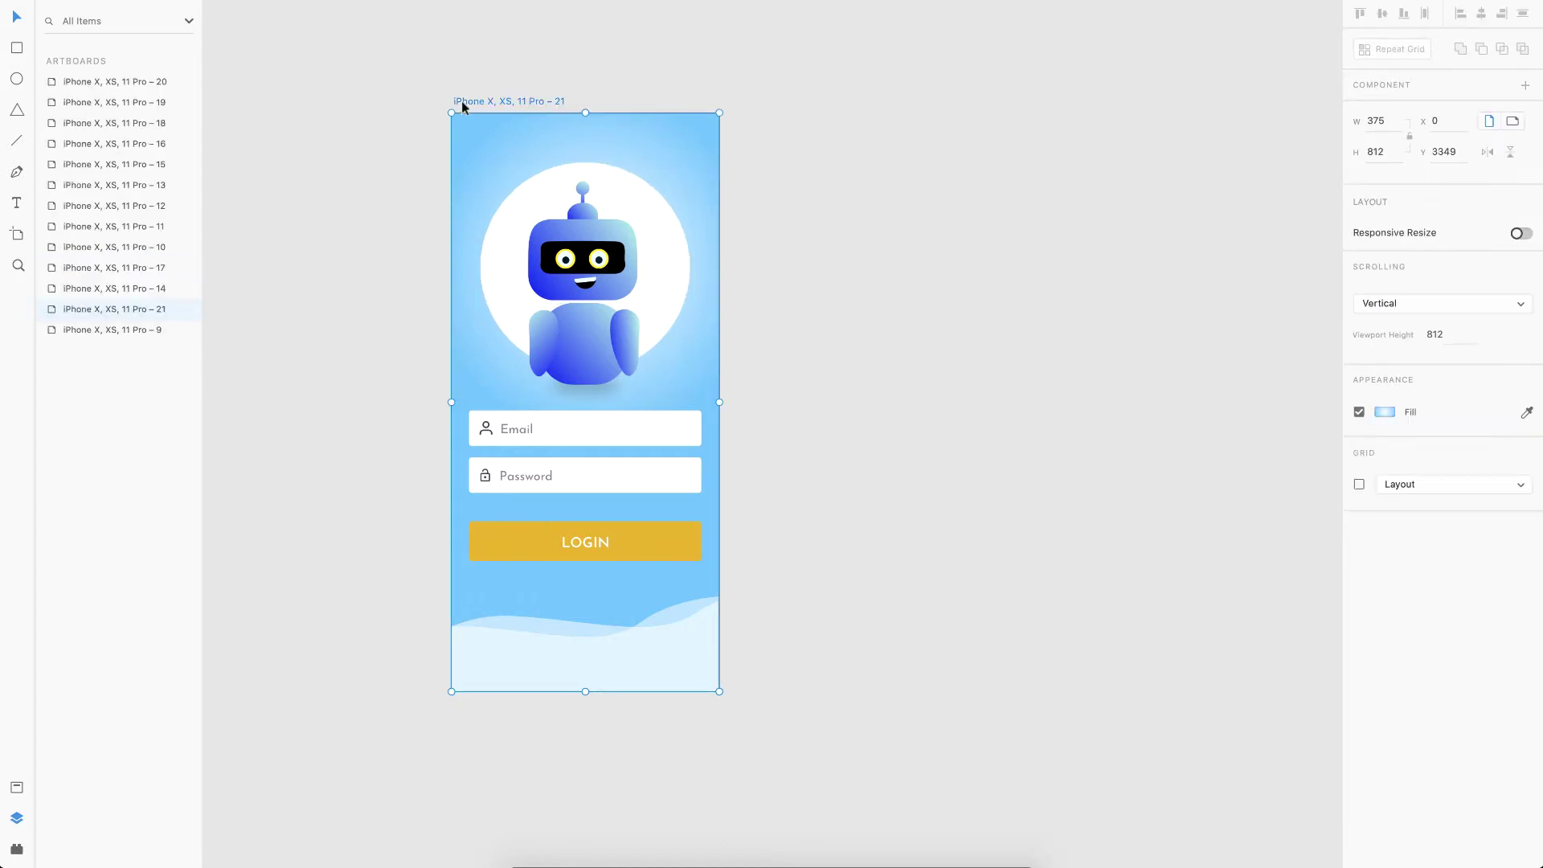
key("super+d")
scroll(920, 442, "right", 3)
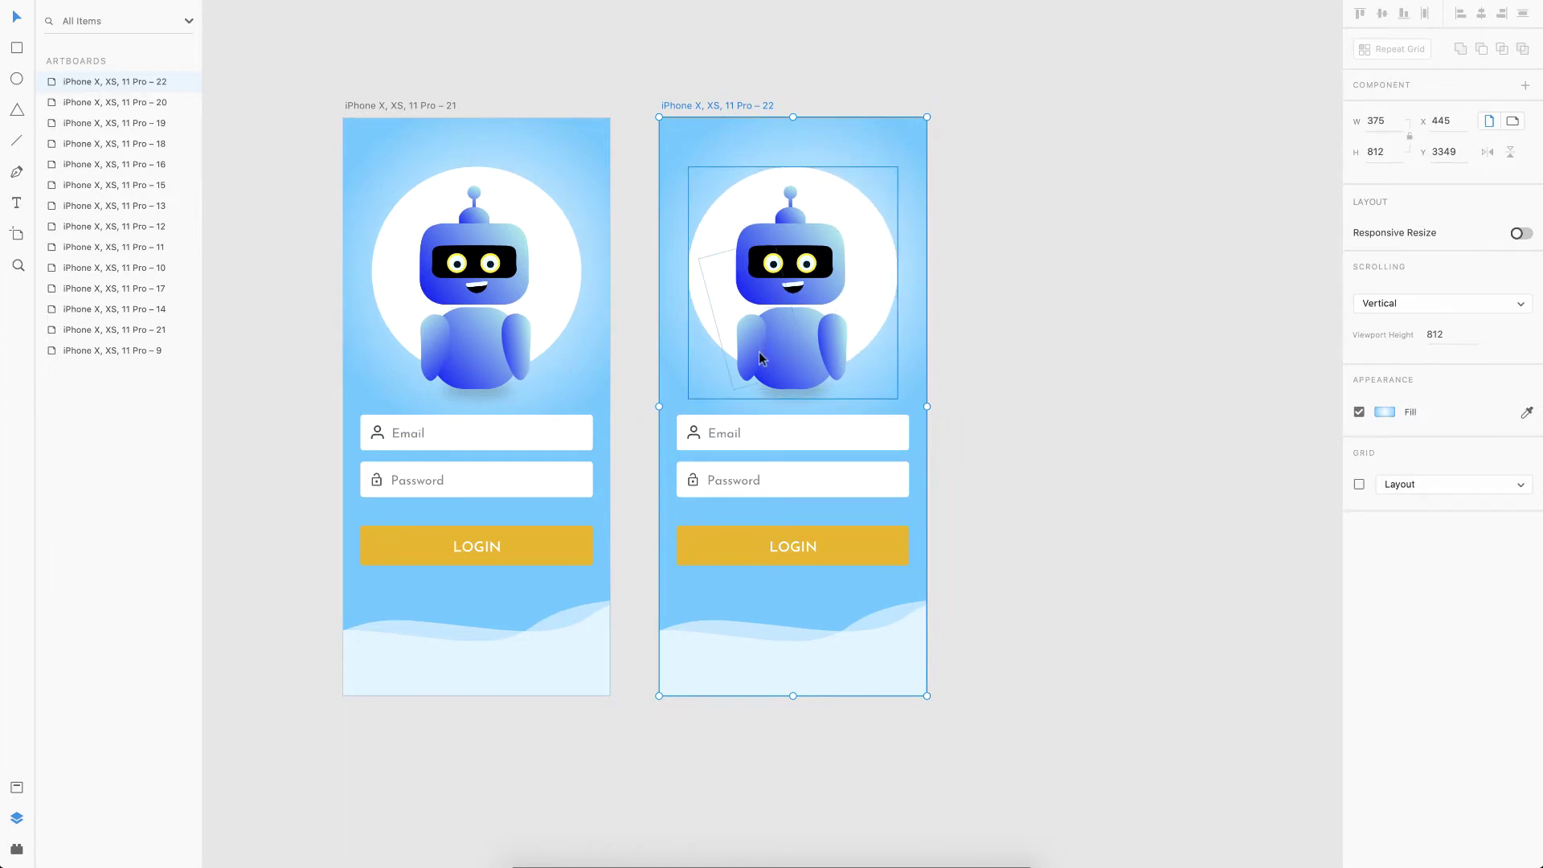
scroll(767, 335, "right", 2)
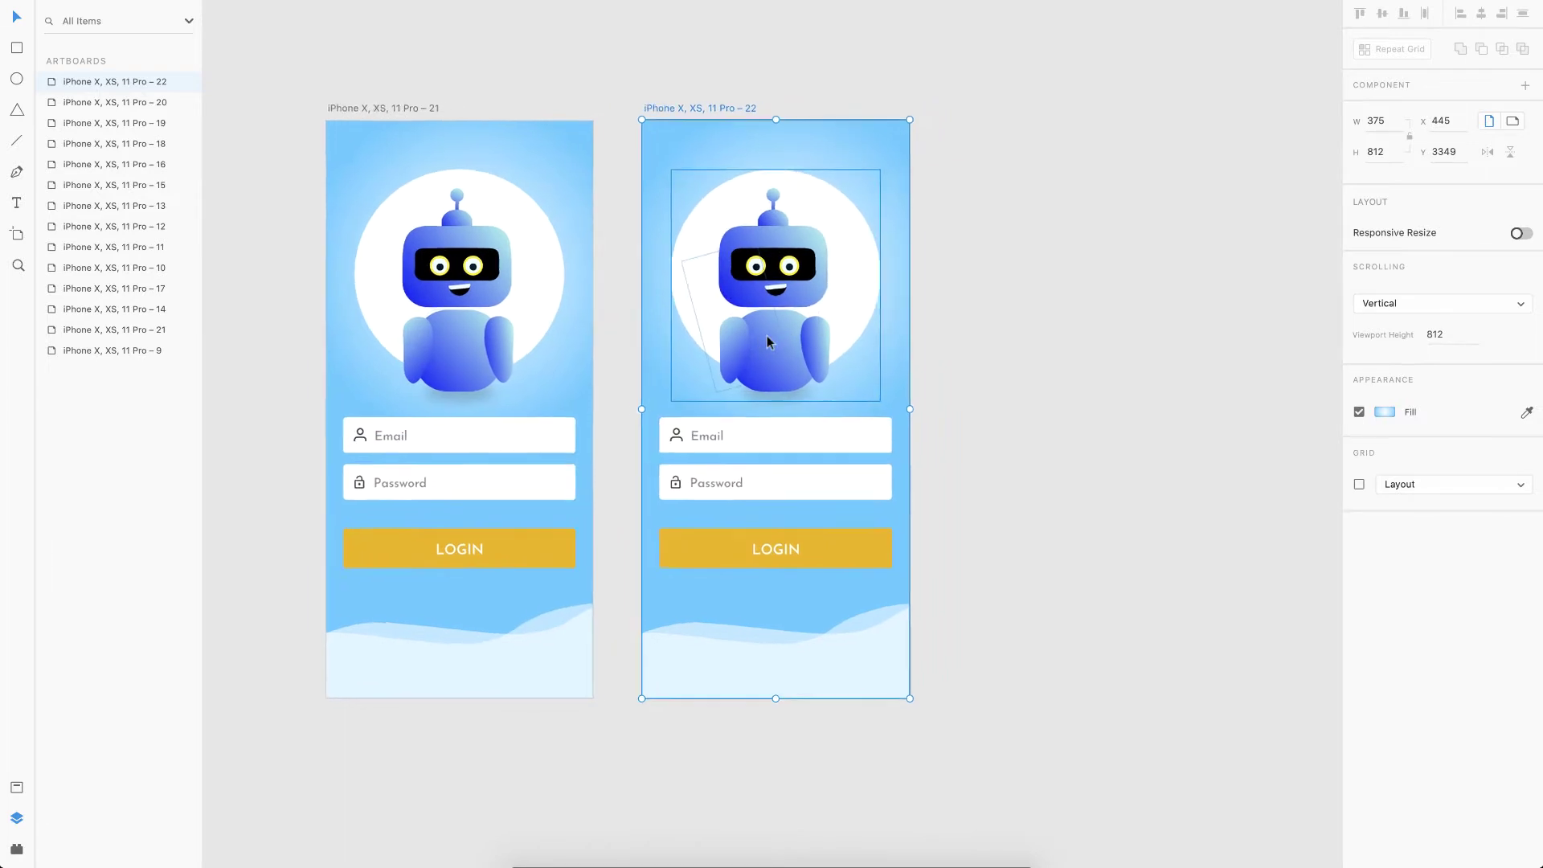
Try rotating the robot's arm group, Group 8, to -185° on the new artboard
left_click(728, 351)
double_click(728, 351)
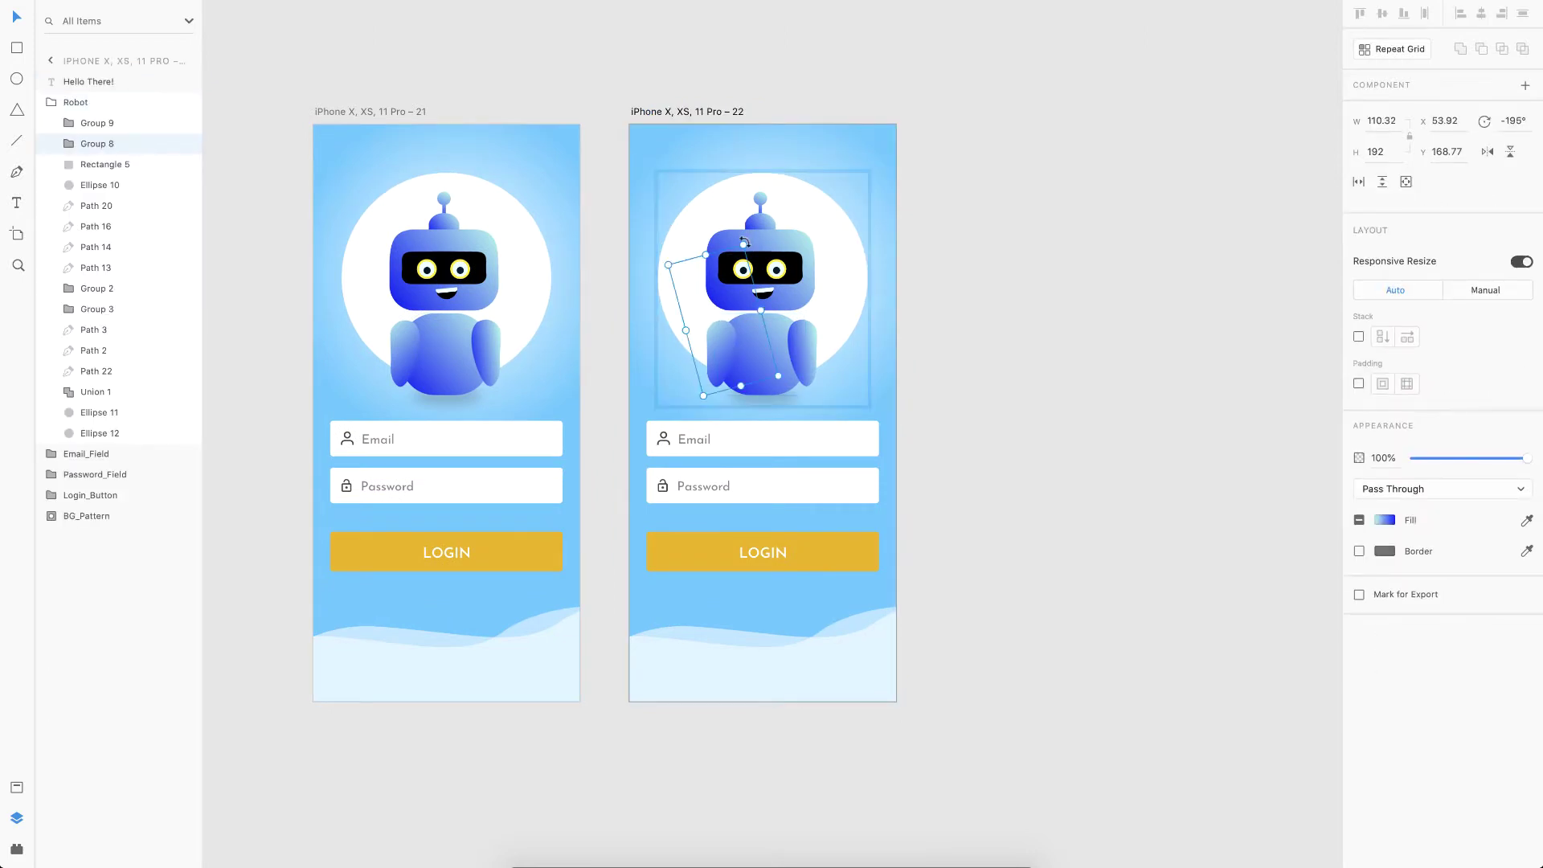
left_click_drag(744, 241, 771, 222)
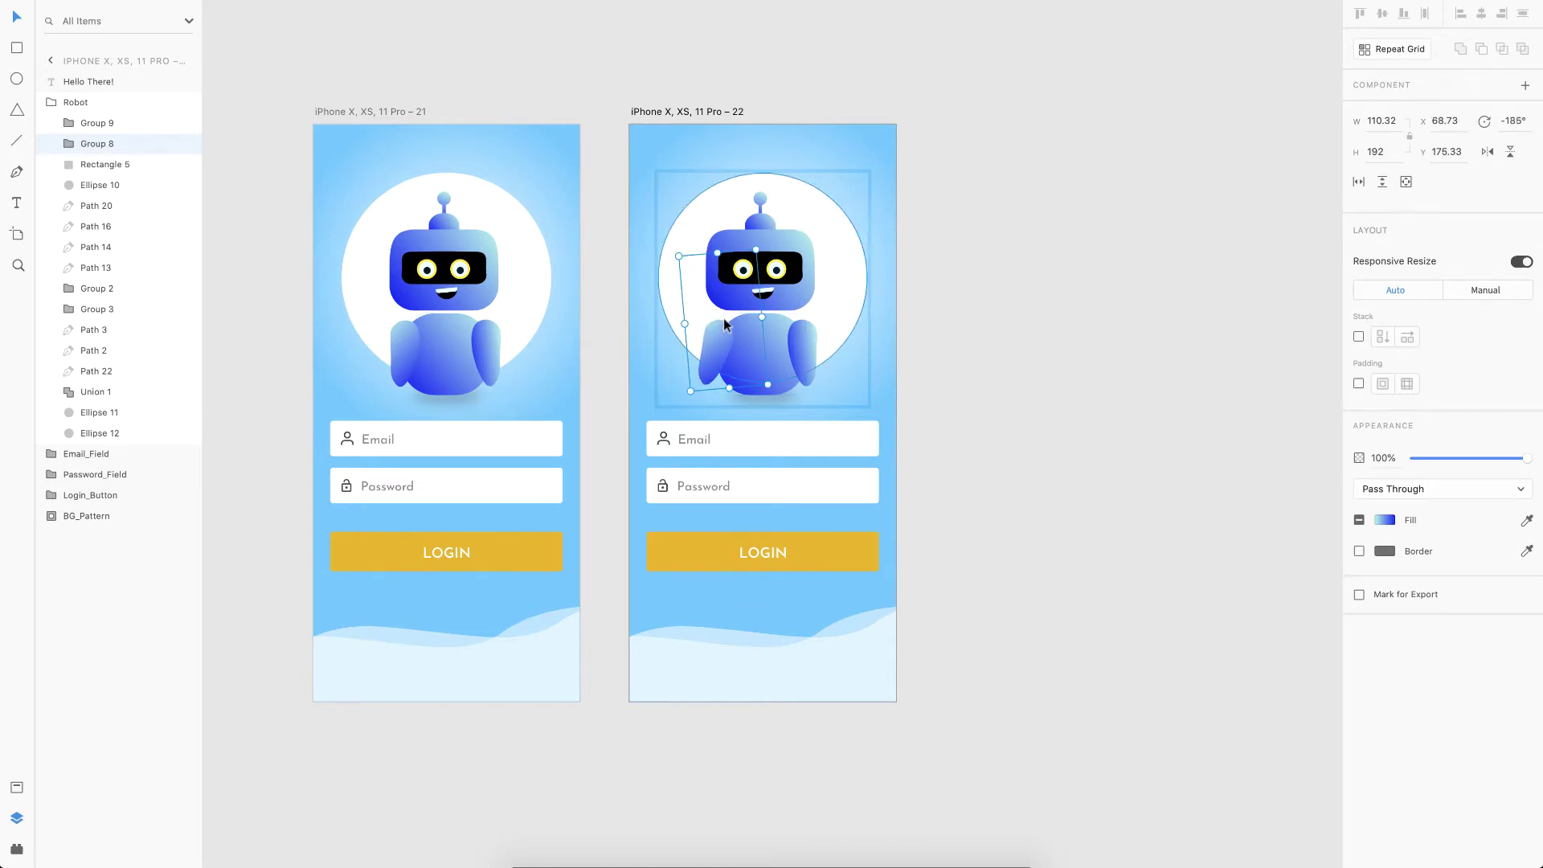
left_click(942, 363)
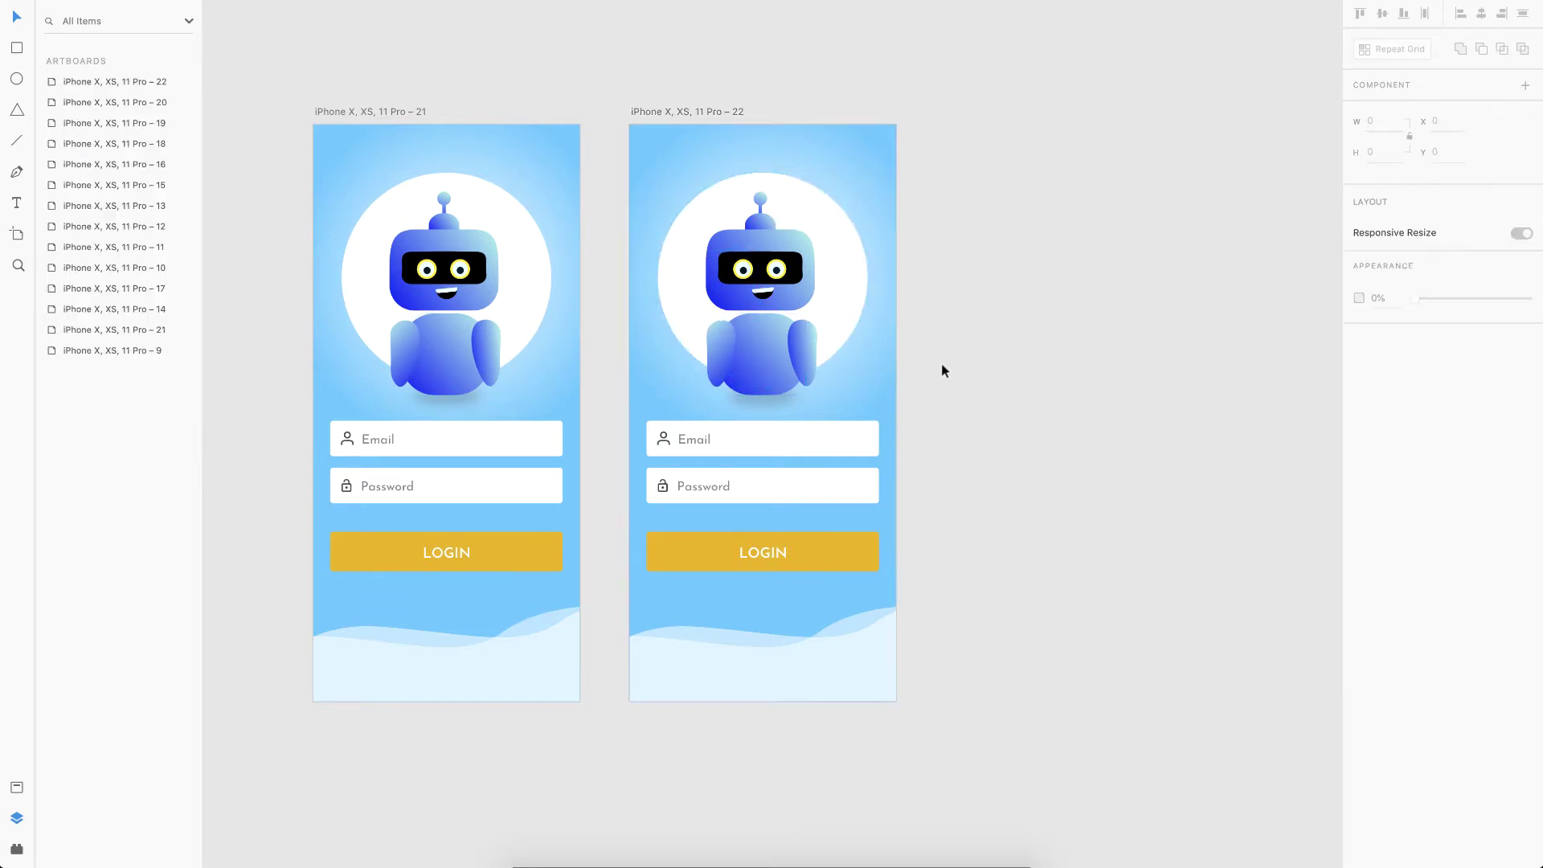
Copy the arm path, Path 21, from Group 8 onto the empty pasteboard beside the artboards
double_click(744, 354)
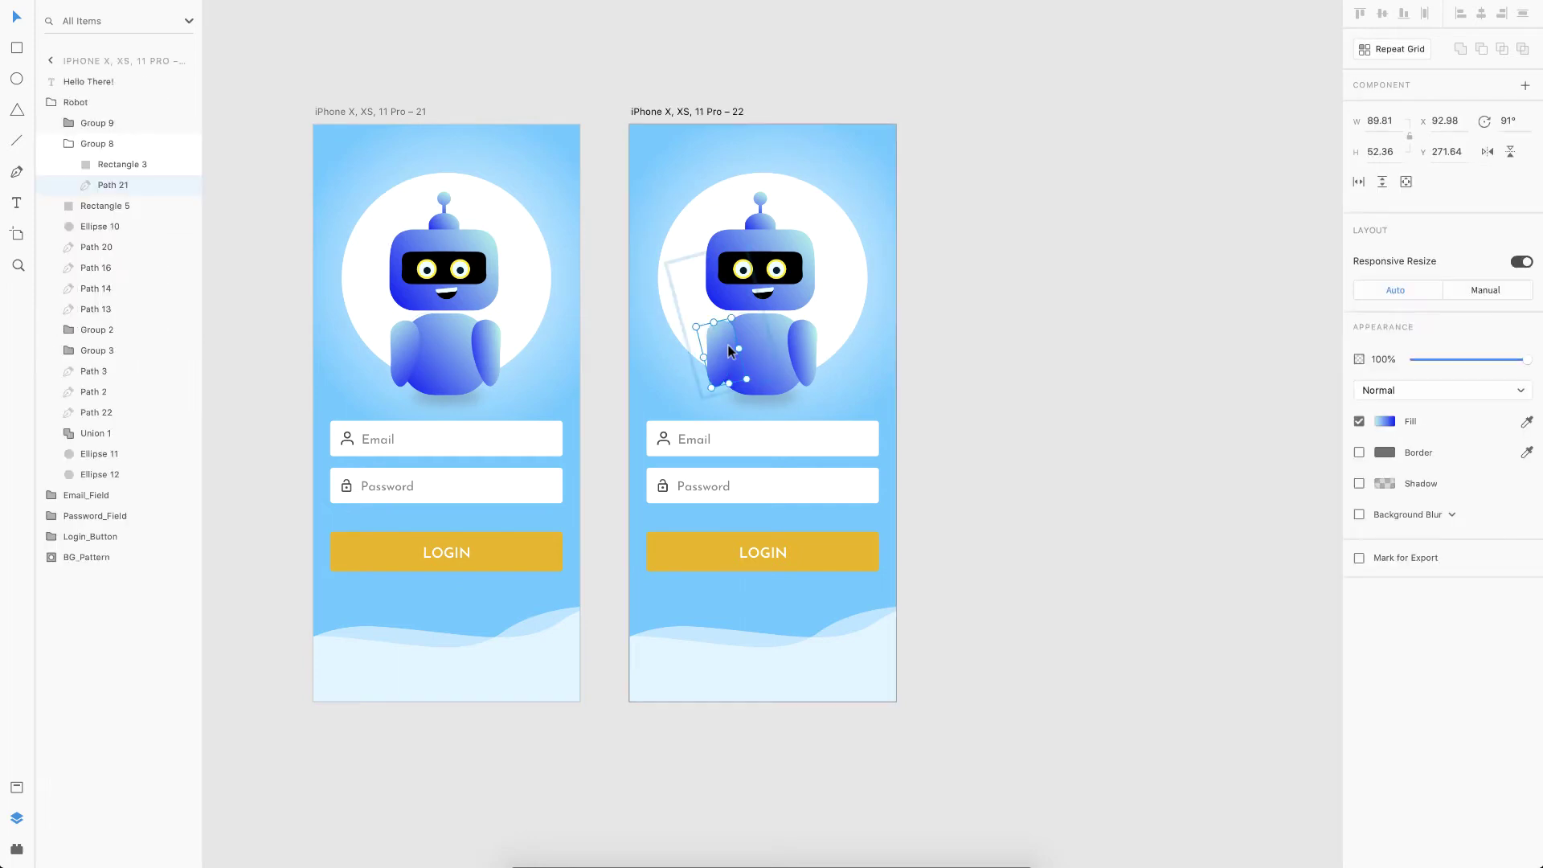
scroll(951, 399, "right", 5)
left_click(951, 399)
key("ctrl+v")
left_click_drag(699, 368, 865, 363)
scroll(865, 363, "up", 3)
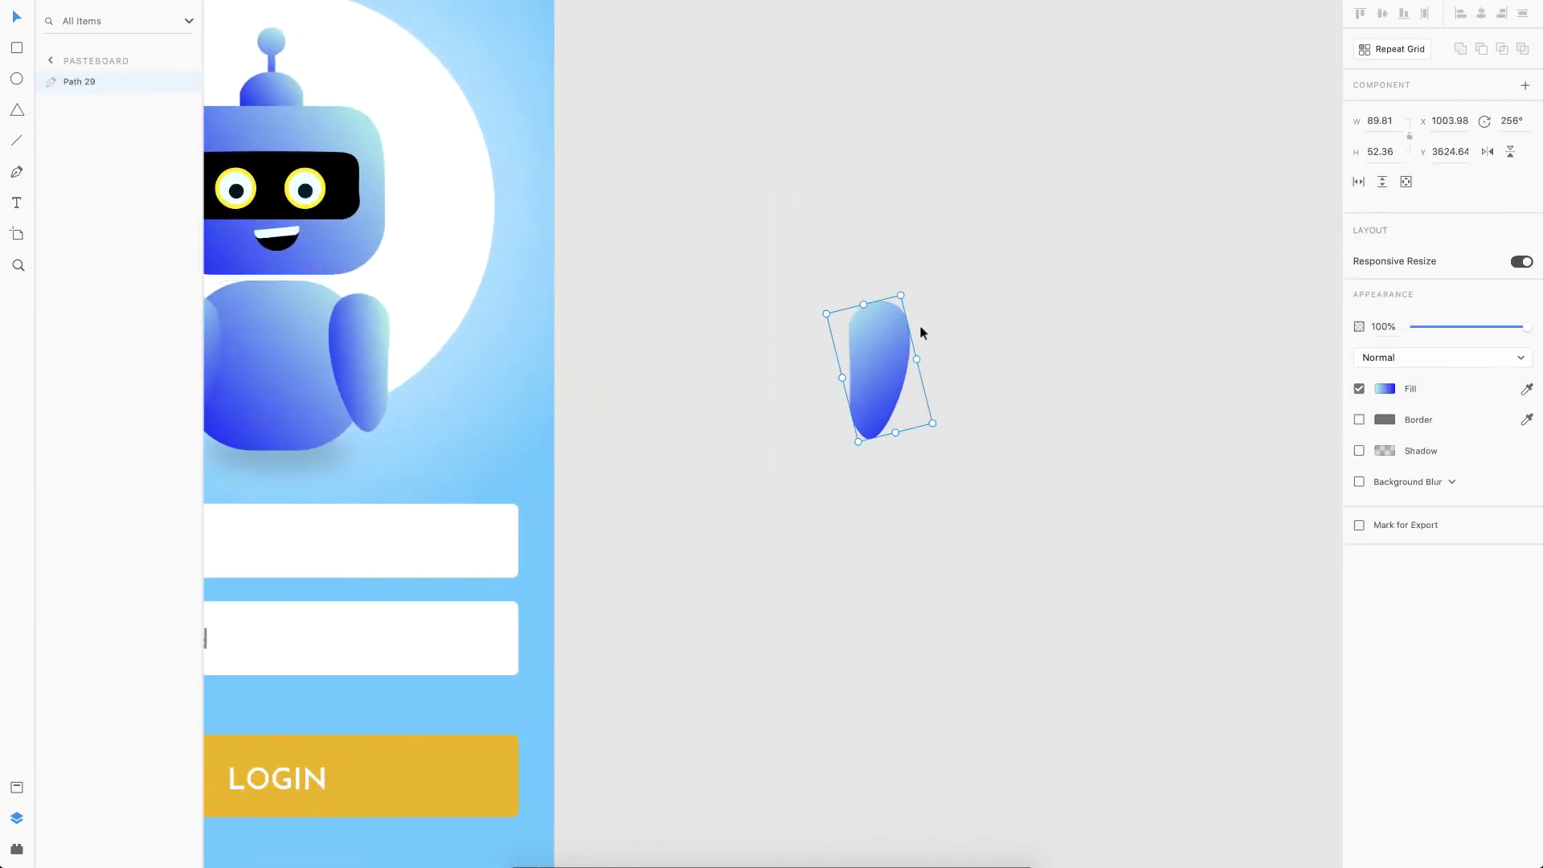
Try rotating the copied arm path to 246° on the pasteboard and undo the rotation
left_click_drag(902, 294, 896, 258)
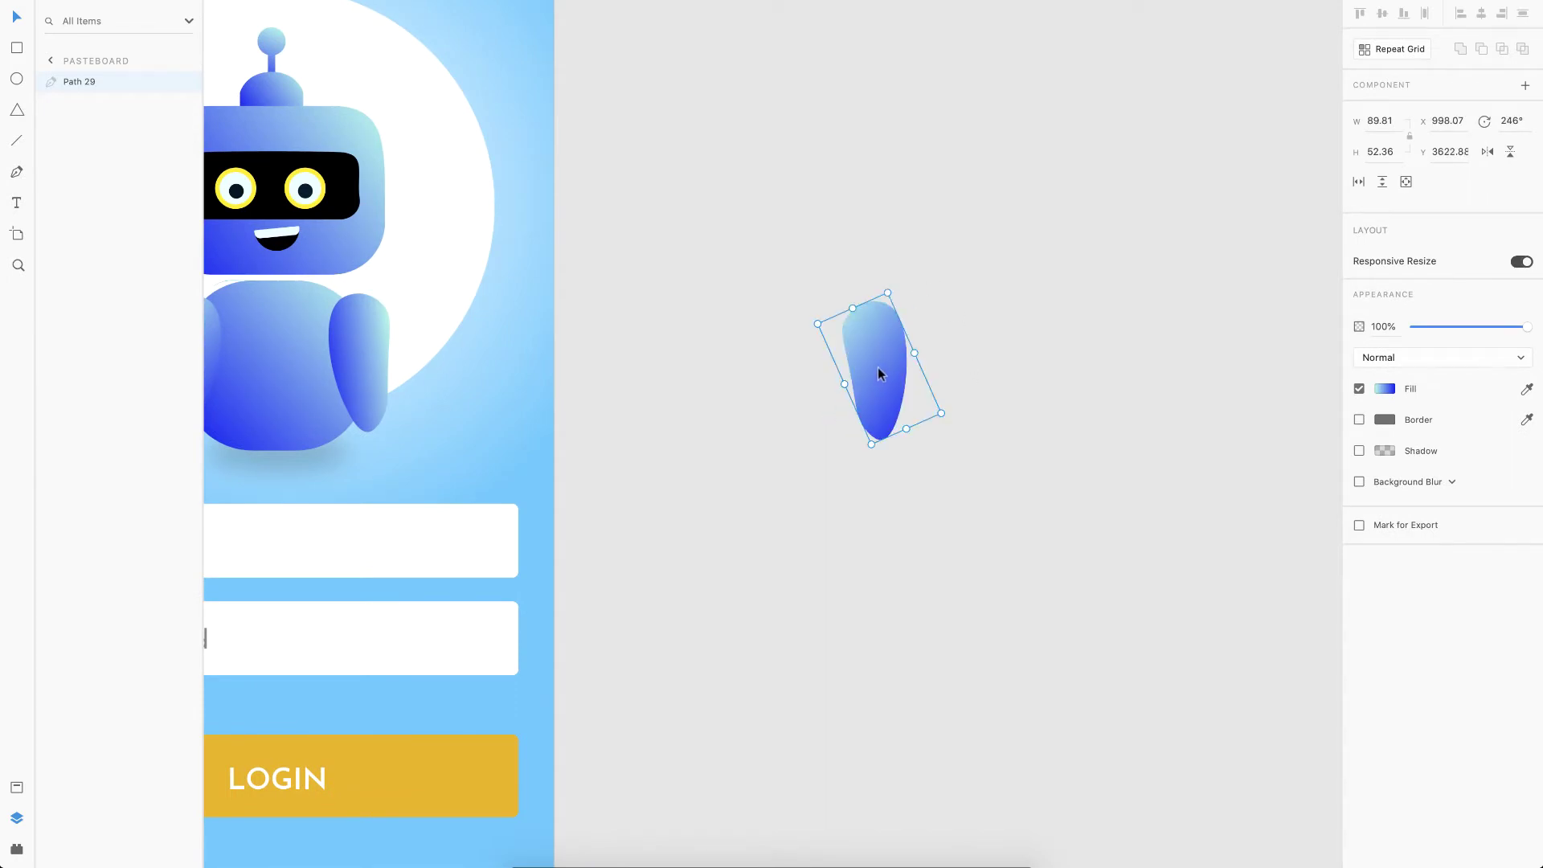
key("super+z")
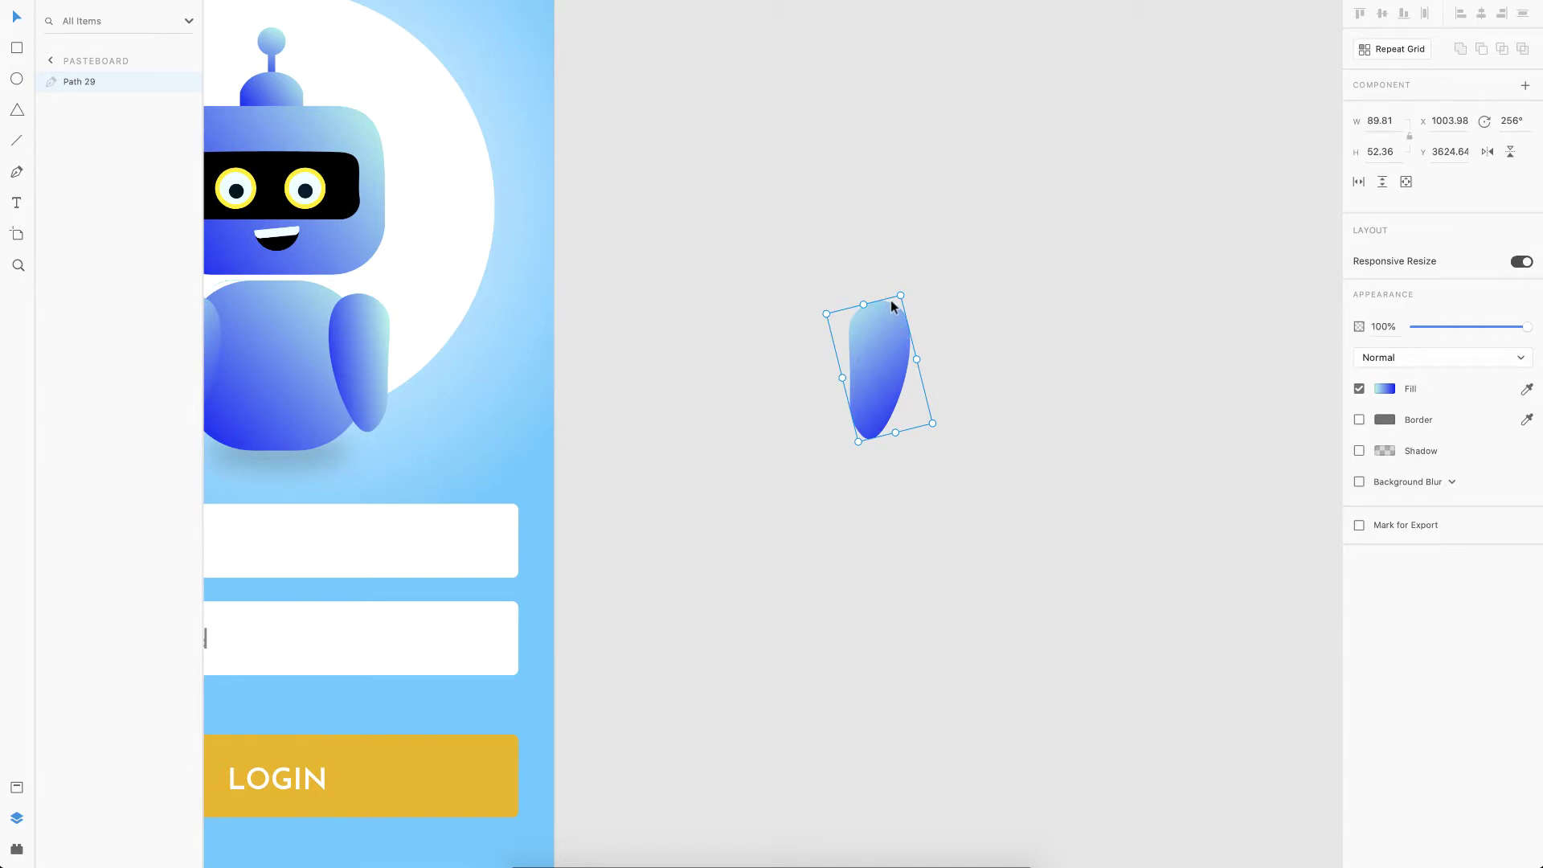
Draw an unfilled rectangle about 51 wide and 99 high around the copied arm path
key("r")
left_click_drag(826, 296, 914, 441)
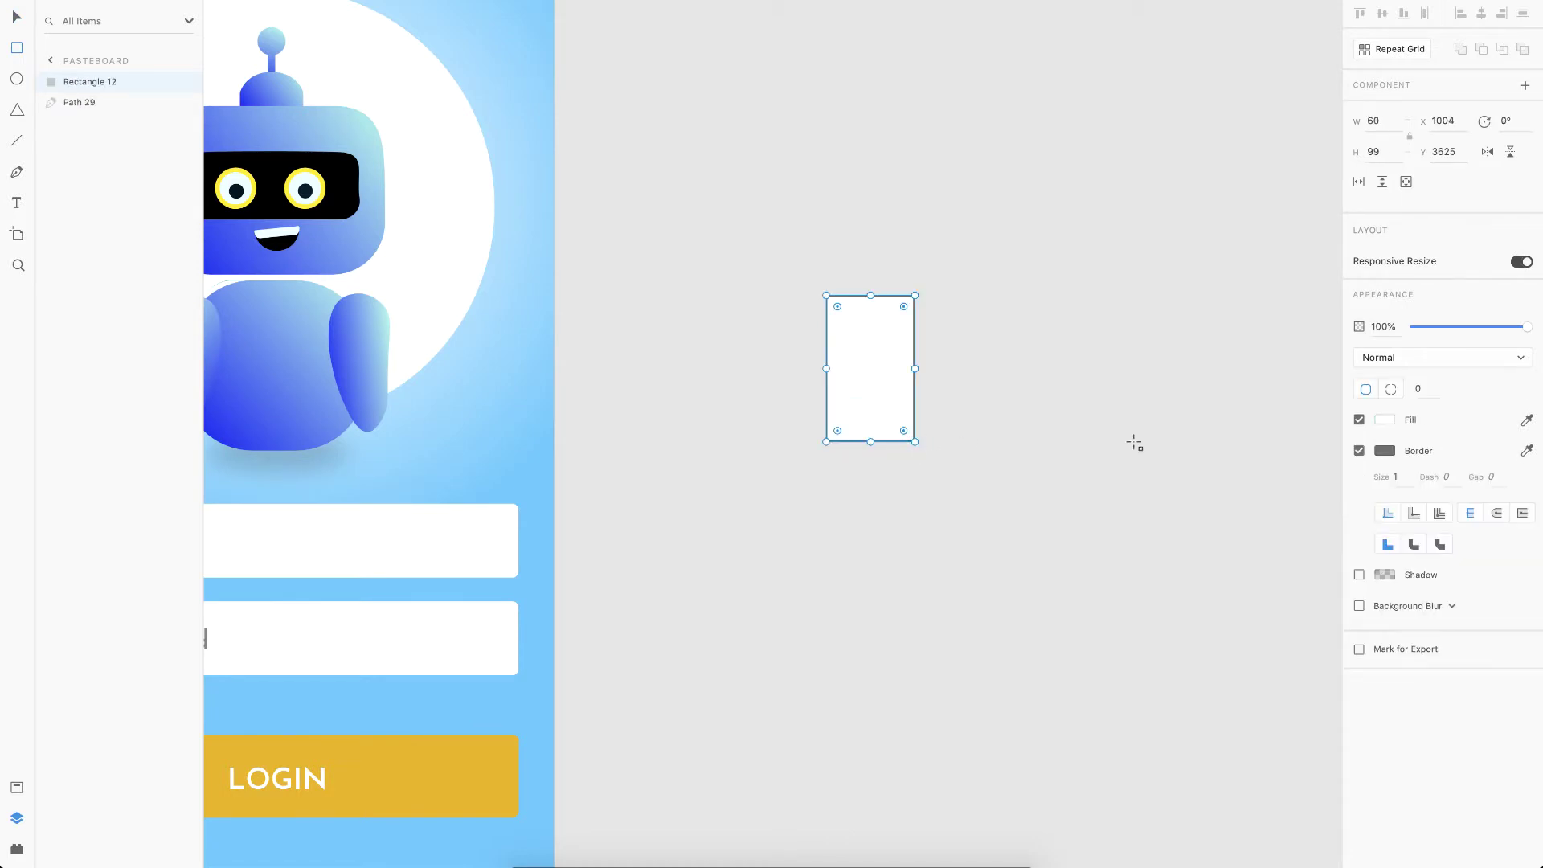
left_click(1359, 418)
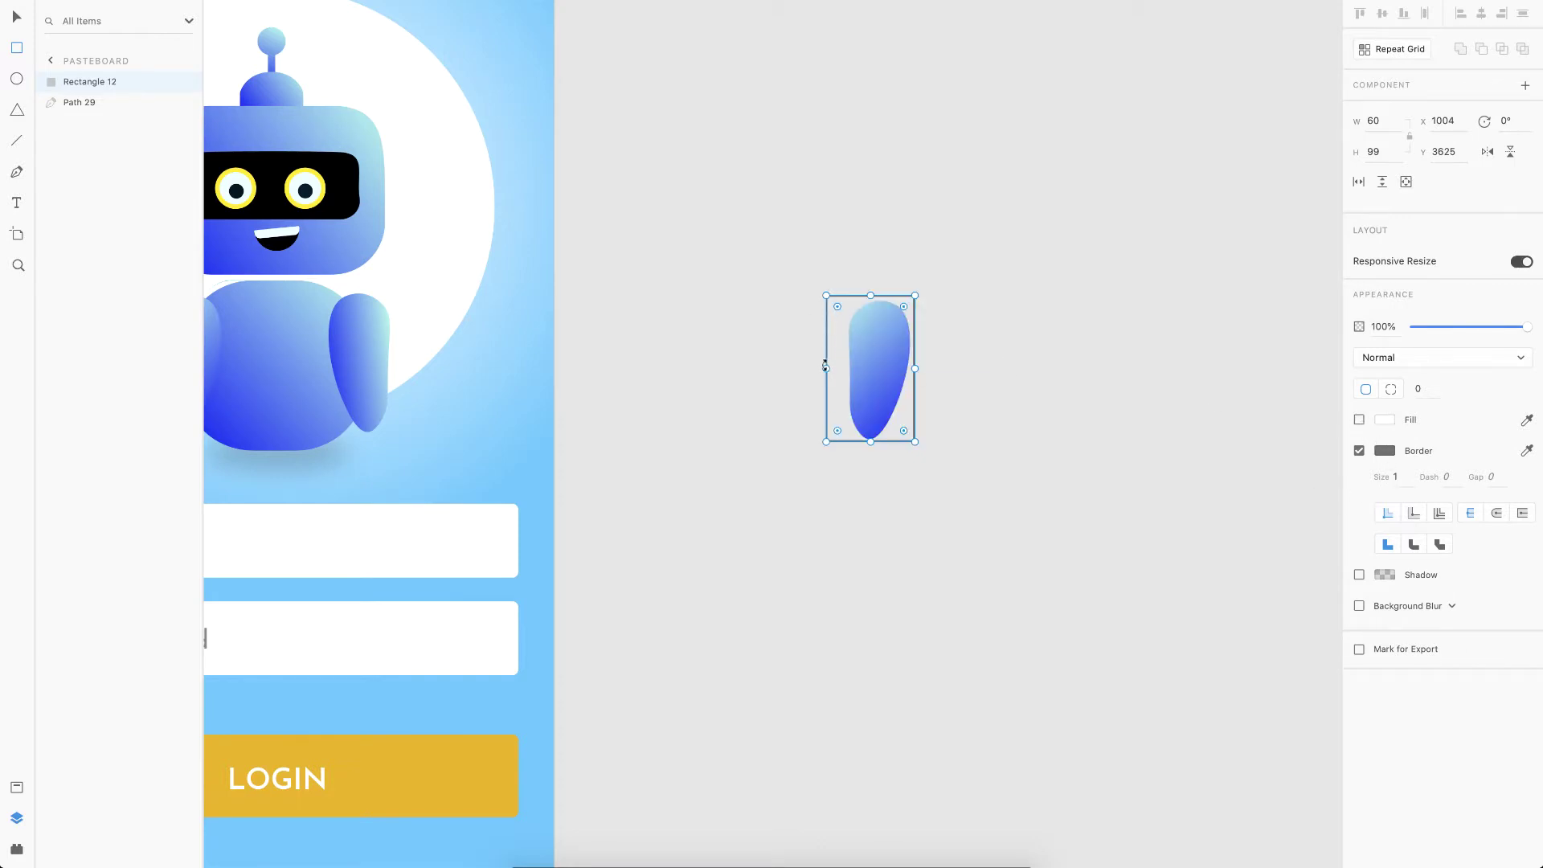
left_click_drag(826, 368, 839, 368)
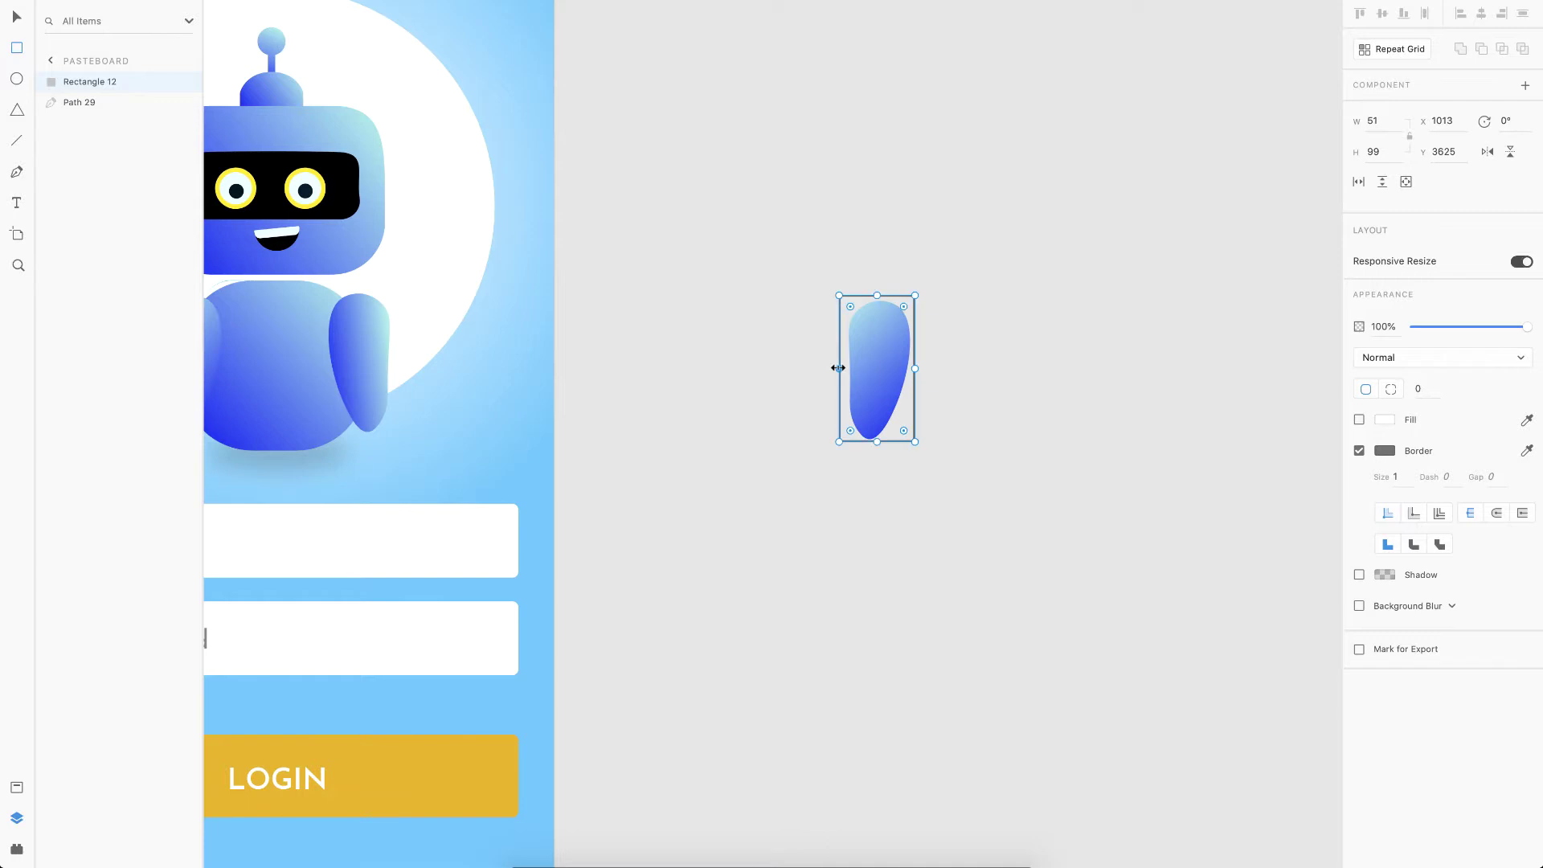
Set the rectangle's height to 200
left_click(1385, 153)
type("200")
key("Return")
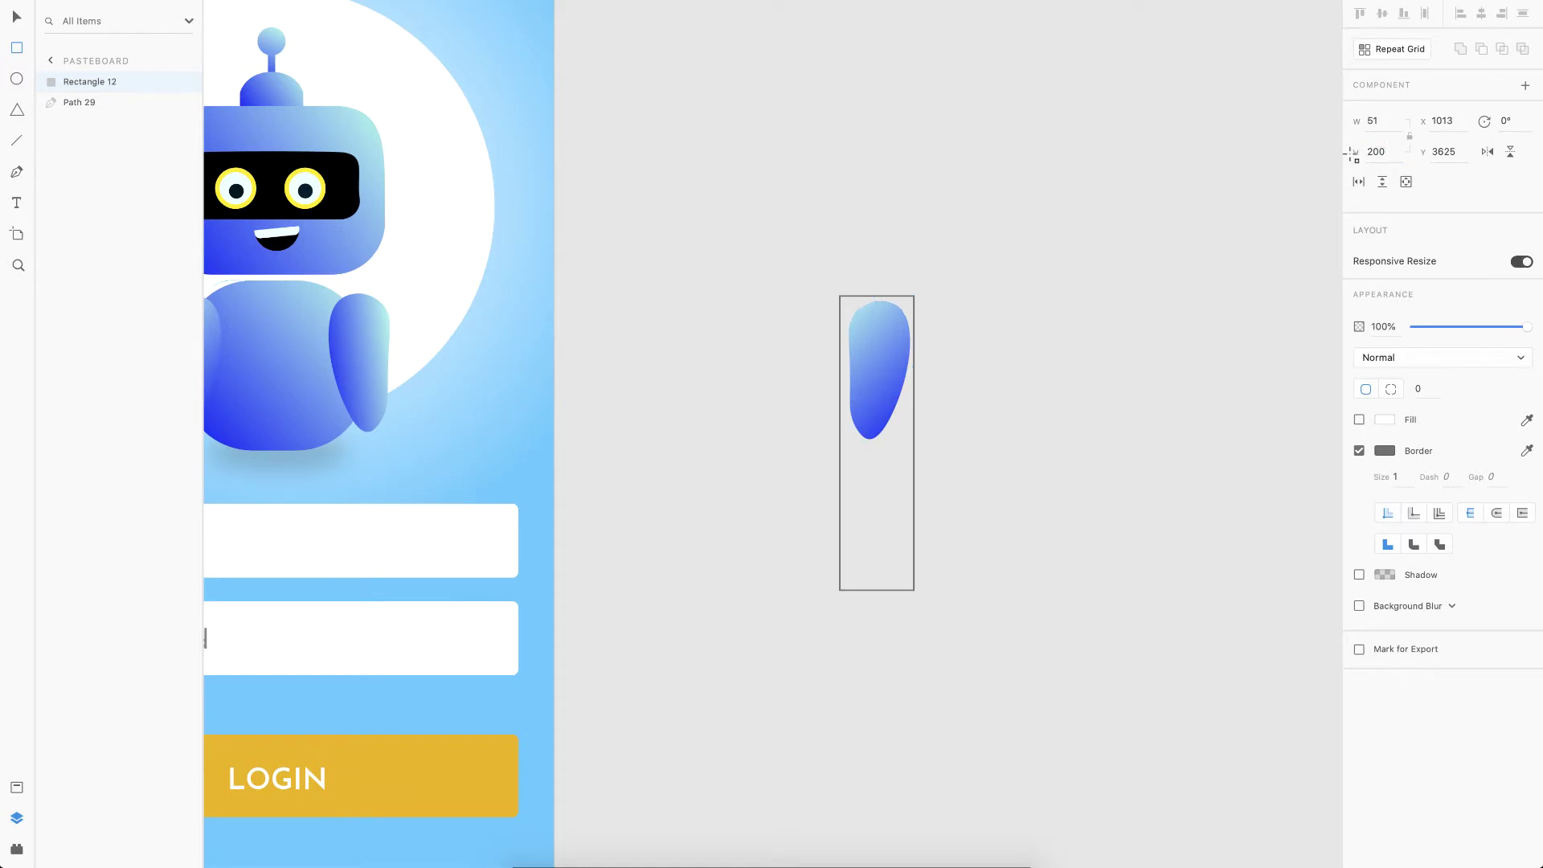
Align the arm path and the rectangle along their bottom edges
key("v")
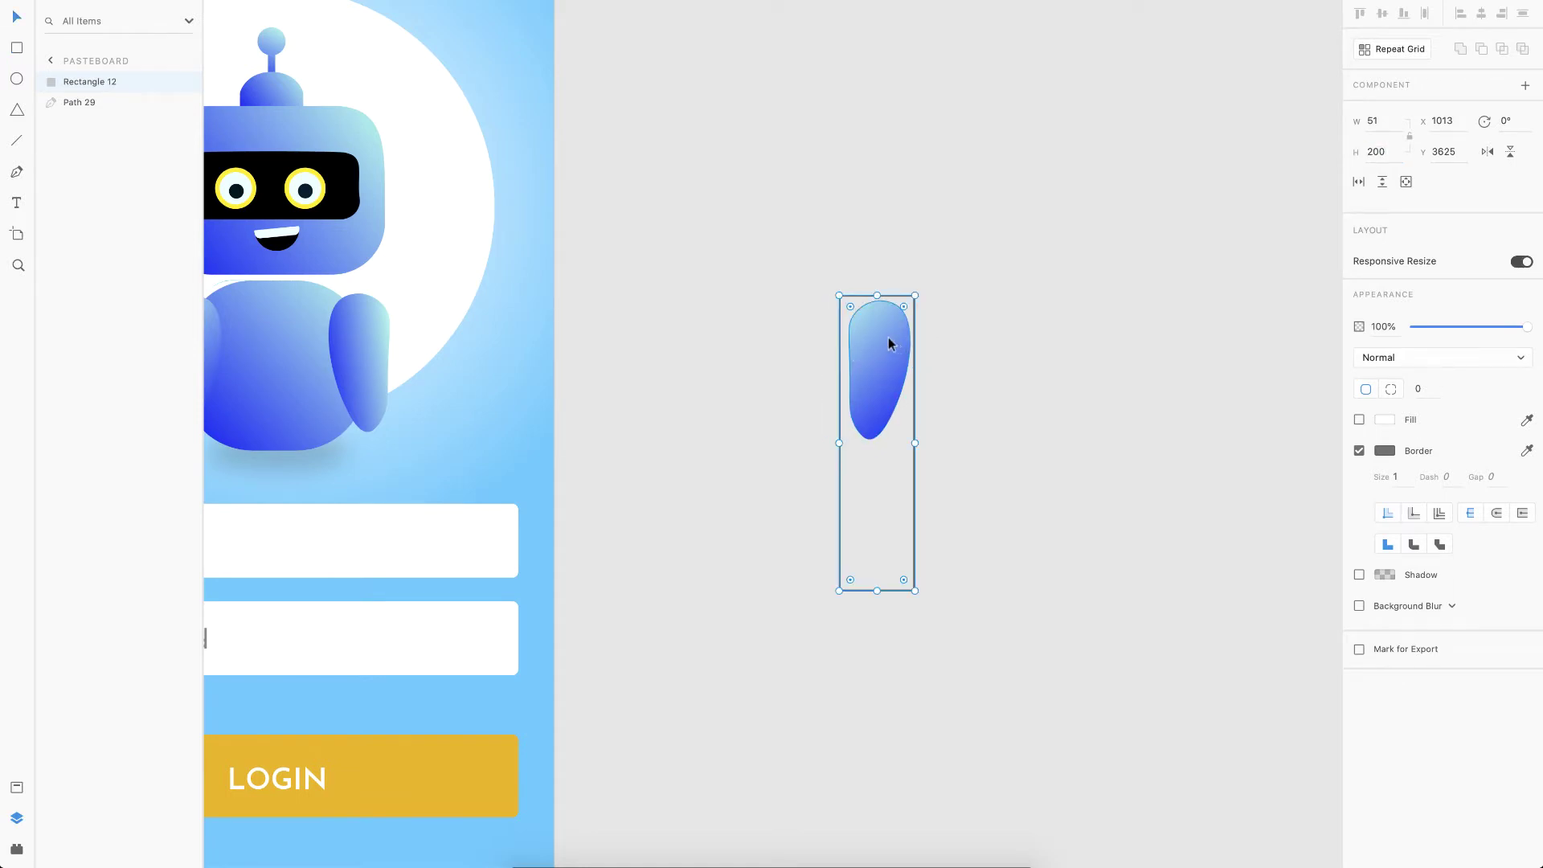
left_click(887, 336)
left_click(913, 527, "shift")
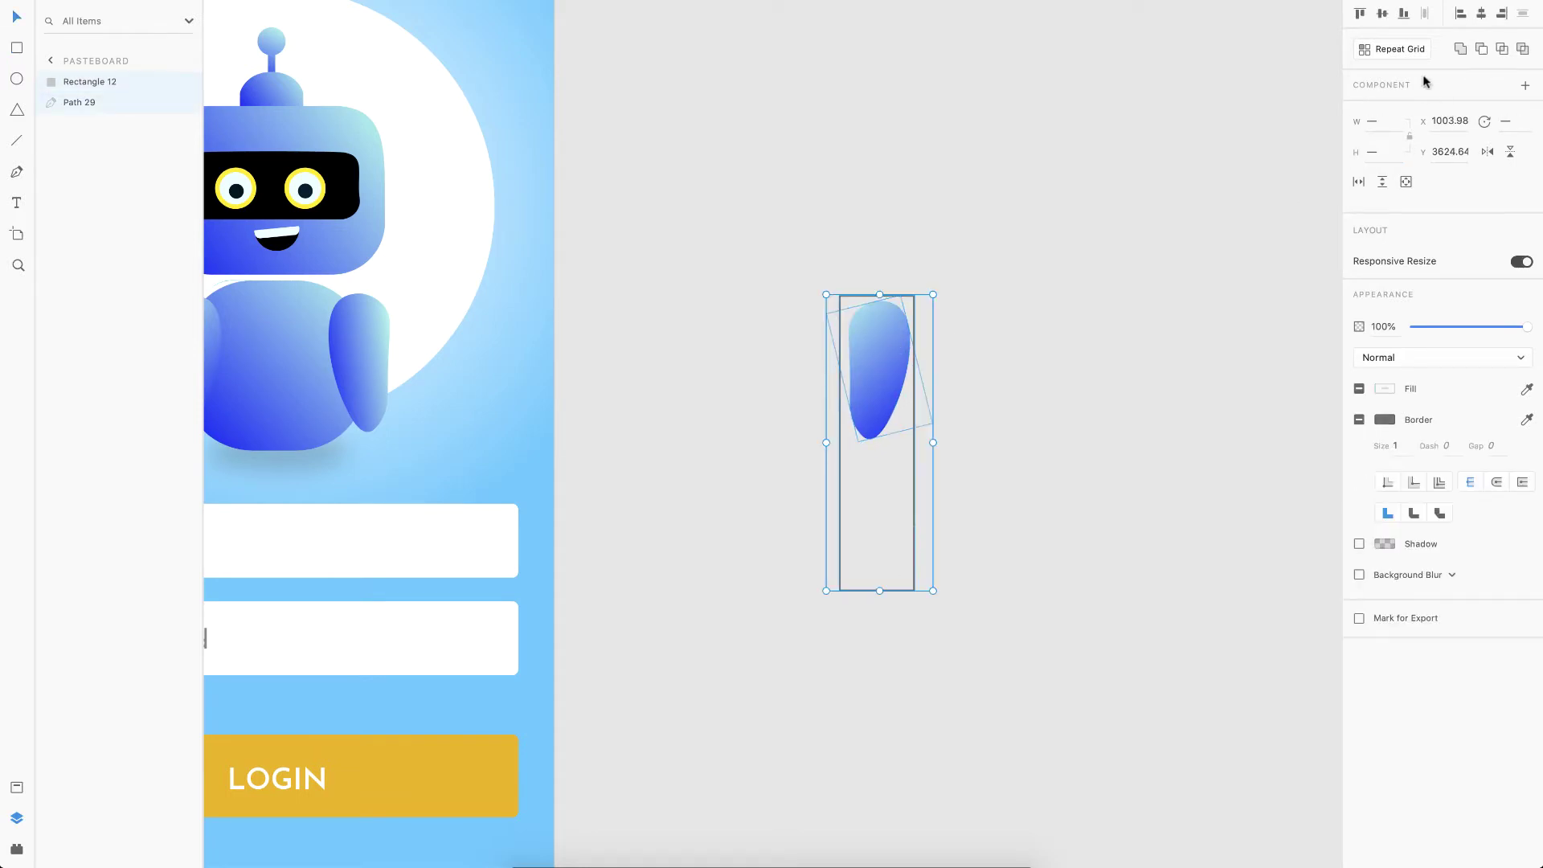
left_click(1405, 15)
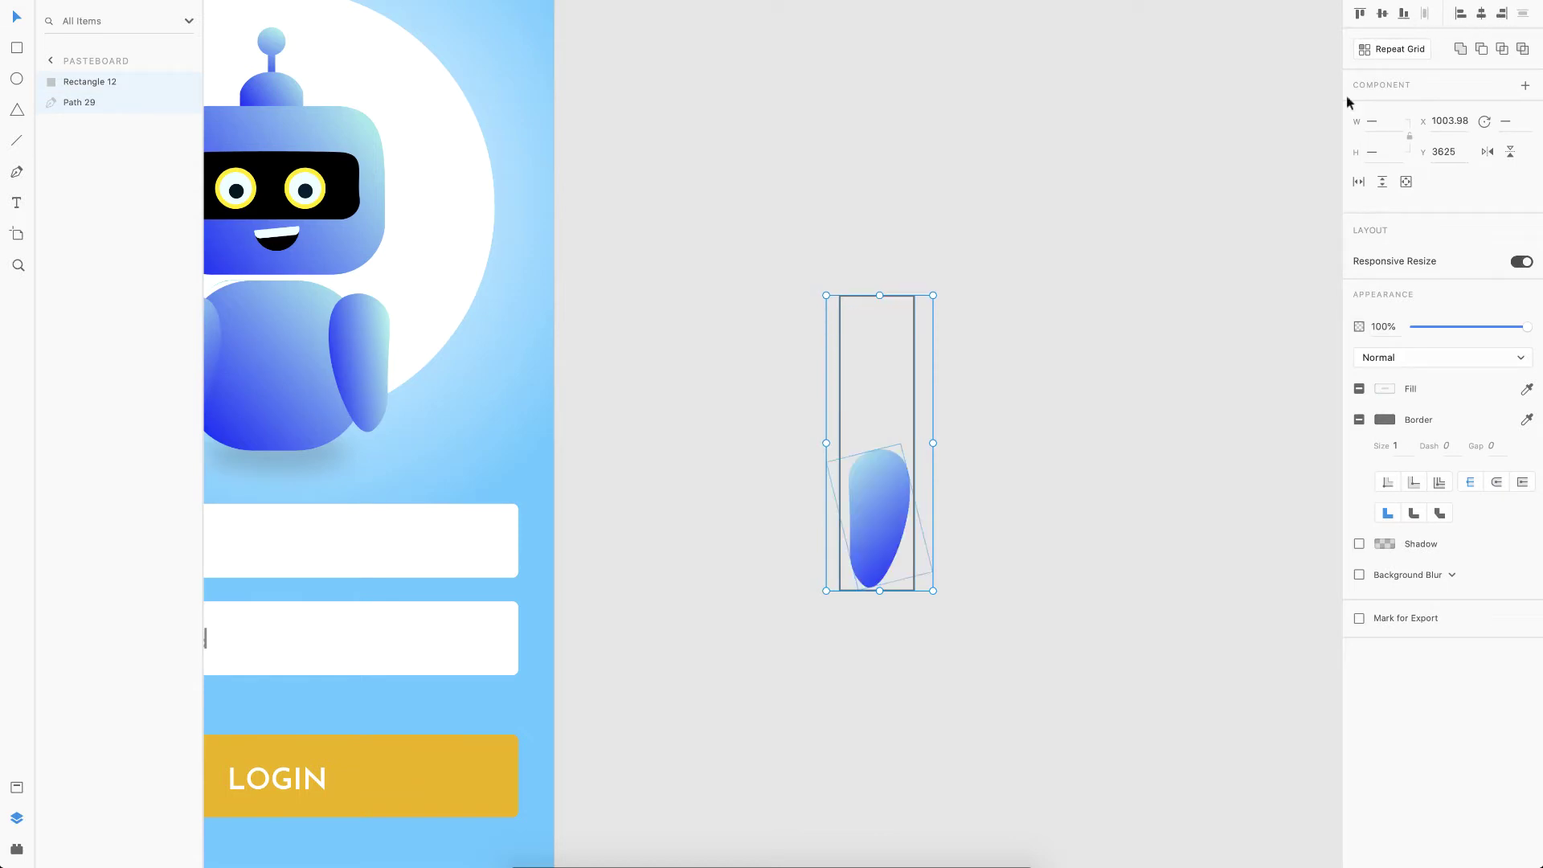
left_click(956, 413)
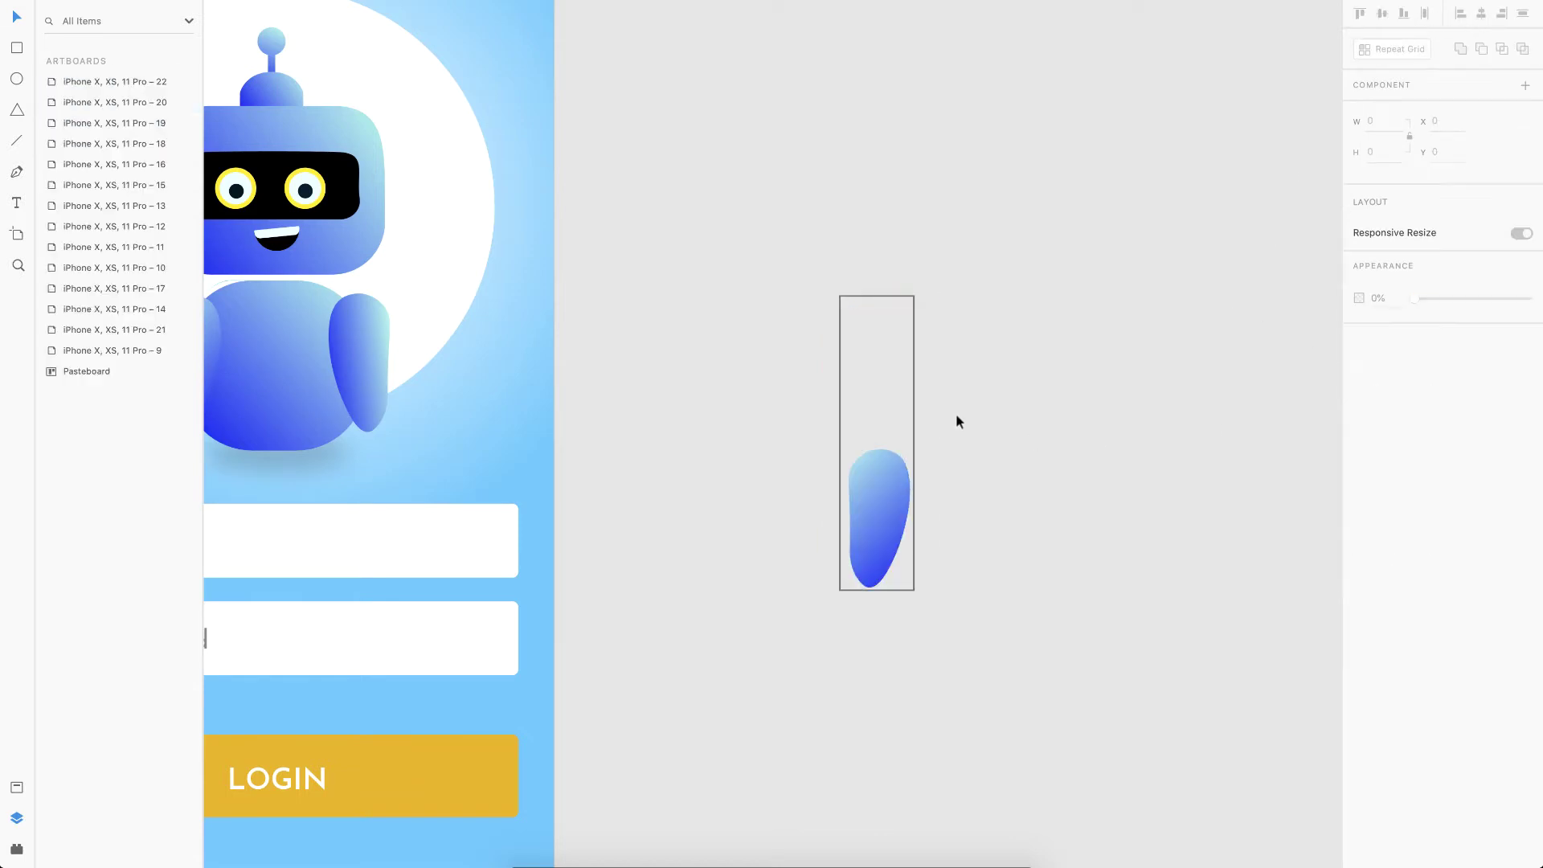
Remove the tall rectangle's border and group the rectangle with the arm path on the pasteboard
left_click(913, 416)
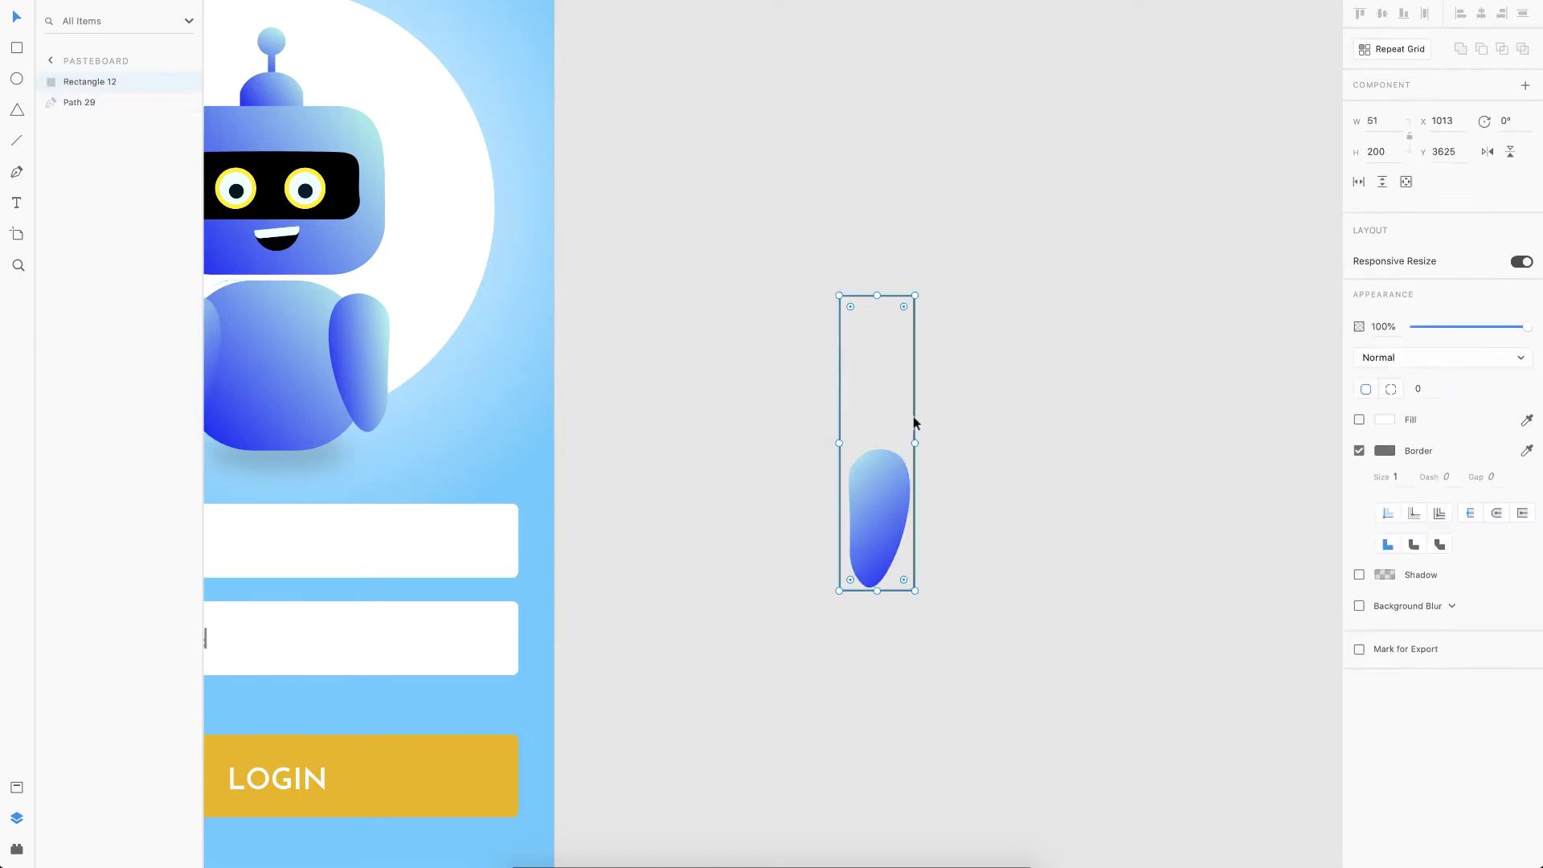
left_click(1359, 451)
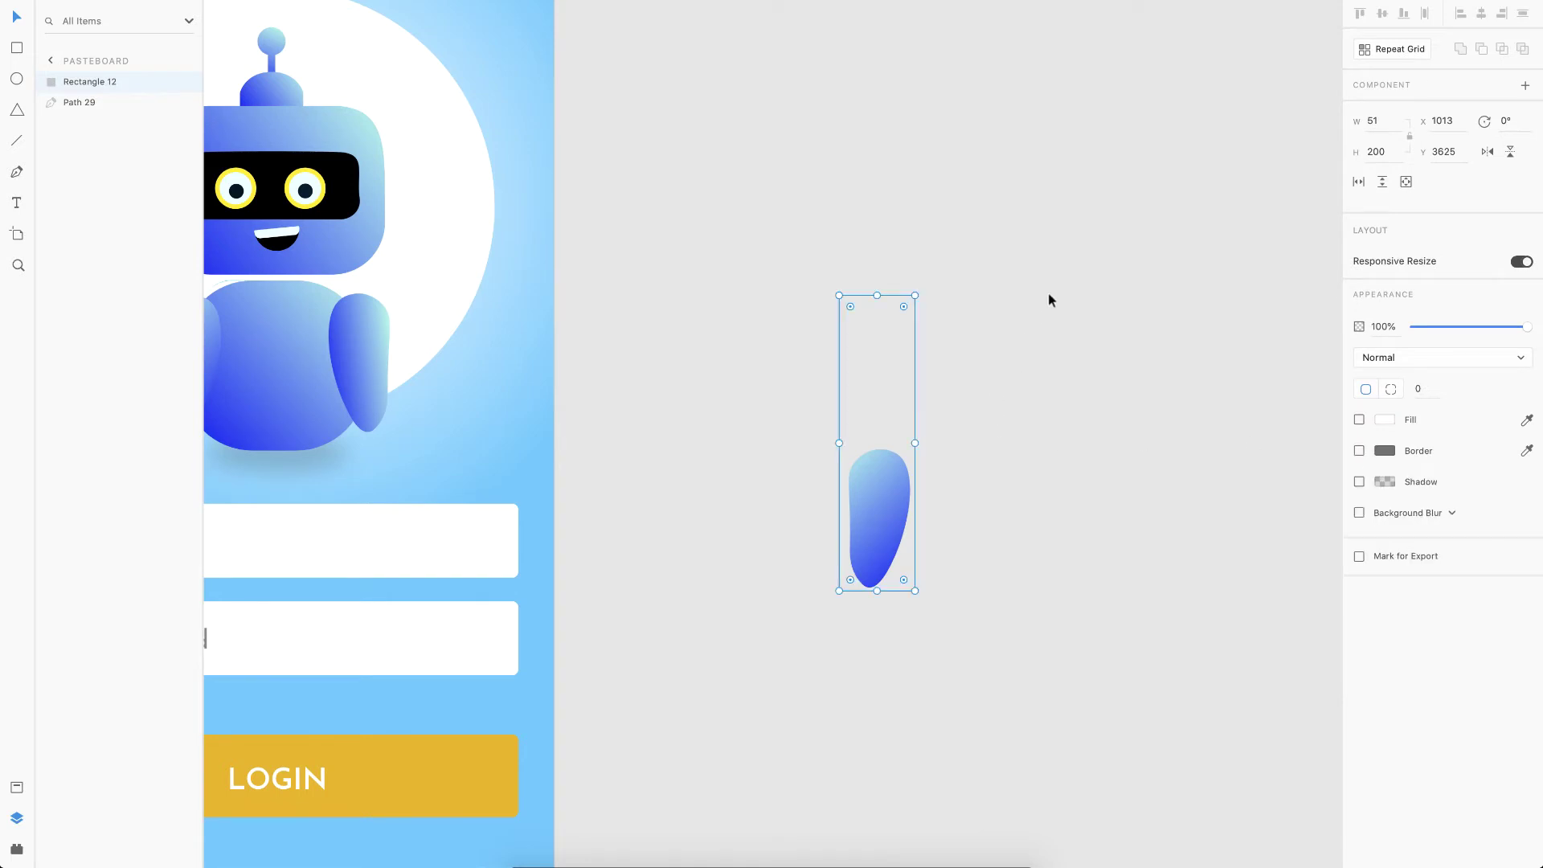
left_click_drag(1049, 295, 802, 584)
key("ctrl+g")
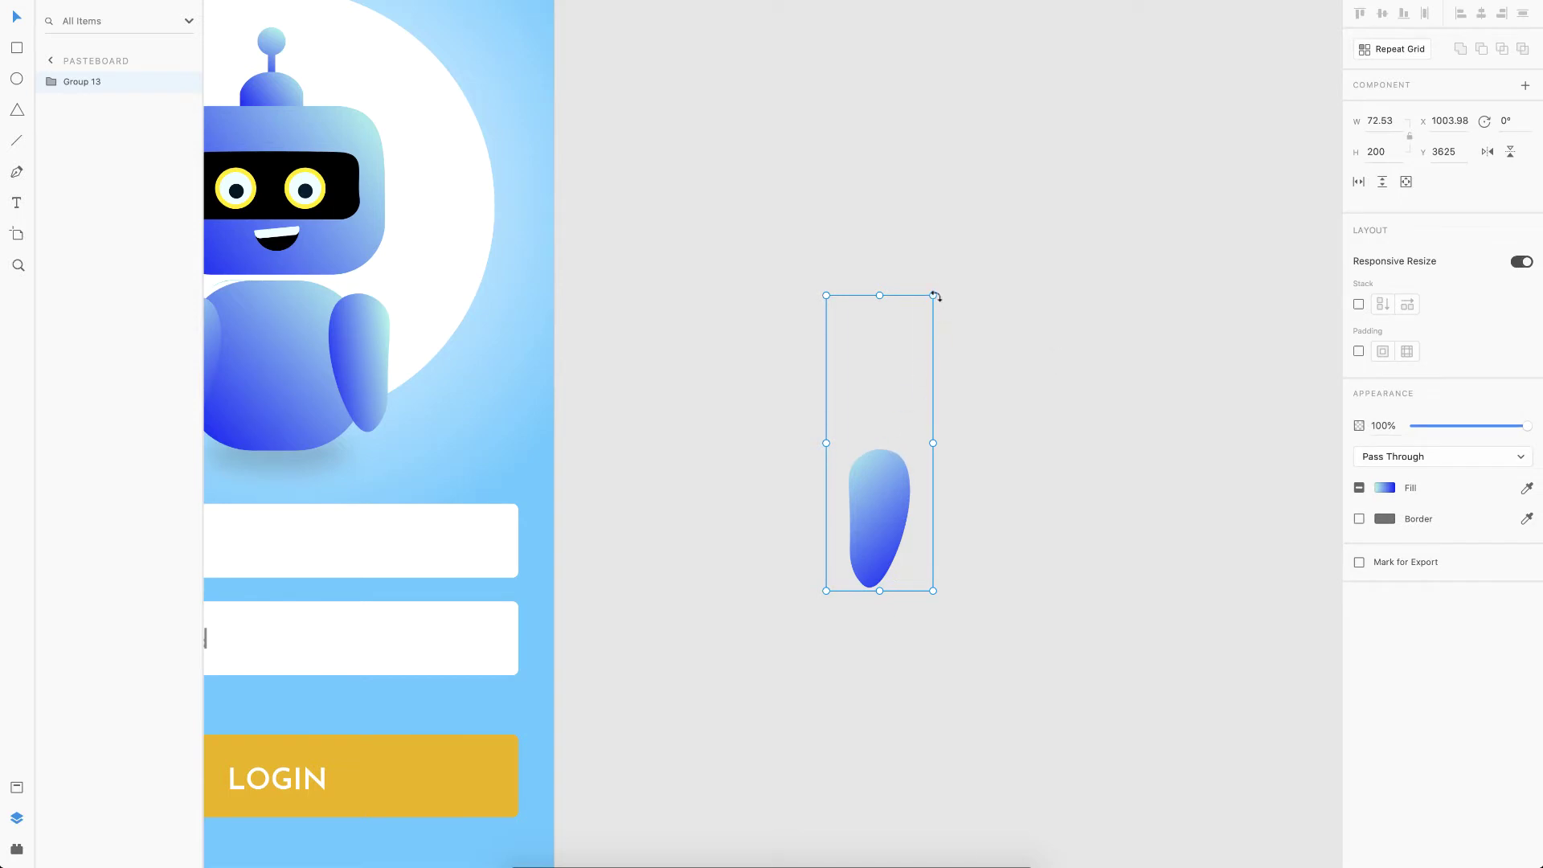
Try rotating the grouped arm and rectangle on the pasteboard, and undo the rotation
left_click_drag(935, 296, 1020, 243)
key("ctrl+z")
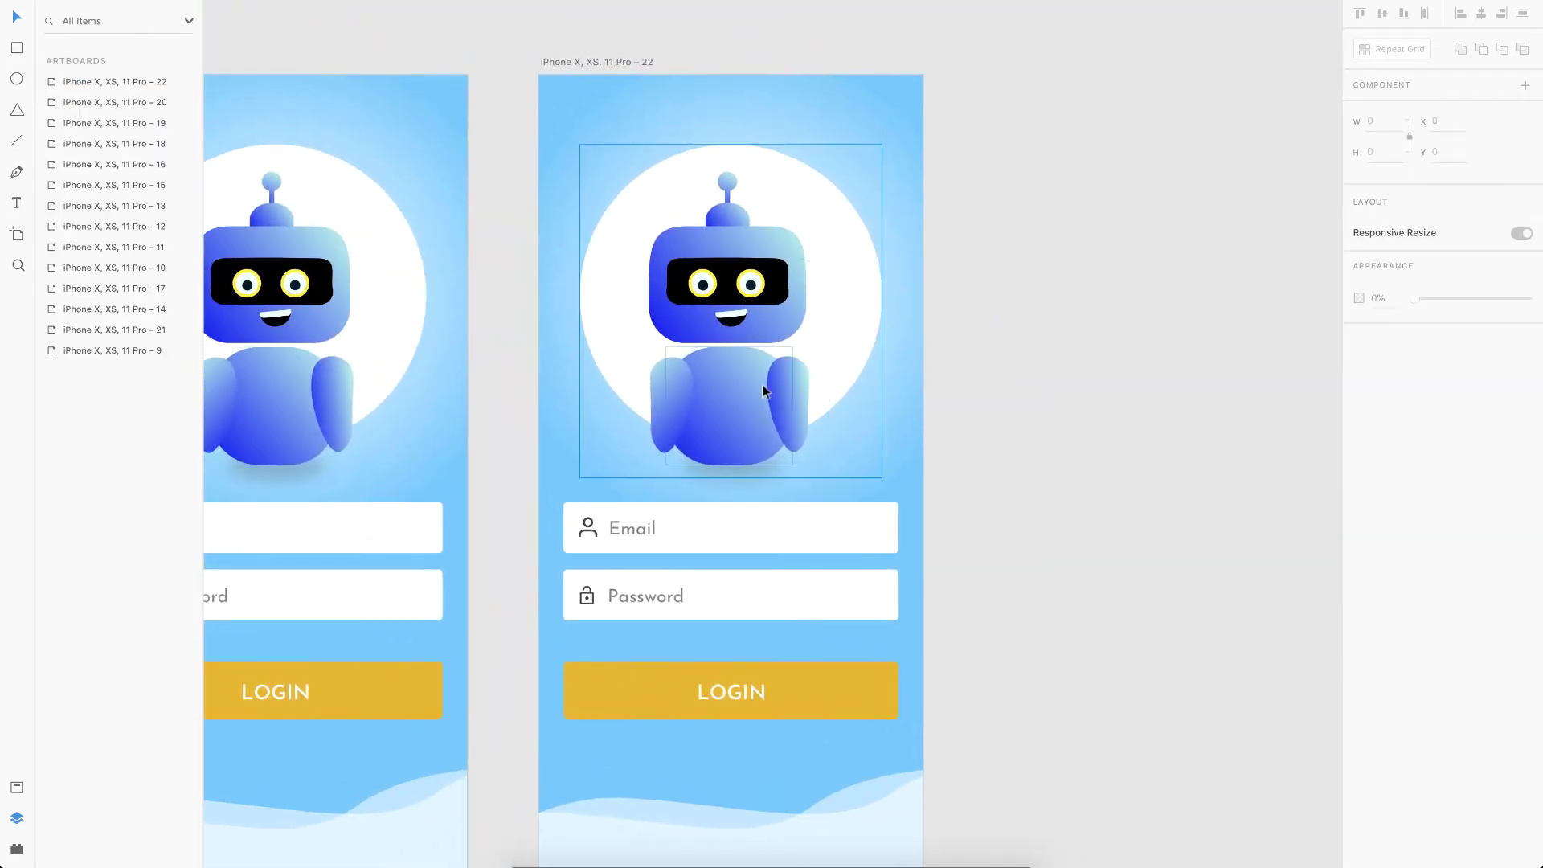
Rotate the robot's left-side arm group on artboard iPhone X, XS, 11 Pro – 22 to -60° so the arm is raised beside the head
double_click(676, 376)
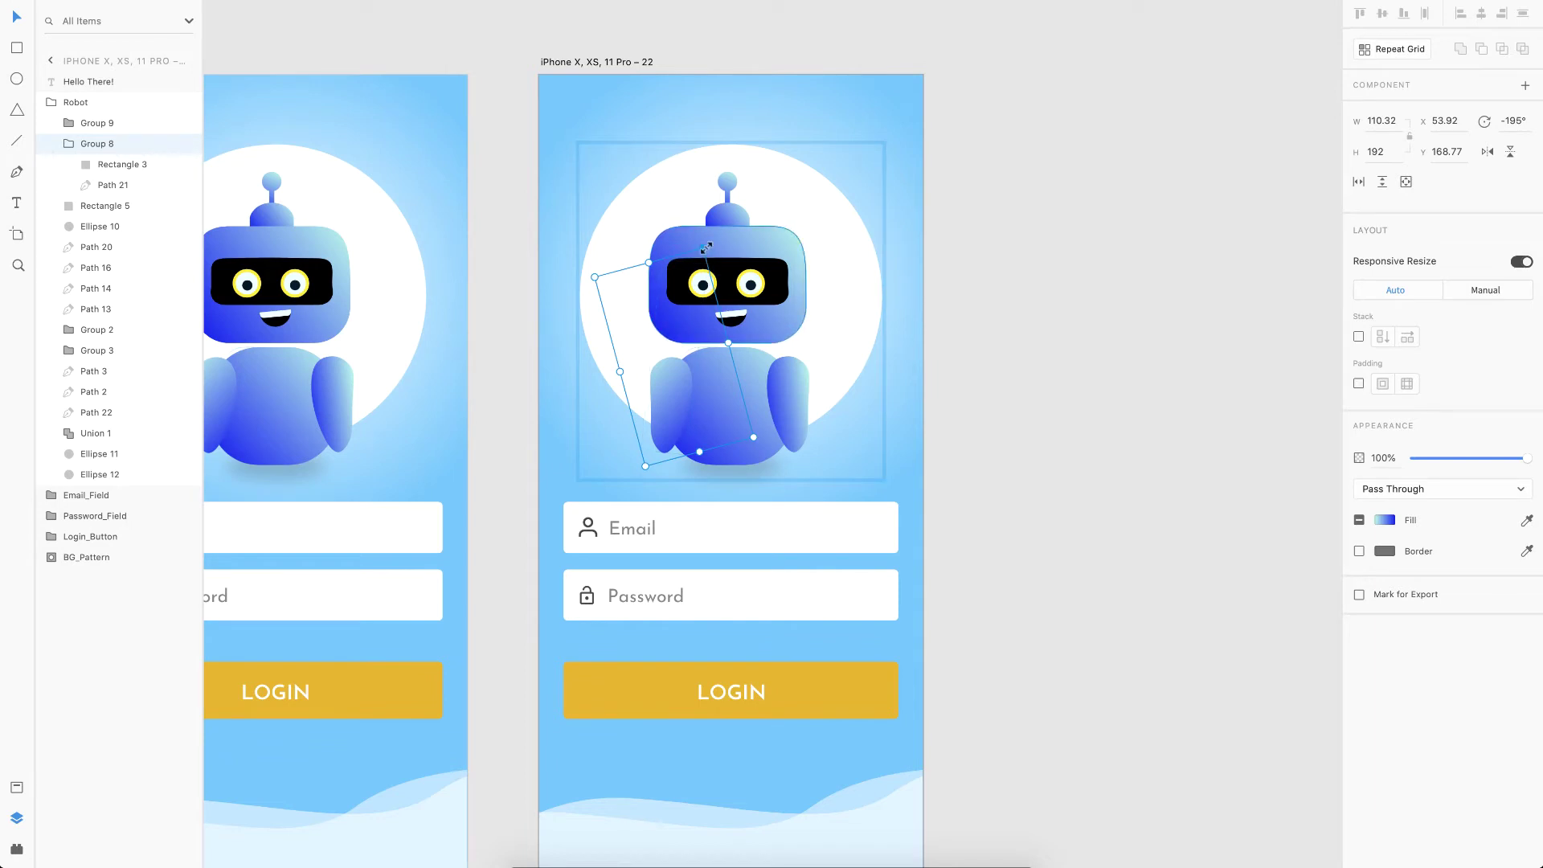
left_click_drag(705, 249, 746, 261)
left_click_drag(820, 412, 754, 503)
left_click(1015, 455)
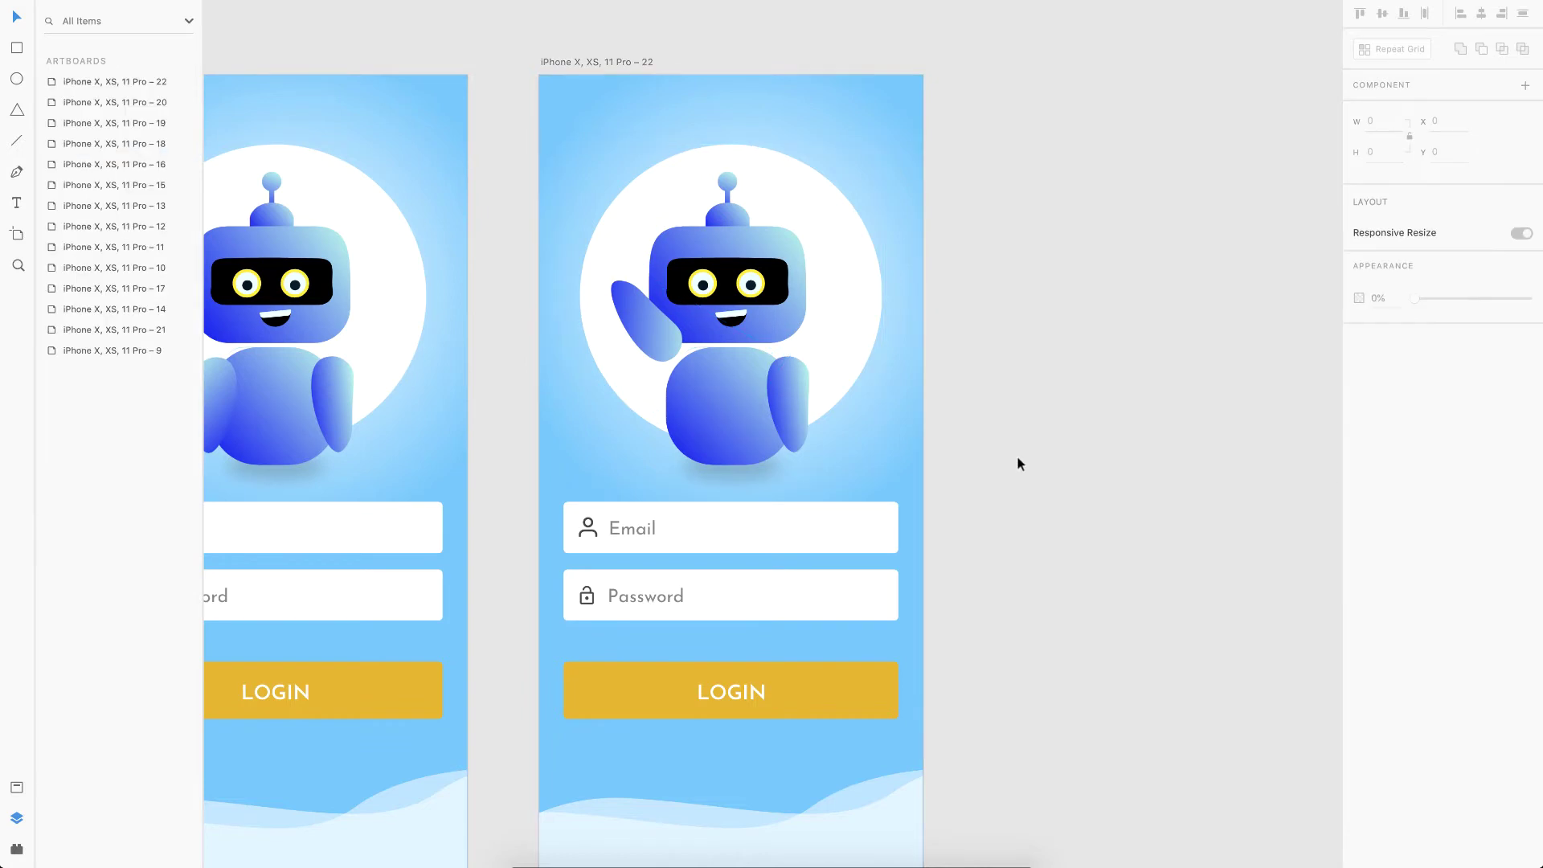
Duplicate artboard iPhone X, XS, 11 Pro – 22 and rotate the raised arm group on the copy to -84°
scroll(1016, 455, "down", 3)
left_click(716, 188)
key("ctrl+d")
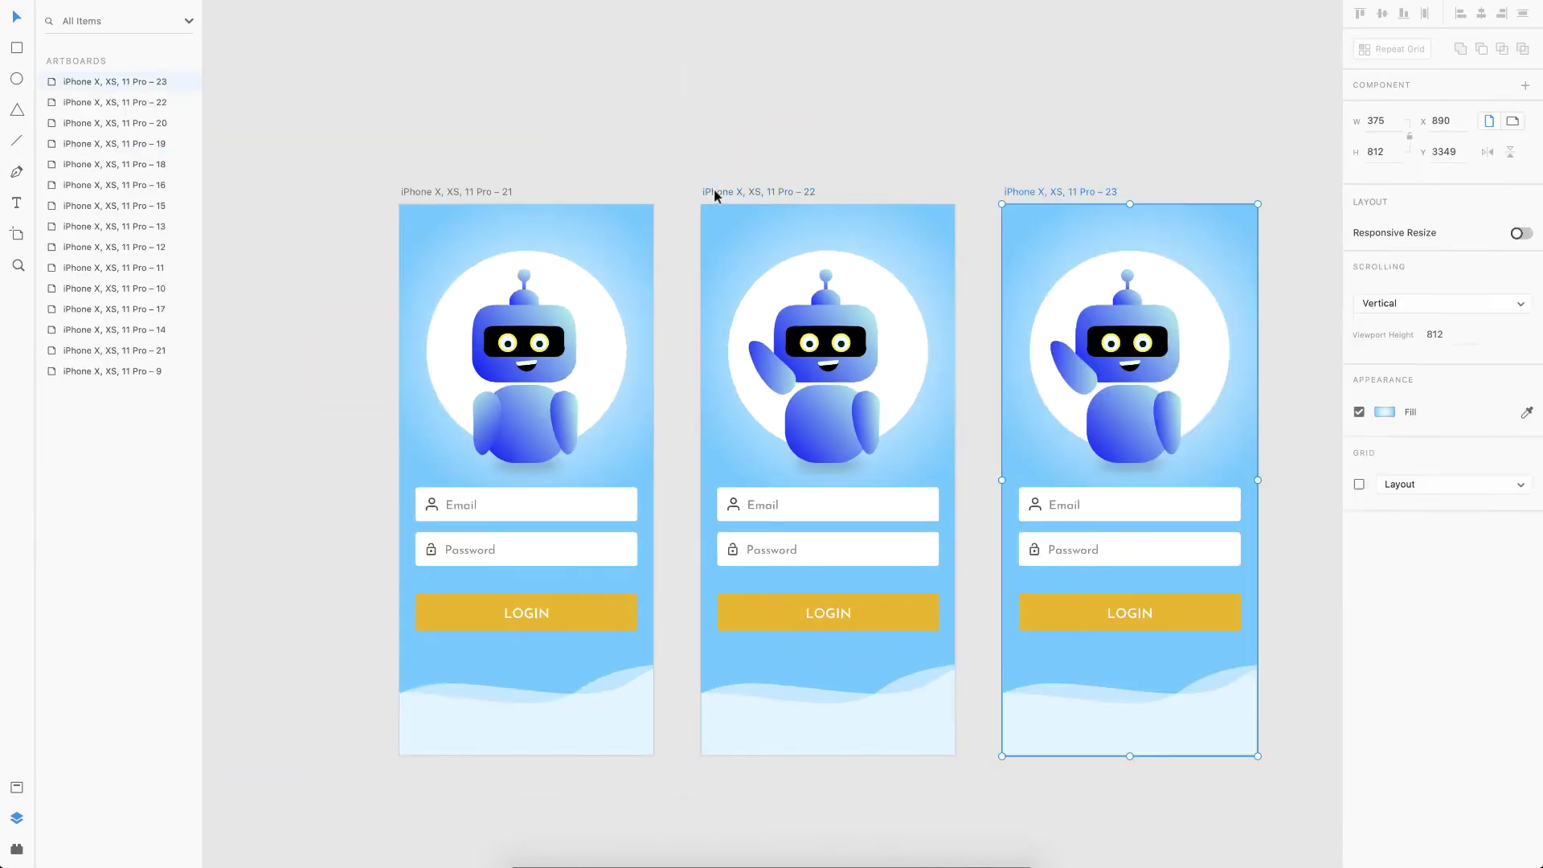
scroll(956, 330, "right", 5)
double_click(807, 393)
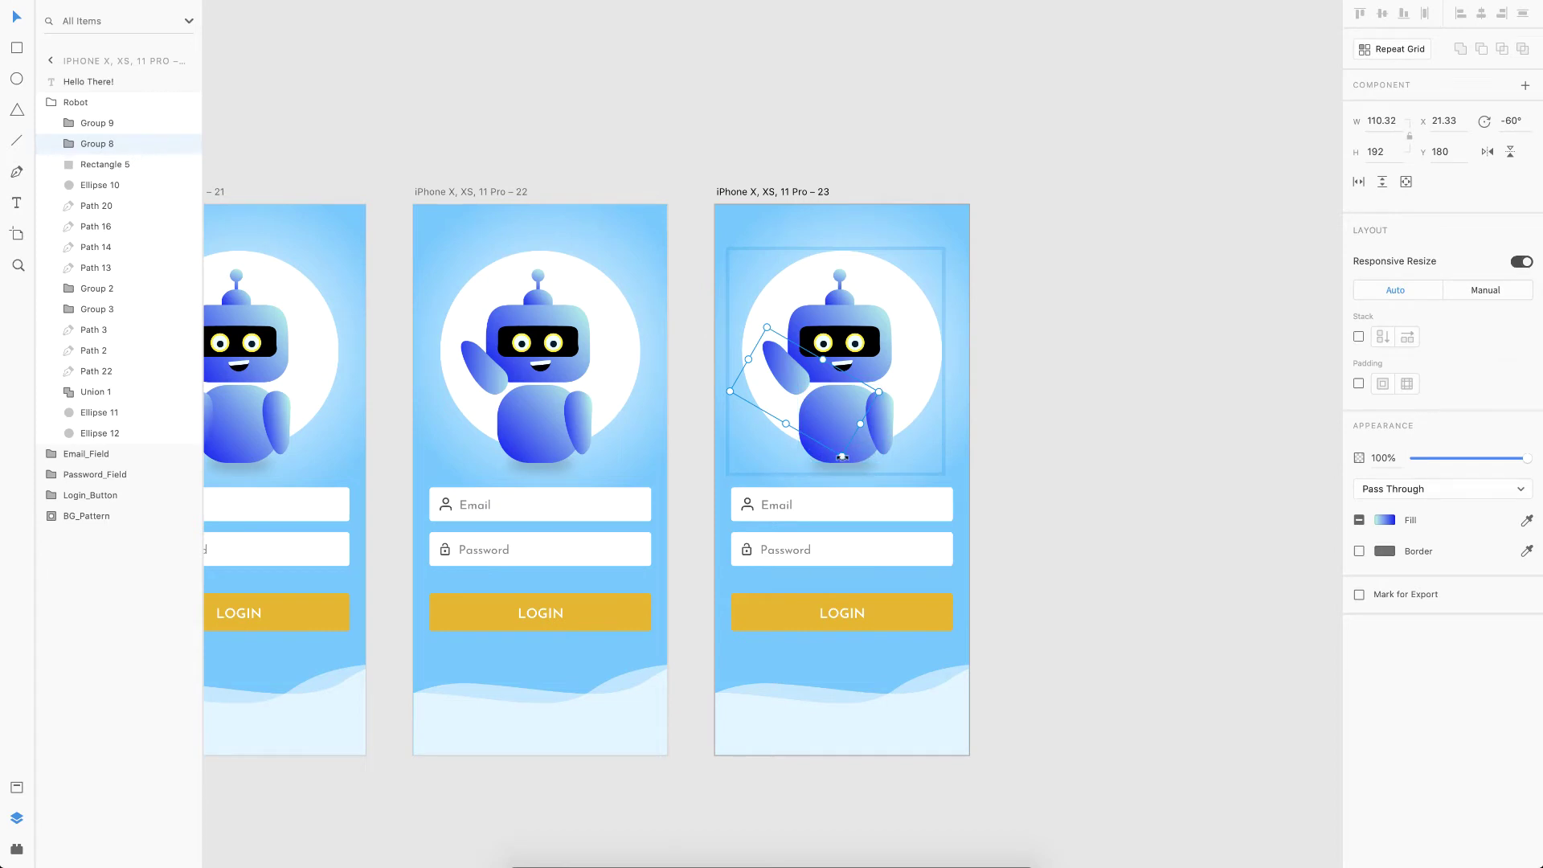
left_click_drag(842, 457, 871, 444)
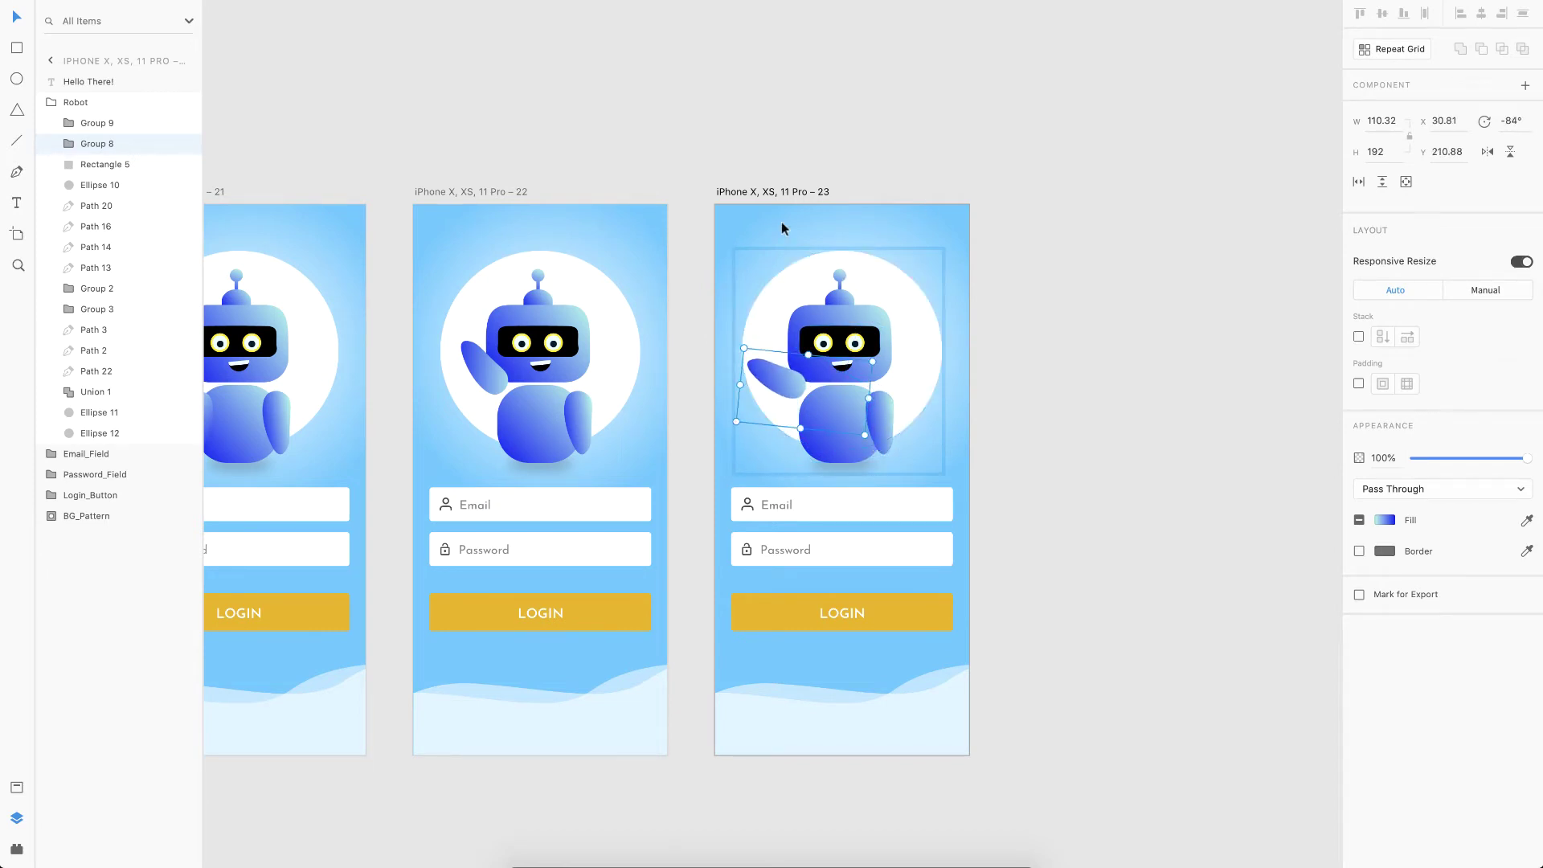
Duplicate artboards 22 and 23 to repeat the two waving poses at the end of the row
left_click(732, 193)
scroll(680, 407, "down", 3)
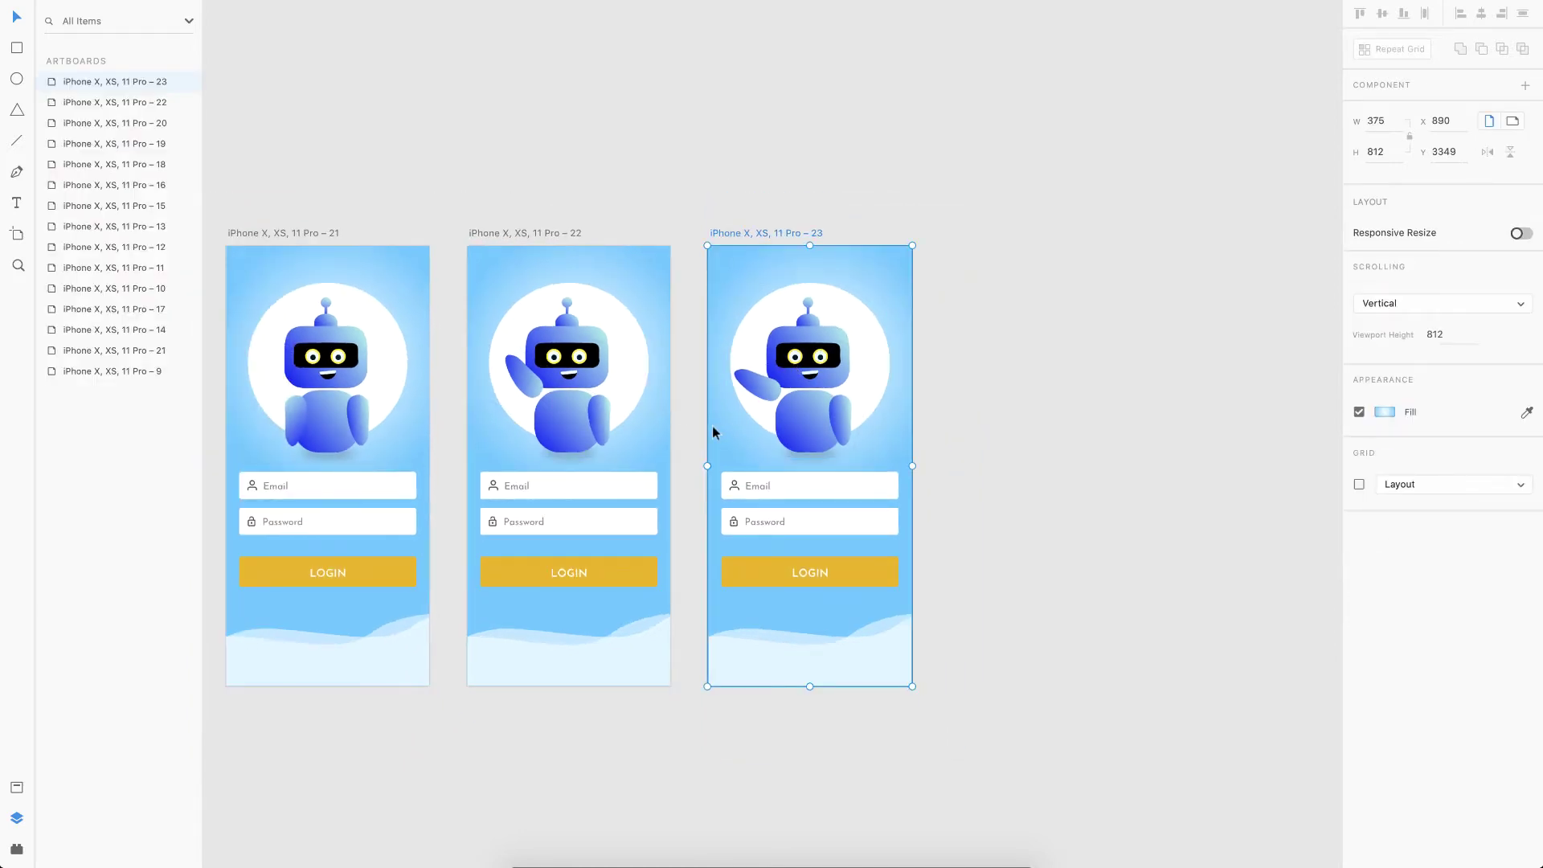
left_click(485, 234)
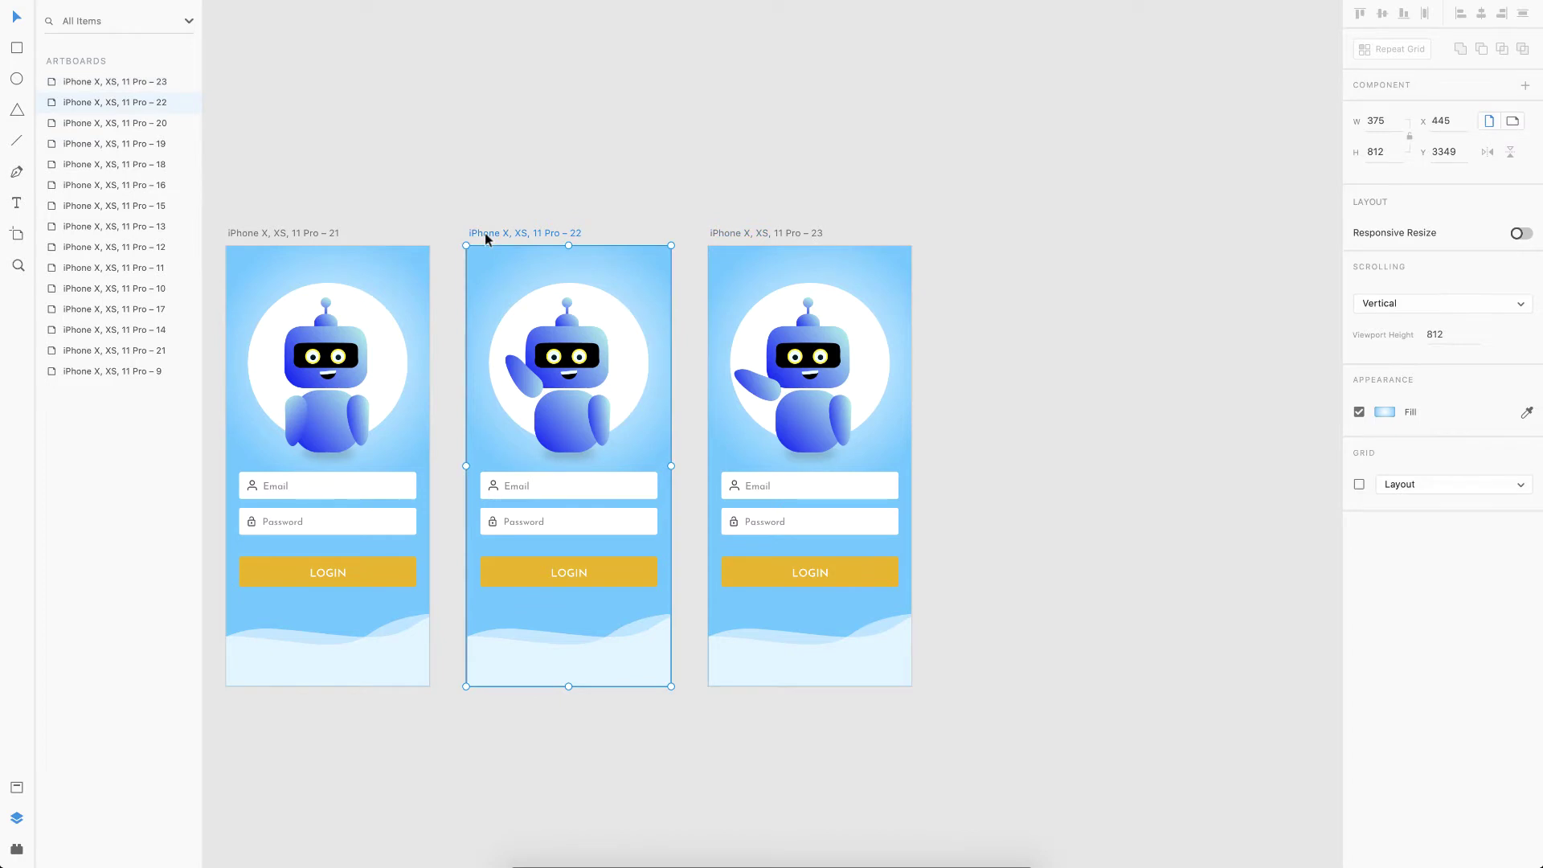
key("ctrl+d")
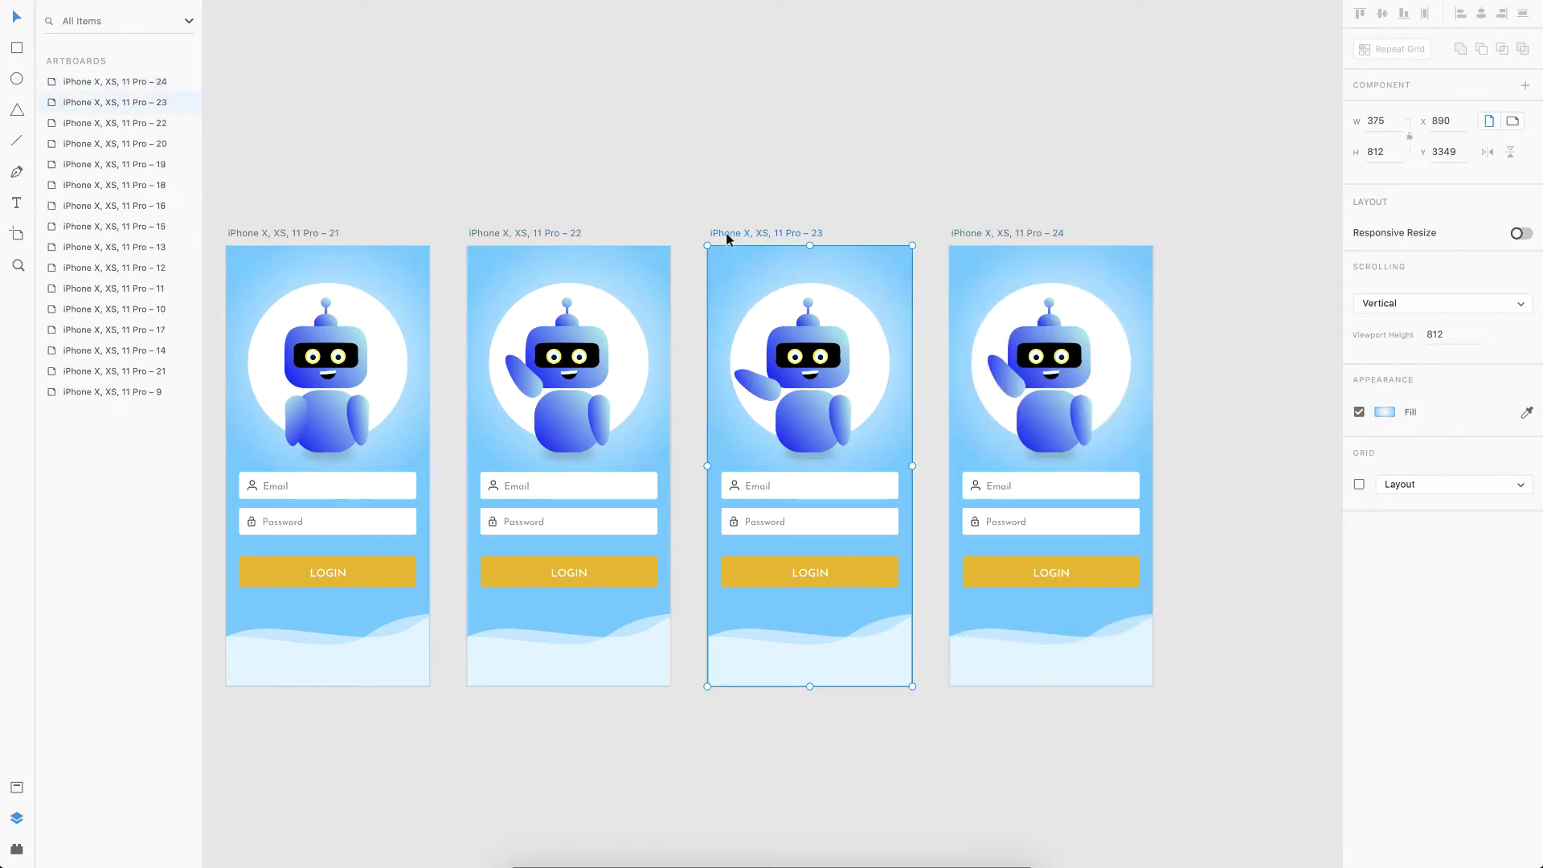
key("ctrl+d")
Set the opacity of the hidden "Hello There!" text on artboard 22 to 50%
scroll(736, 345, "right", 3)
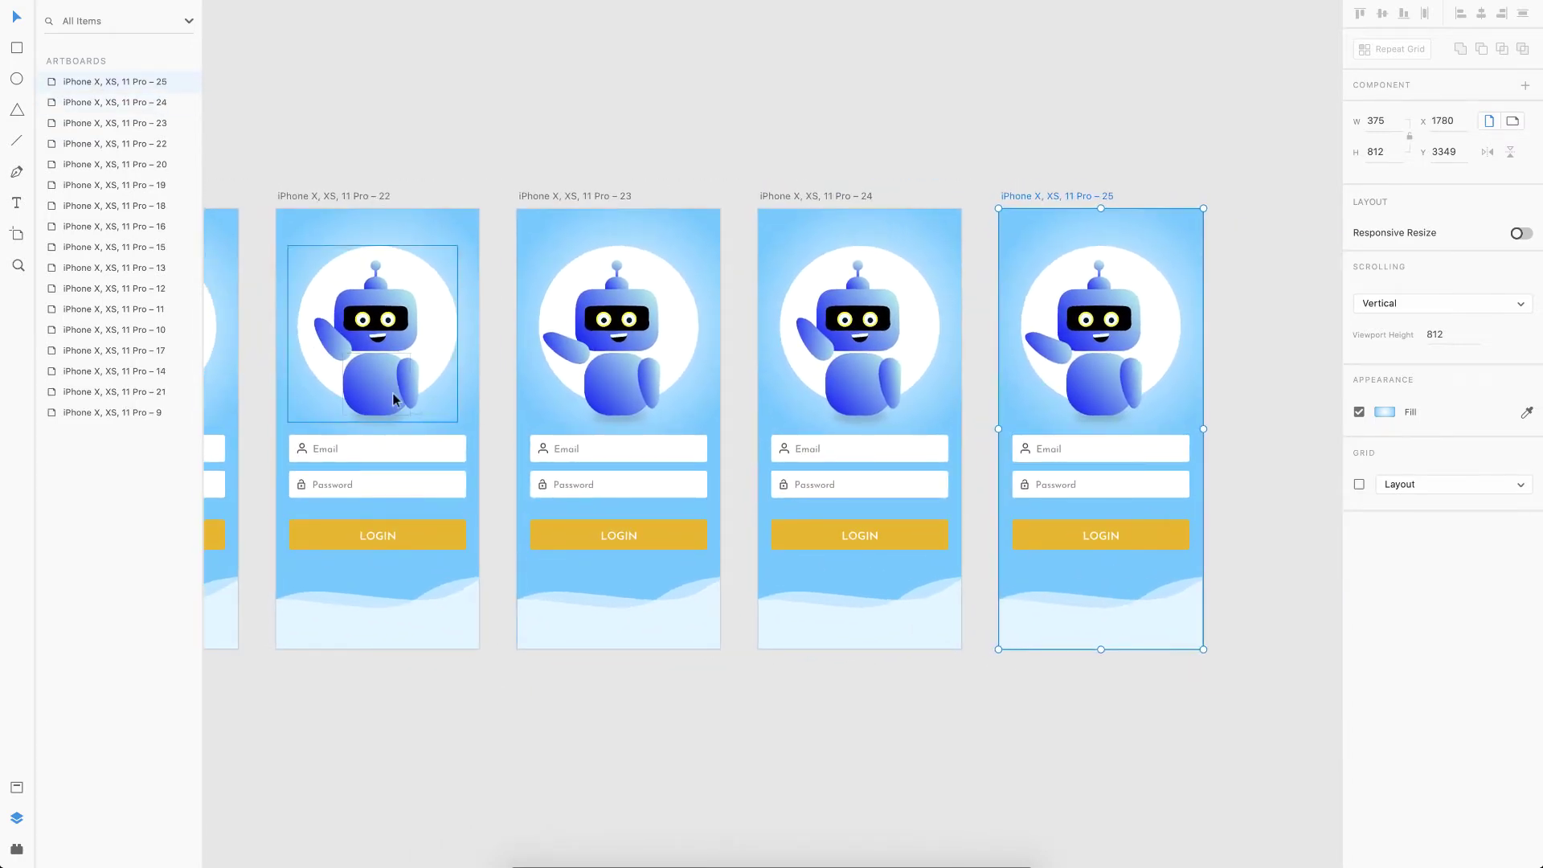
scroll(833, 392, "left", 3)
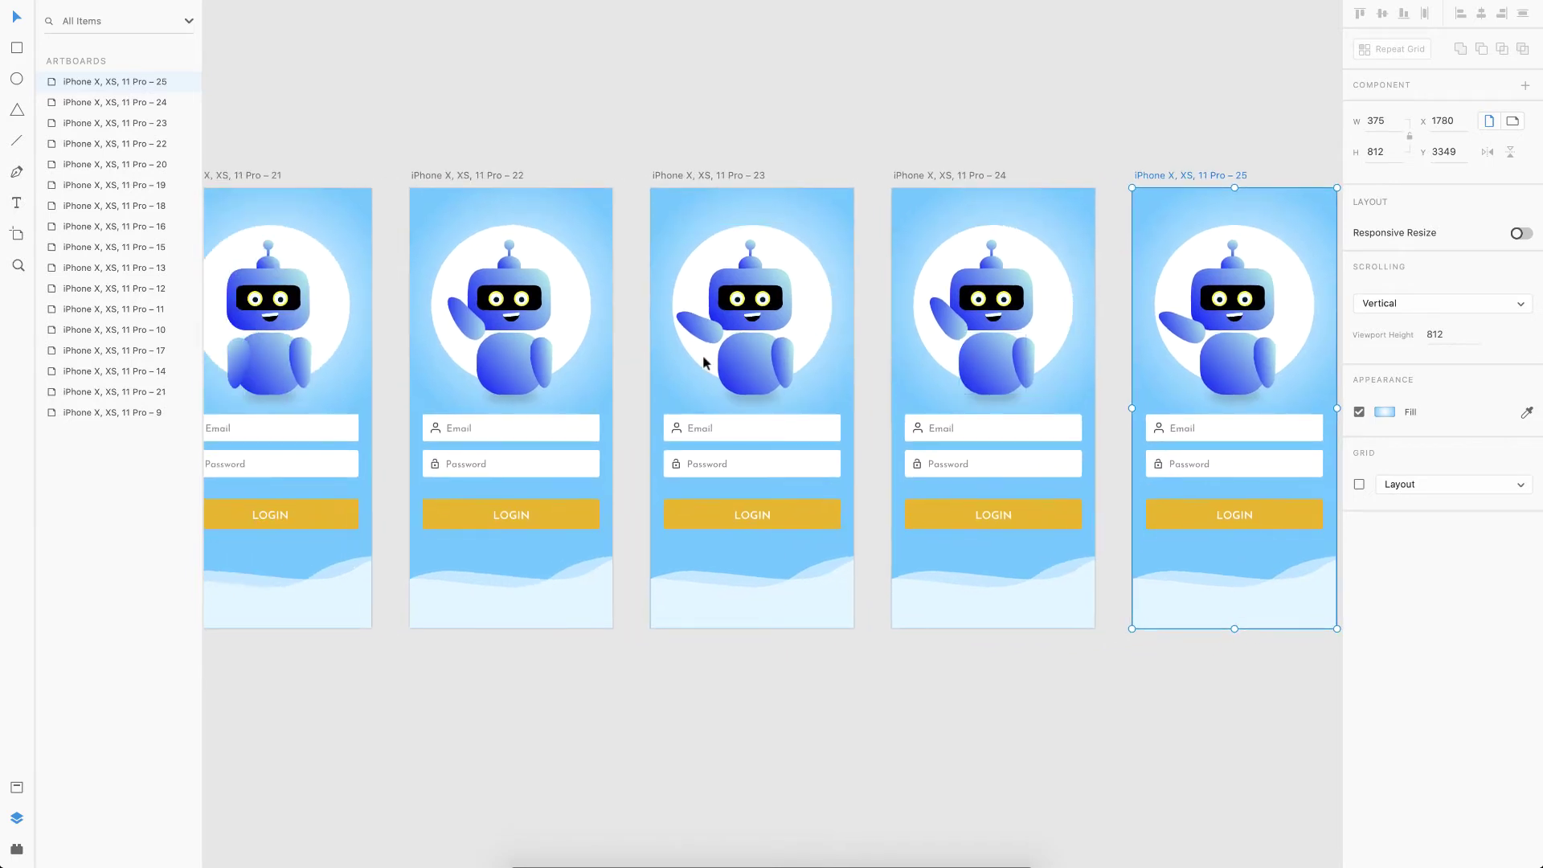
scroll(702, 355, "left", 2)
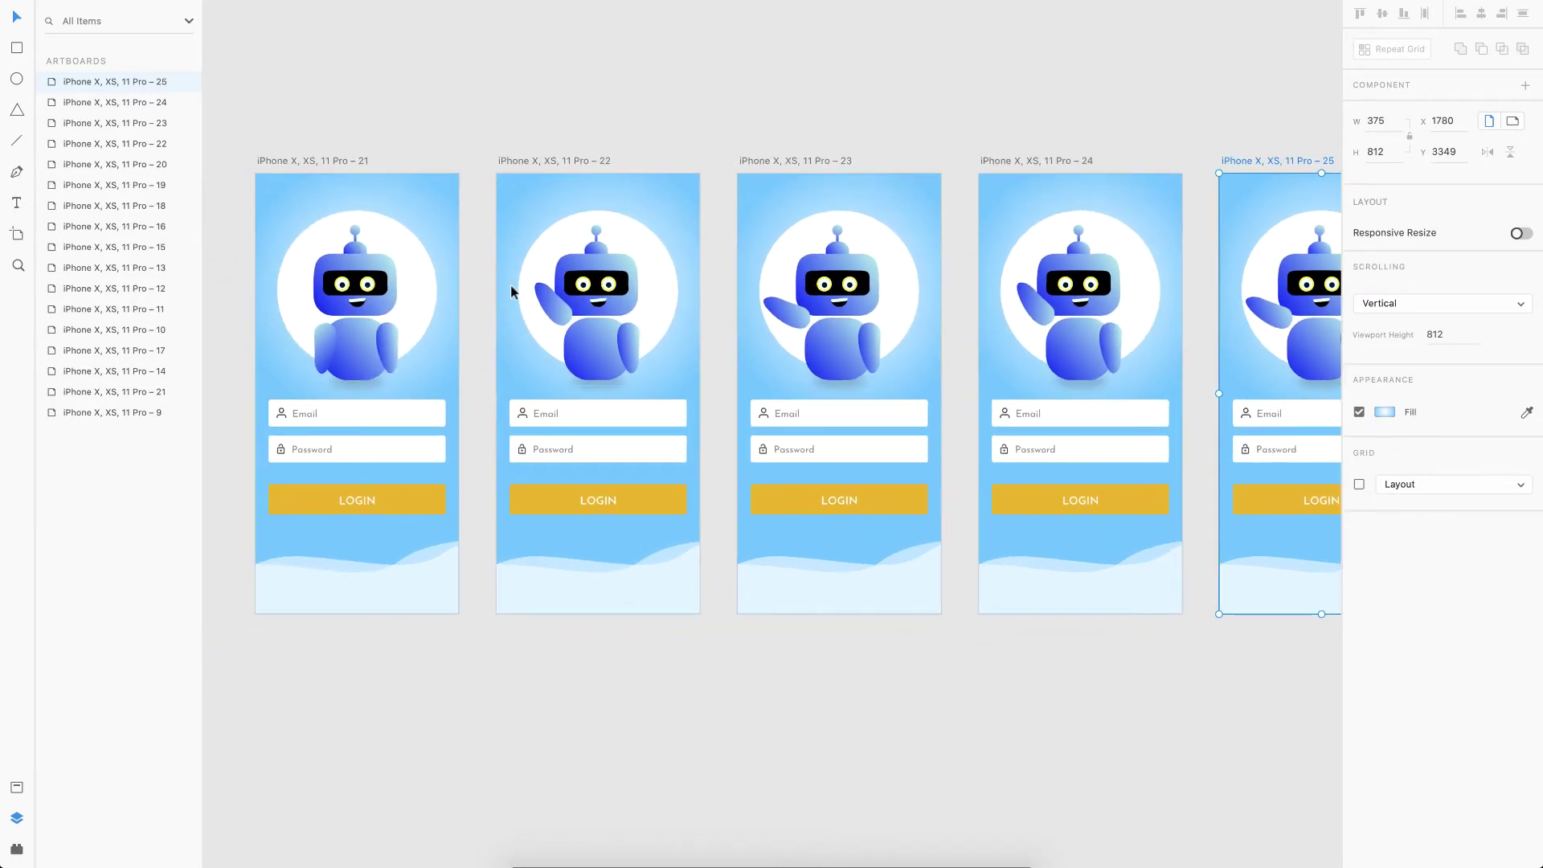
left_click(576, 194)
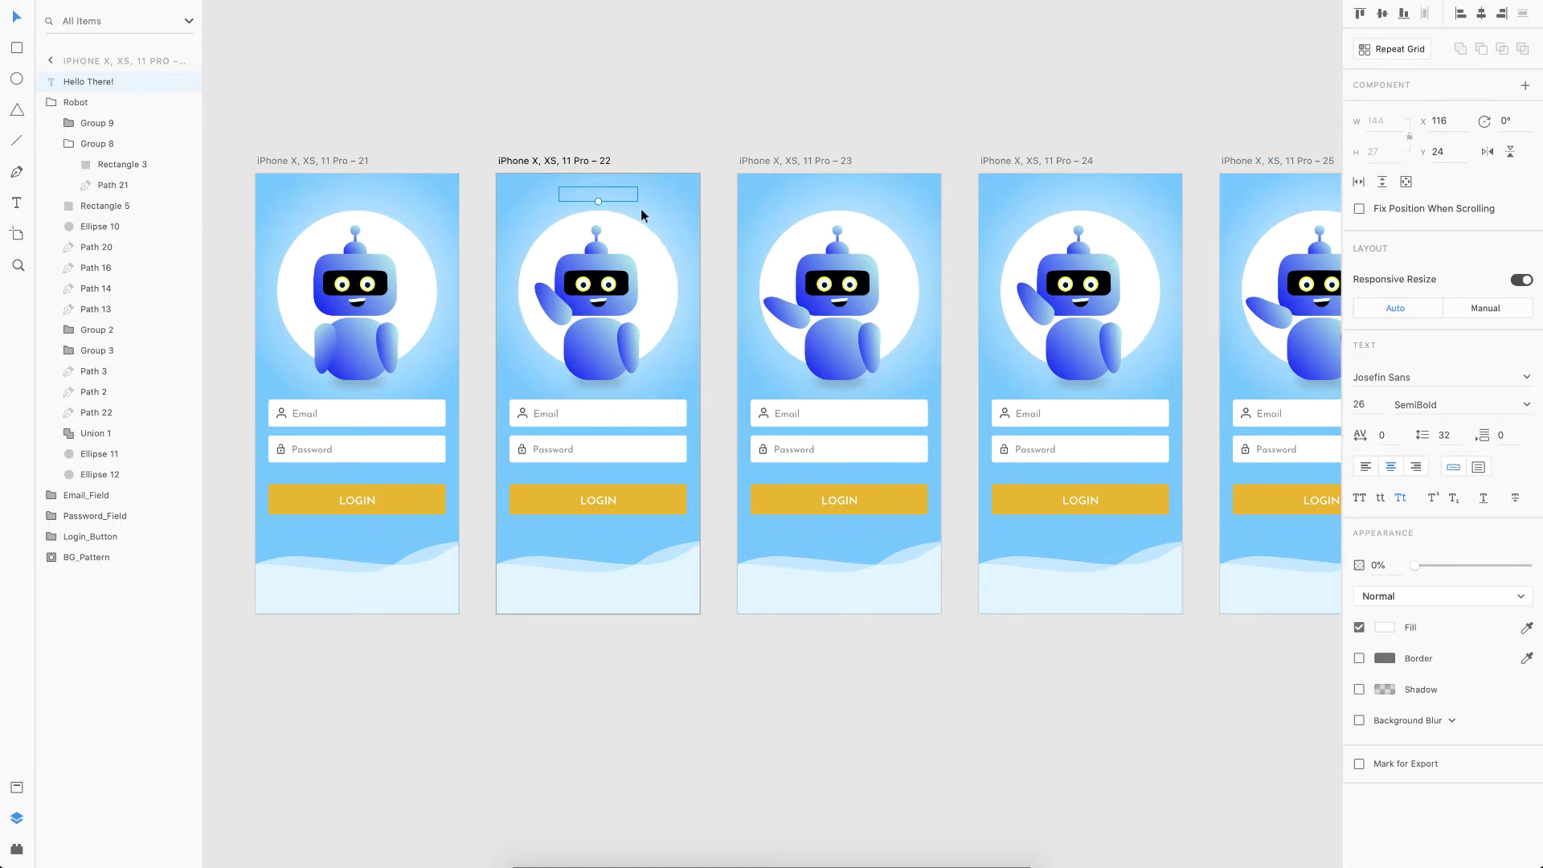
key("5")
Set the "Hello There!" text to 100% opacity on artboards 23, 24 and 25
left_click(853, 196)
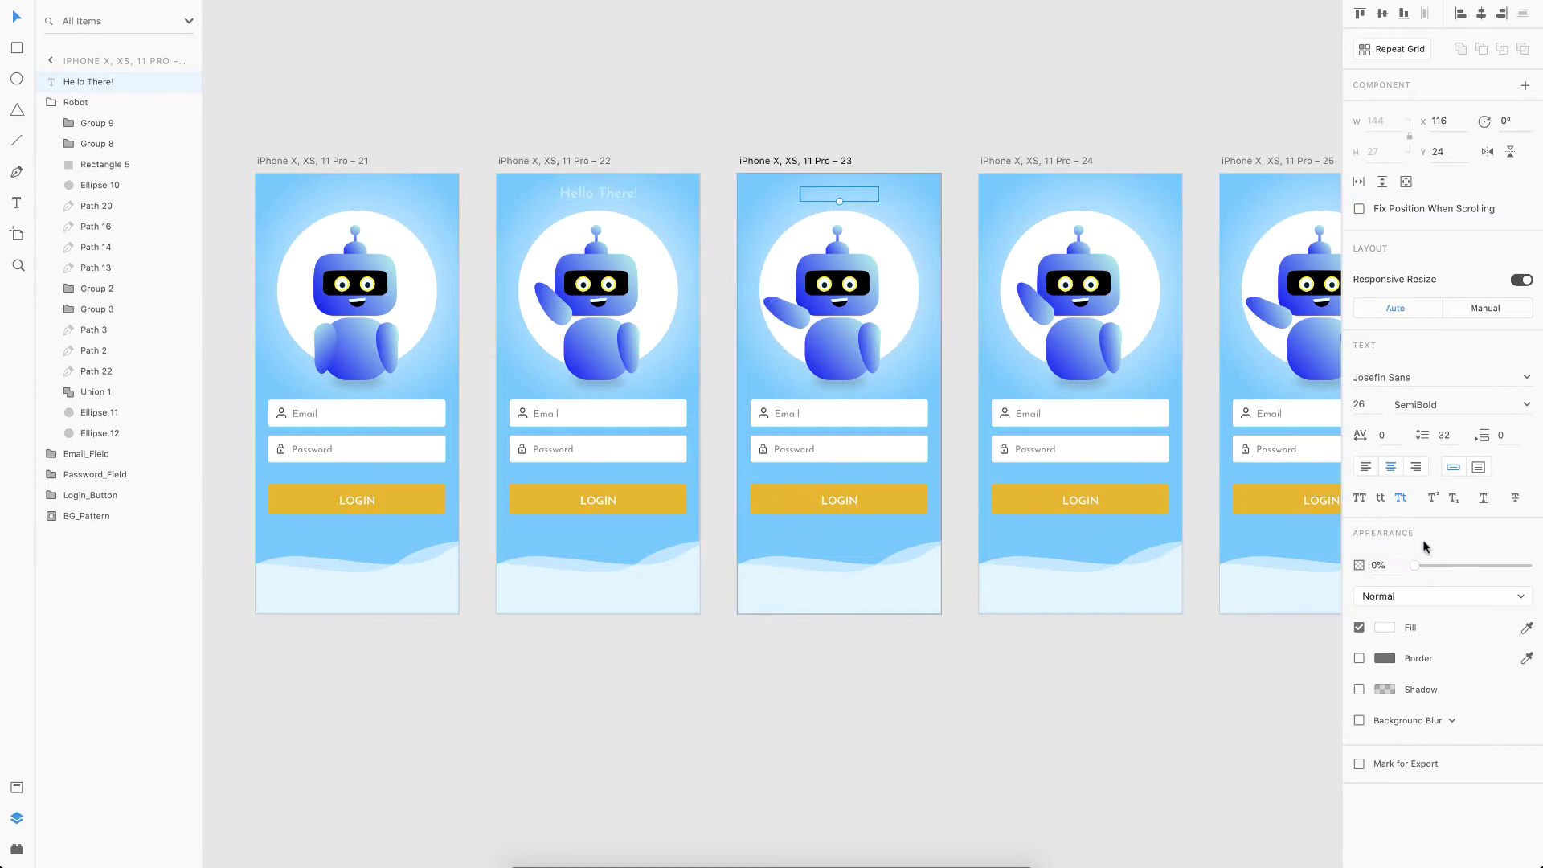
left_click_drag(1409, 564, 1528, 567)
scroll(1079, 320, "right", 5)
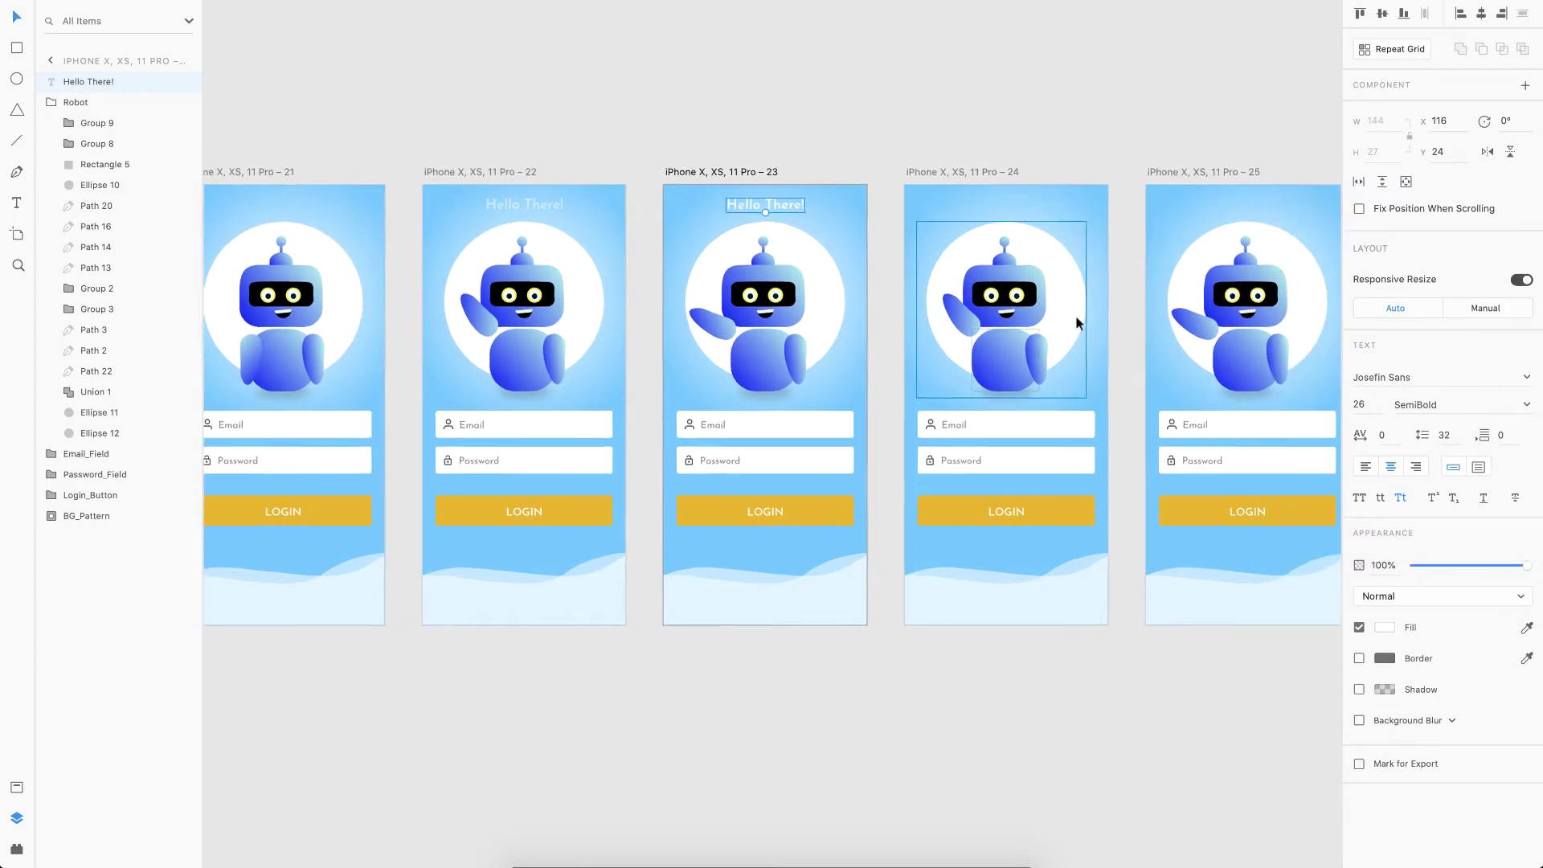
left_click(852, 211)
key("0")
left_click(1105, 206)
key("0")
left_click(888, 98)
scroll(889, 98, "down", 3)
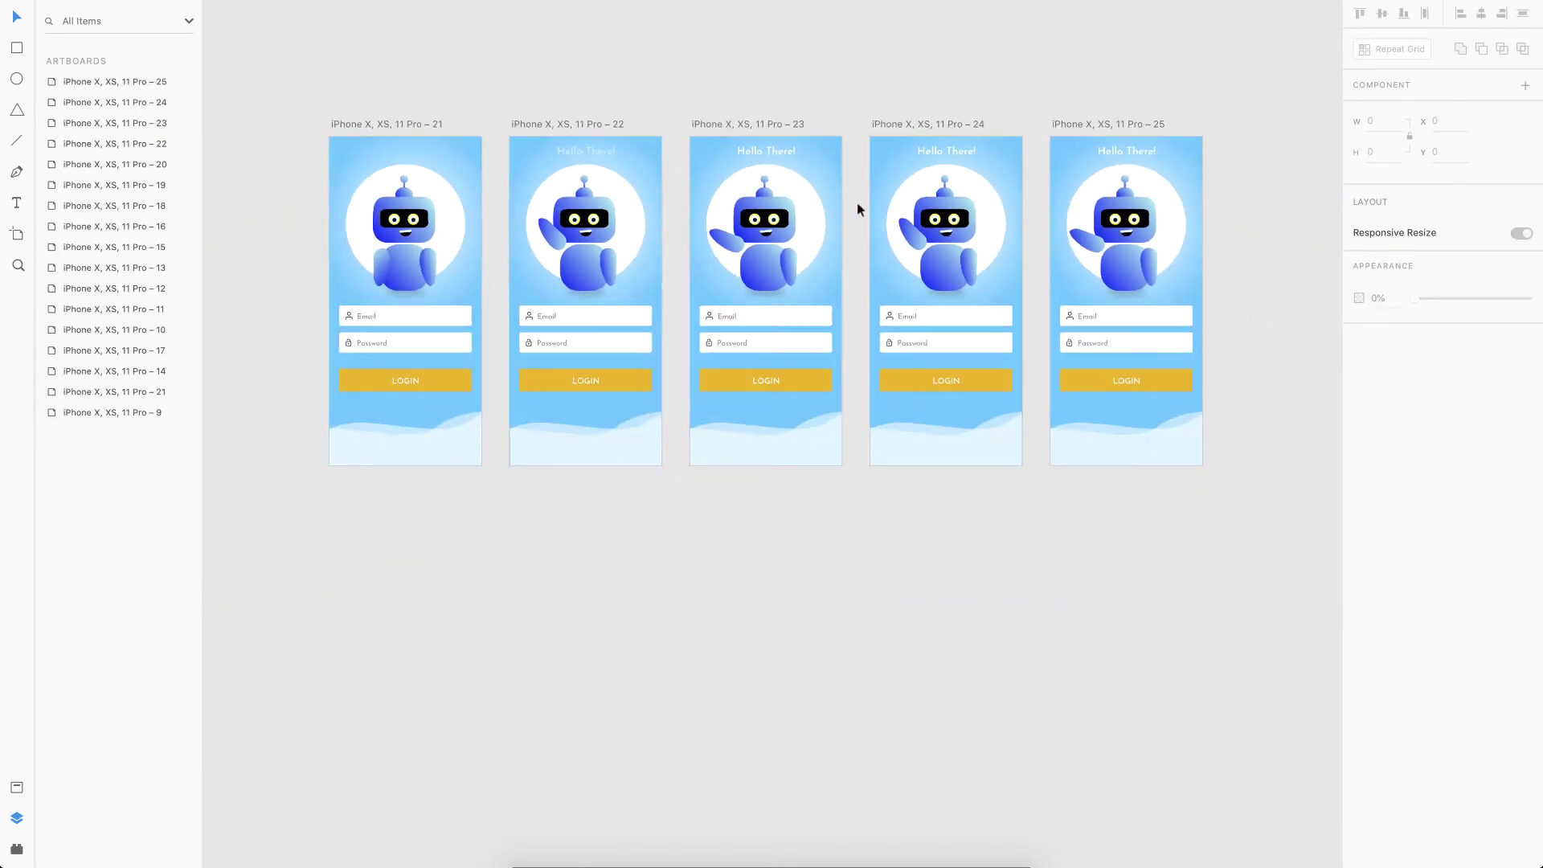
Link artboard 21 to artboard 22 in the prototype with a Time trigger and an Auto-Animate action
left_click(350, 125)
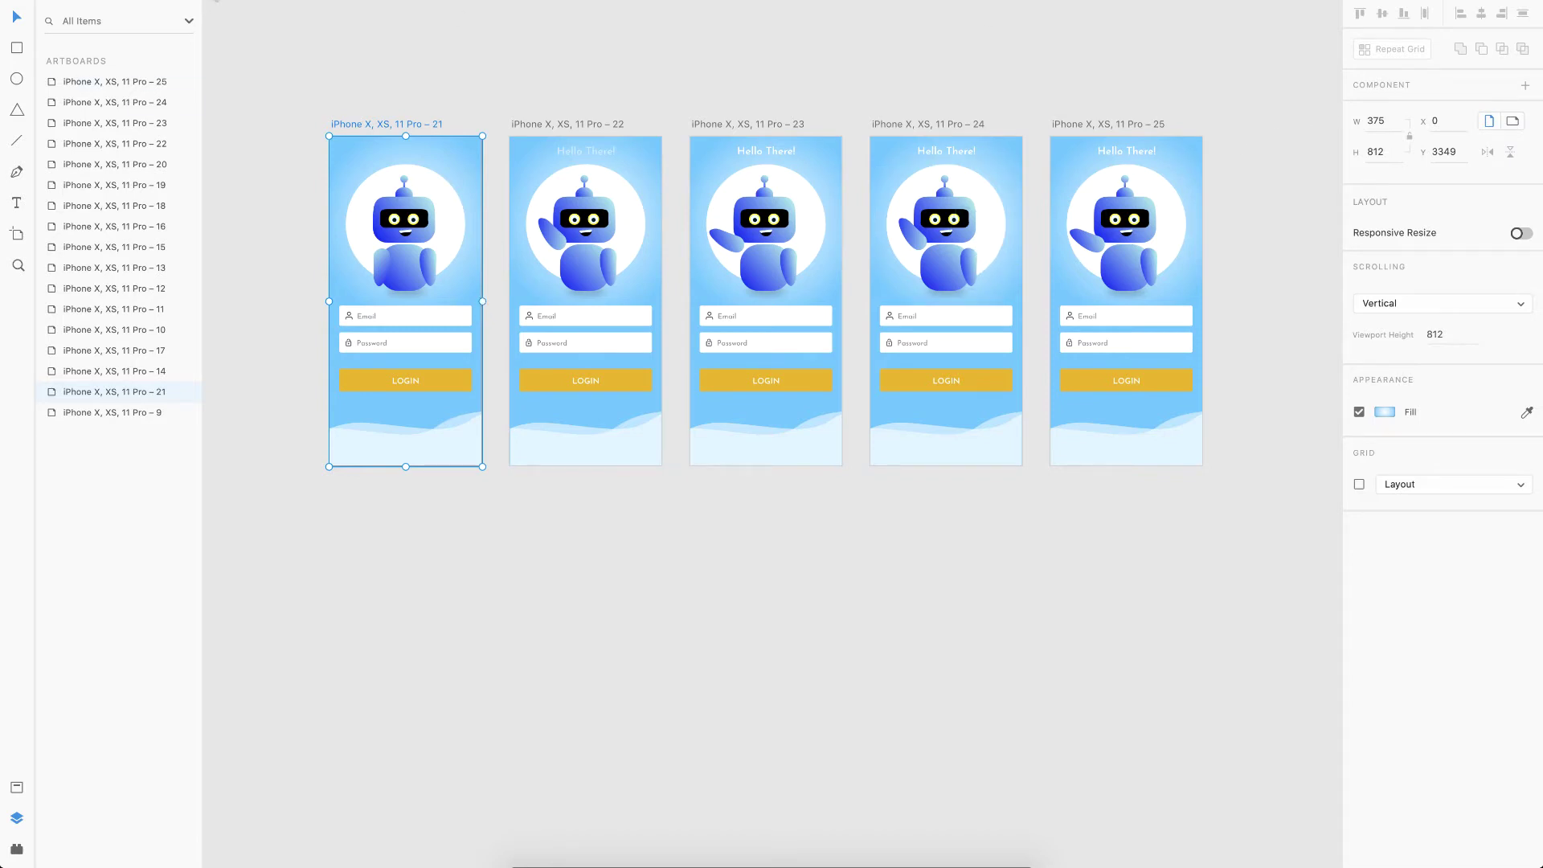
key("super+2")
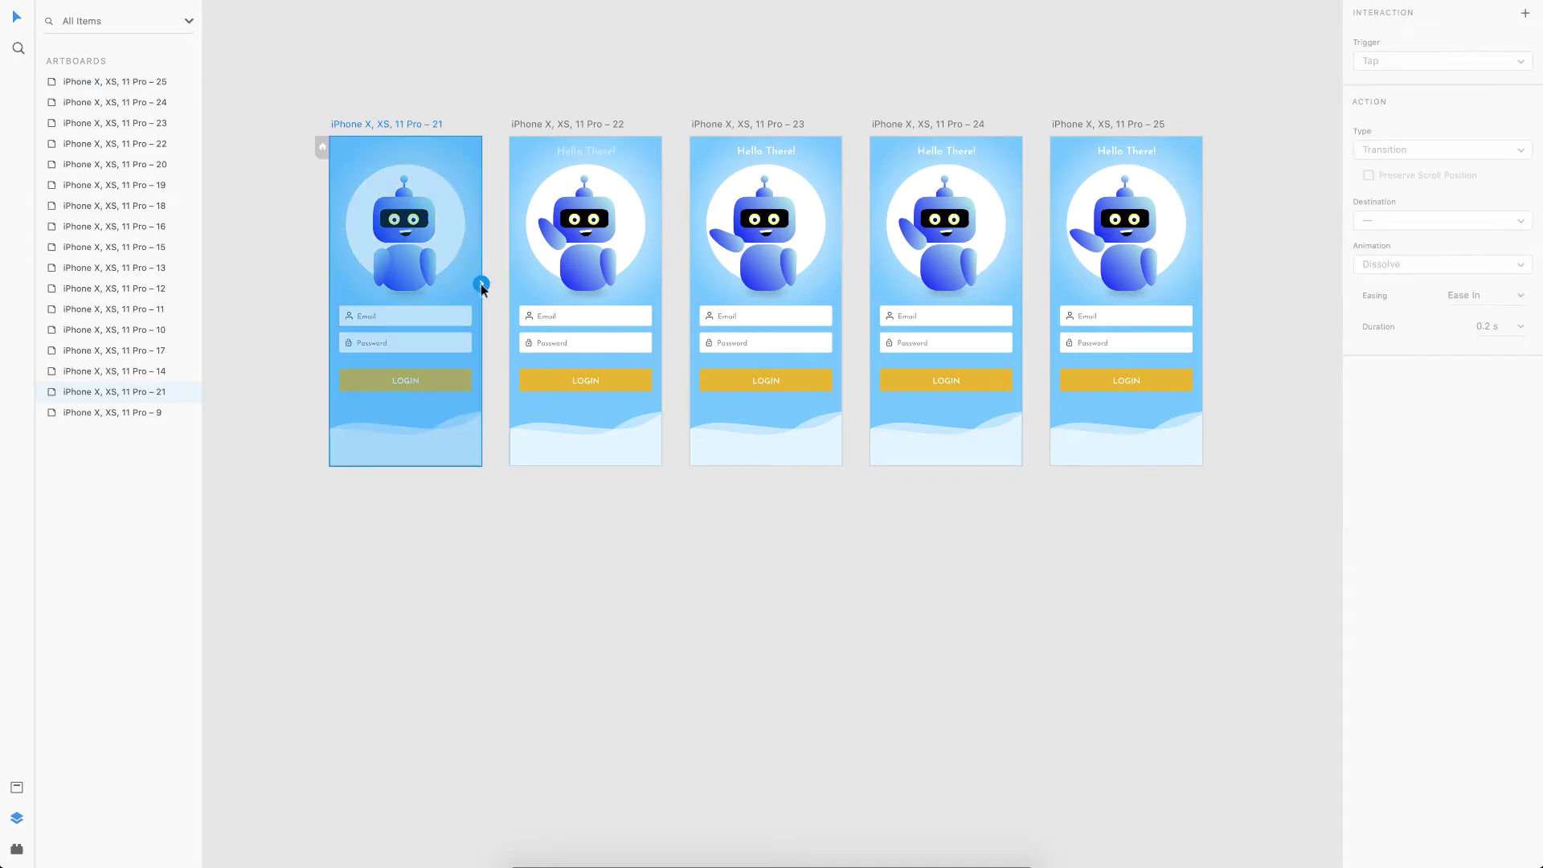
left_click_drag(481, 285, 571, 261)
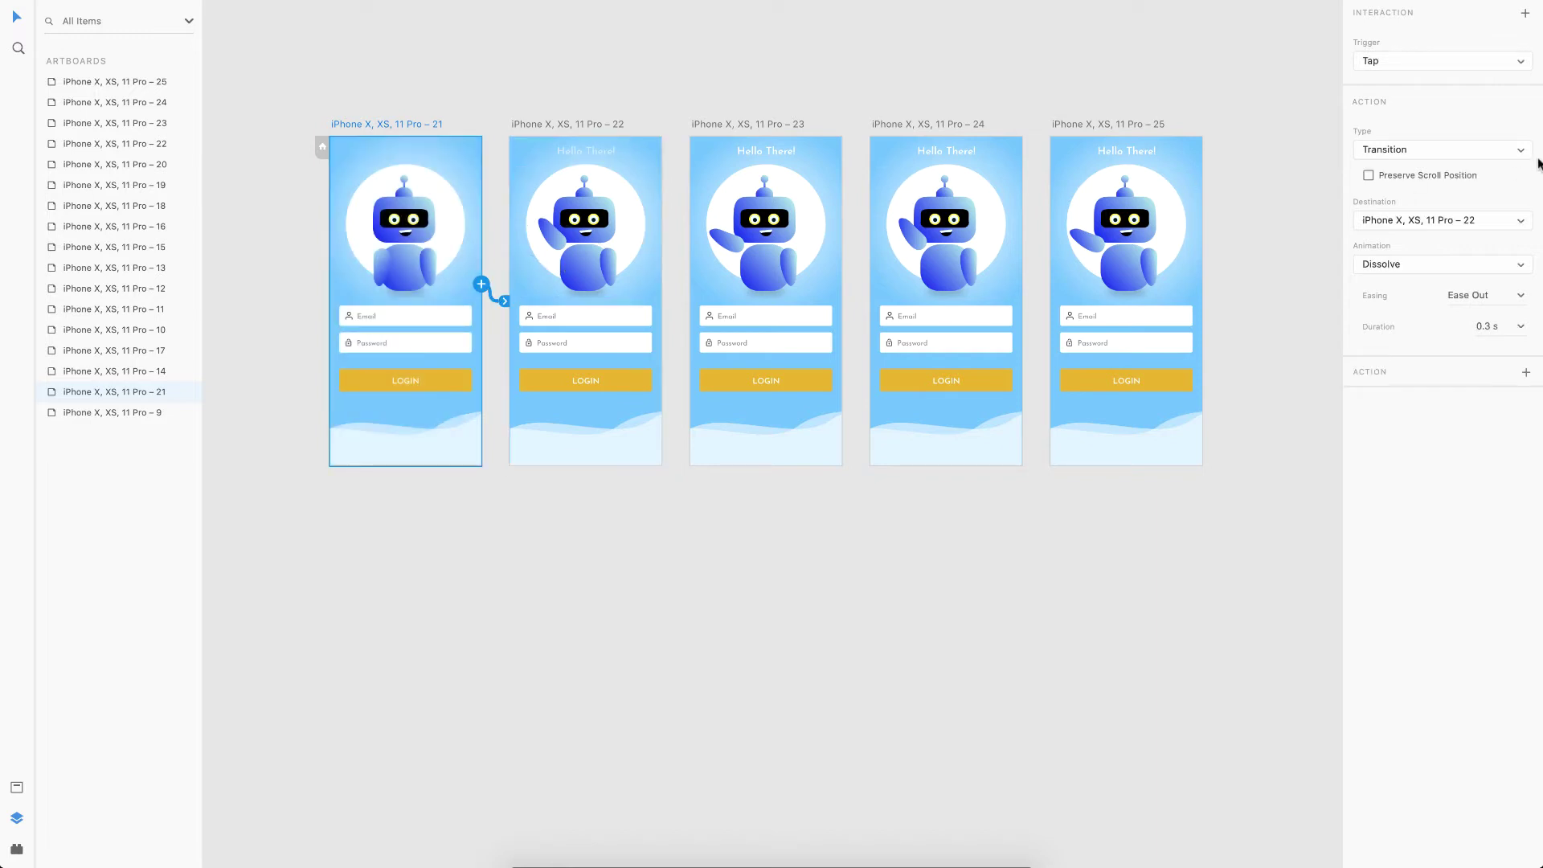
left_click(1386, 63)
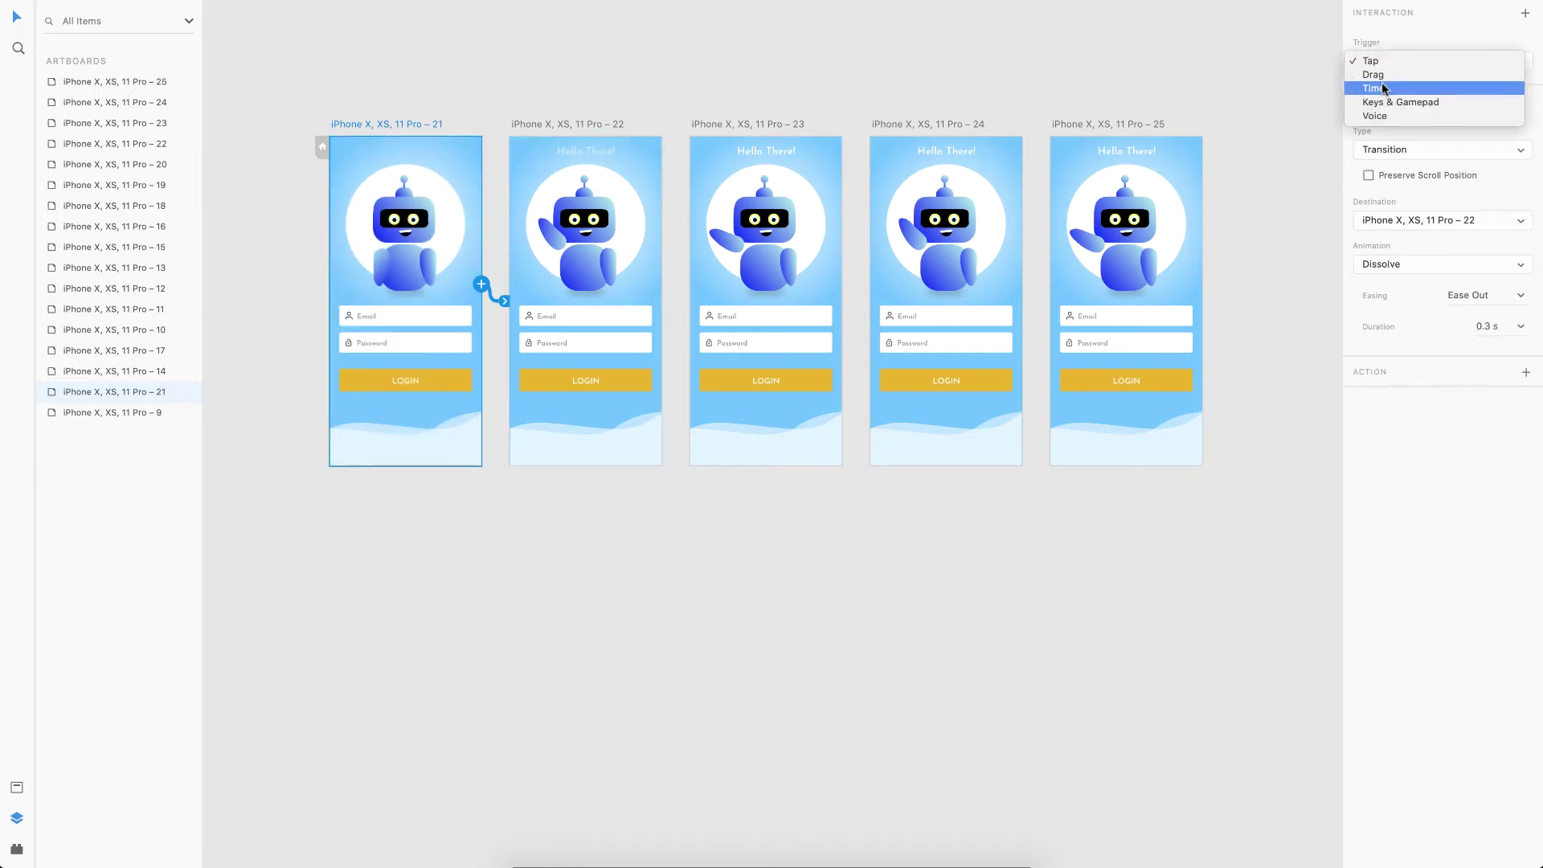
left_click(1381, 84)
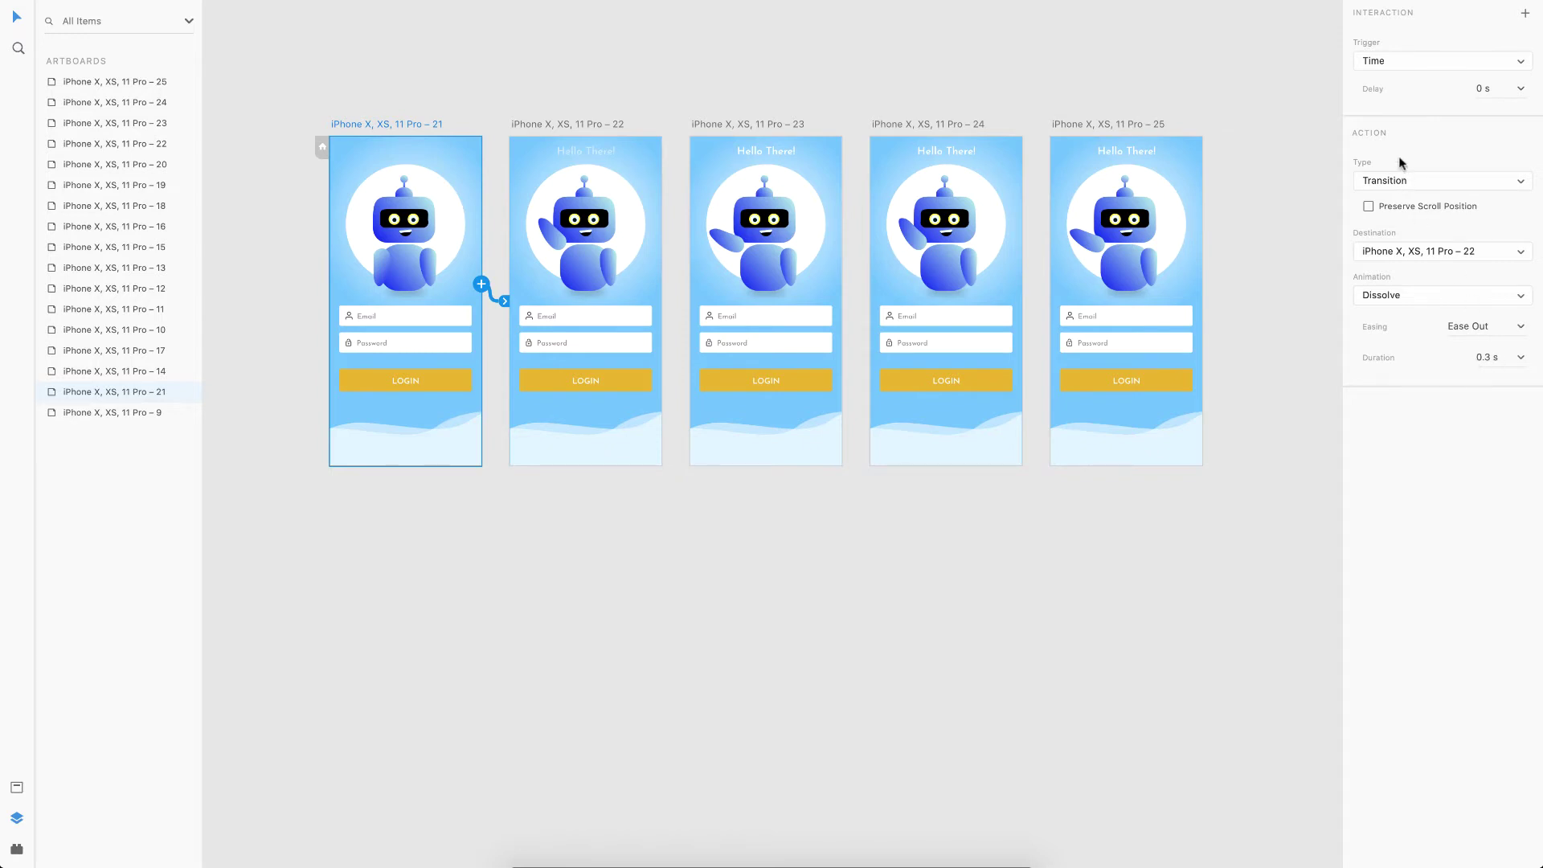
left_click(1415, 180)
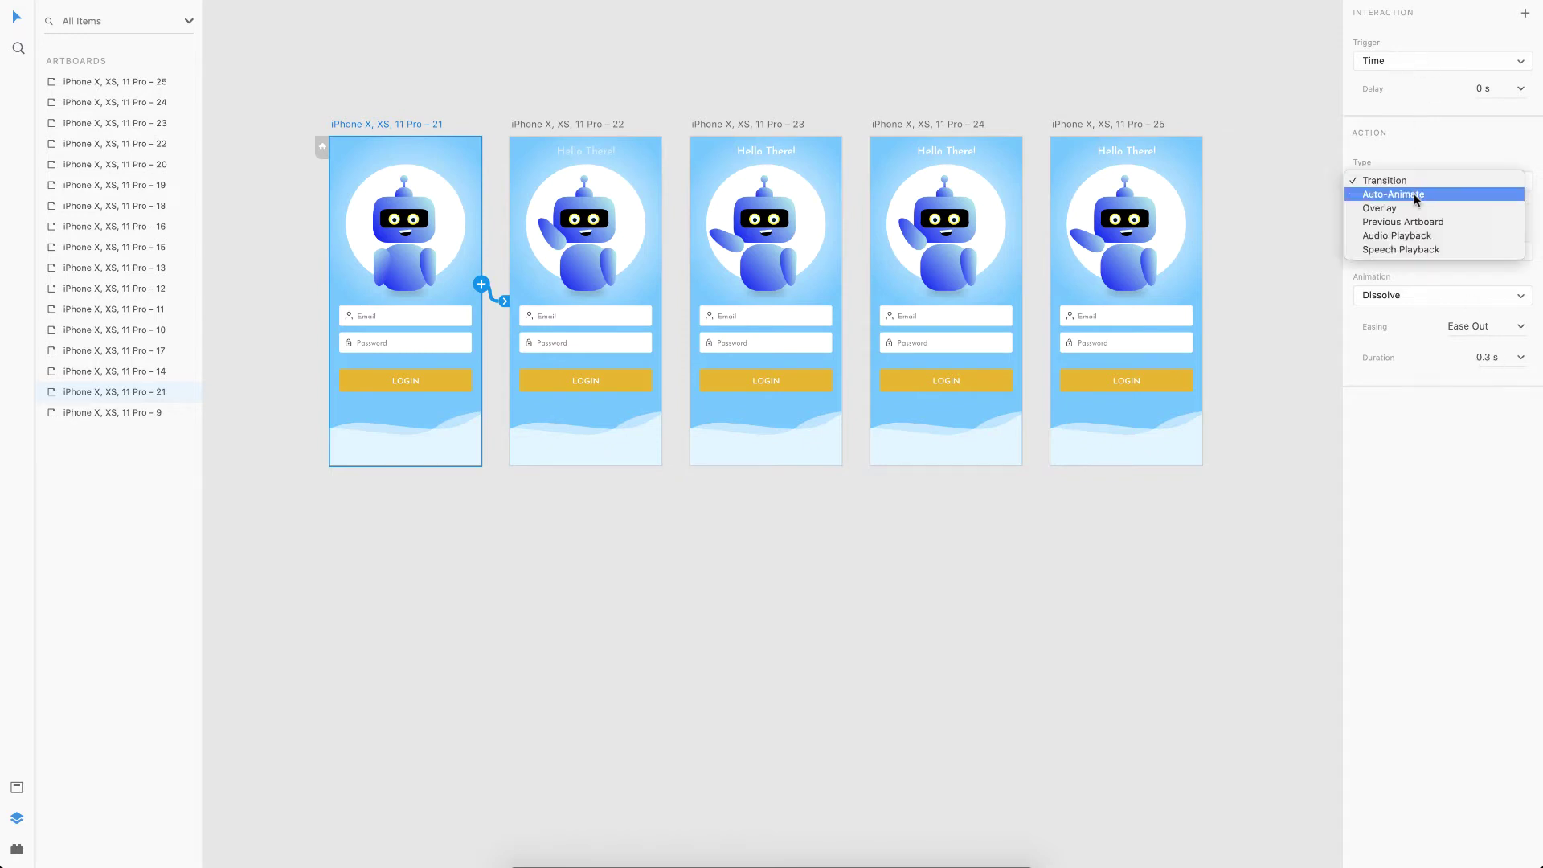
left_click(1416, 195)
Link artboards 22 to 23, 23 to 24 and 24 to 25 with the same Time-triggered Auto-Animate interaction
left_click(547, 144)
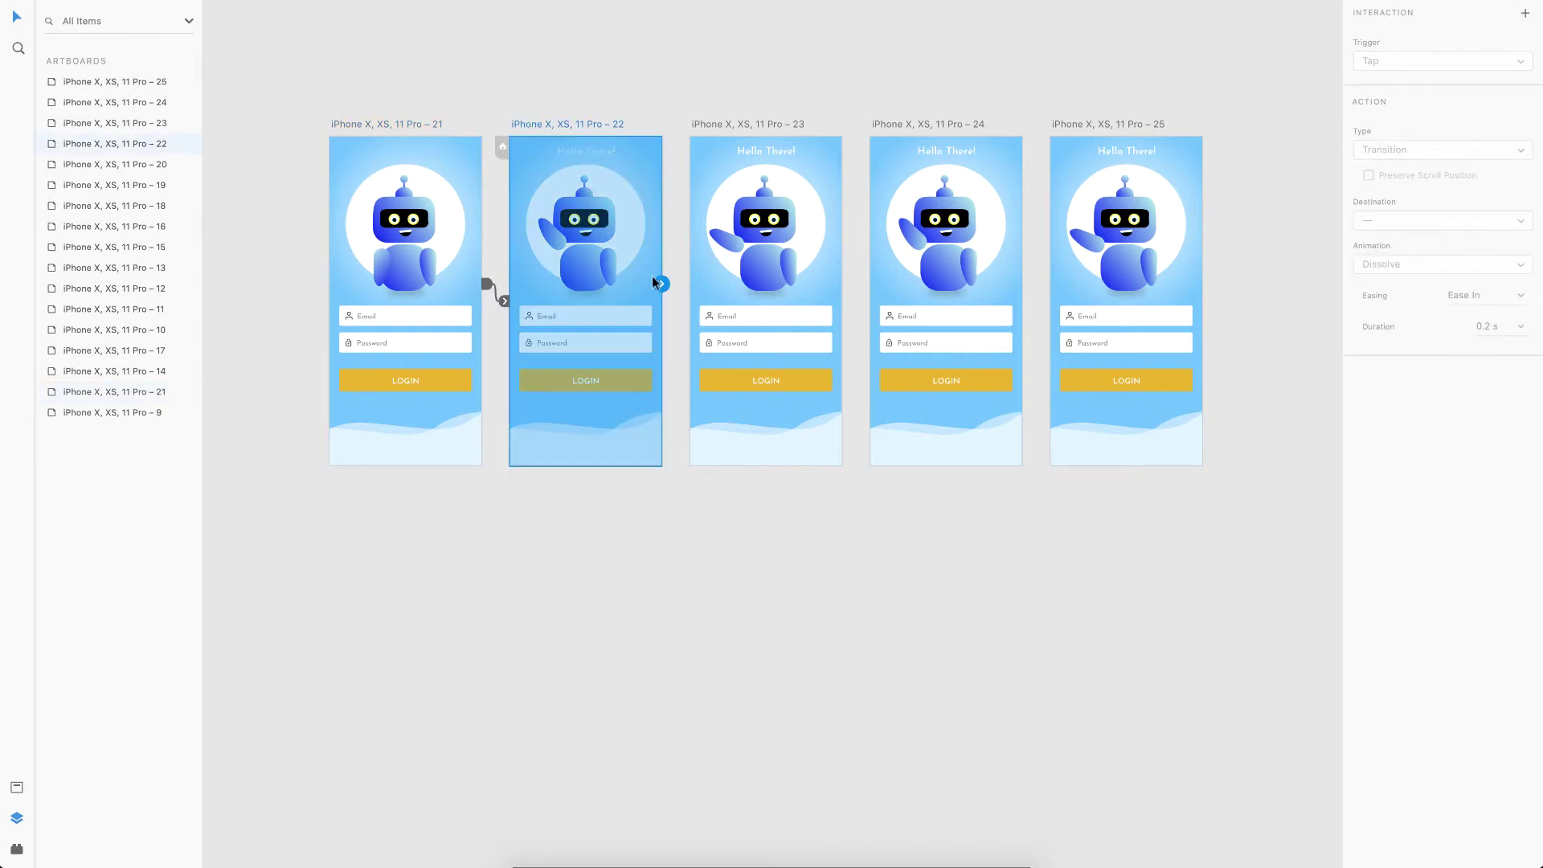
left_click_drag(680, 286, 752, 193)
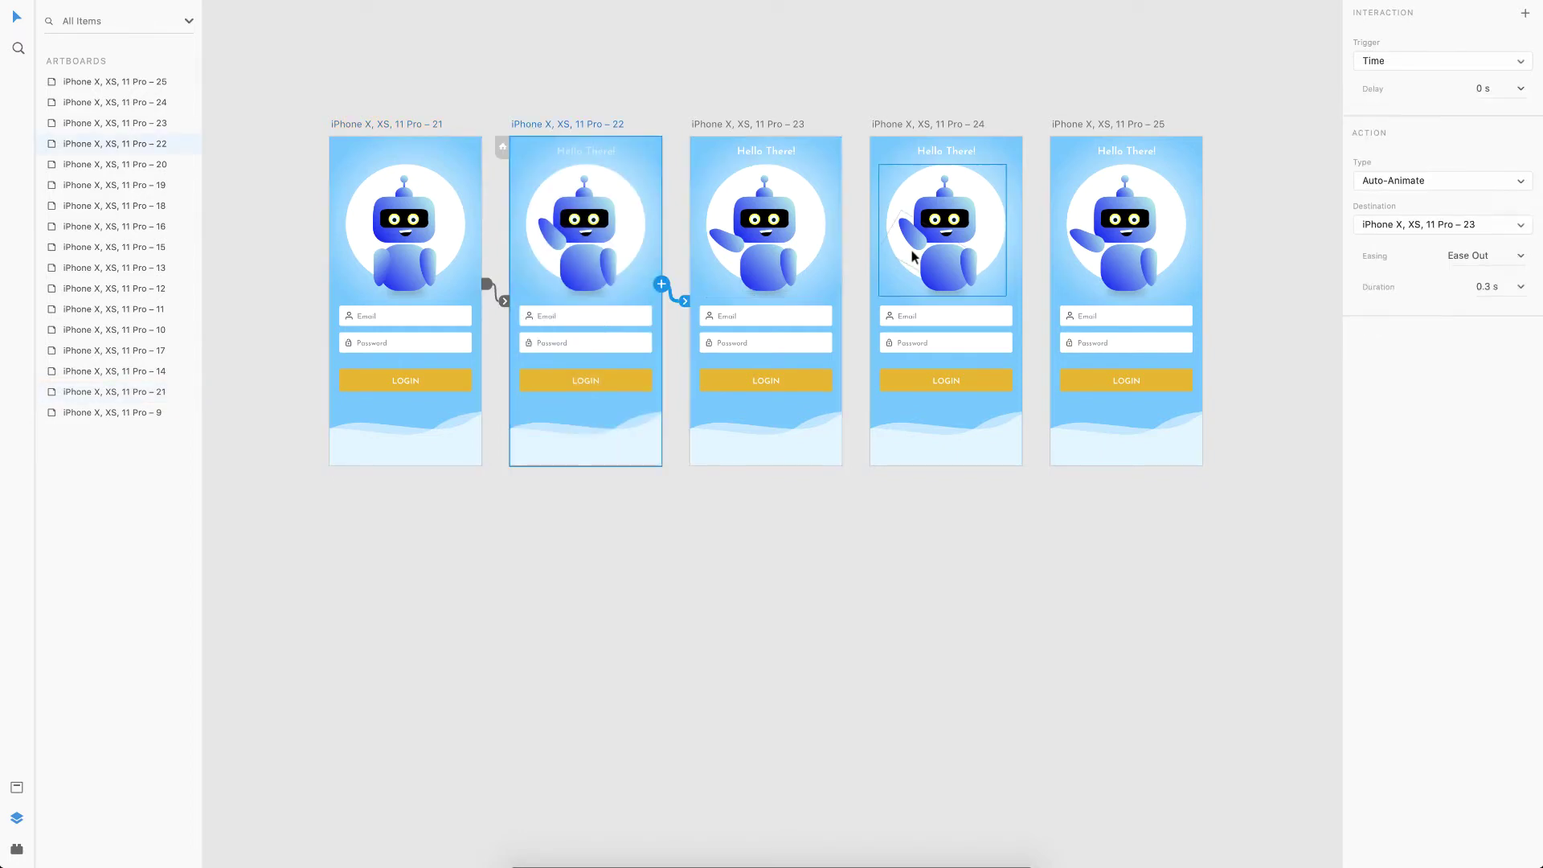
left_click(711, 126)
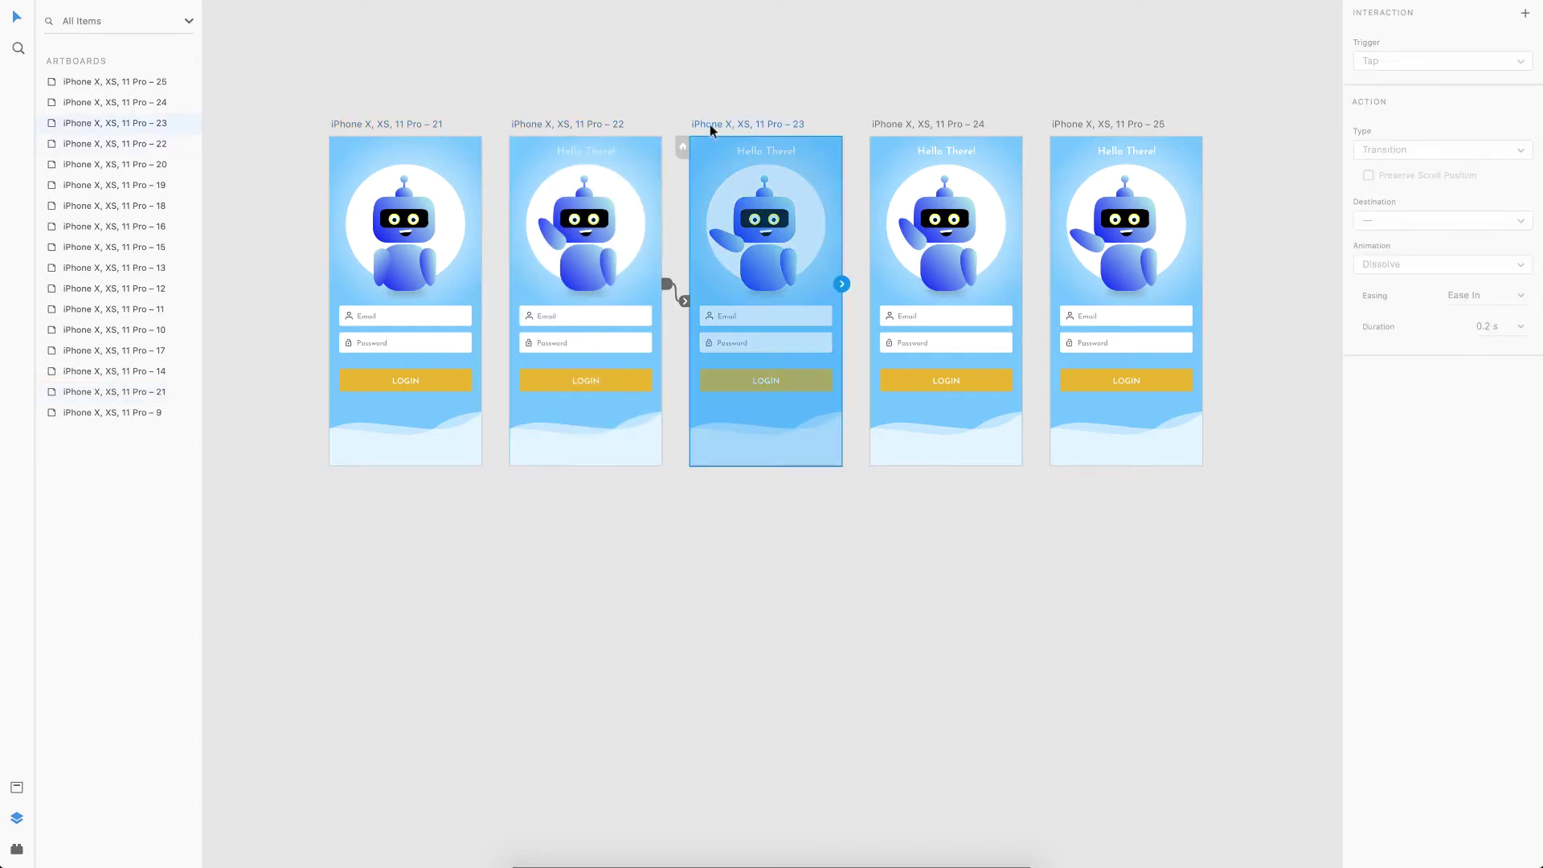
left_click_drag(842, 284, 1116, 291)
left_click(880, 123)
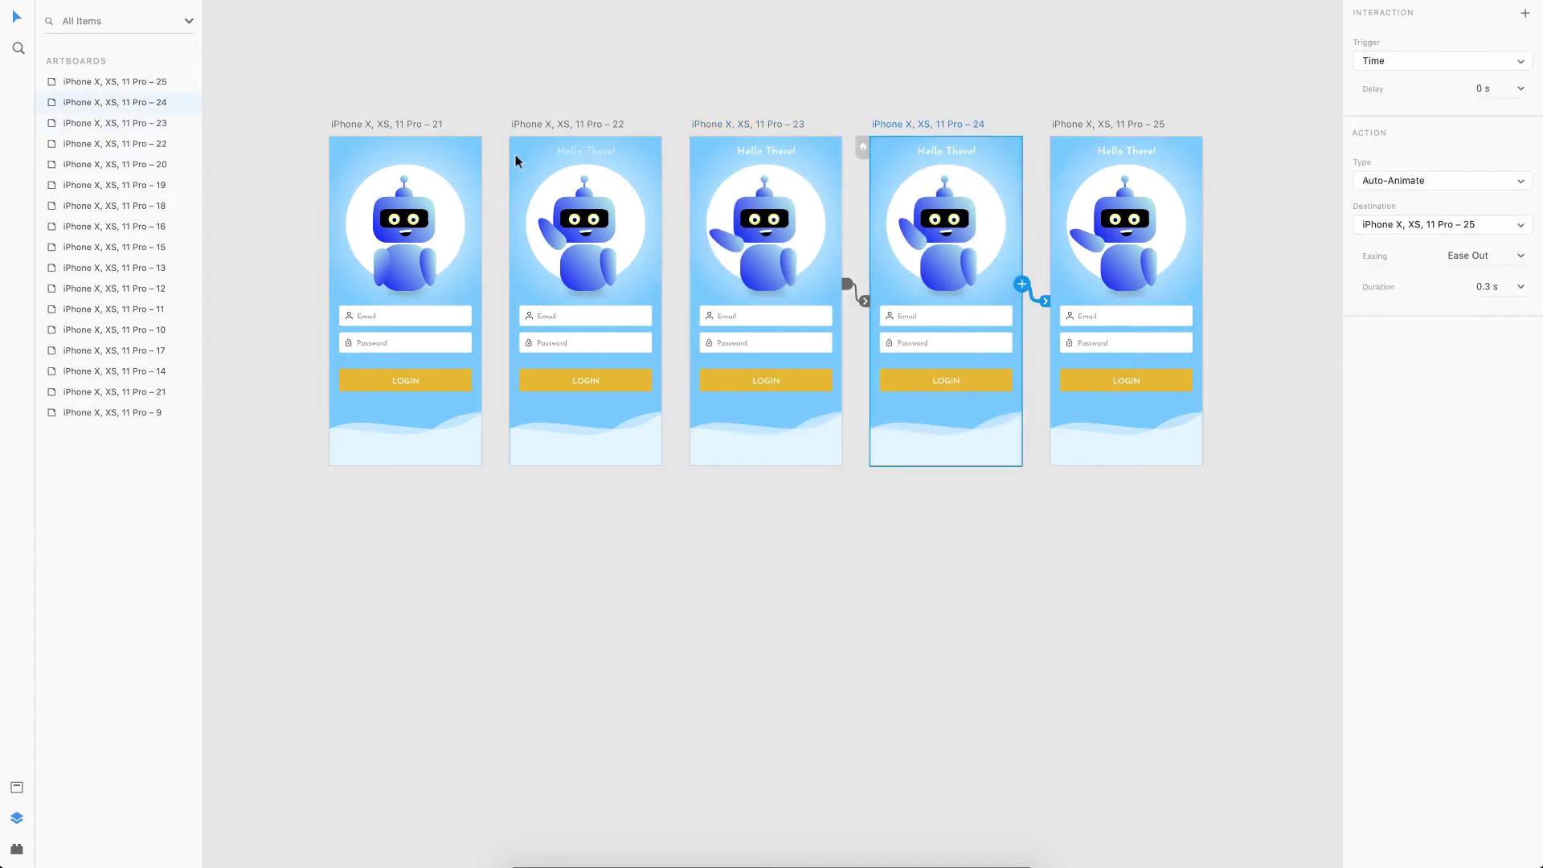
Preview the prototype from artboard 21 twice to check the waving and greeting animation, closing the preview each time
left_click(356, 124)
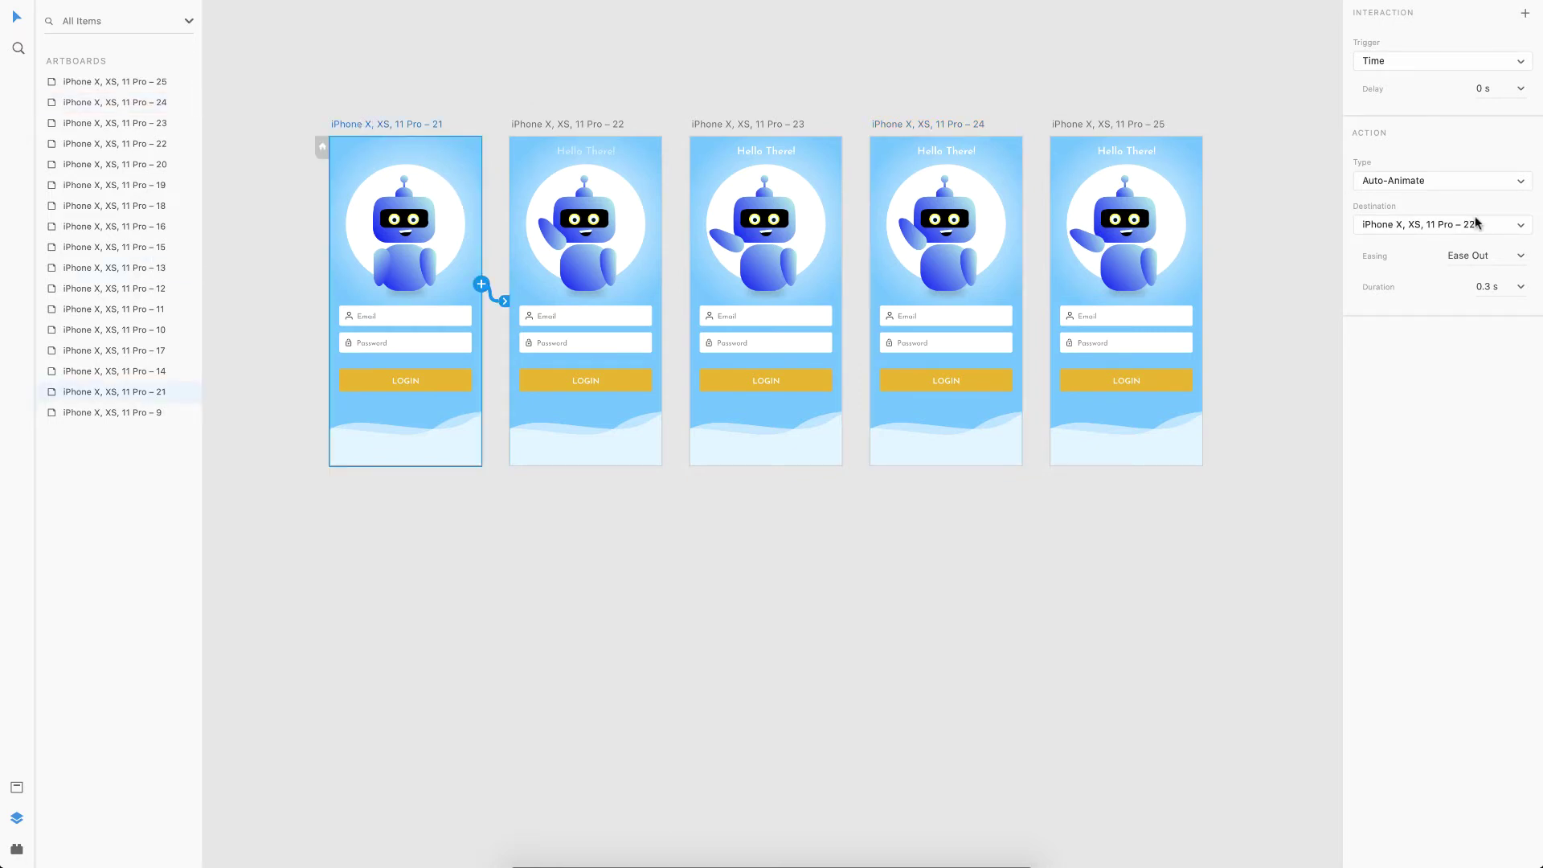
key("super+Return")
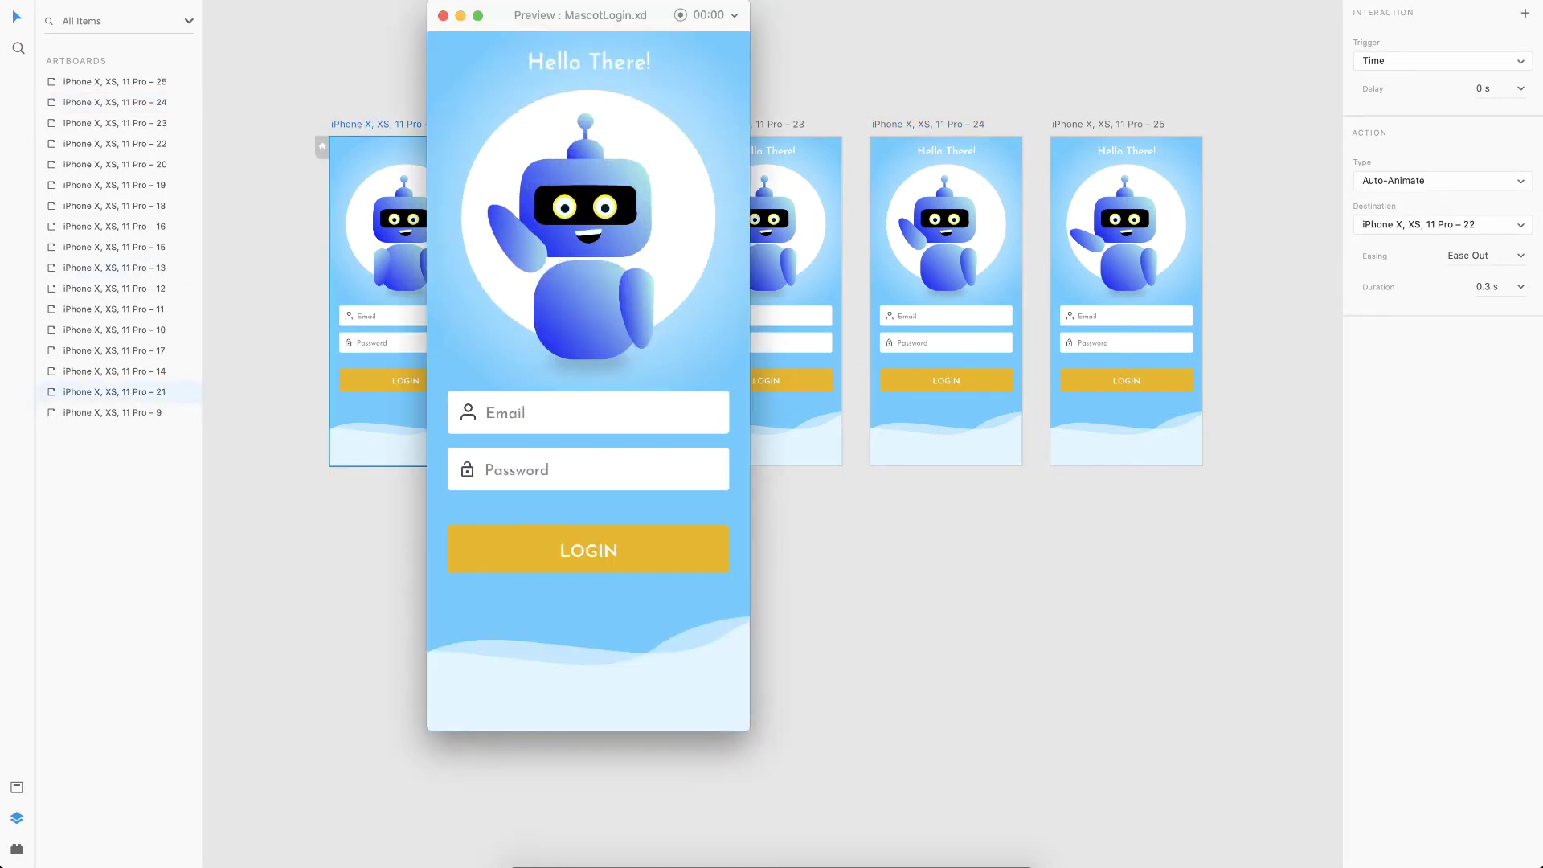
left_click(443, 16)
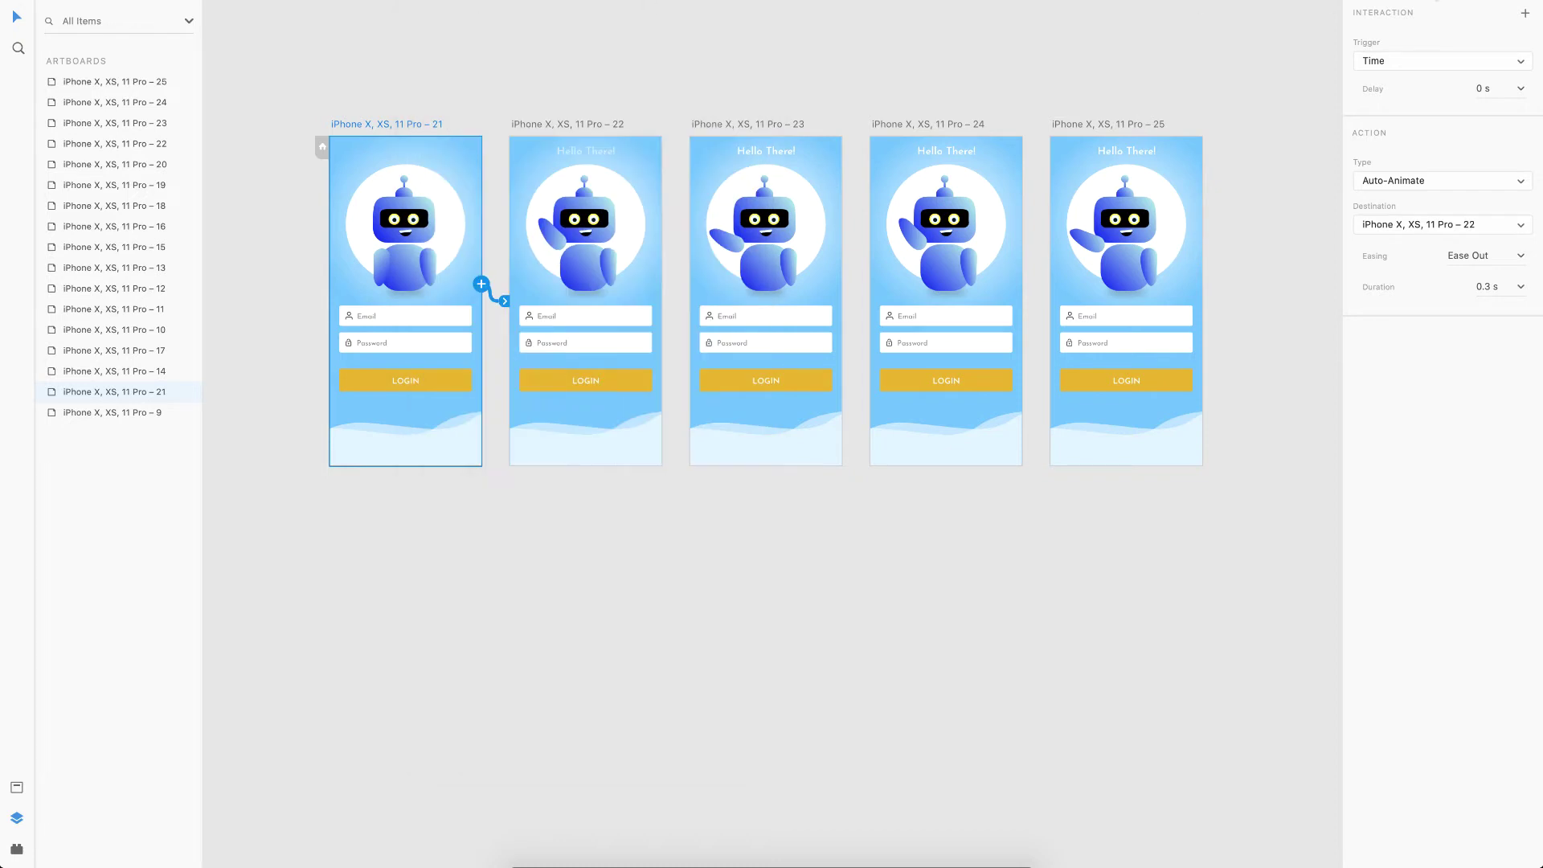
key("super+Return")
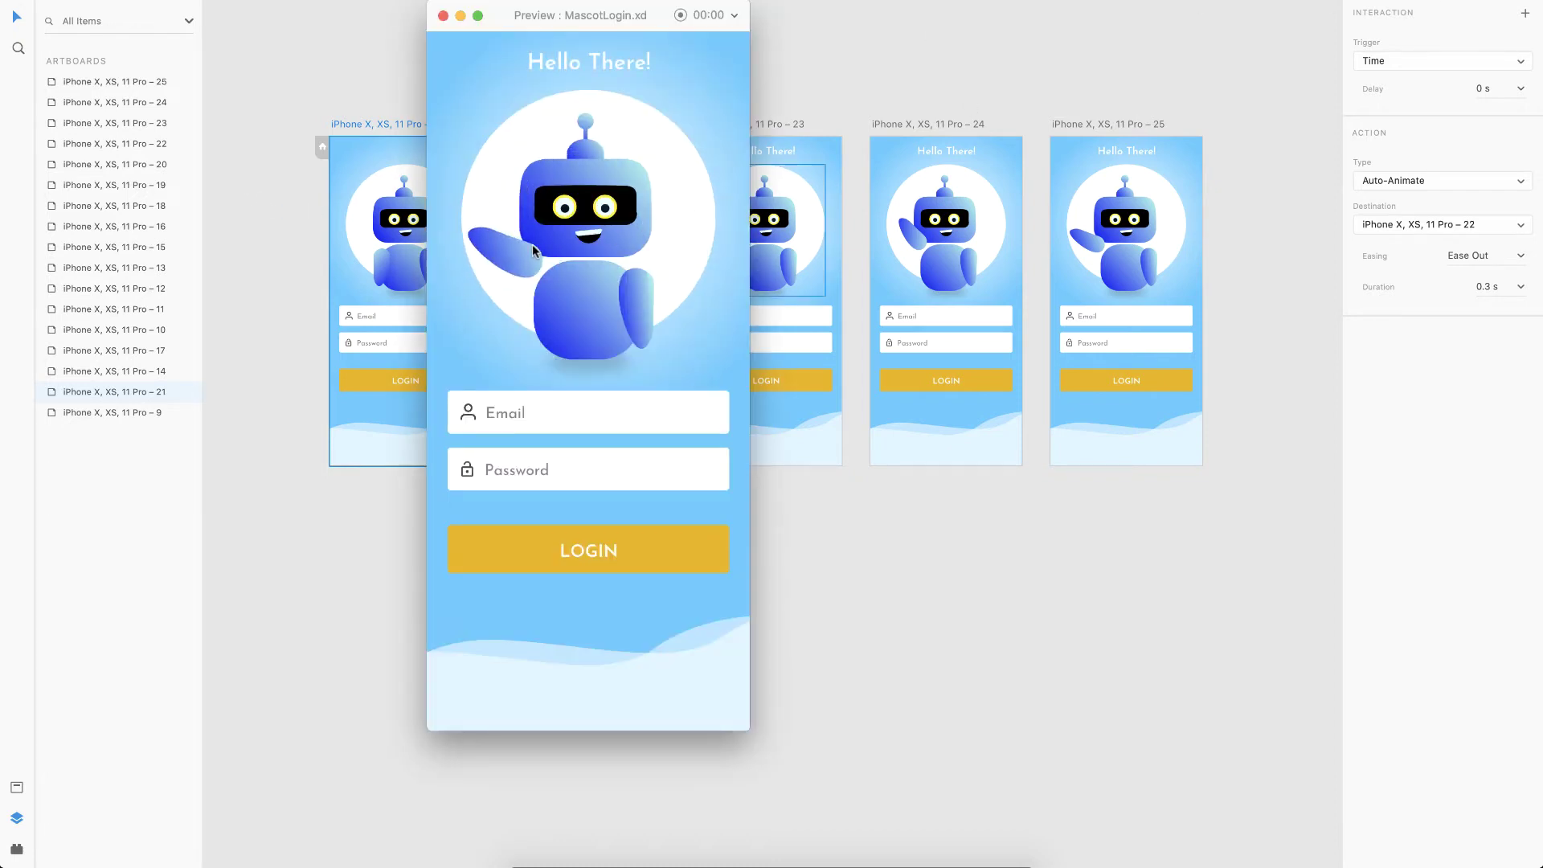
left_click(443, 16)
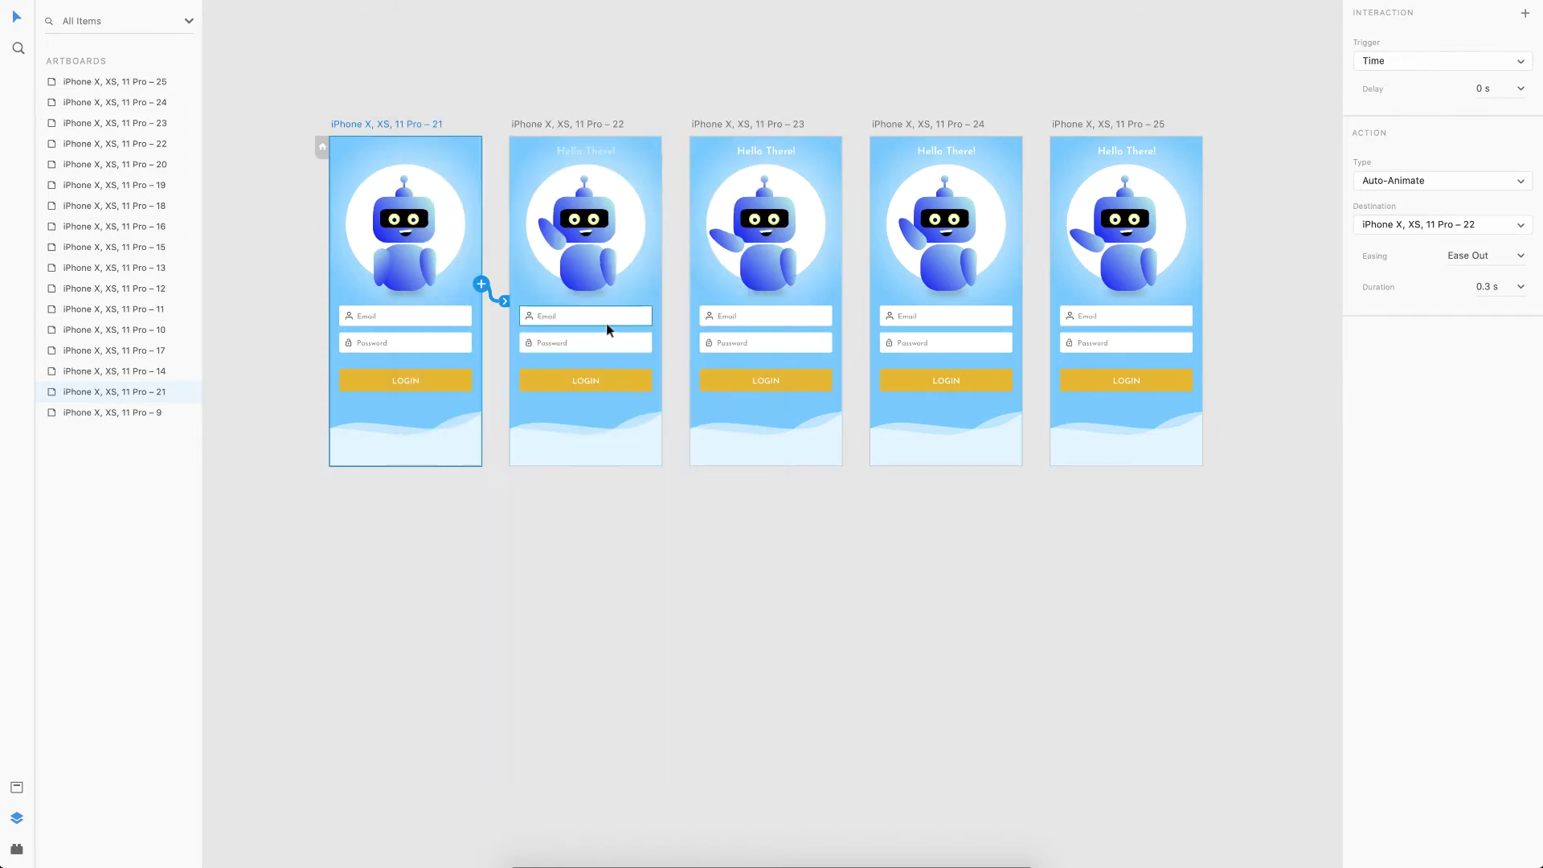
scroll(1122, 264, "down", 3)
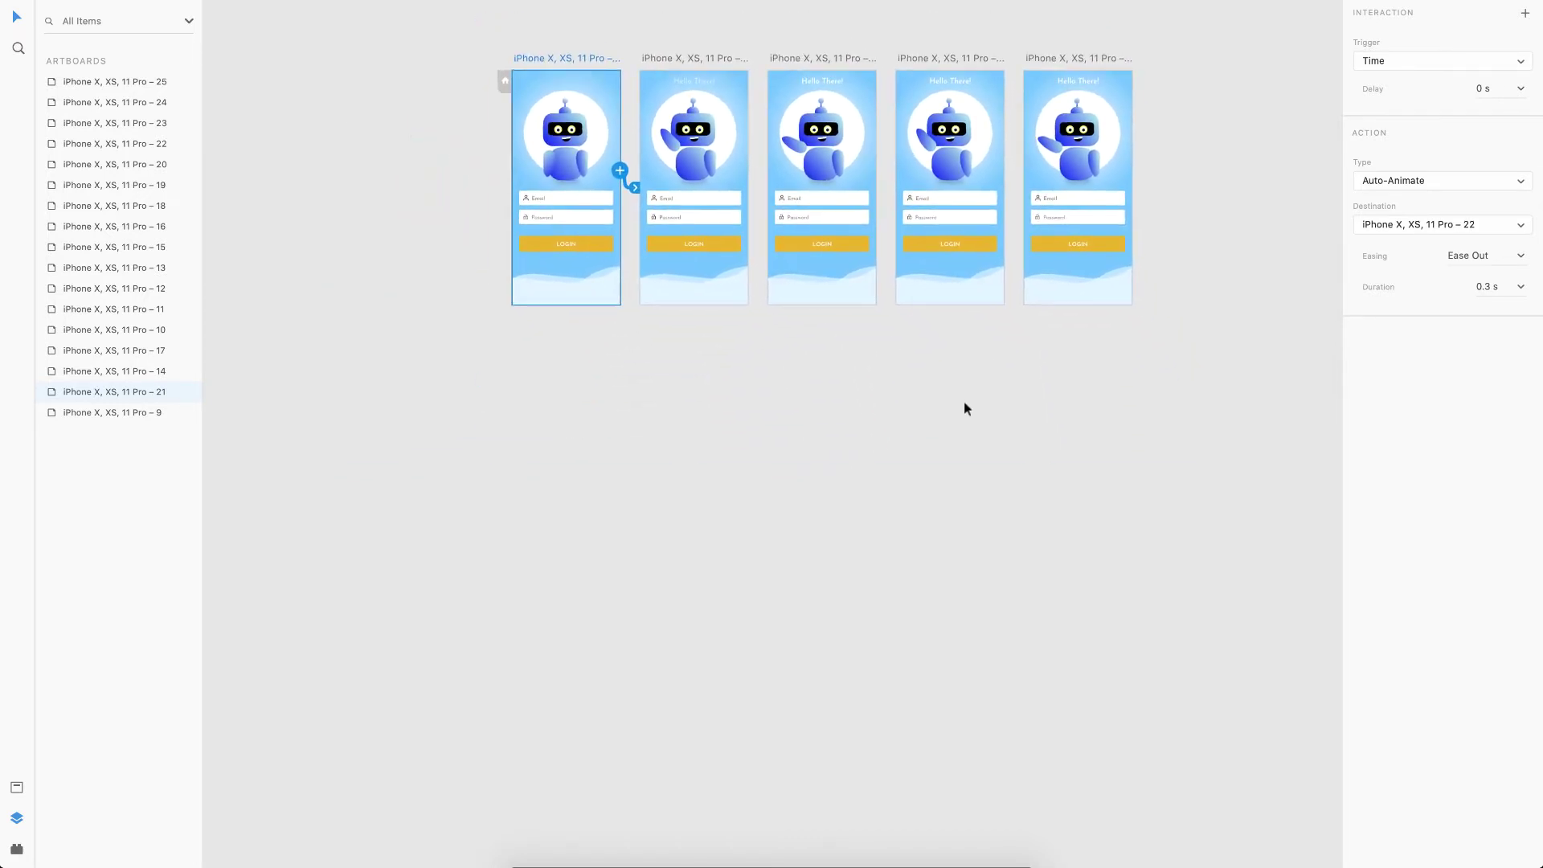
Duplicate artboard 21 directly below itself and remove the copy's Time-triggered Auto-Animate interaction
left_click(992, 400)
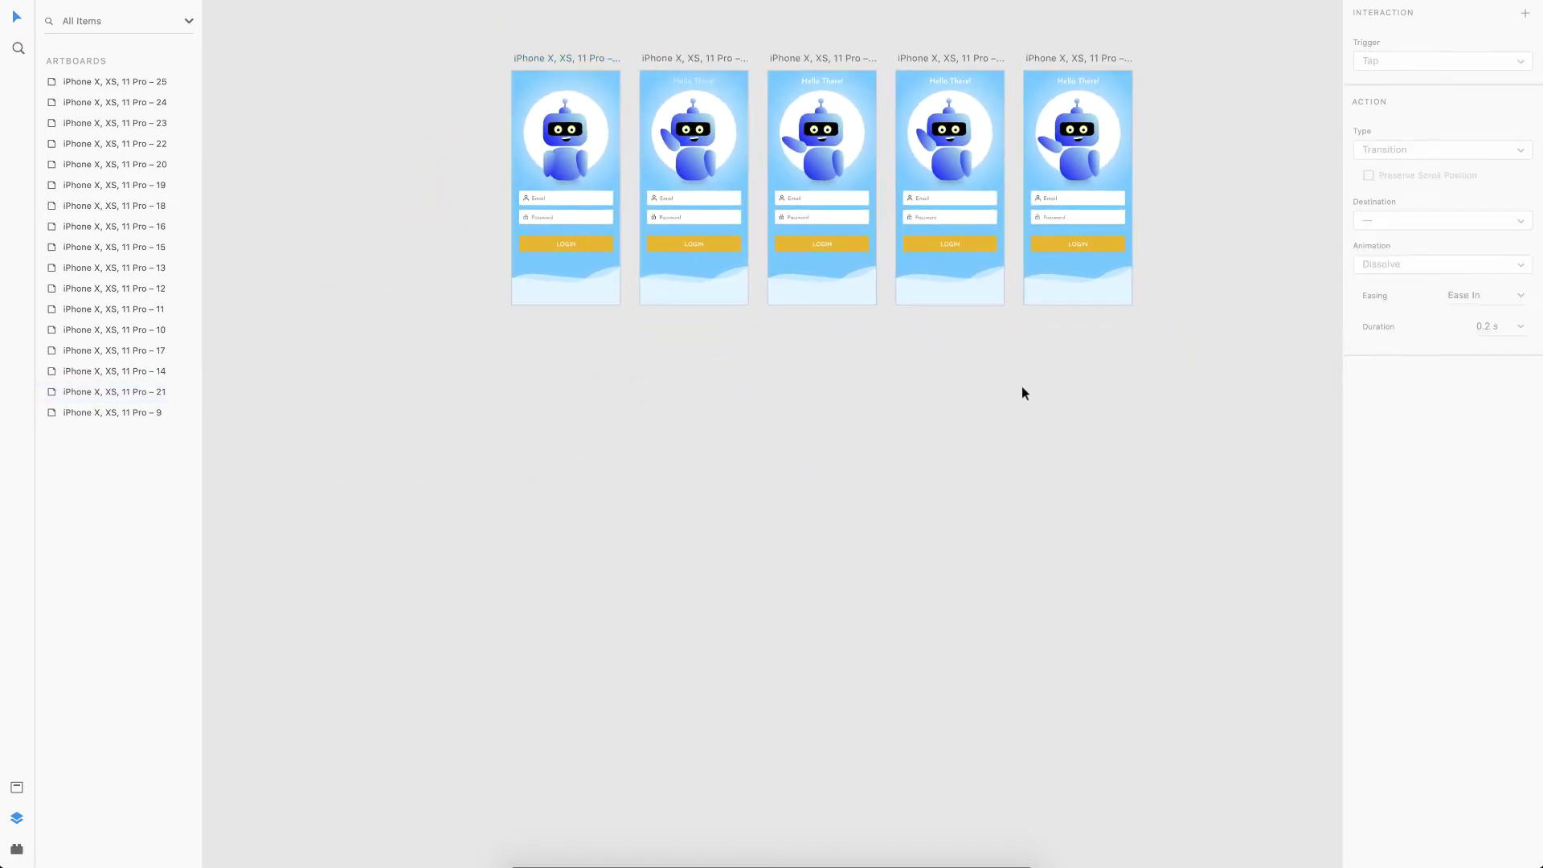
left_click(528, 59)
left_click_drag(528, 60, 524, 389)
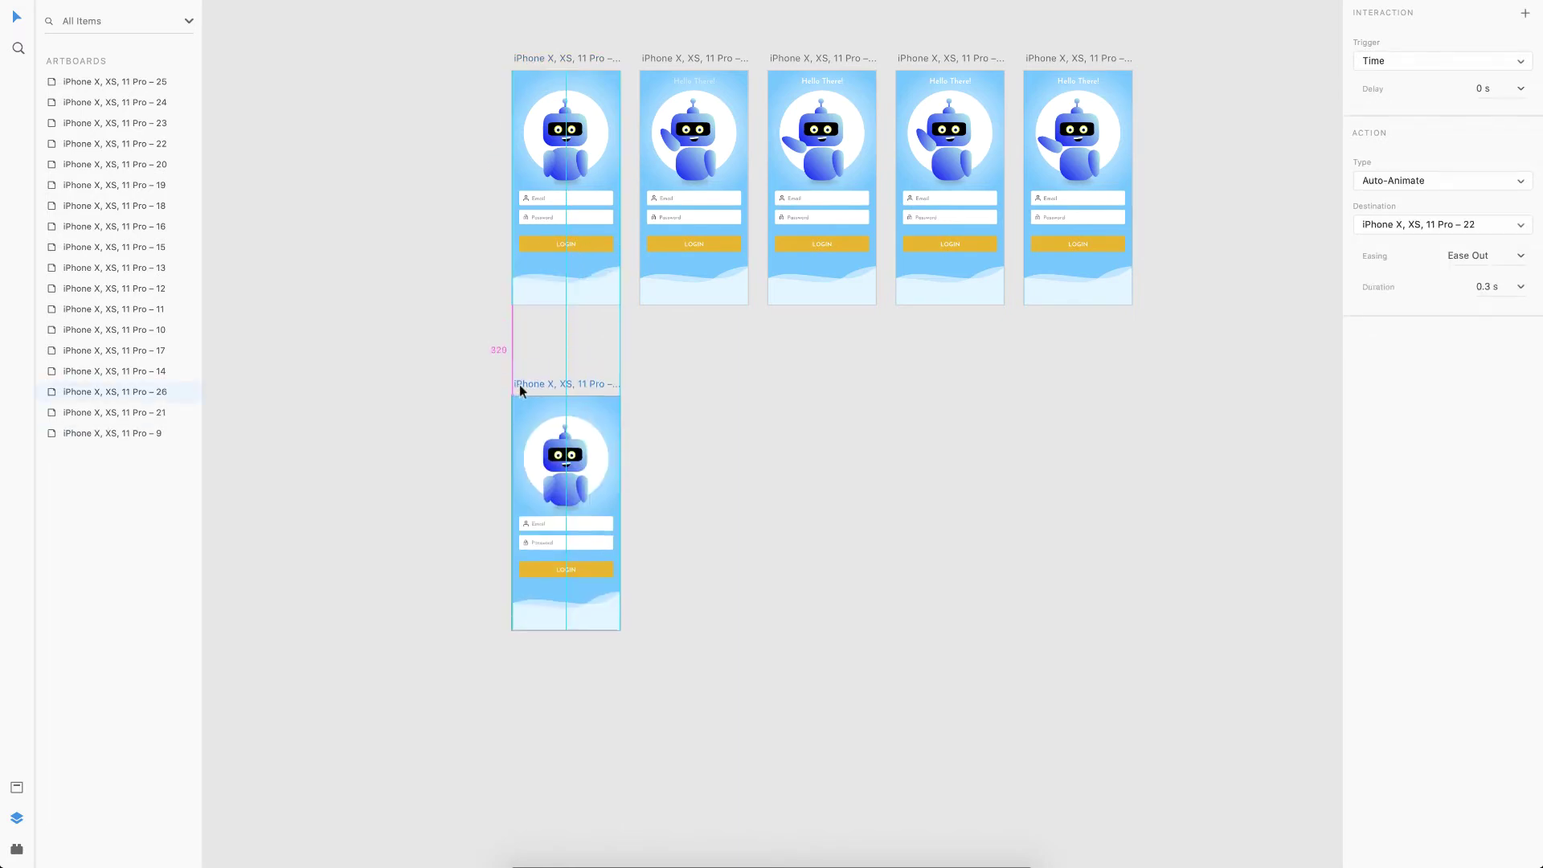
key("Delete")
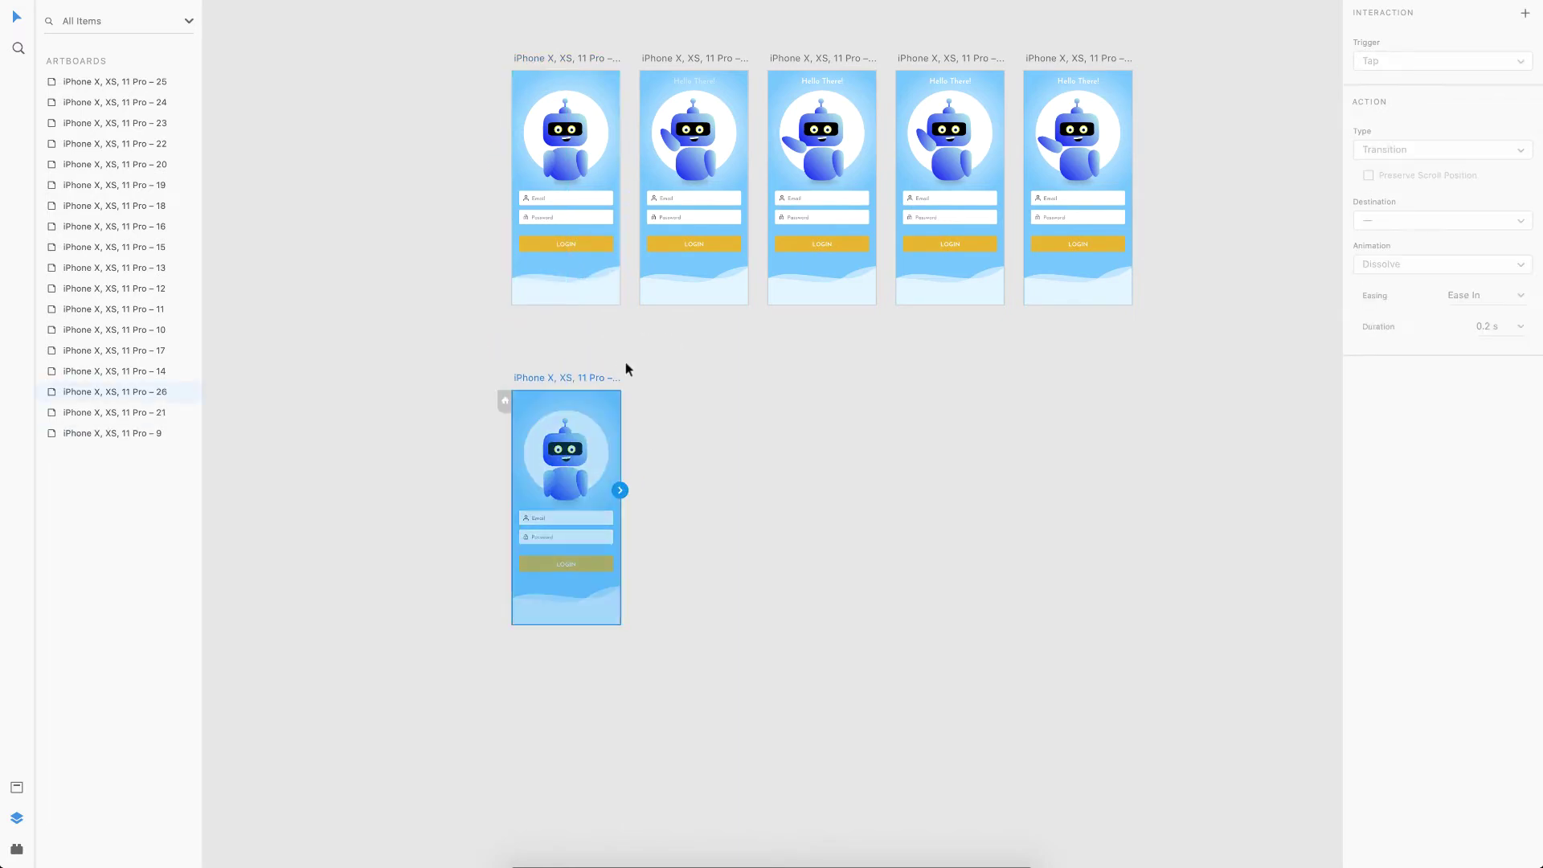
In Design mode, set the hidden "Hello There!" text on artboard 26 to 100% opacity
key("ctrl+1")
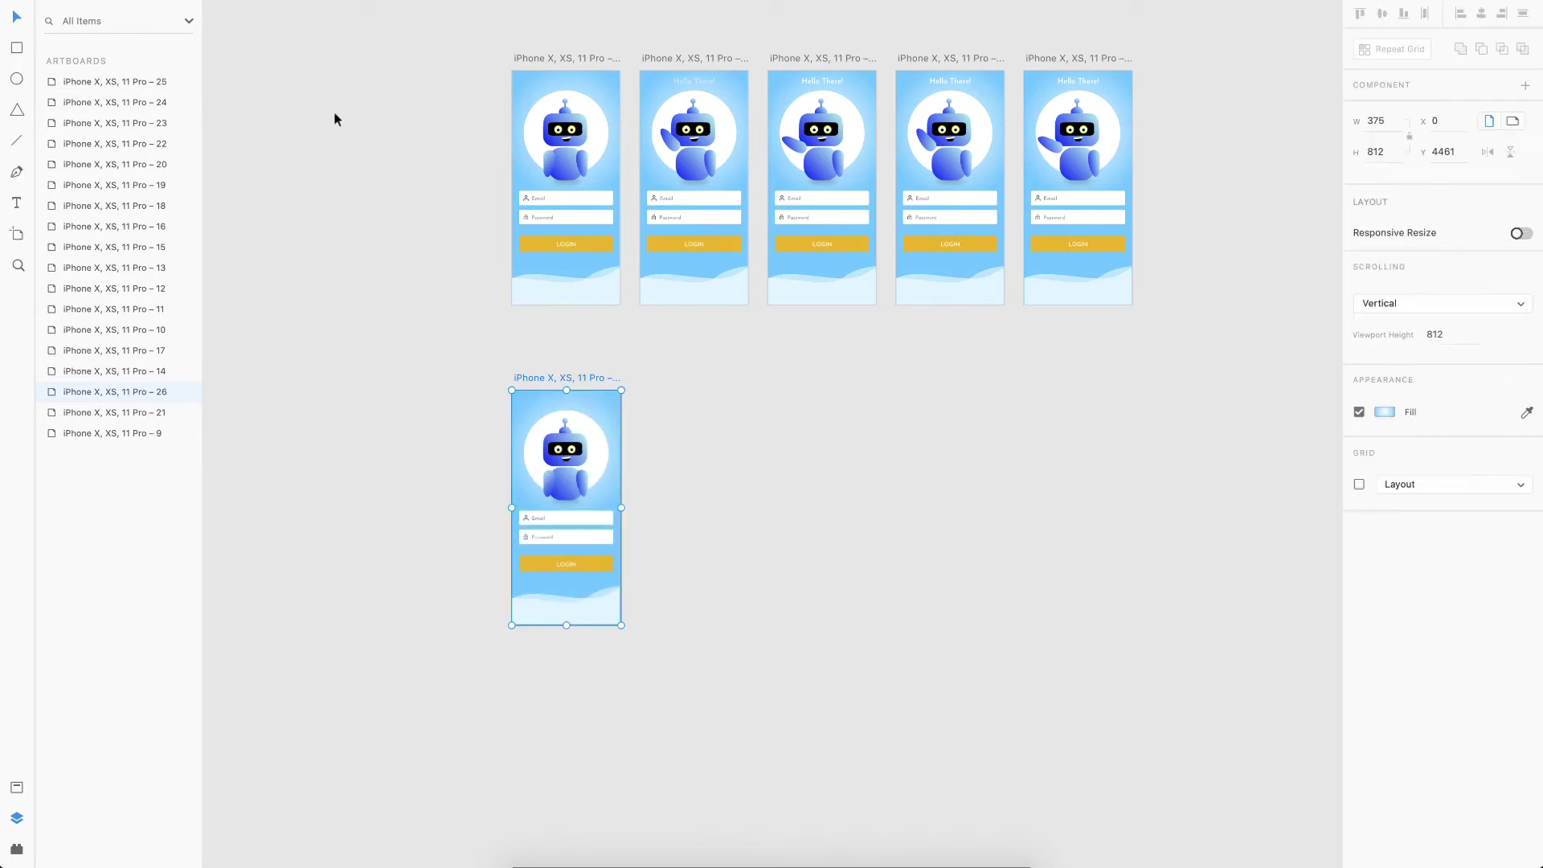
scroll(429, 345, "down", 2)
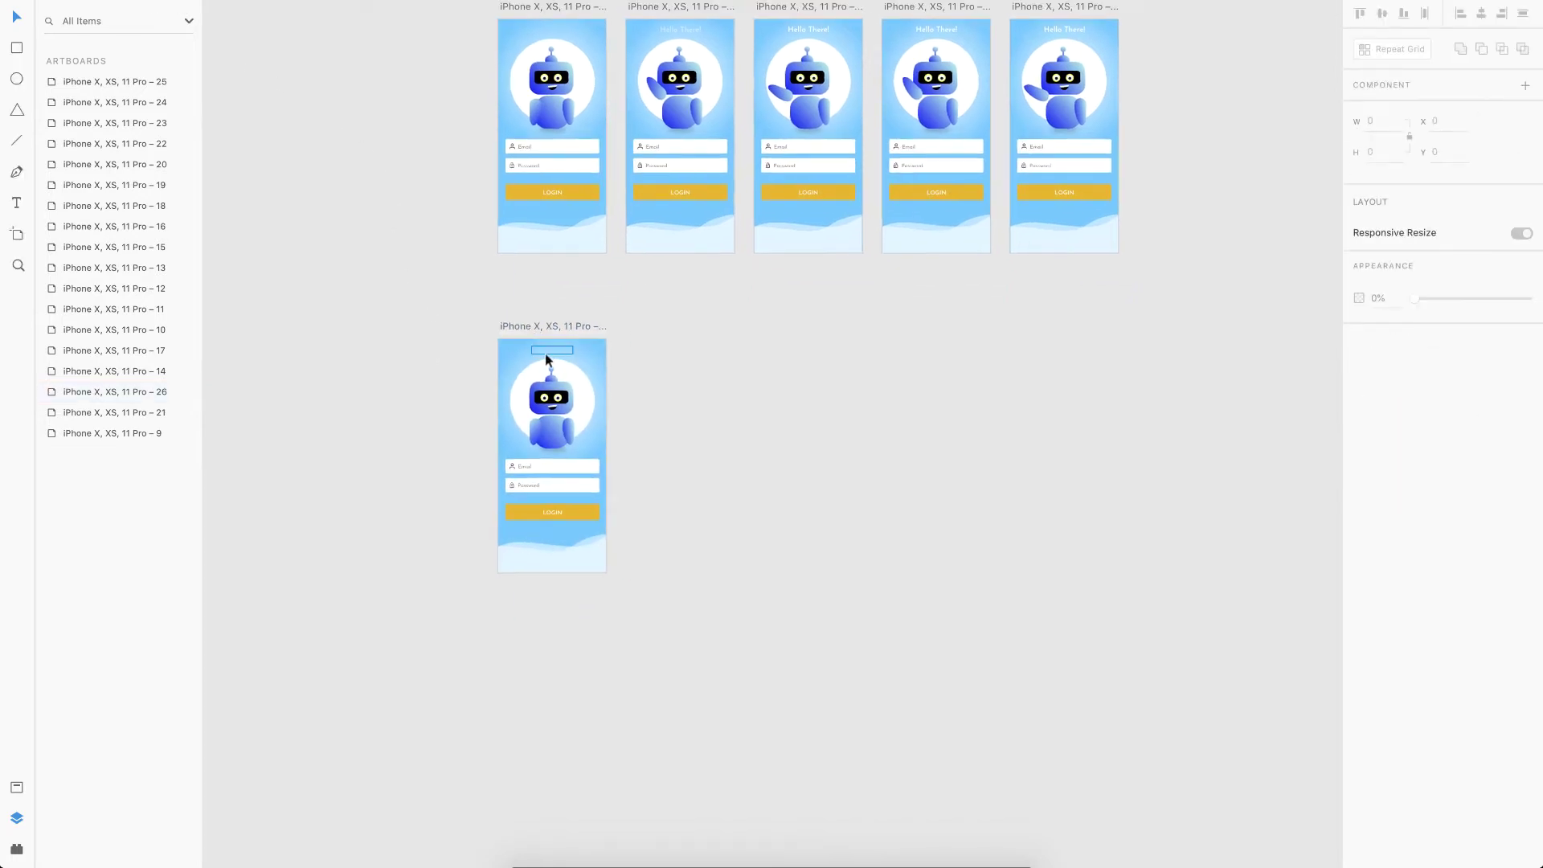
left_click(554, 352)
scroll(536, 358, "up", 2)
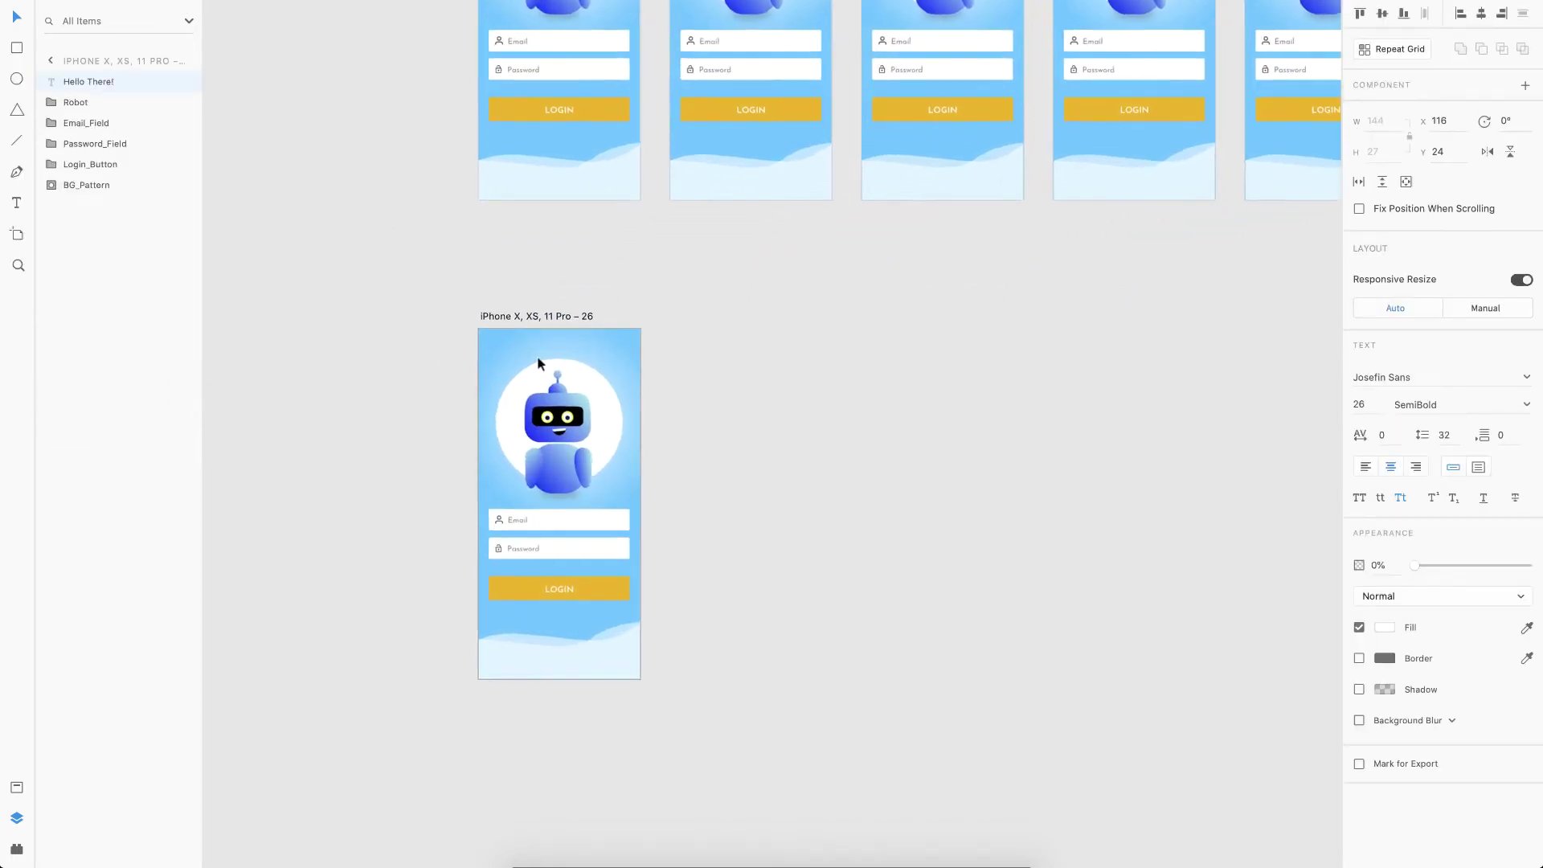
key("0")
key("Escape")
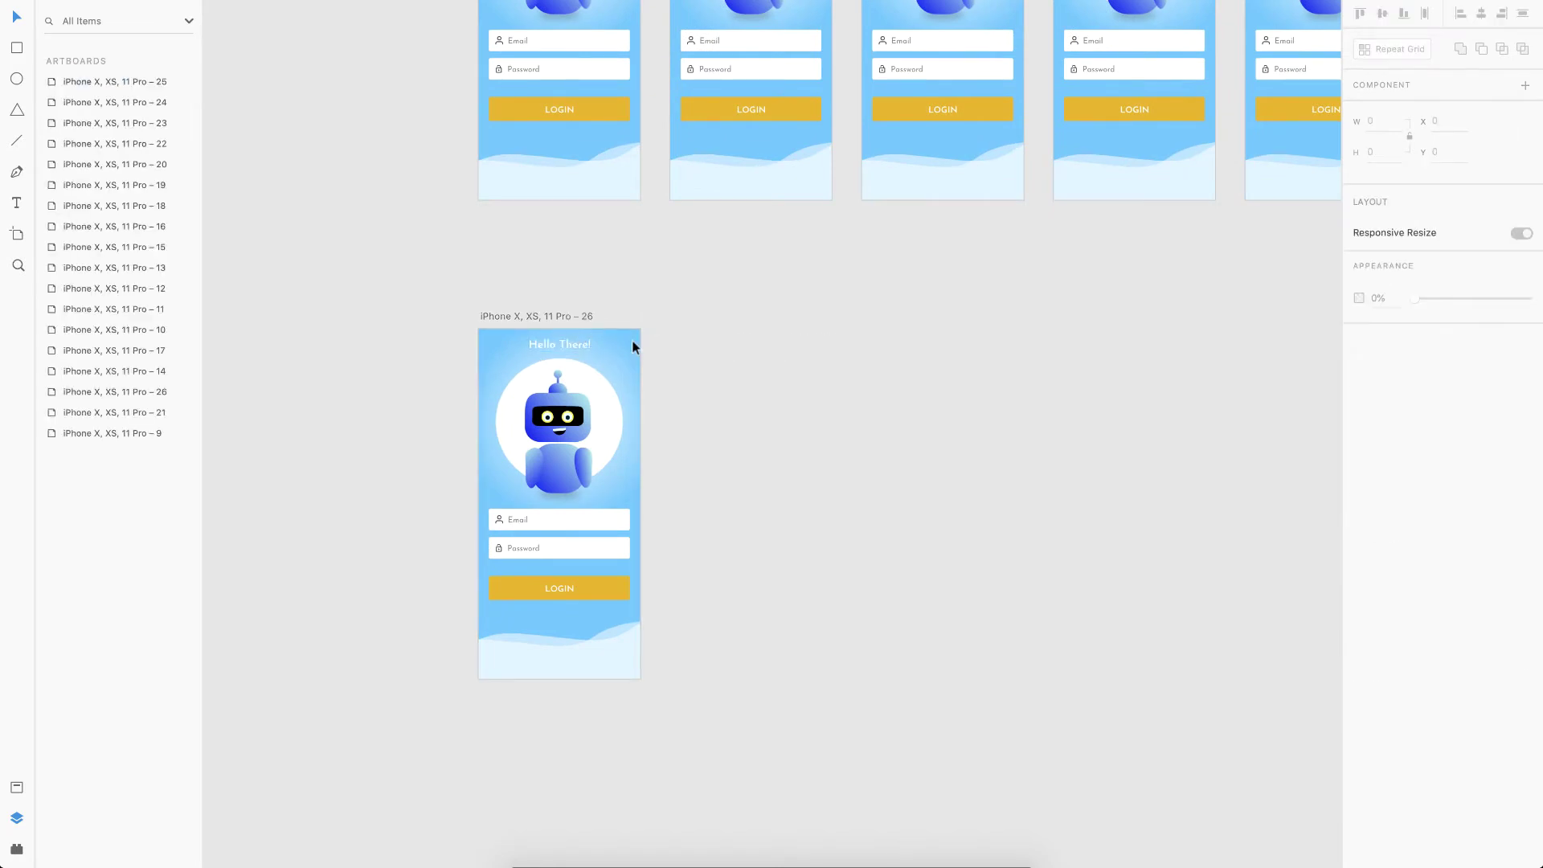
Examine artboard 26's robot and its email and password fields alongside the row of artboards 21 to 25
scroll(632, 339, "down", 1)
scroll(687, 312, "up", 2)
scroll(721, 298, "down", 2)
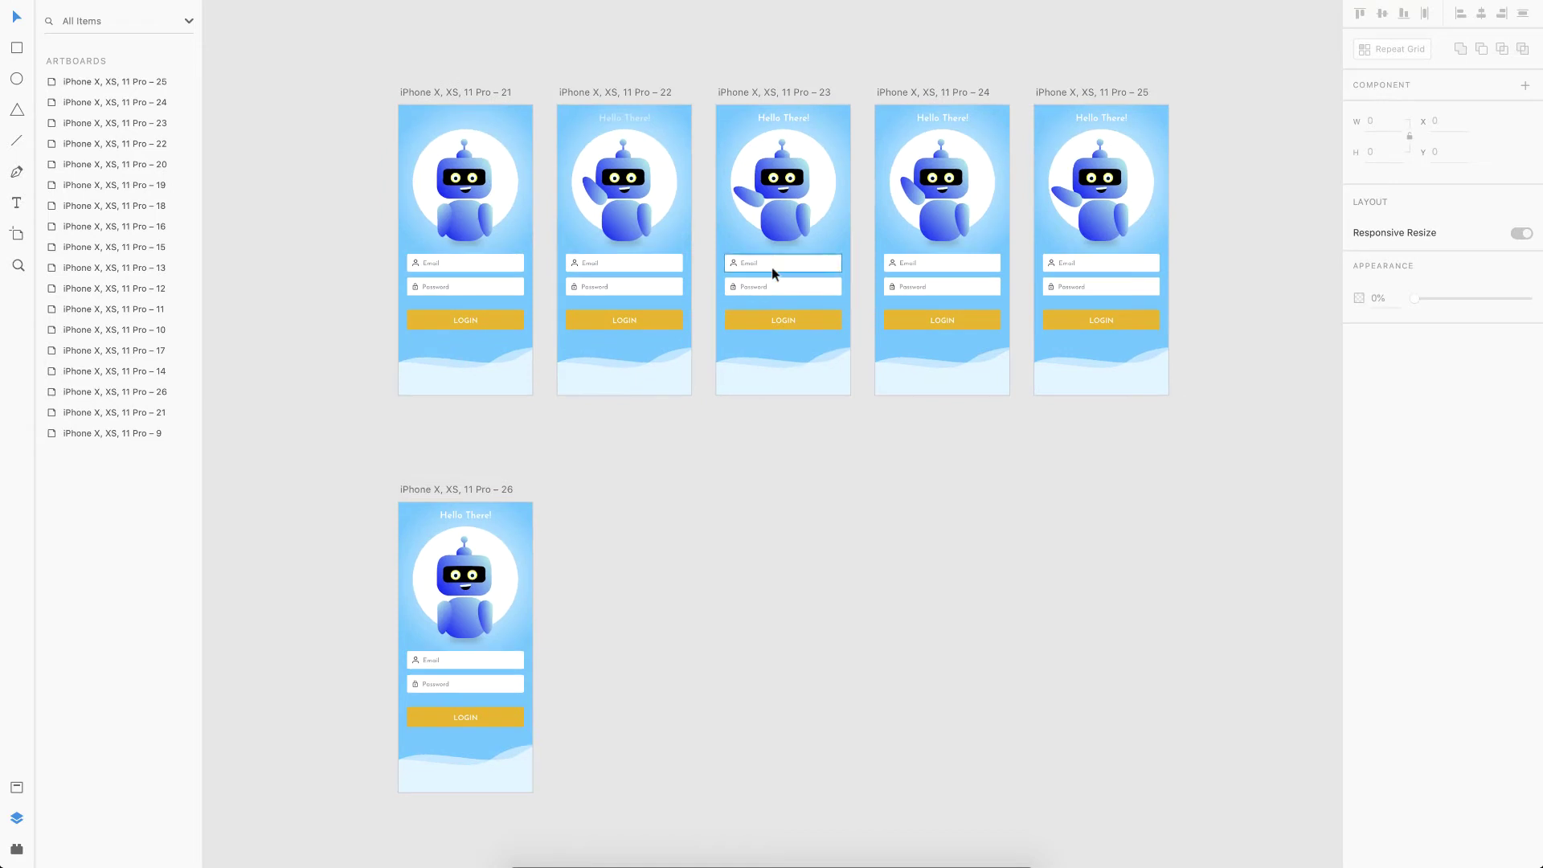
scroll(417, 526, "down", 2)
scroll(416, 527, "up", 3)
scroll(416, 526, "up", 1)
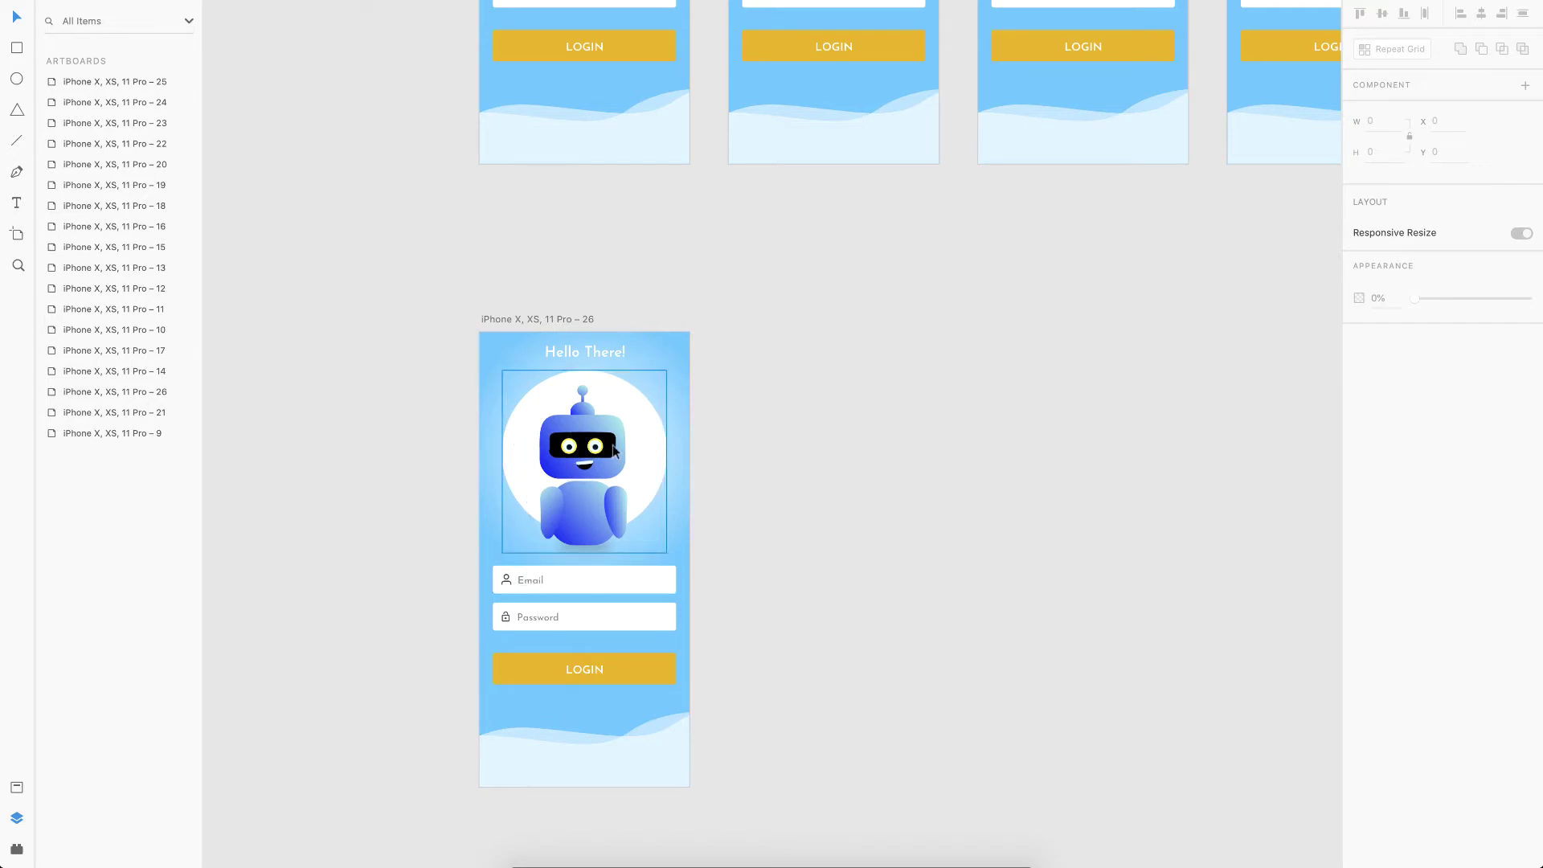
scroll(544, 564, "up", 7)
scroll(544, 568, "down", 2)
scroll(516, 555, "up", 1)
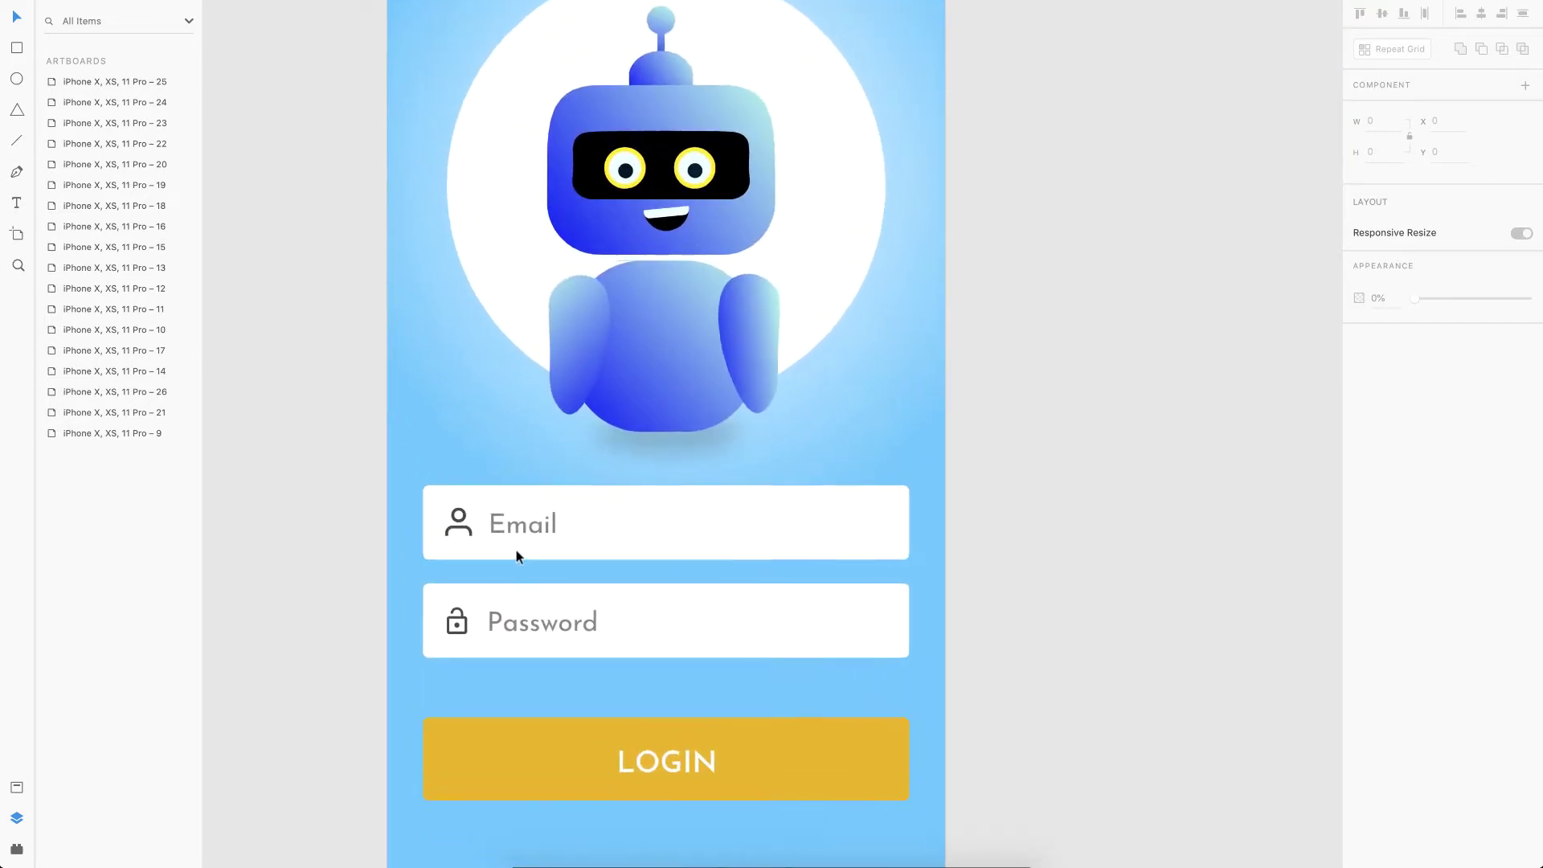
scroll(523, 532, "down", 8)
scroll(521, 528, "down", 3)
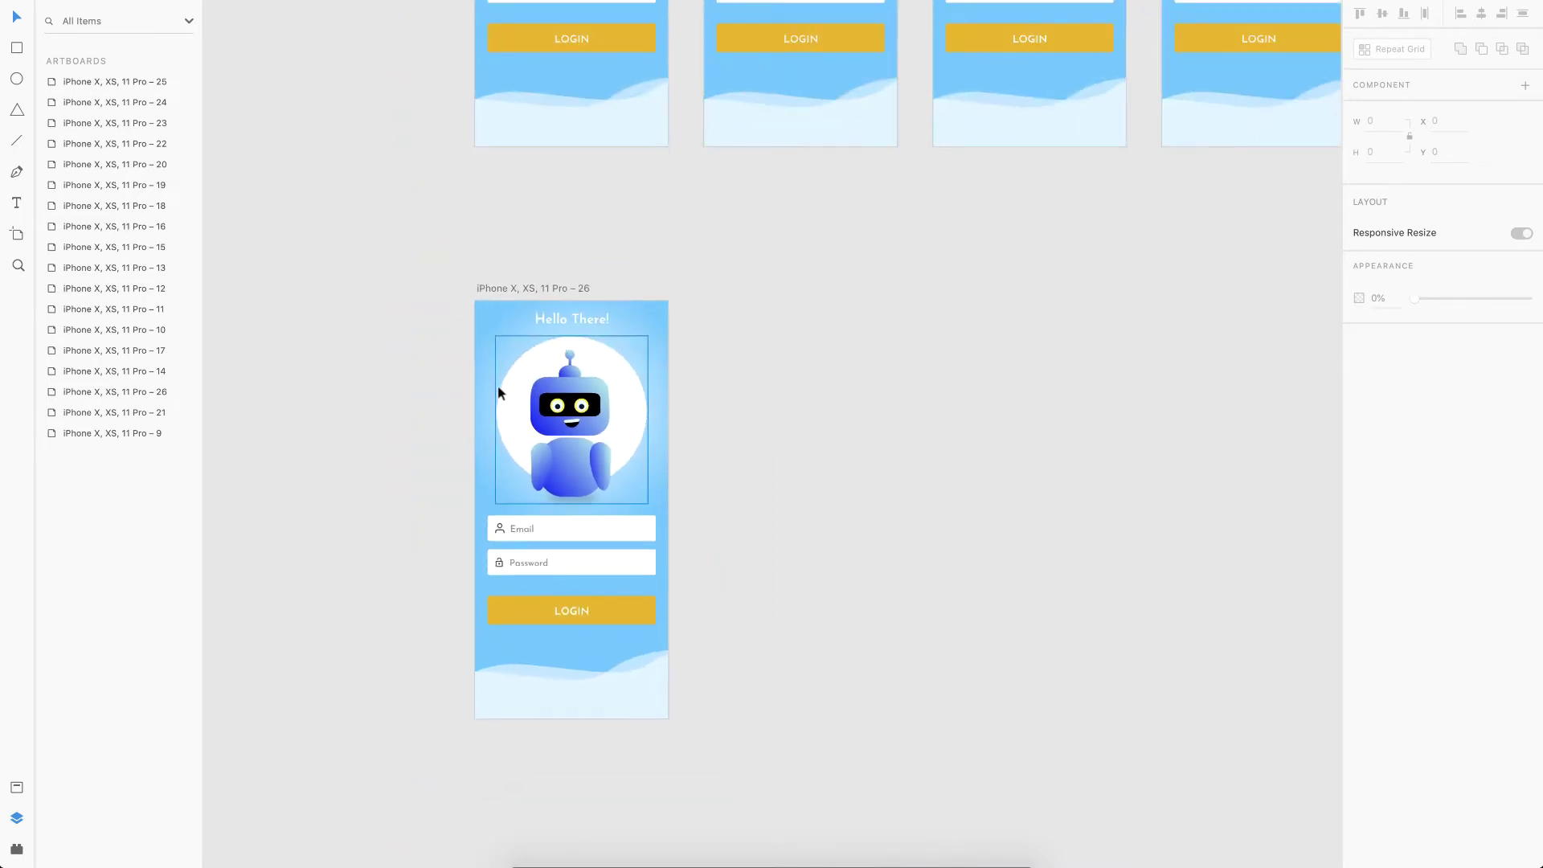
scroll(632, 402, "down", 4)
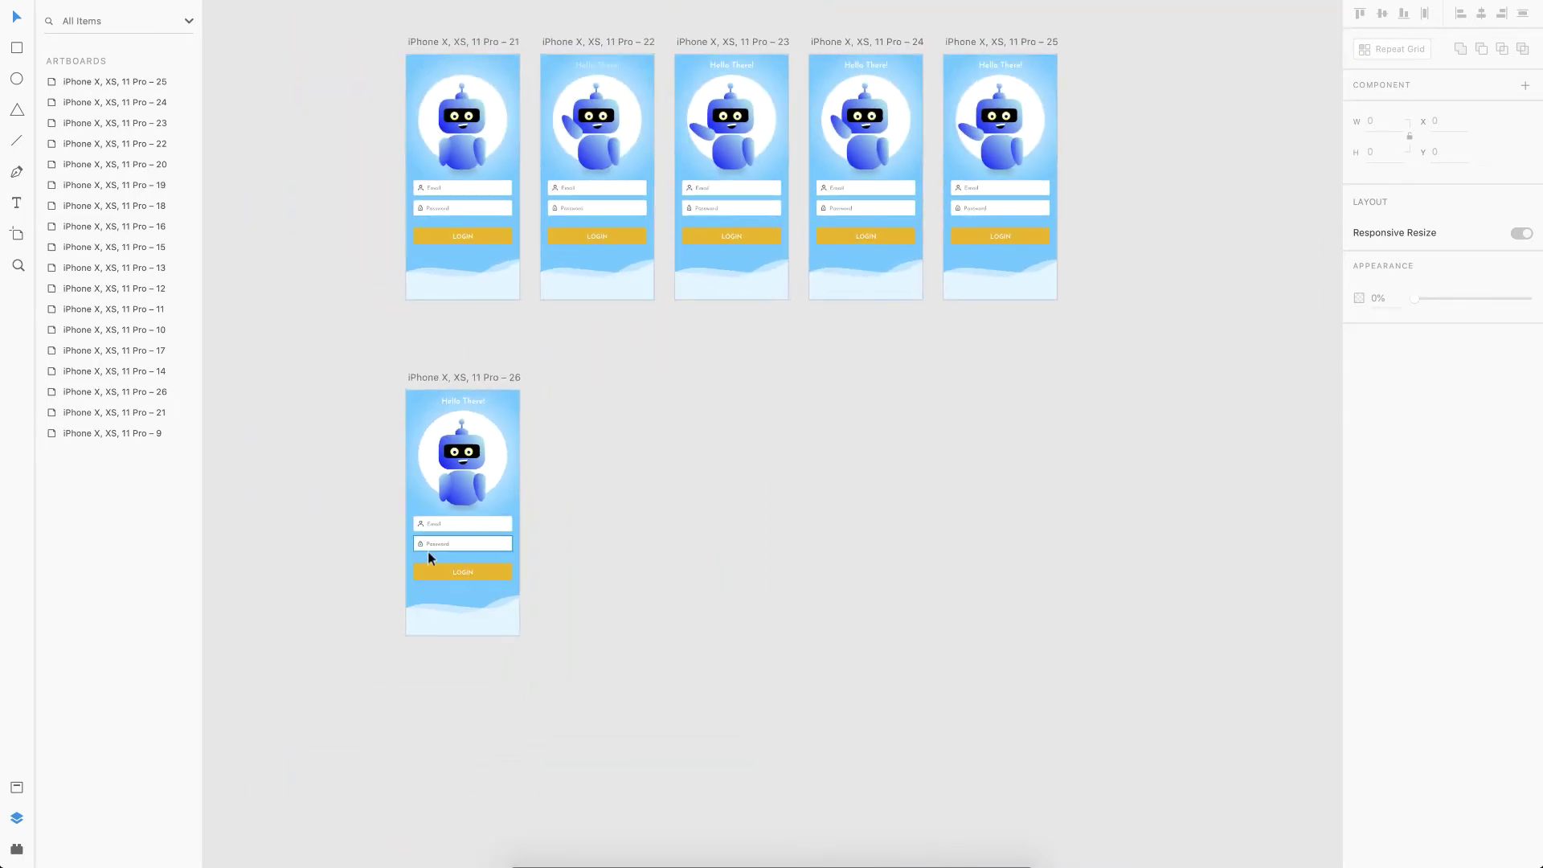
scroll(427, 557, "up", 4)
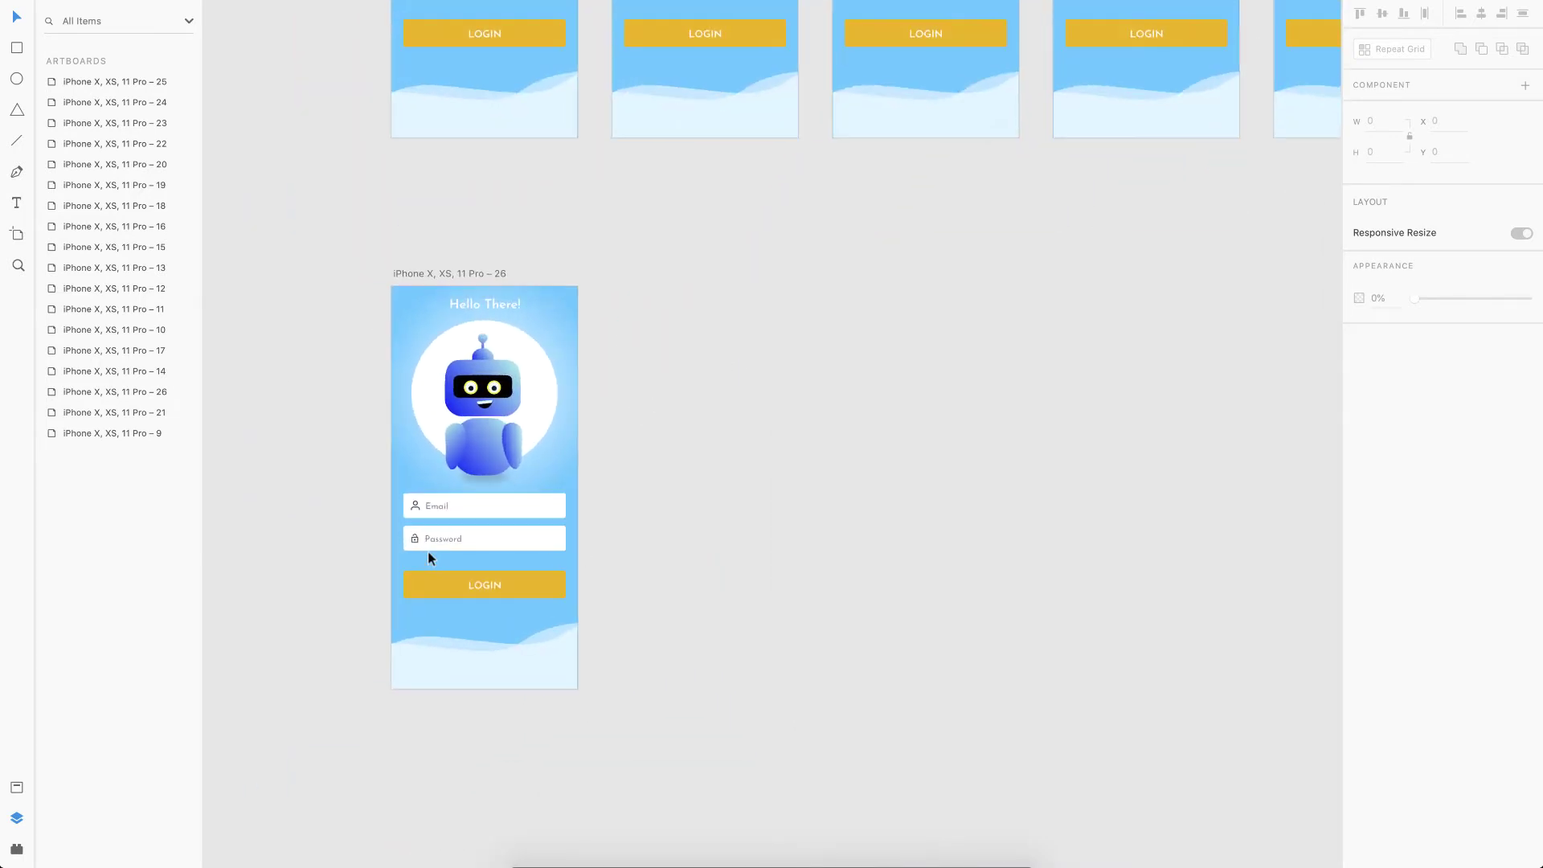
Duplicate artboard 26 and set the Email placeholder text in the copy to 0% opacity
left_click(400, 273)
key("ctrl+d")
scroll(699, 602, "up", 3)
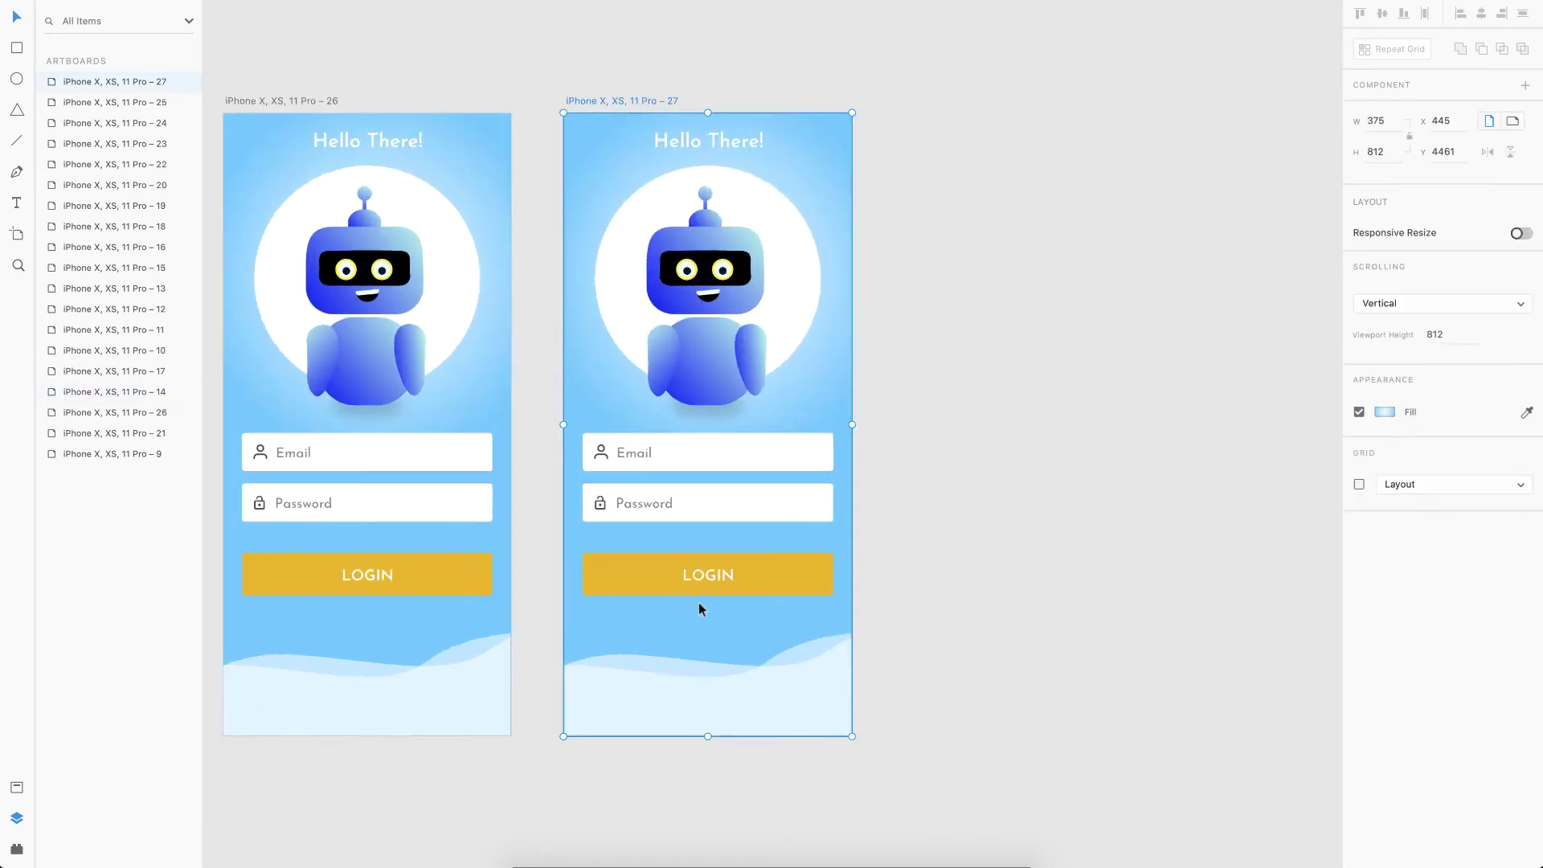
double_click(640, 455)
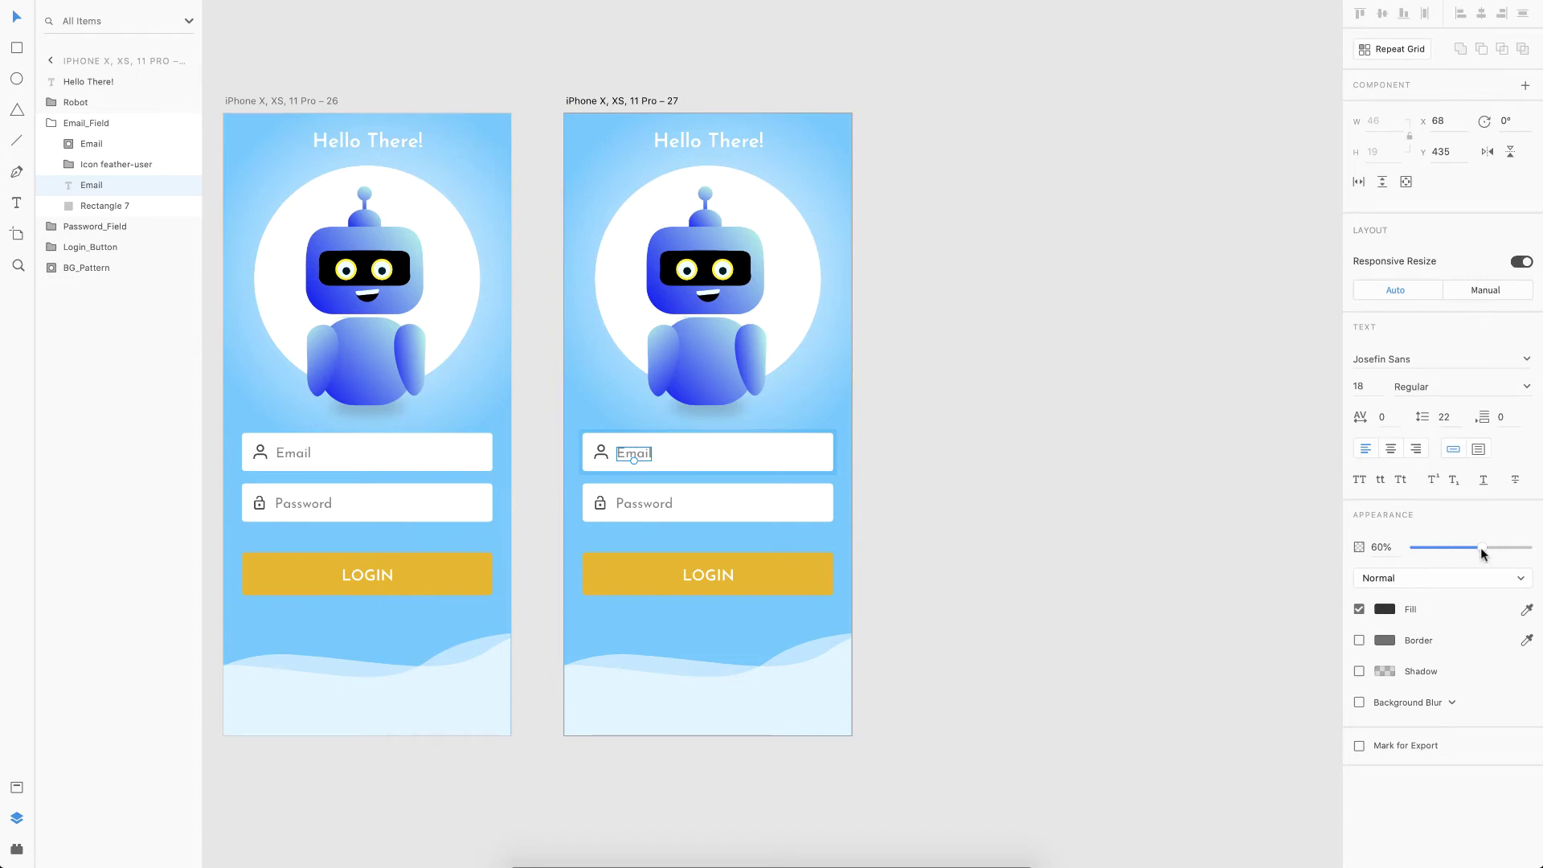
left_click_drag(1483, 549, 1274, 534)
left_click(1061, 530)
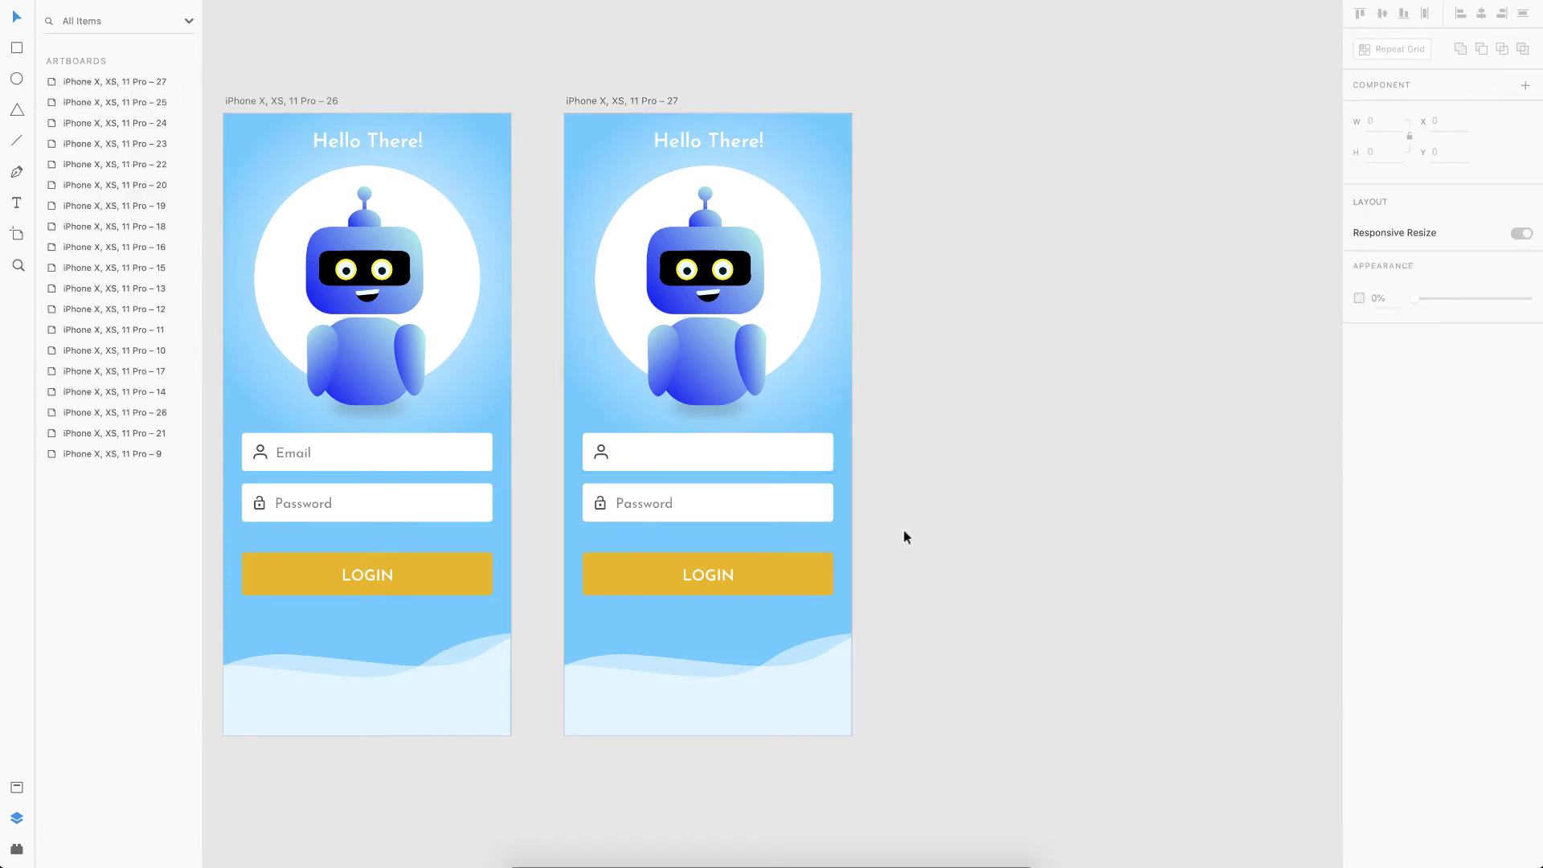
Duplicate artboard 27 and inspect the mask rectangle inside the Email mask group of the new artboard's email field
left_click(585, 103)
key("ctrl+d")
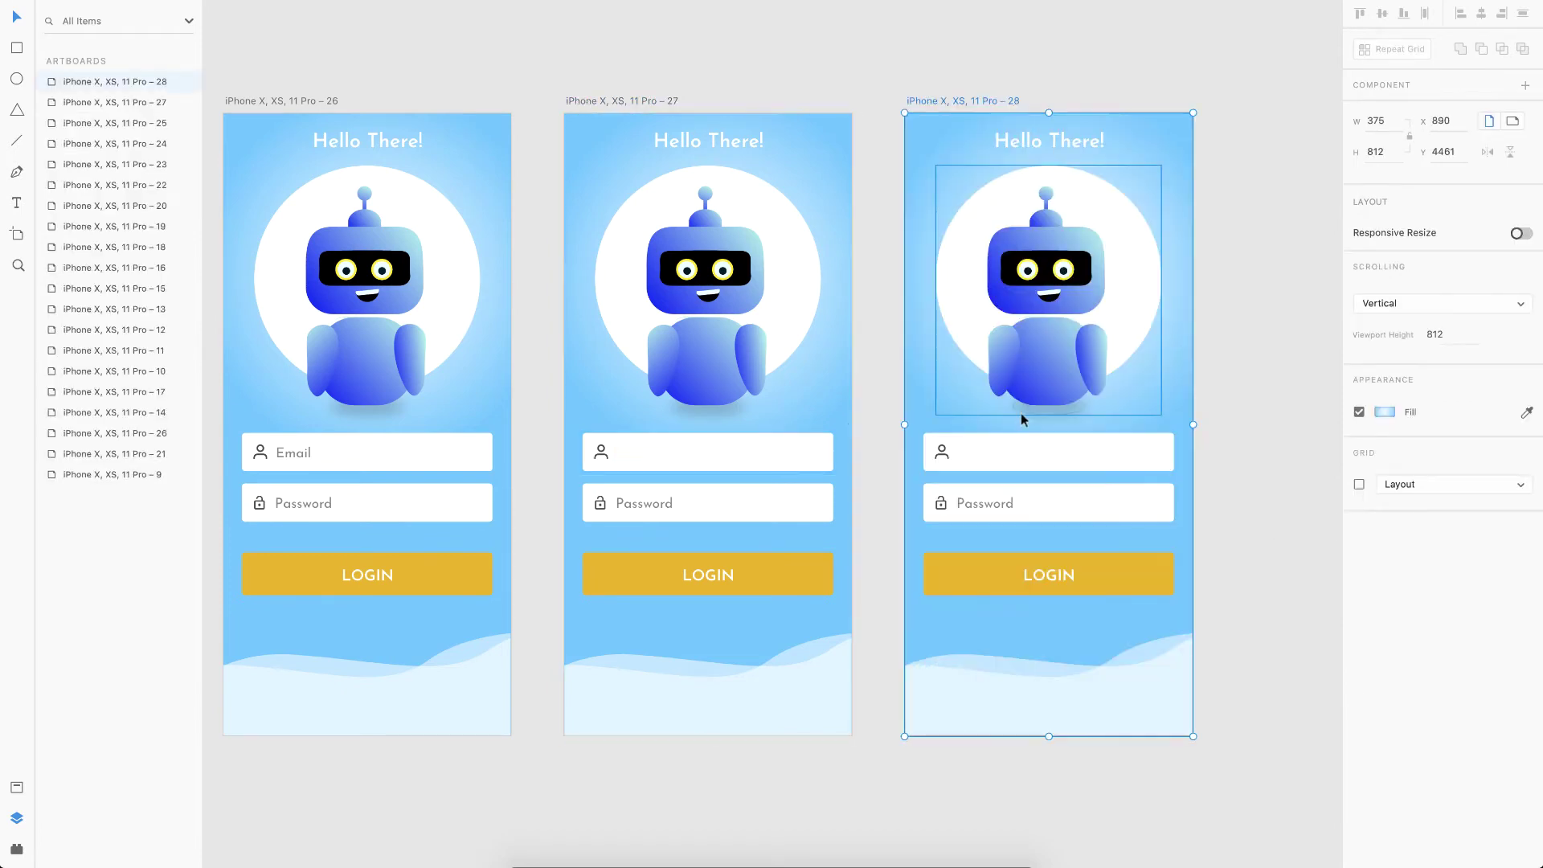
scroll(1021, 413, "up", 5)
double_click(930, 478)
scroll(930, 478, "up", 4)
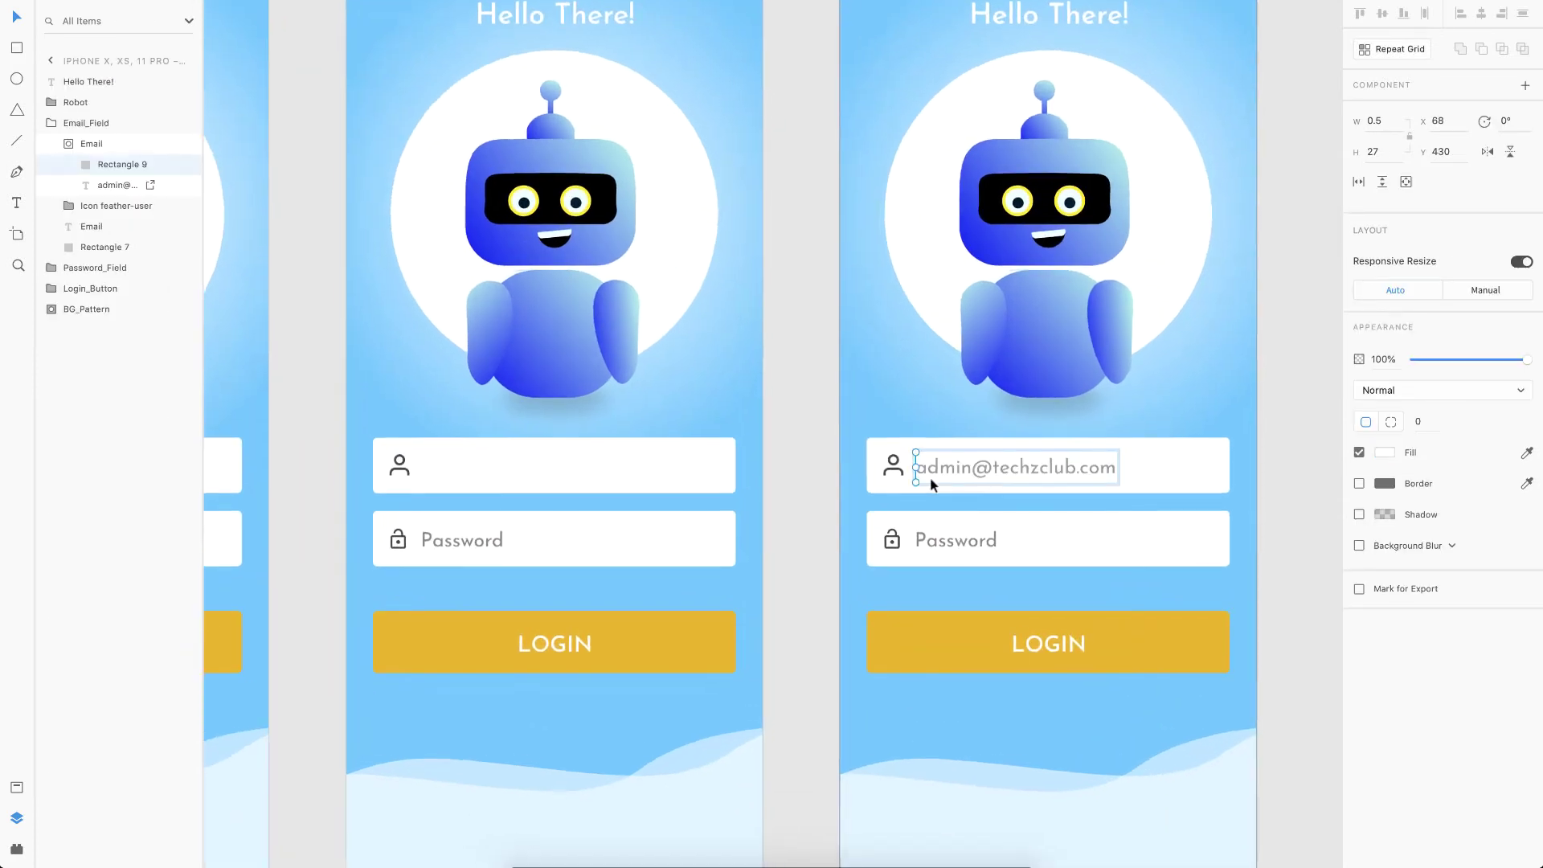
scroll(930, 482, "right", 2)
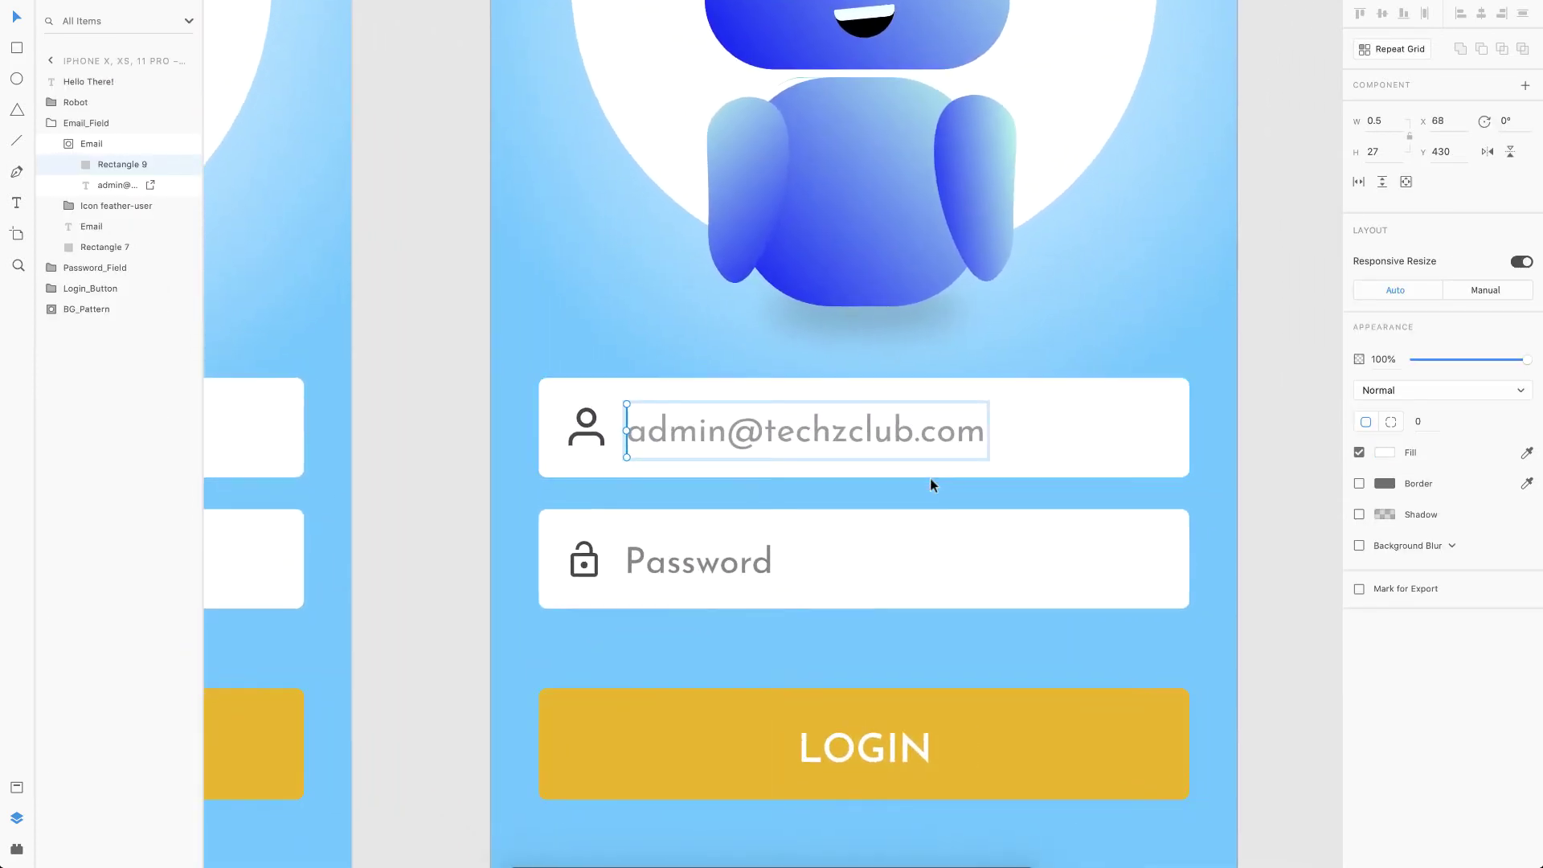
left_click(1285, 482)
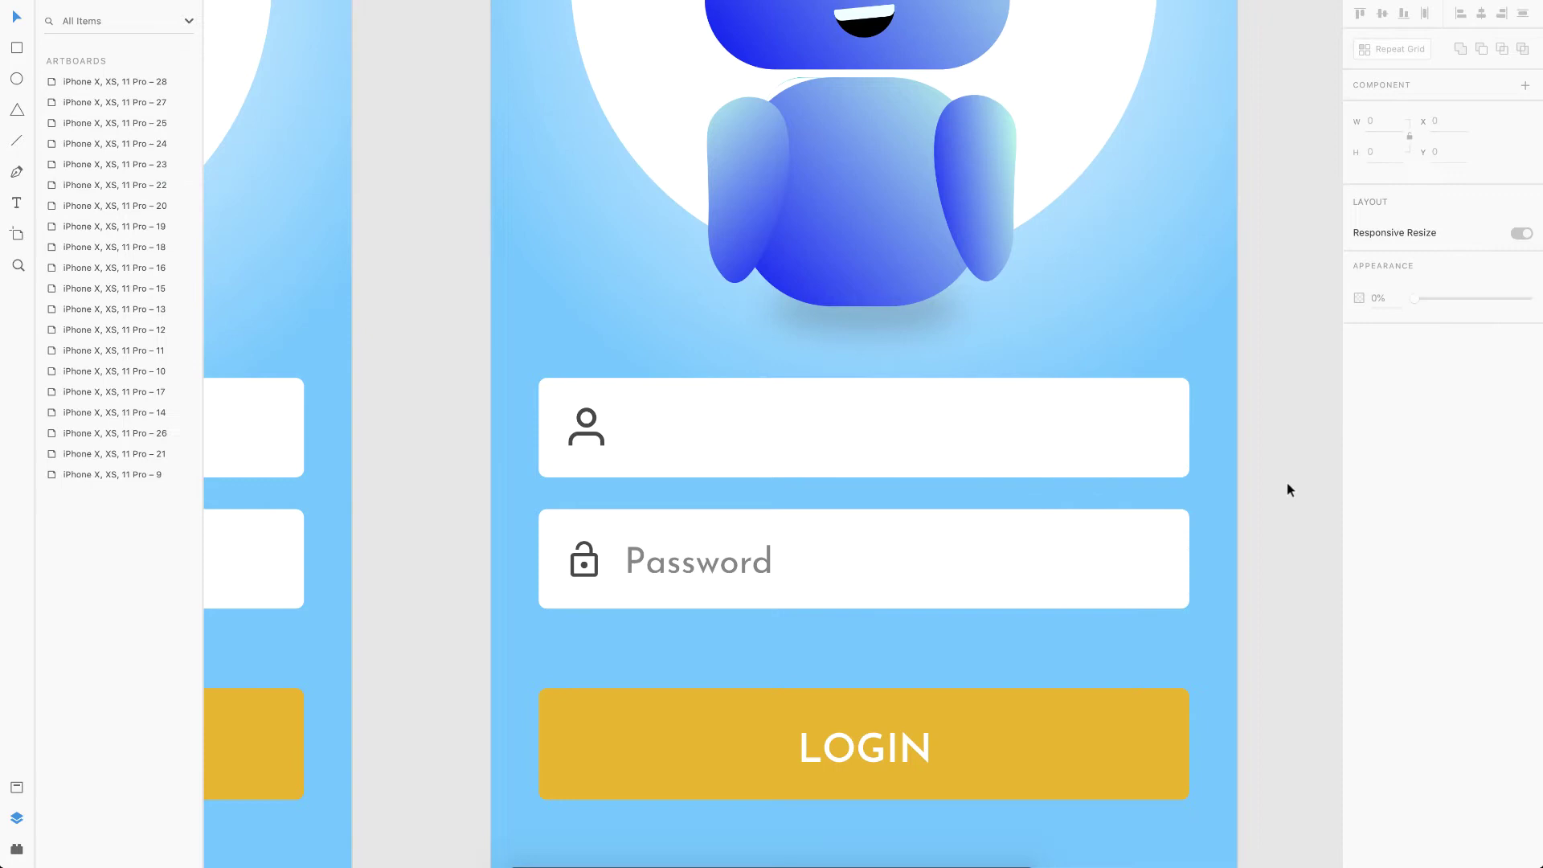
double_click(670, 439)
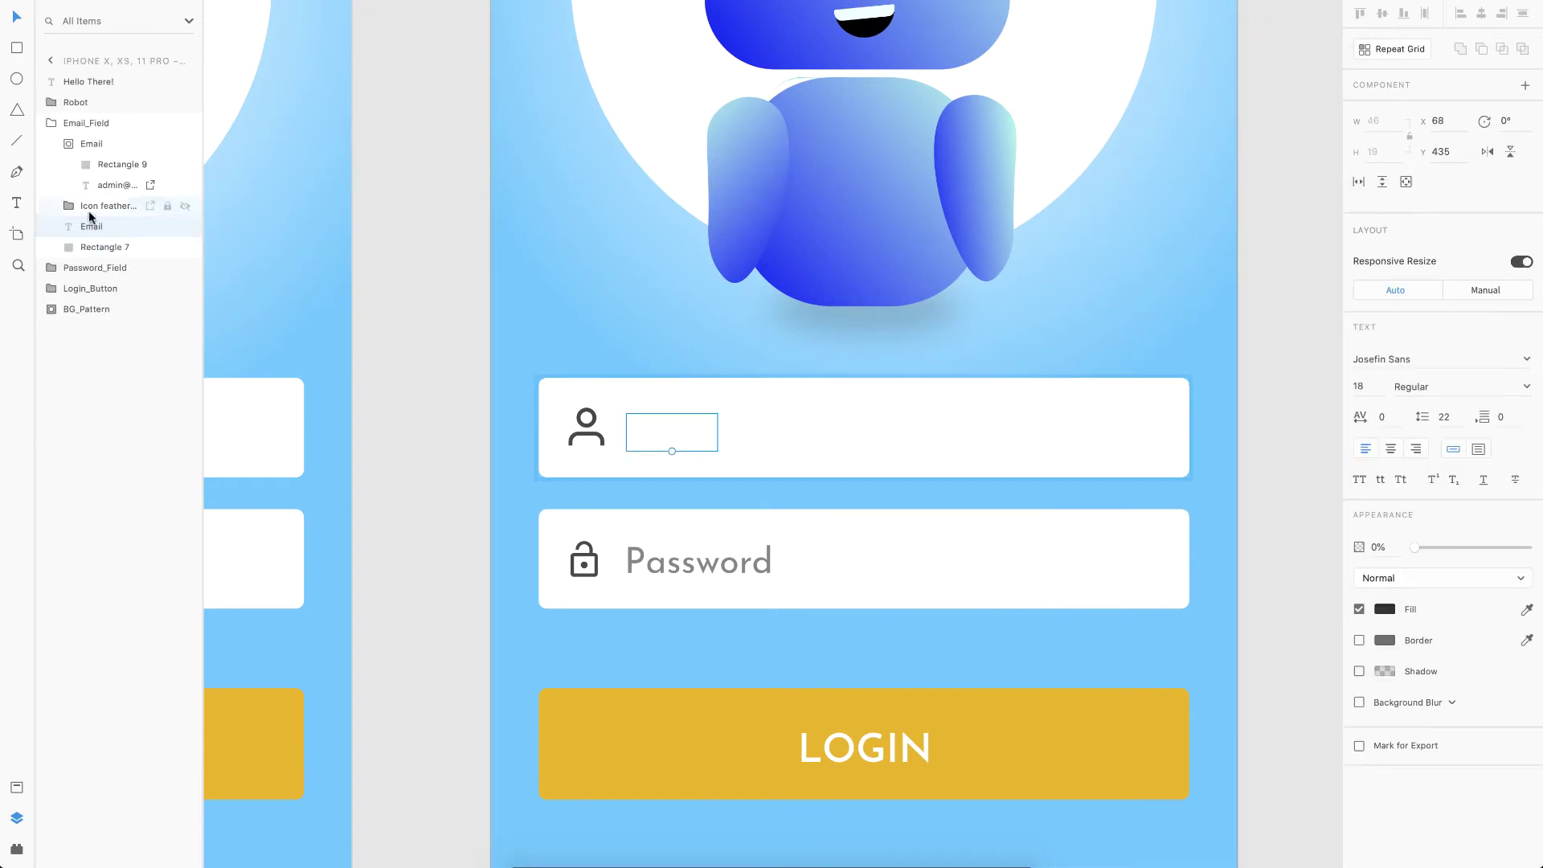
left_click(84, 147)
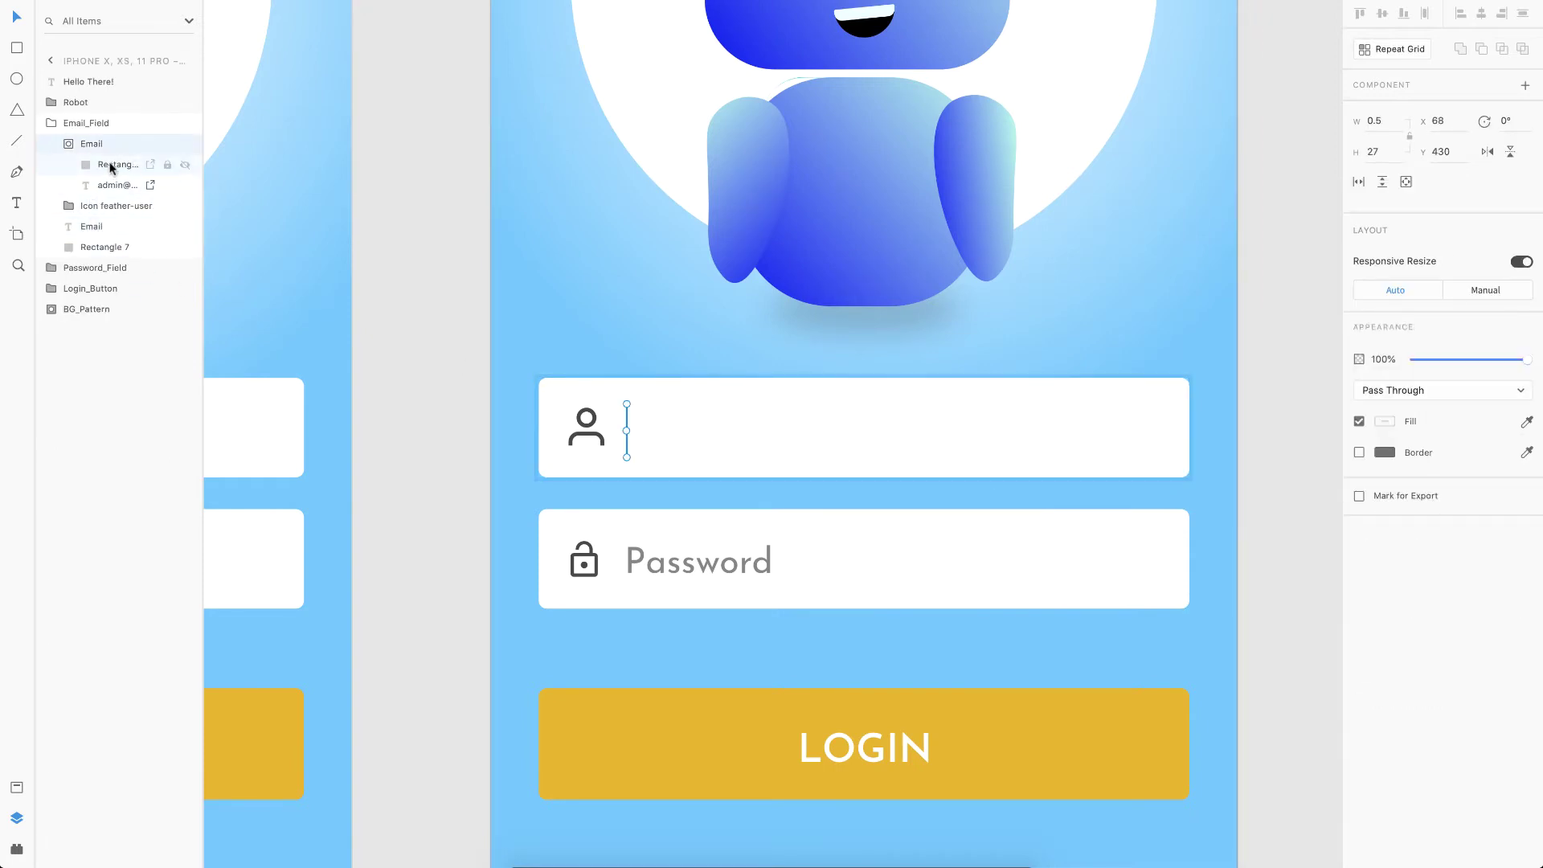
left_click(111, 164)
Copy the Email mask group's rectangle and e-mail text from artboard 28 onto the empty pasteboard beside it
left_click(113, 186)
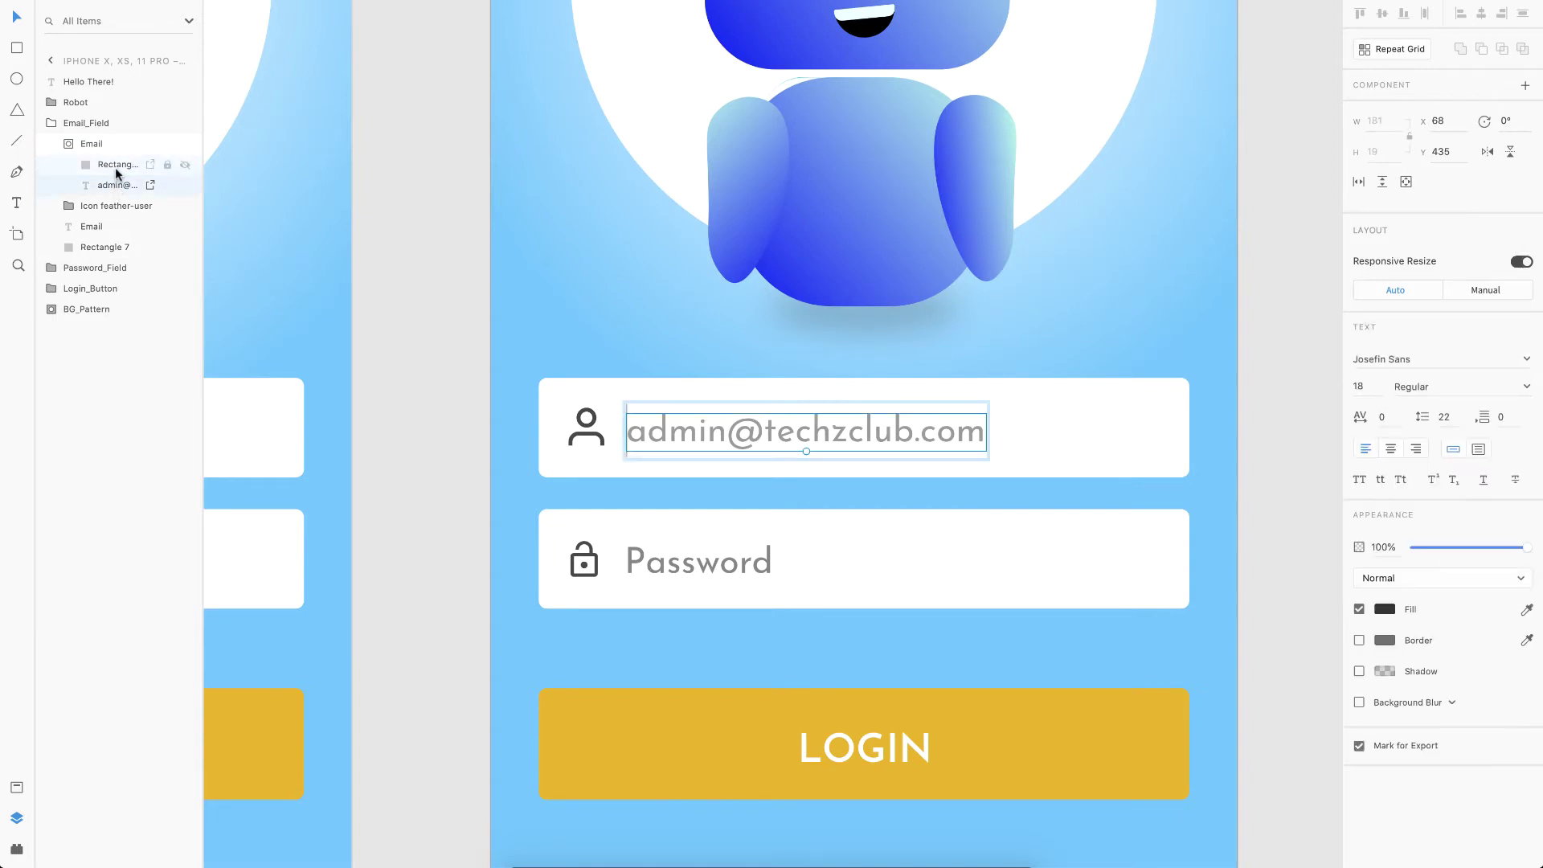
left_click(114, 166, "shift")
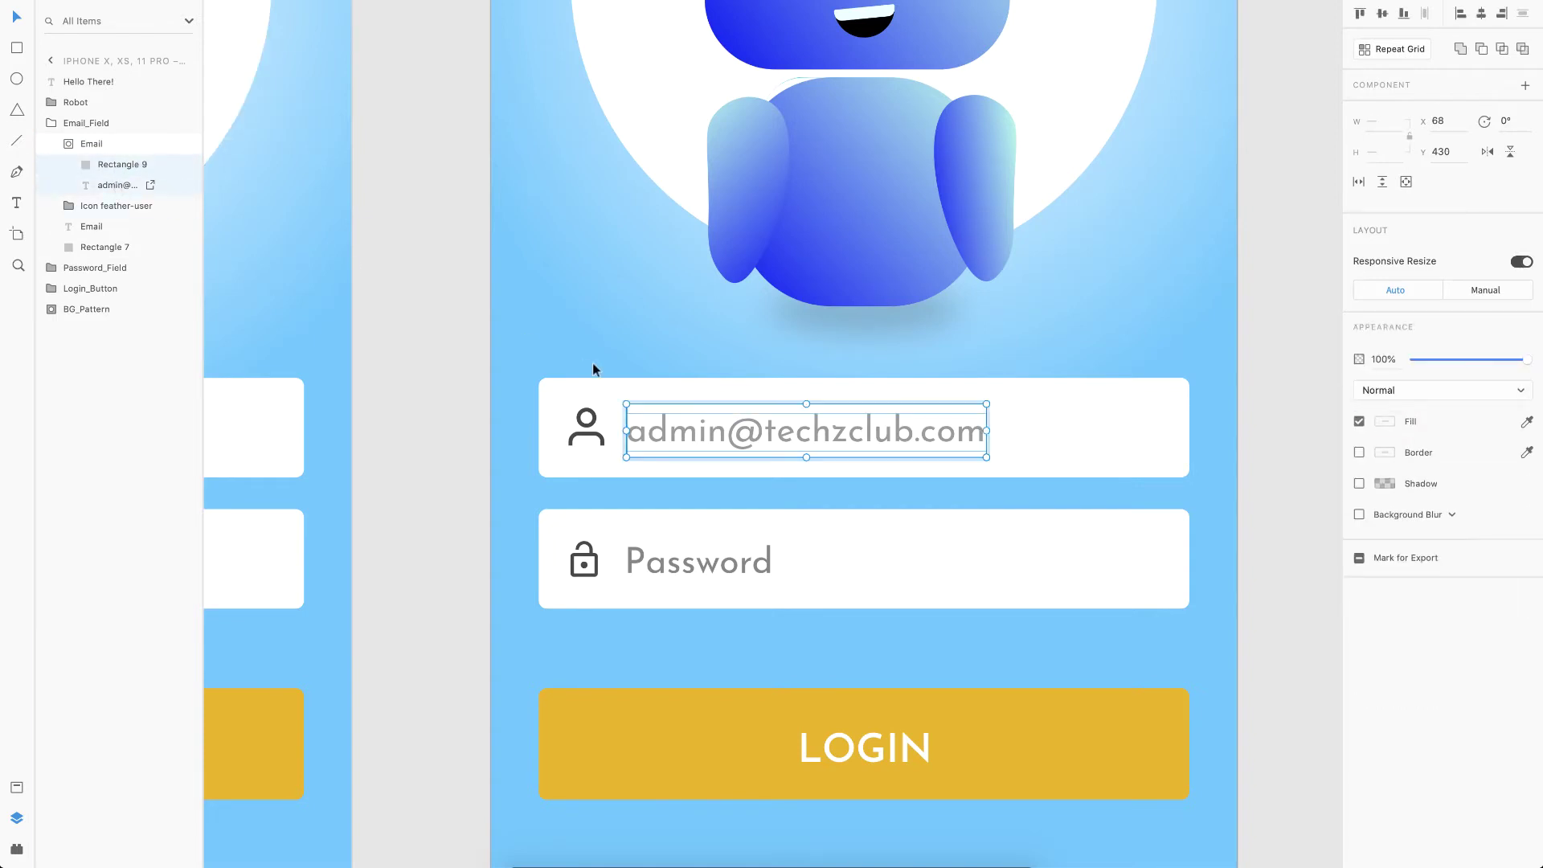
key("super+minus")
key("super+v")
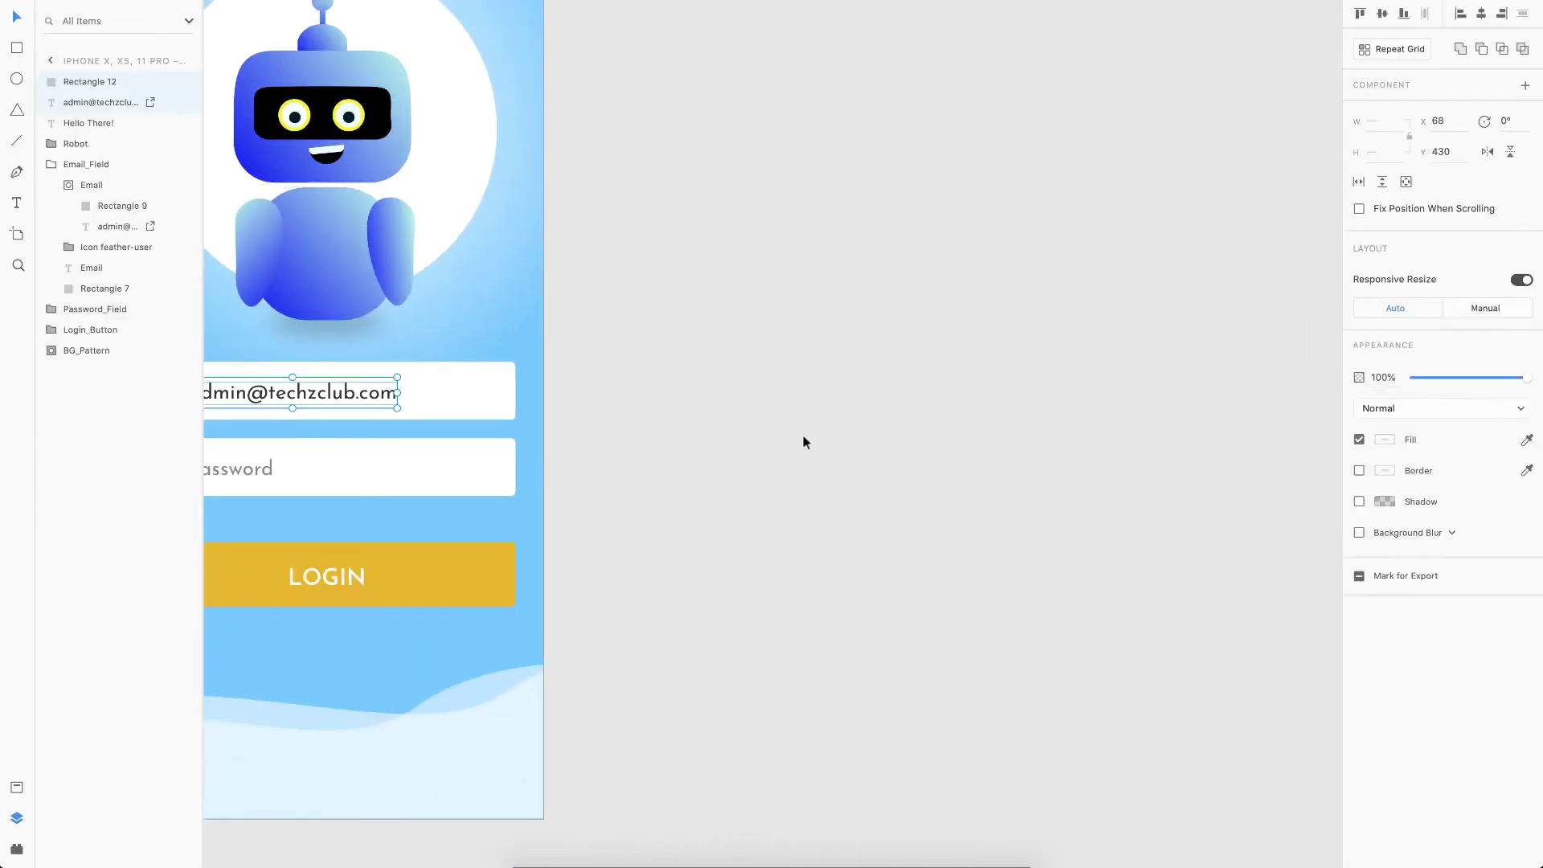
left_click_drag(291, 399, 885, 455)
scroll(886, 455, "up", 3)
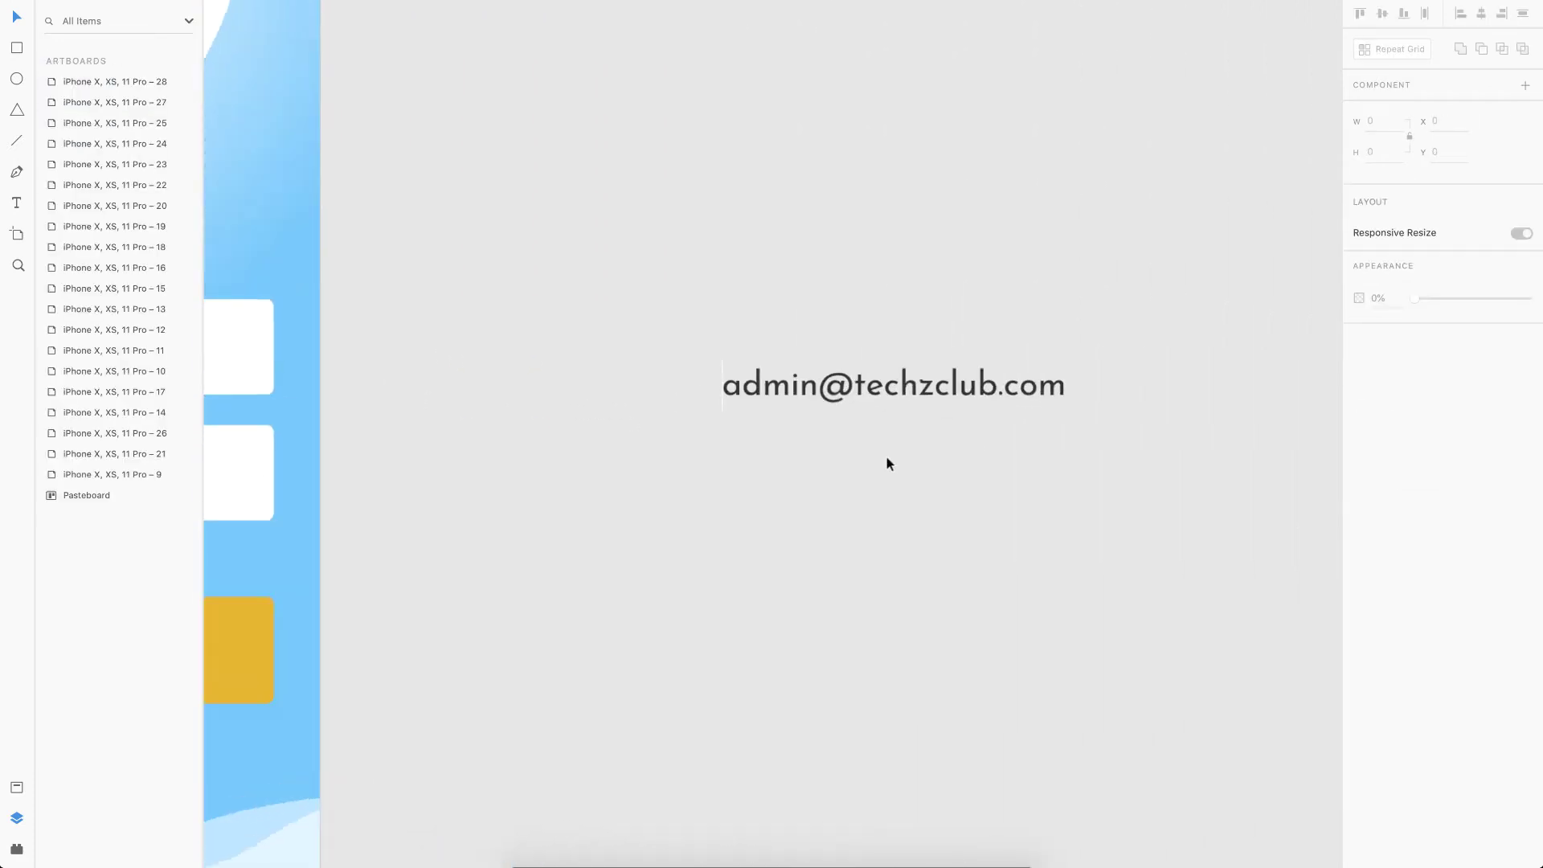
Turn off the copied rectangle's fill and resize it to about 121.5 wide over the e-mail text
left_click(716, 401)
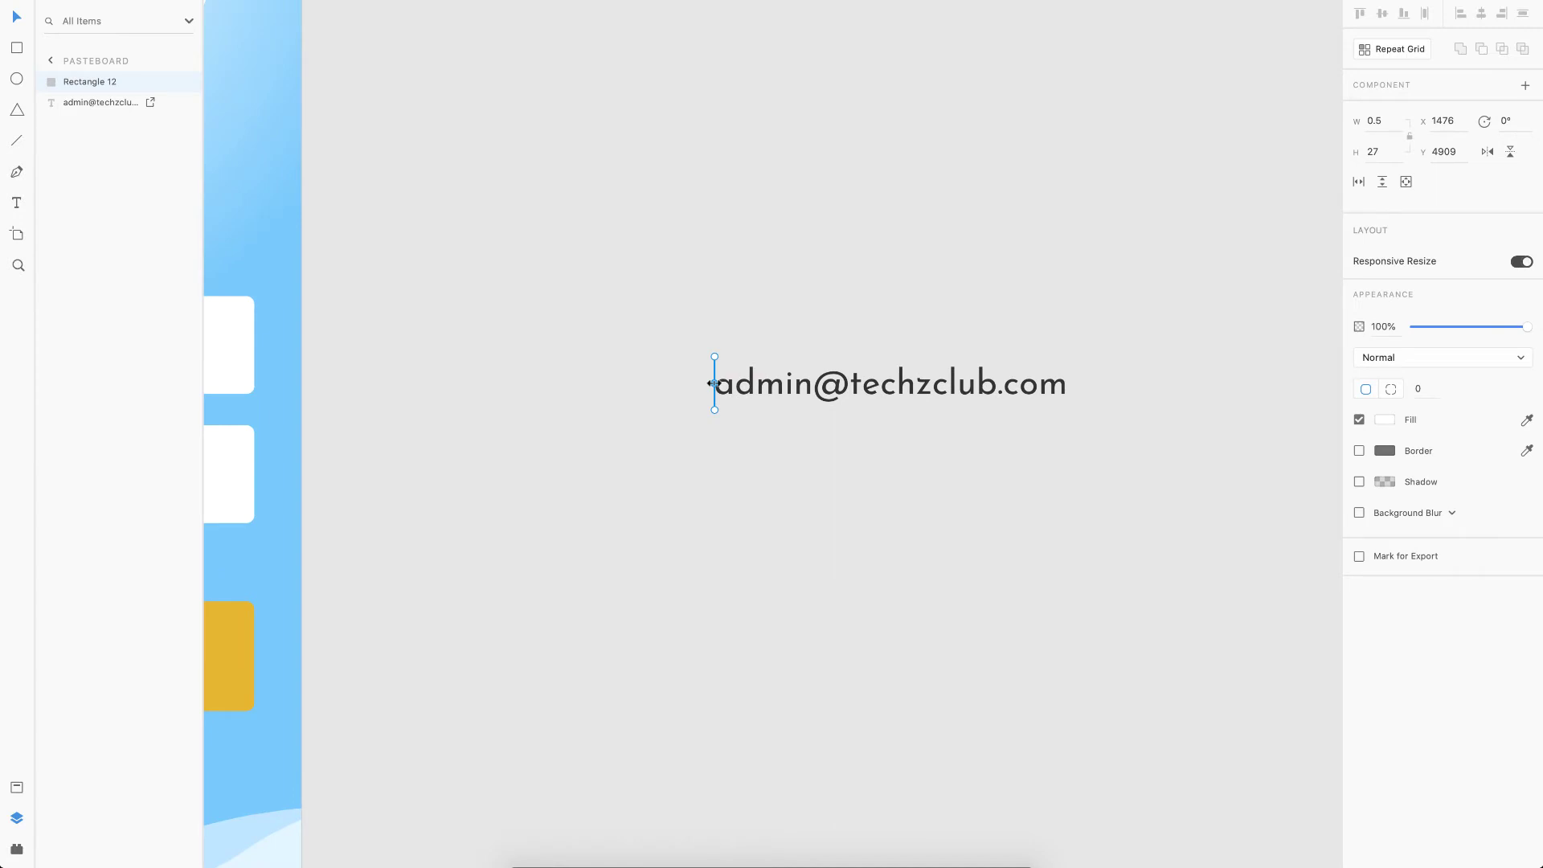
left_click_drag(712, 384, 1072, 375)
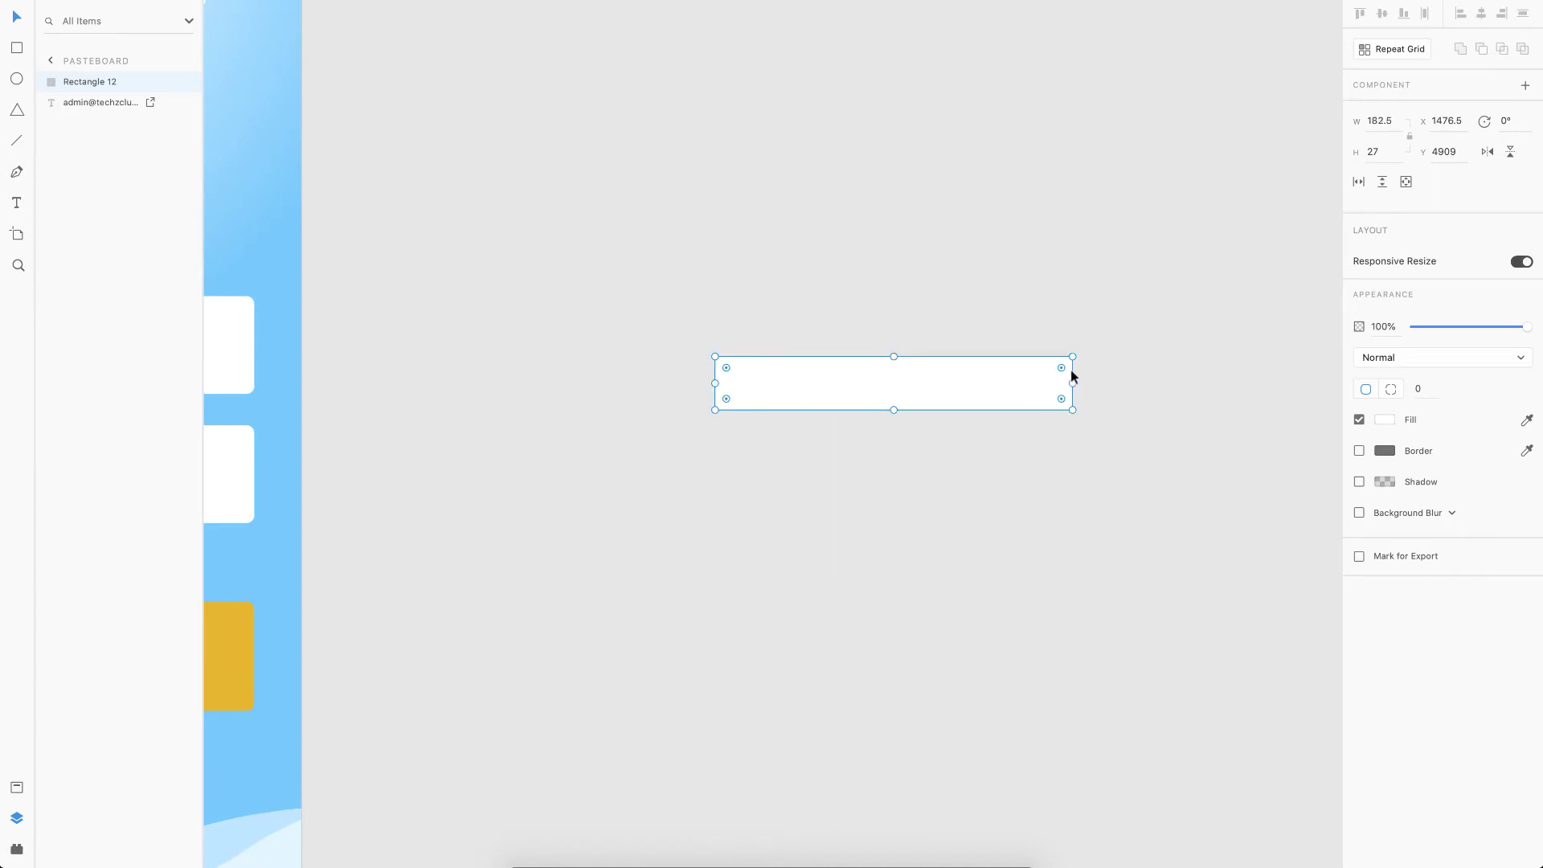
left_click(1358, 420)
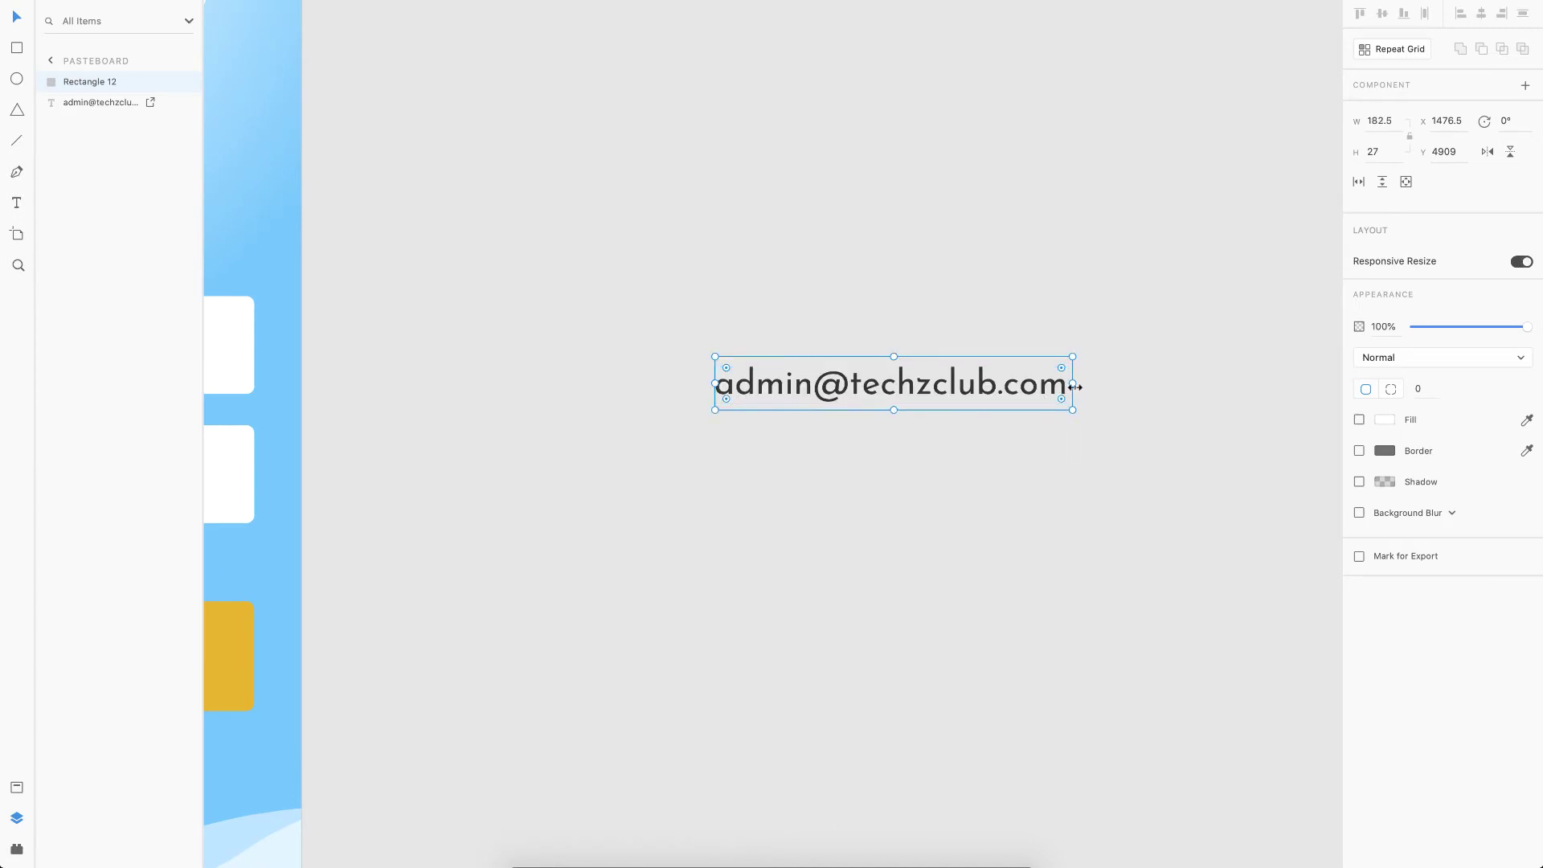
left_click_drag(1074, 384, 953, 383)
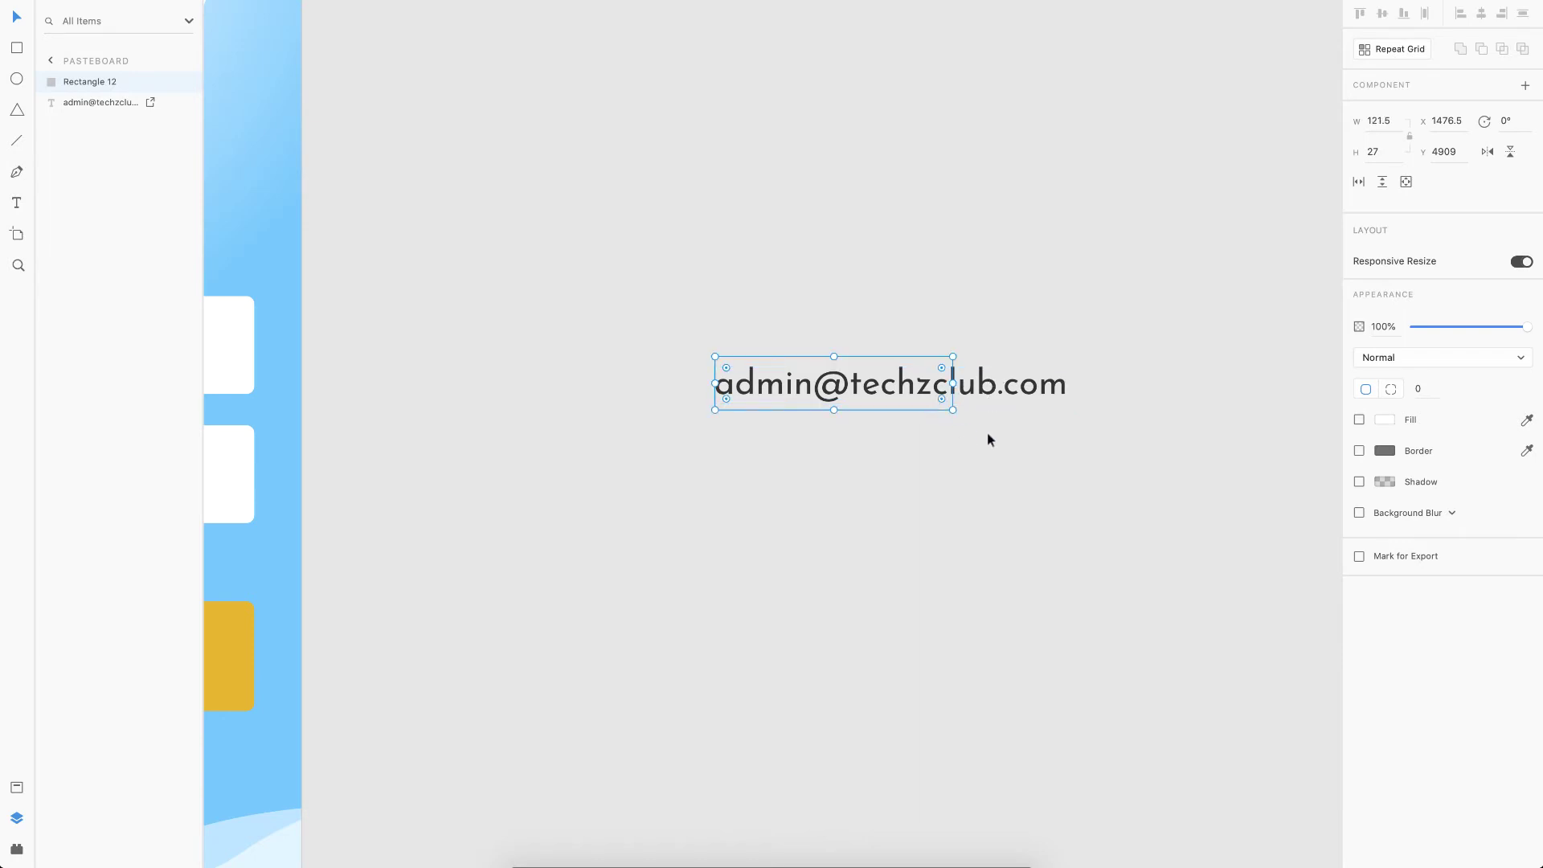
Mask the copied e-mail text with the rectangle using Mask with Shape
left_click(1002, 395, "shift")
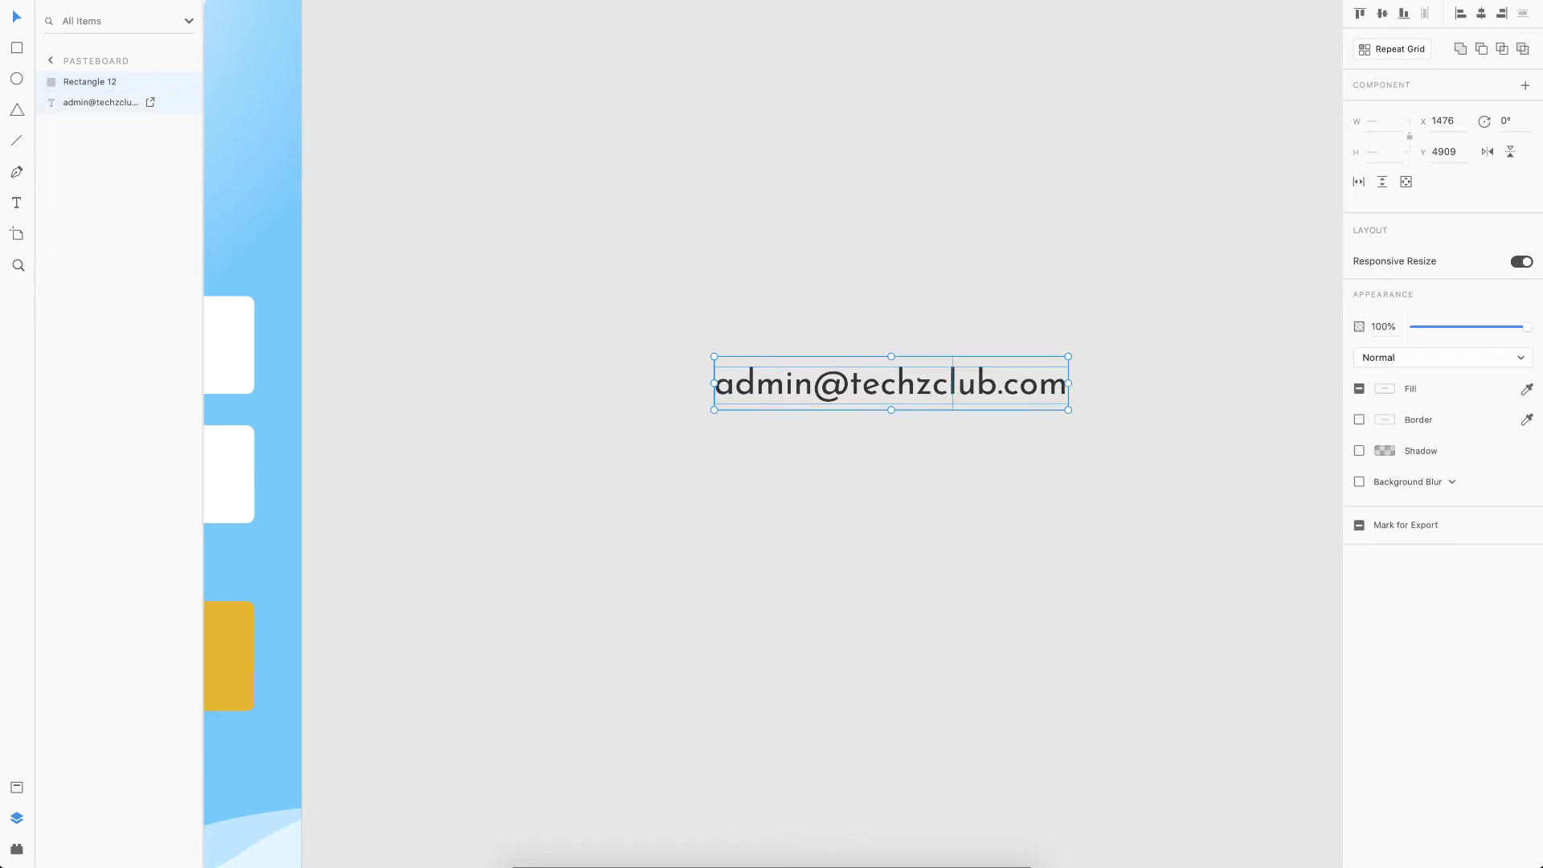
right_click(145, 92)
mouse_move(165, 251)
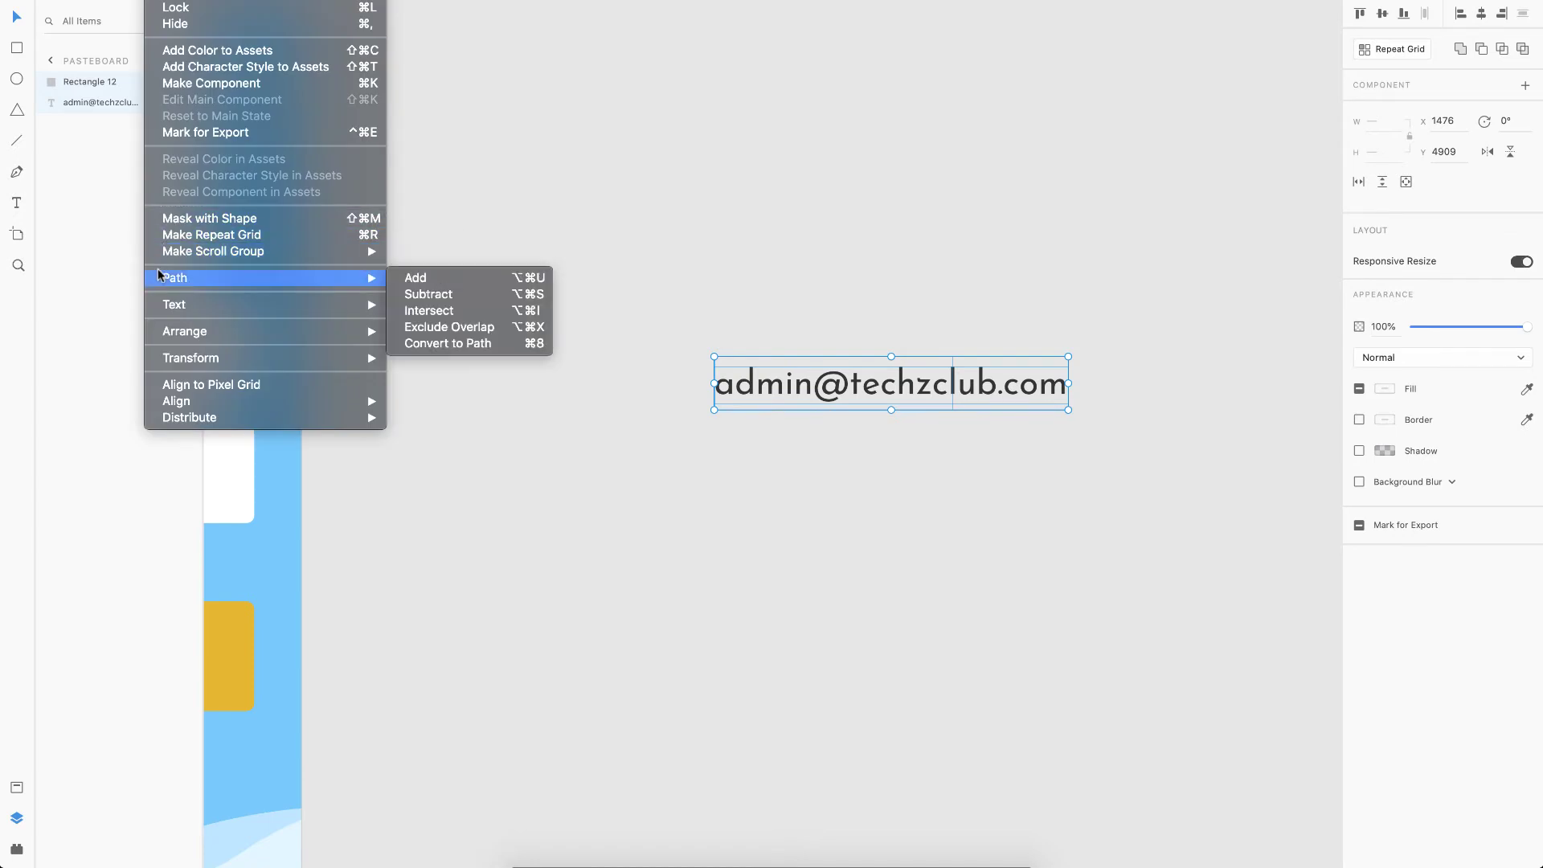
left_click(212, 223)
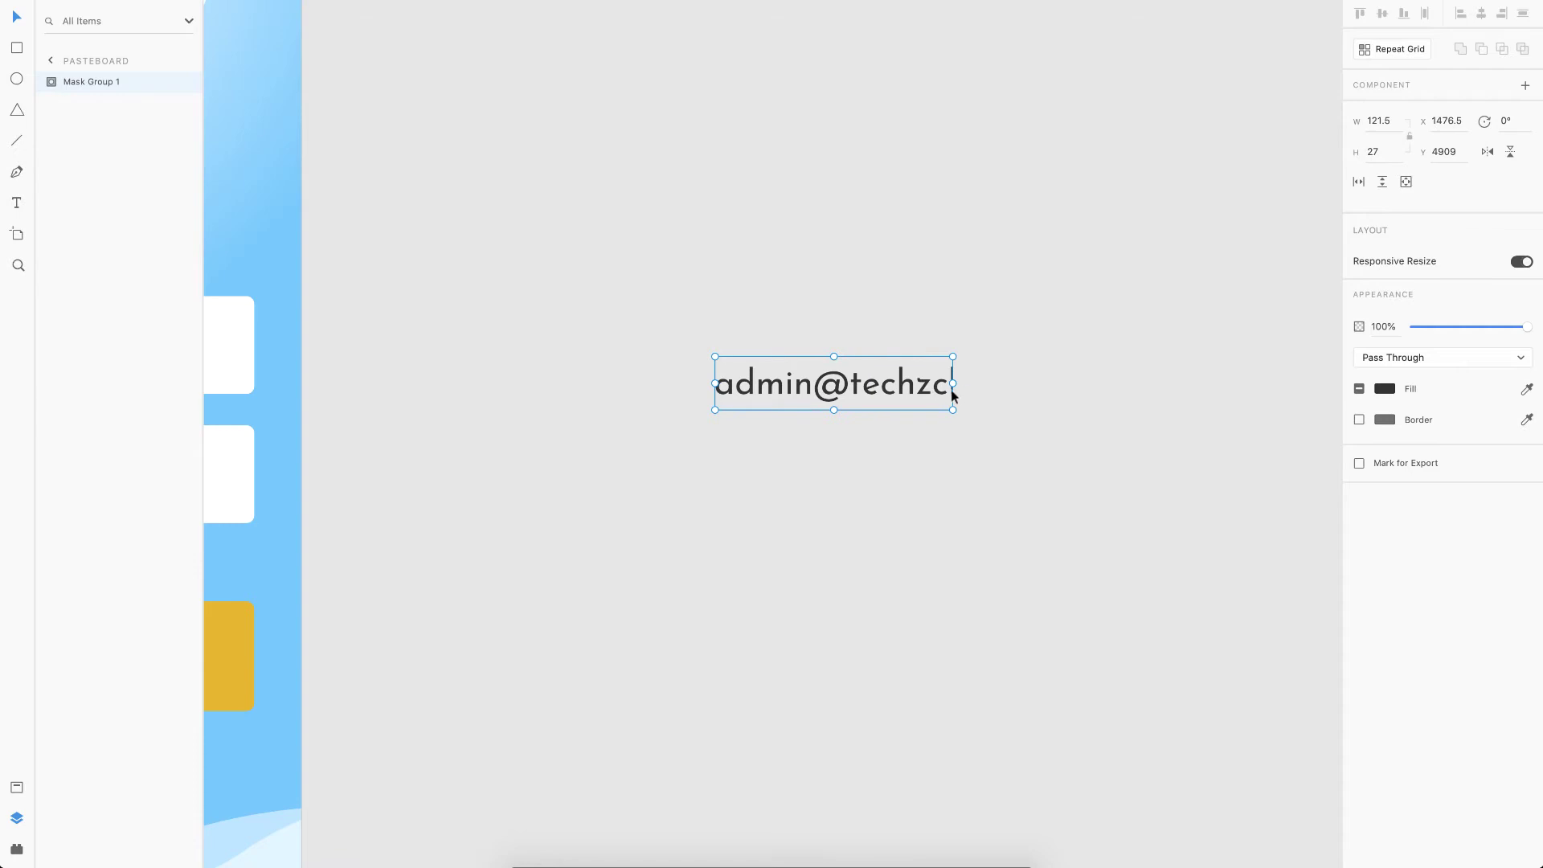
Set the width of the mask rectangle inside the pasteboard's Mask Group 1 to 0.5 so the e-mail text is hidden
left_click(54, 84)
left_click(97, 103)
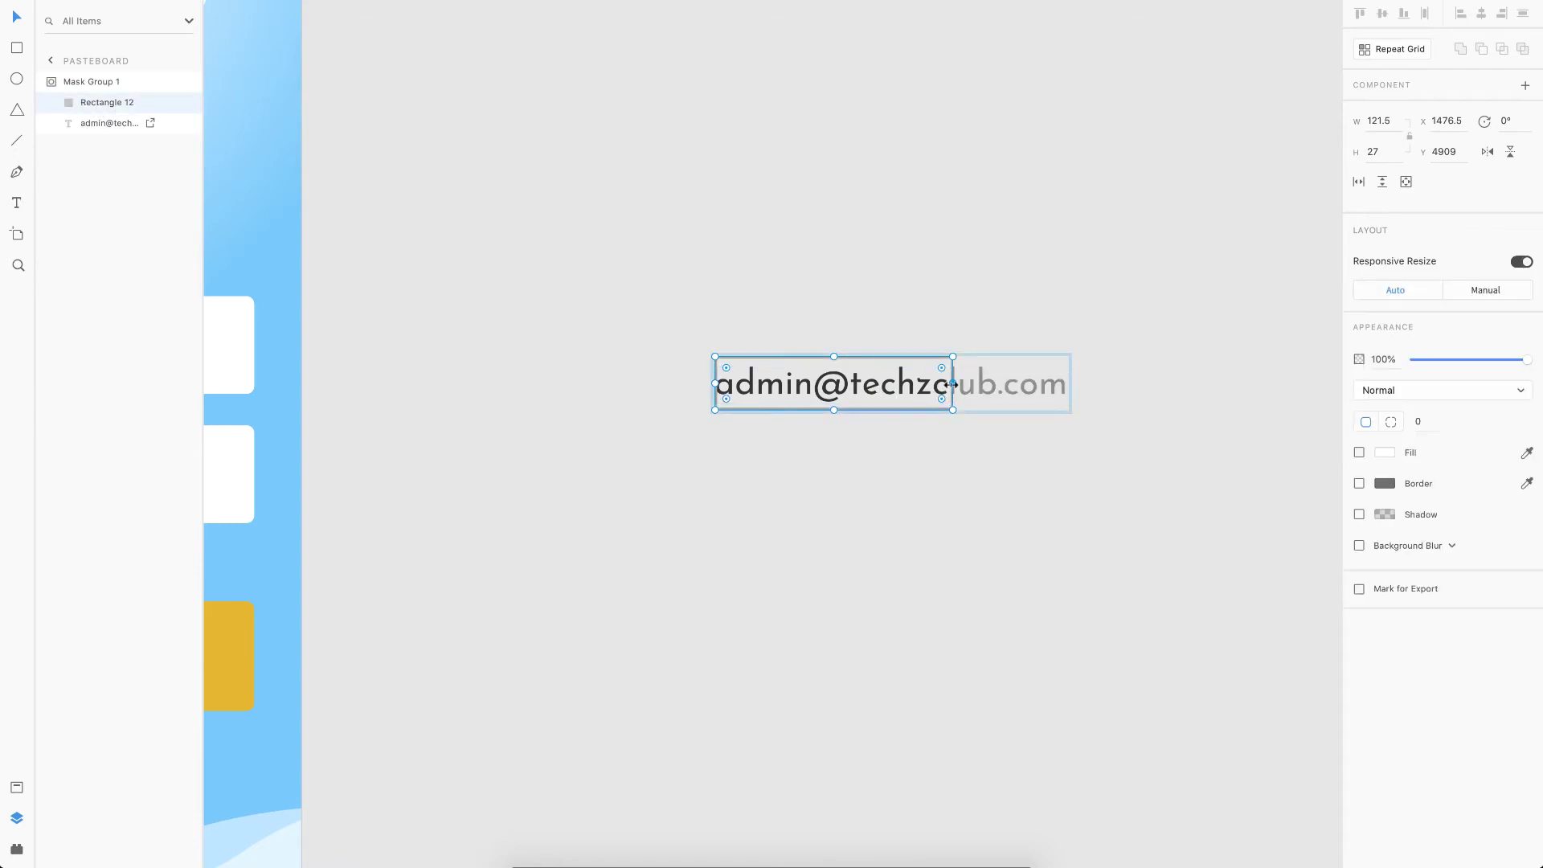
left_click_drag(953, 384, 718, 396)
left_click(1380, 122)
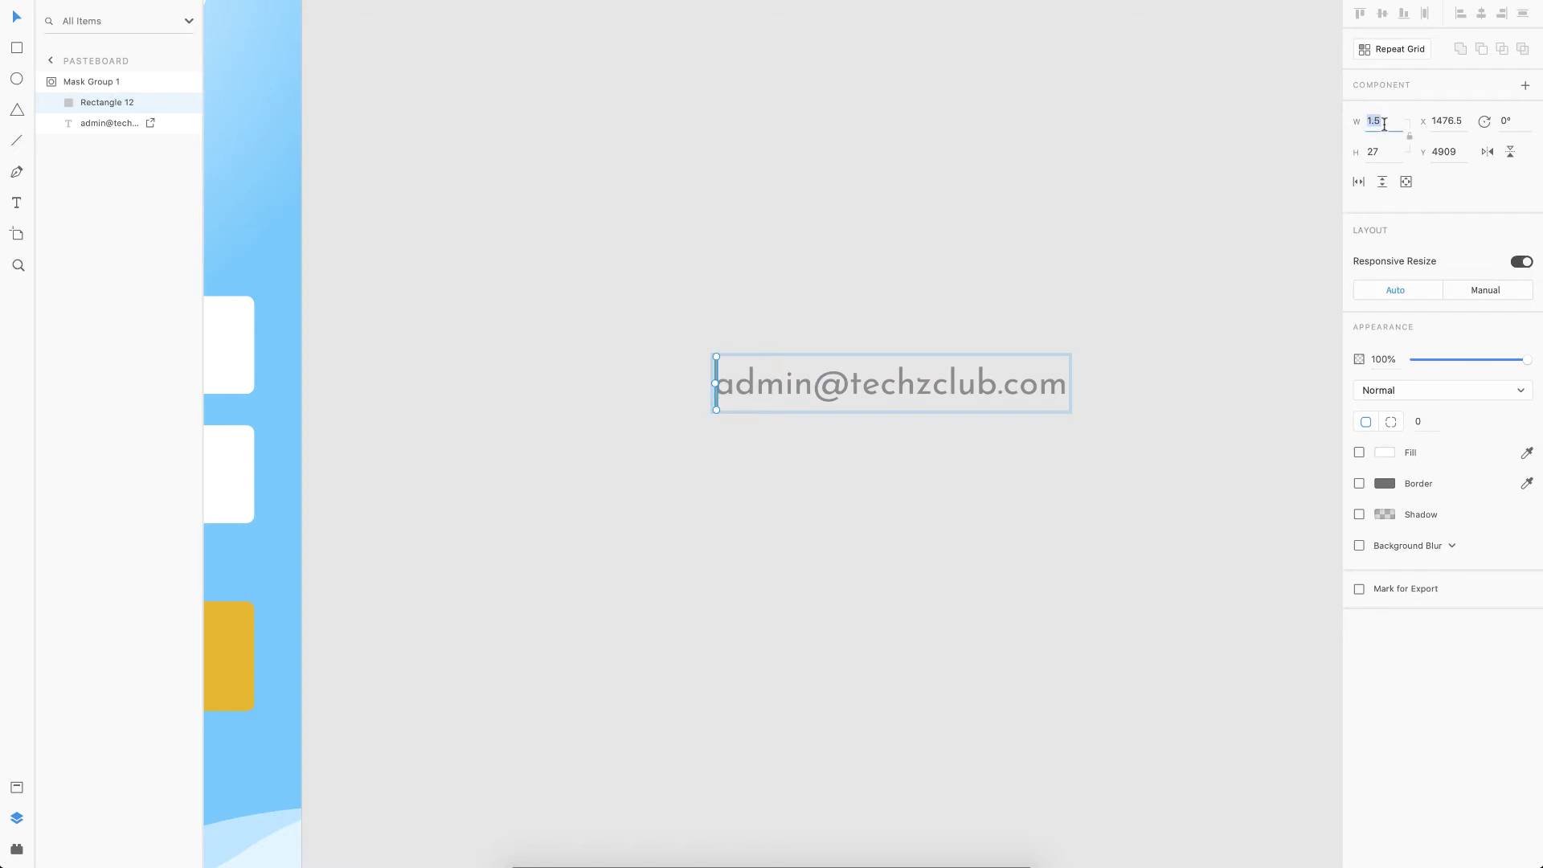
type("0.5")
key("Return")
Delete the masked e-mail text copy from the pasteboard
left_click(1012, 297)
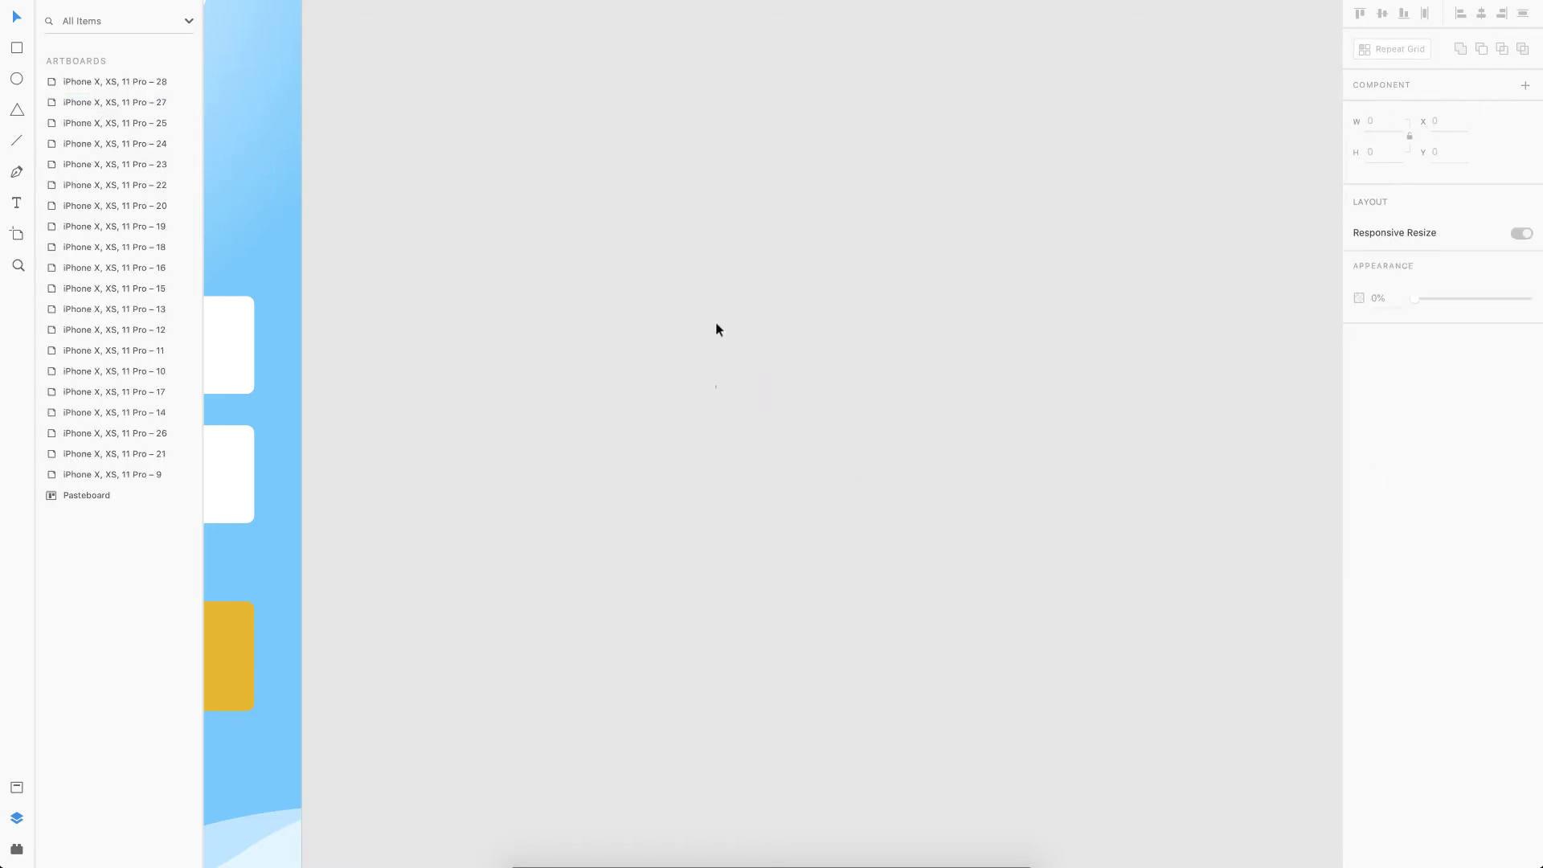
left_click_drag(706, 317, 1099, 477)
Set the width of Rectangle 9 in artboard 28's Email mask group to 200 to reveal the e-mail text
scroll(1099, 482, "left", 8)
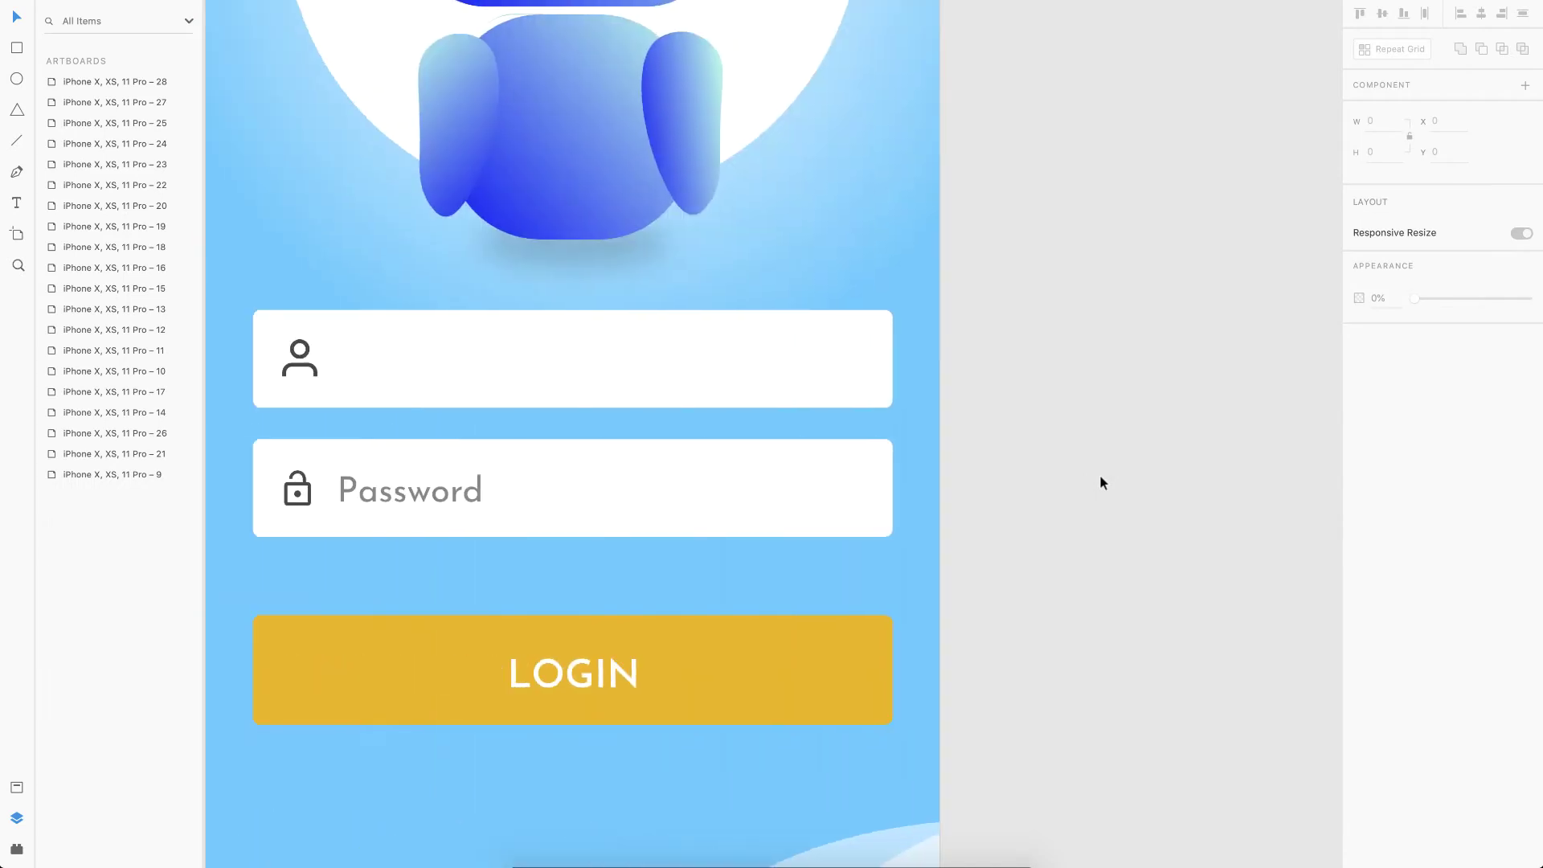
scroll(804, 402, "left", 2)
left_click(507, 365)
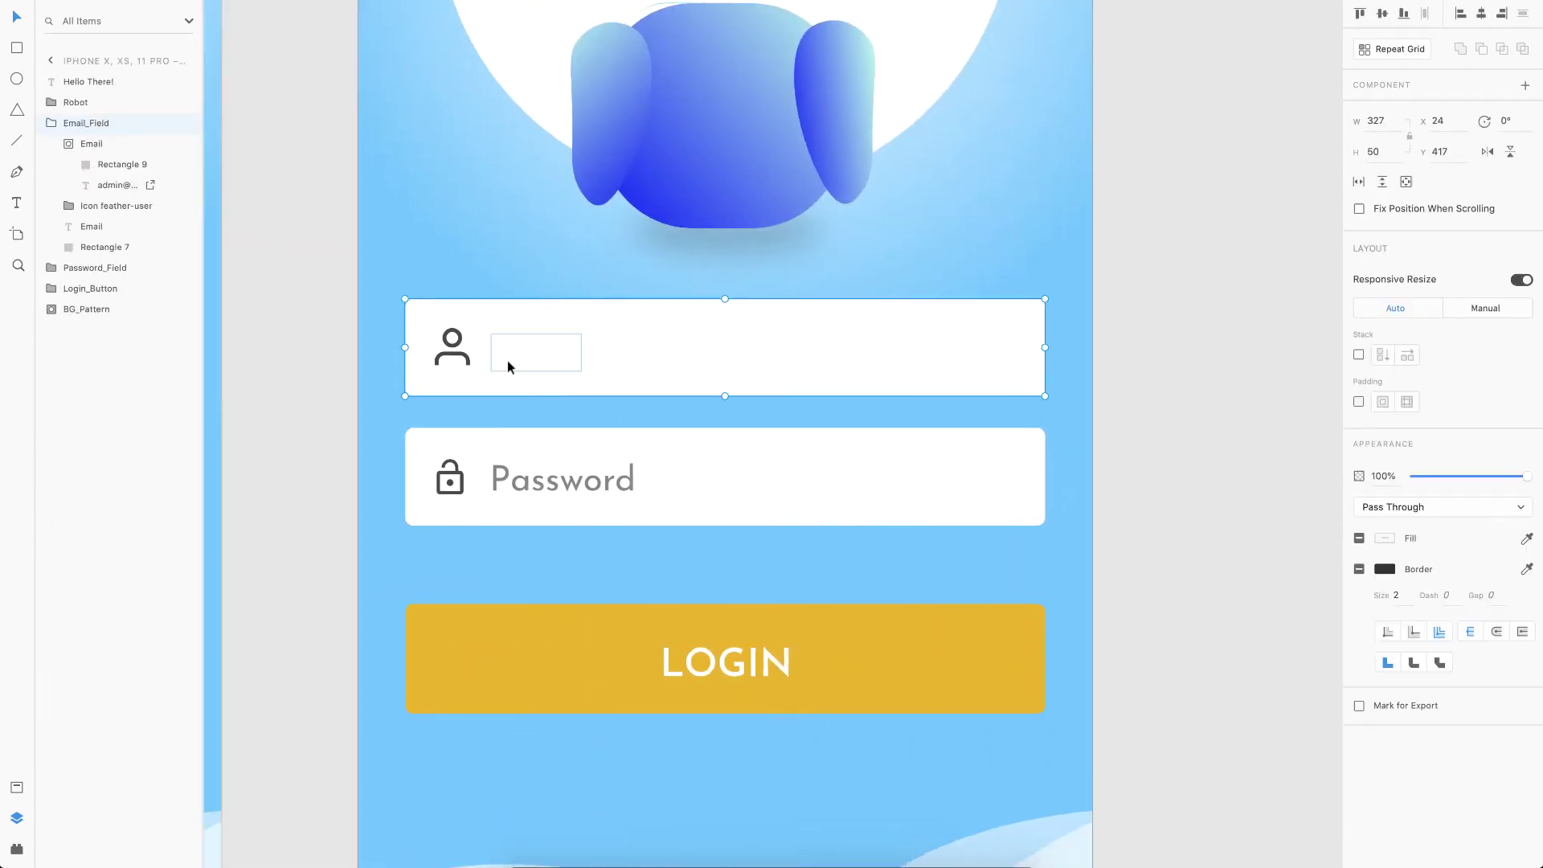
double_click(508, 360)
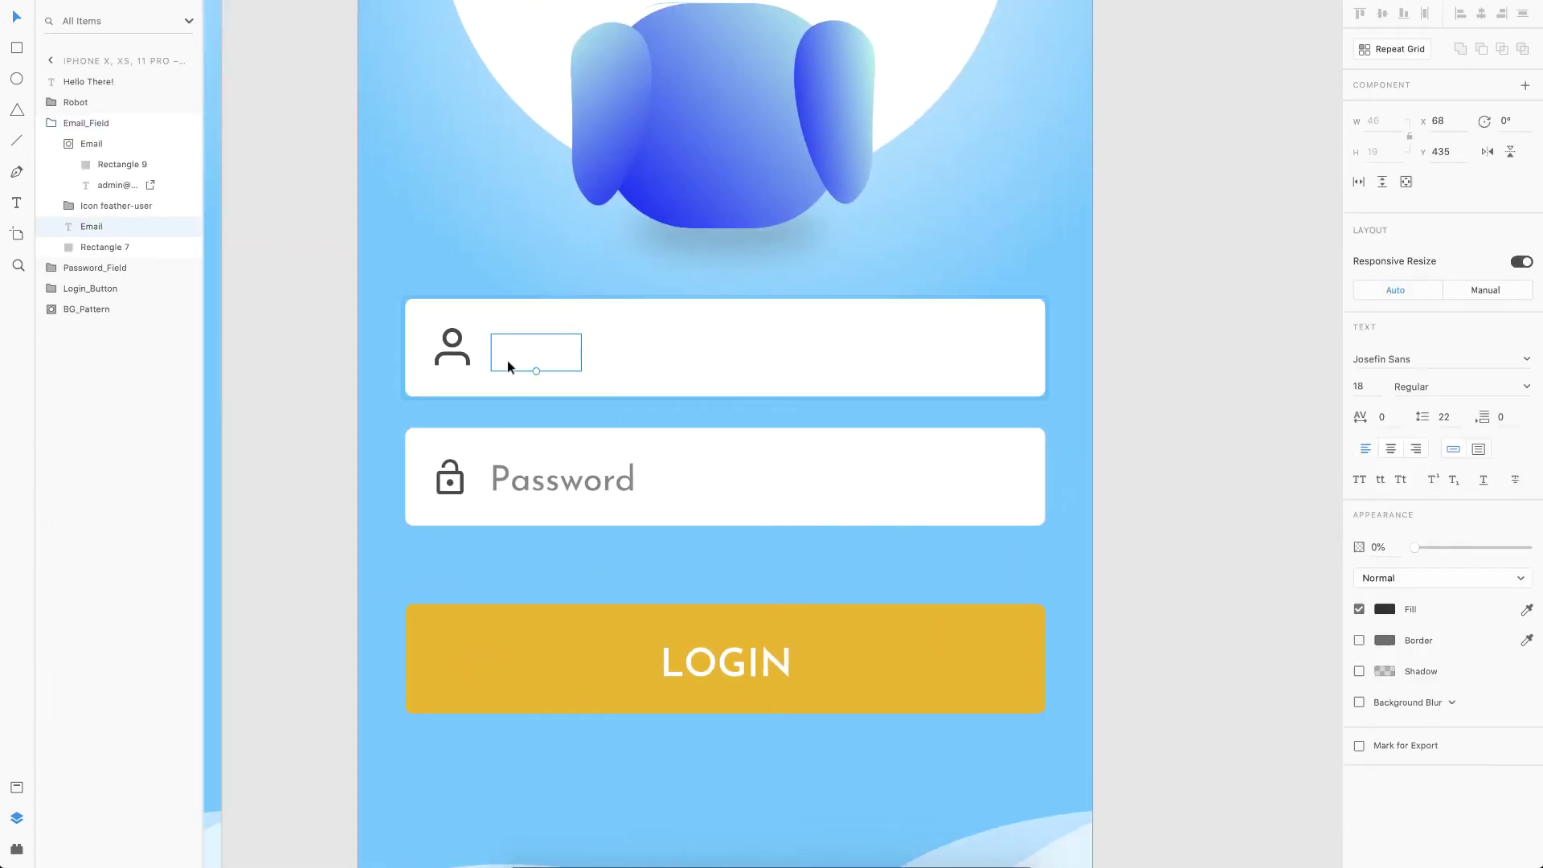
left_click(97, 167)
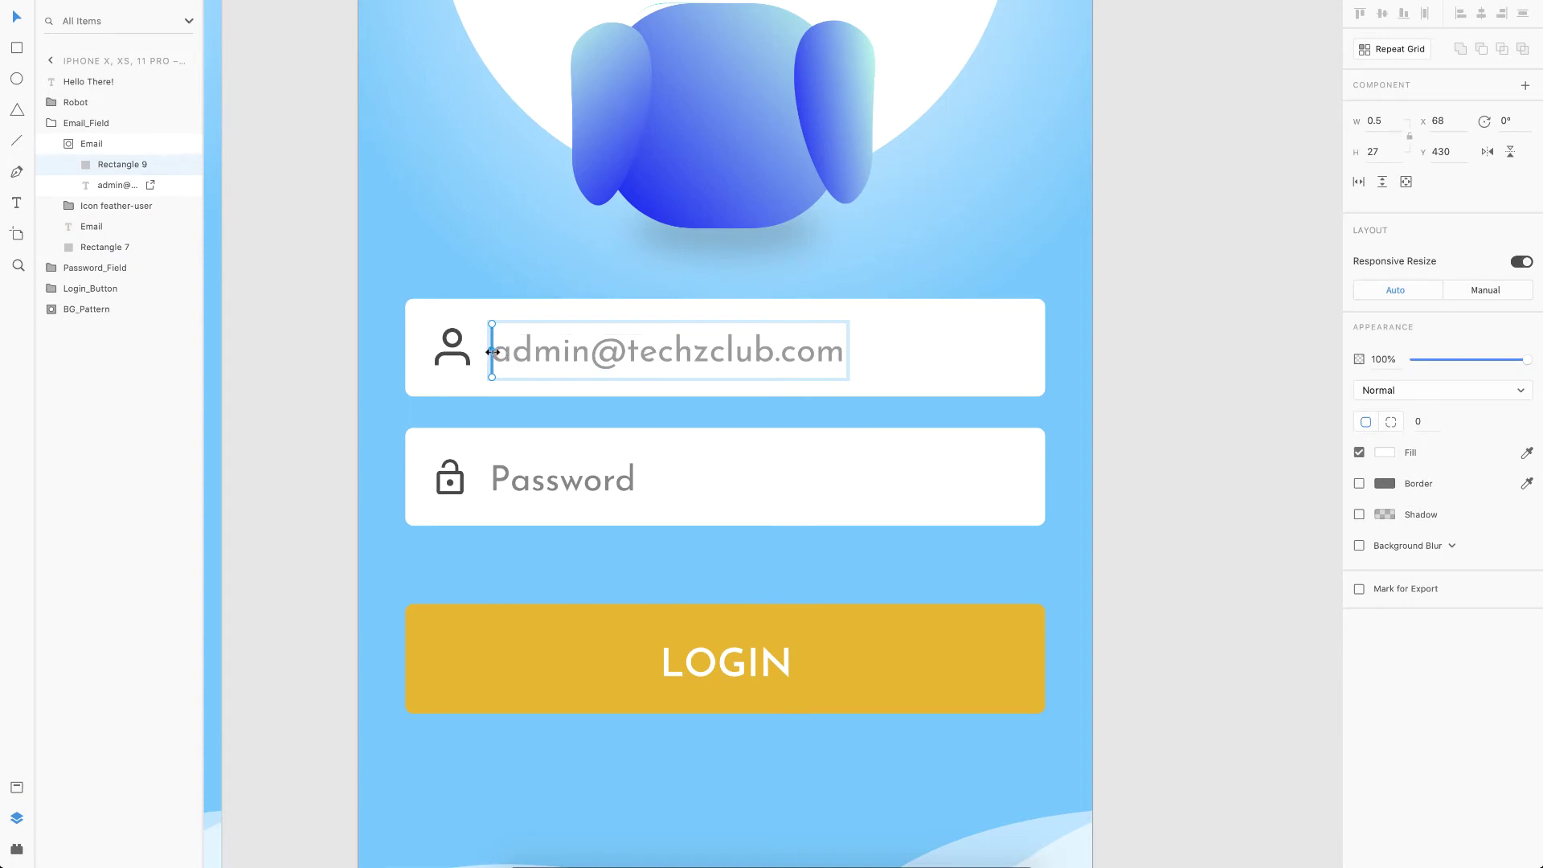
left_click_drag(1389, 120, 1346, 120)
key("Return")
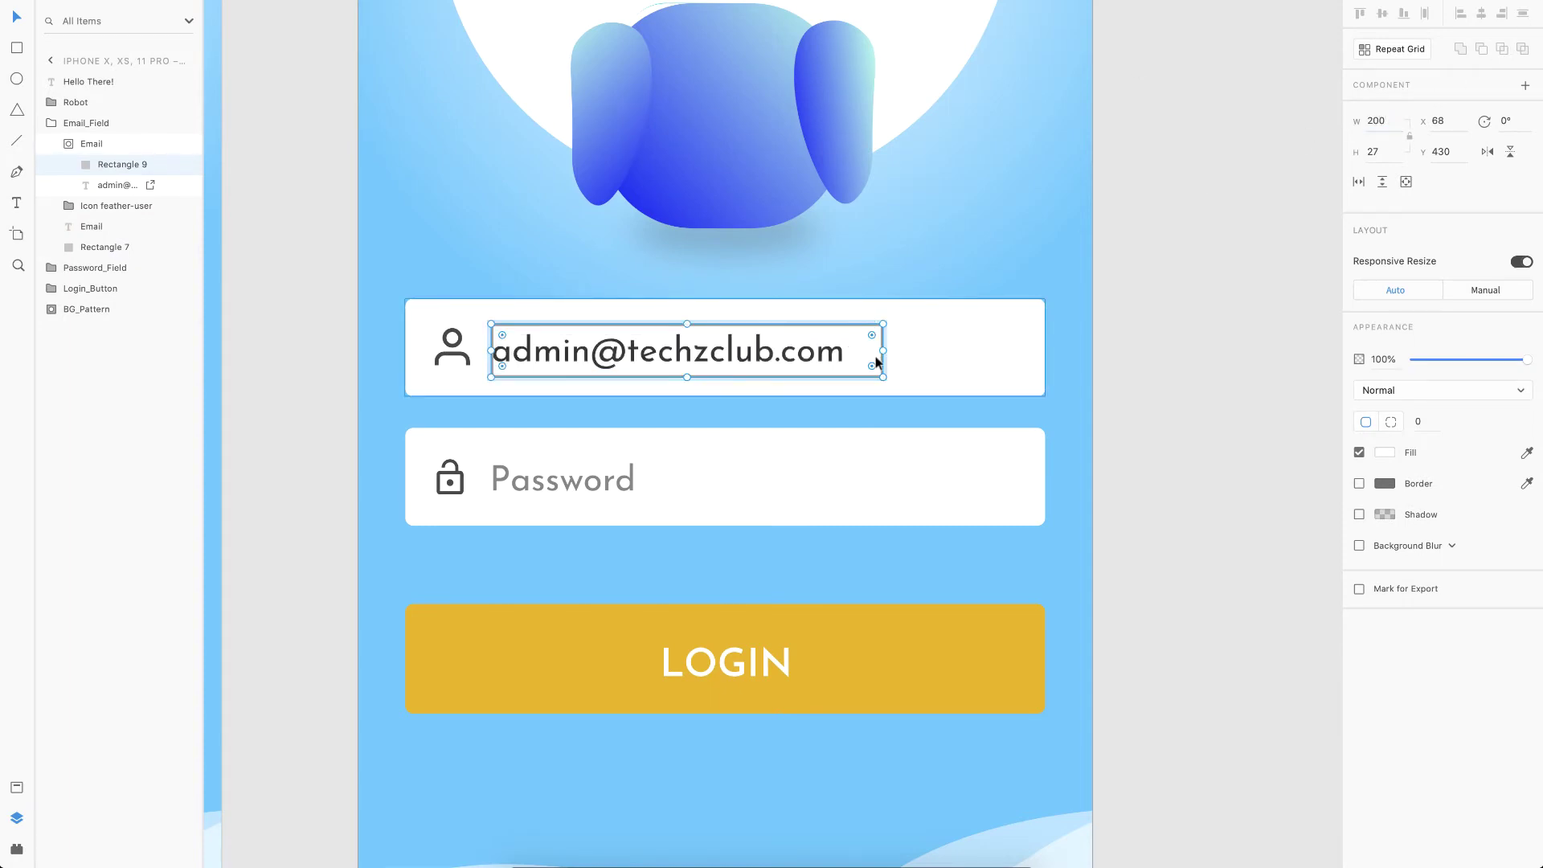
left_click(1236, 330)
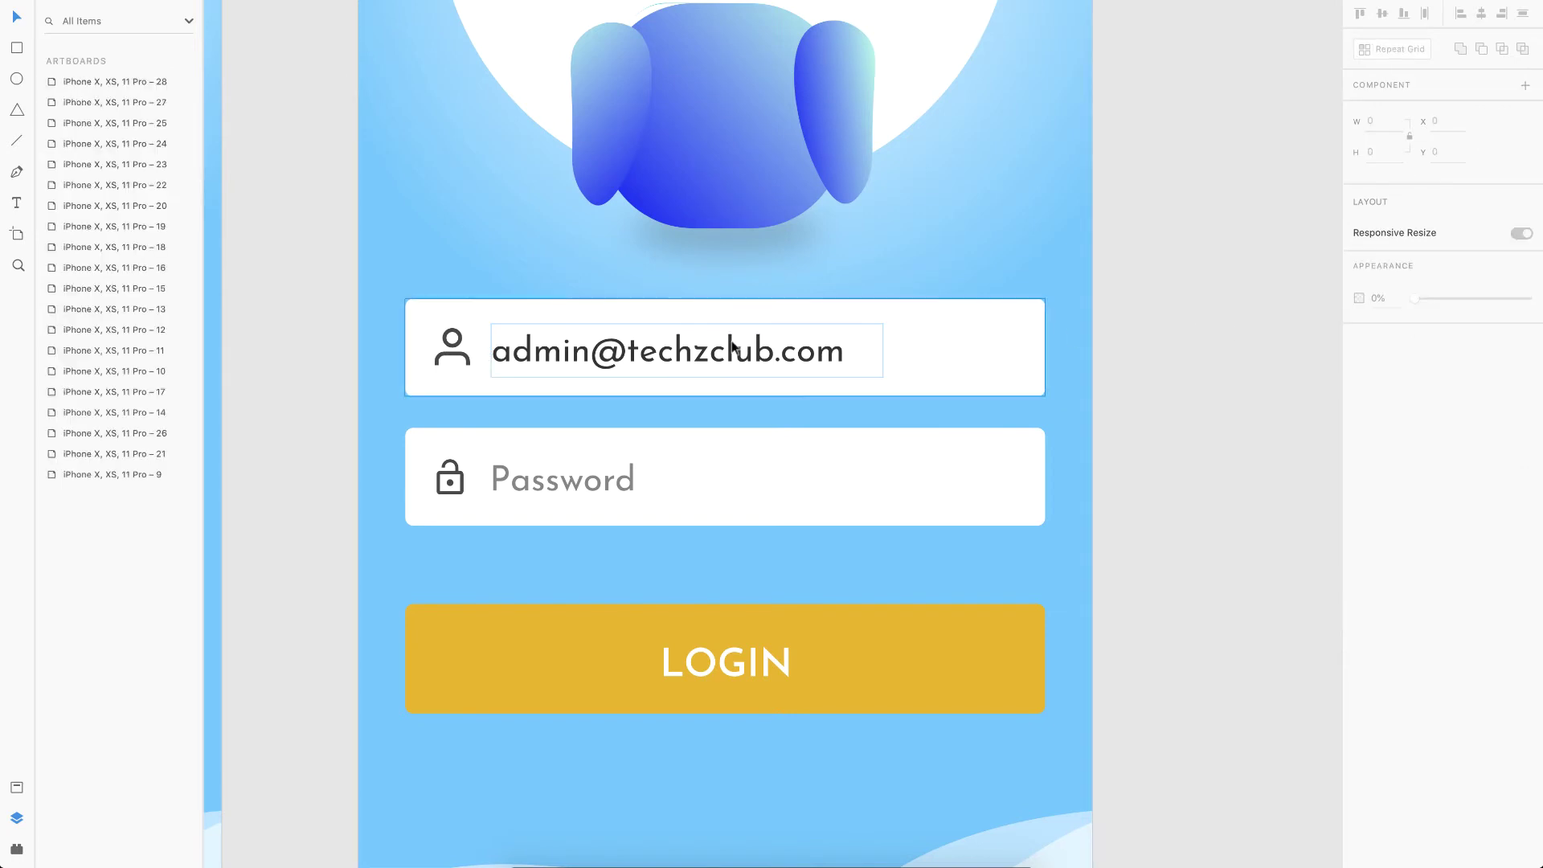
Shrink the pupil of the robot's first eye on artboard 27 to 5 × 5 and move it to the eye's lower left
scroll(663, 369, "down", 3)
scroll(662, 364, "left", 5)
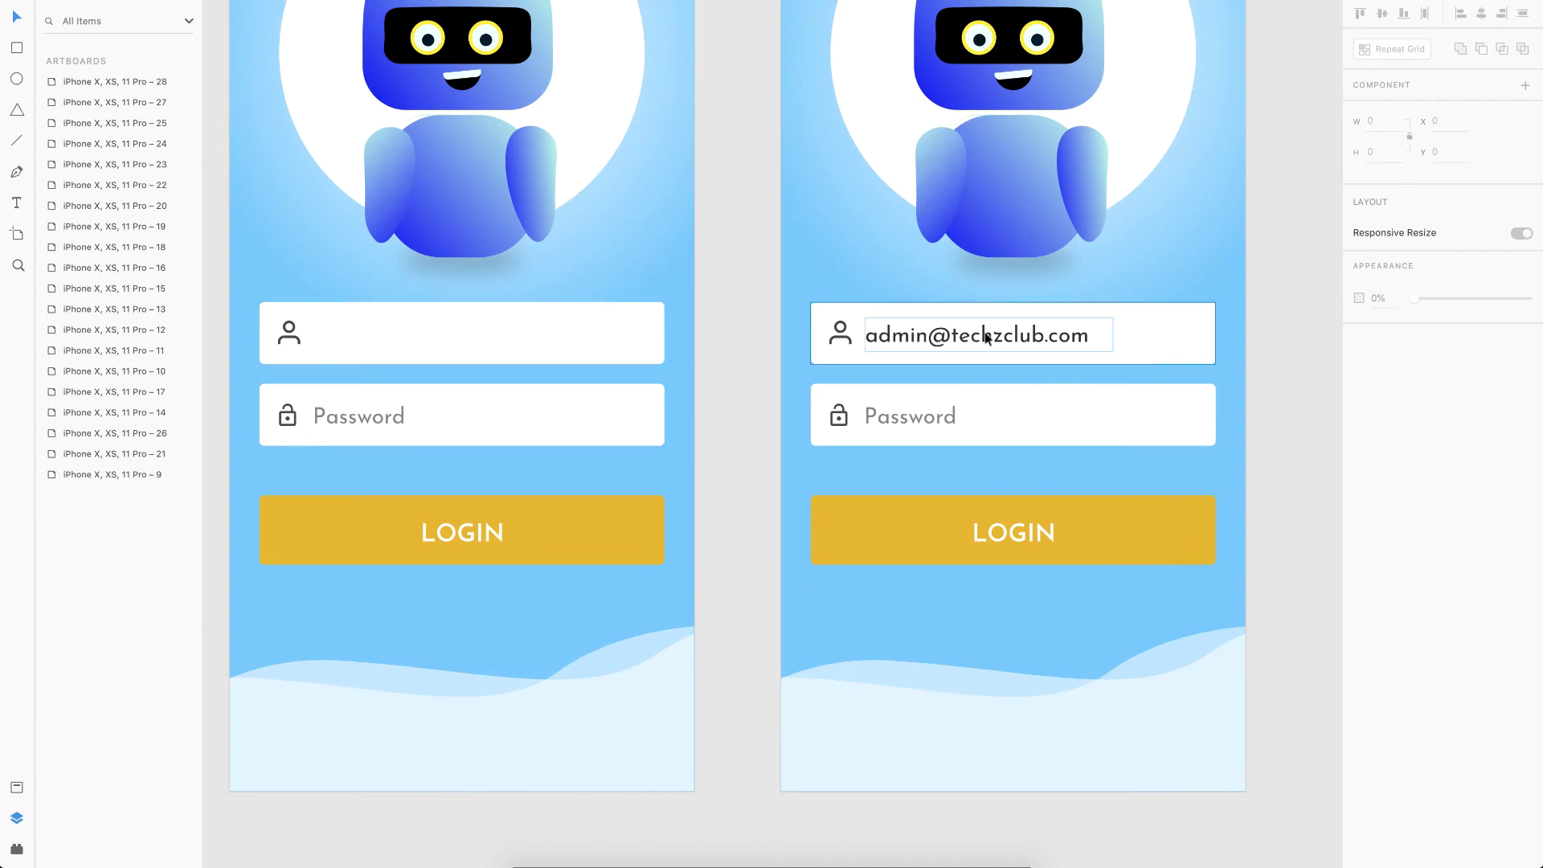
scroll(1110, 327, "down", 3)
scroll(1110, 328, "left", 3)
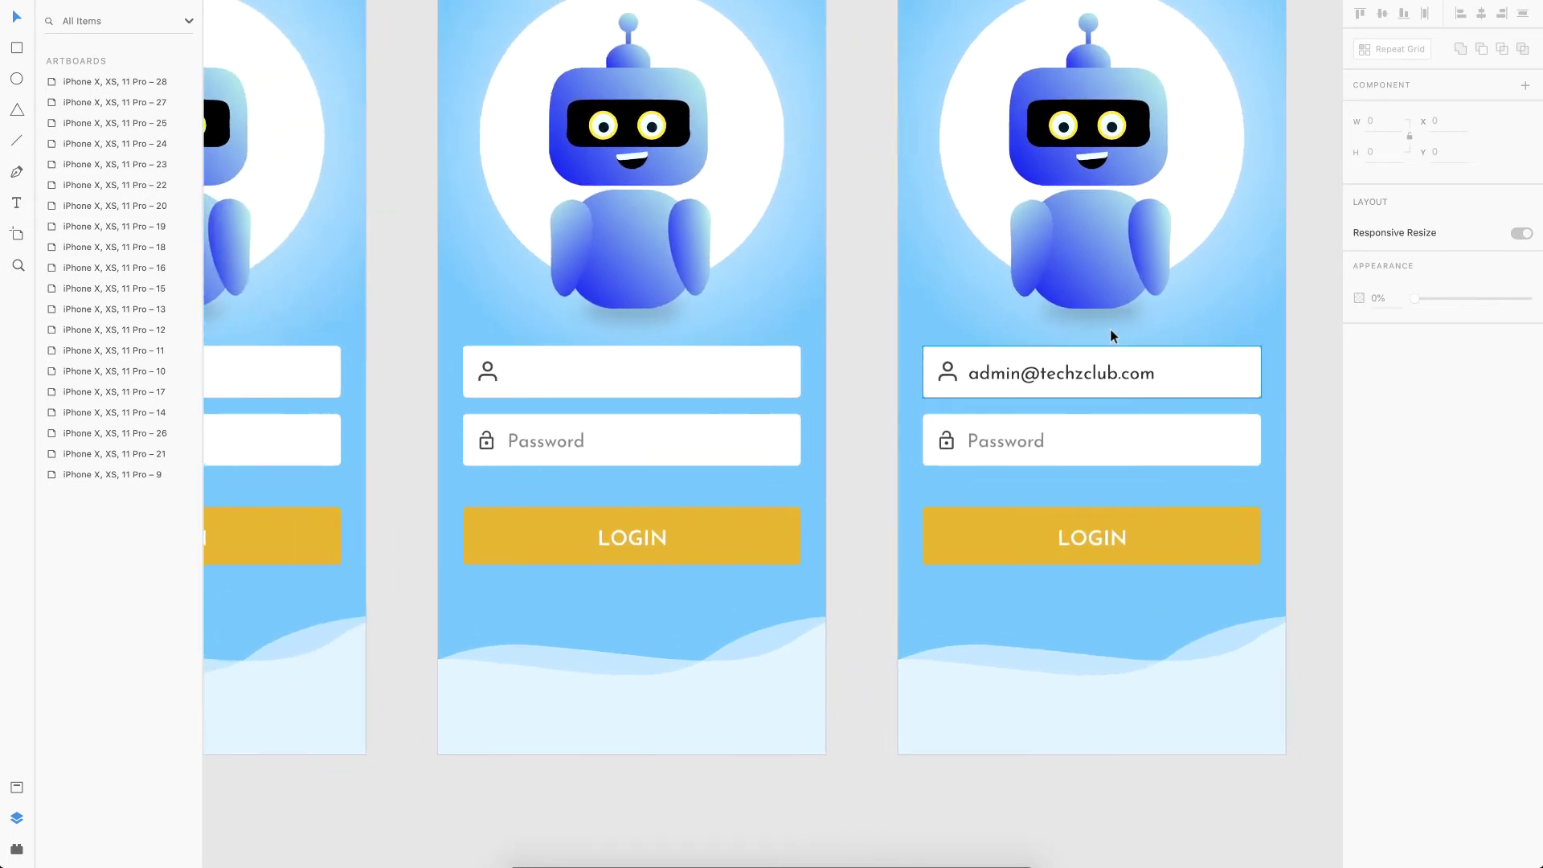
scroll(604, 193, "up", 2)
scroll(604, 193, "left", 3)
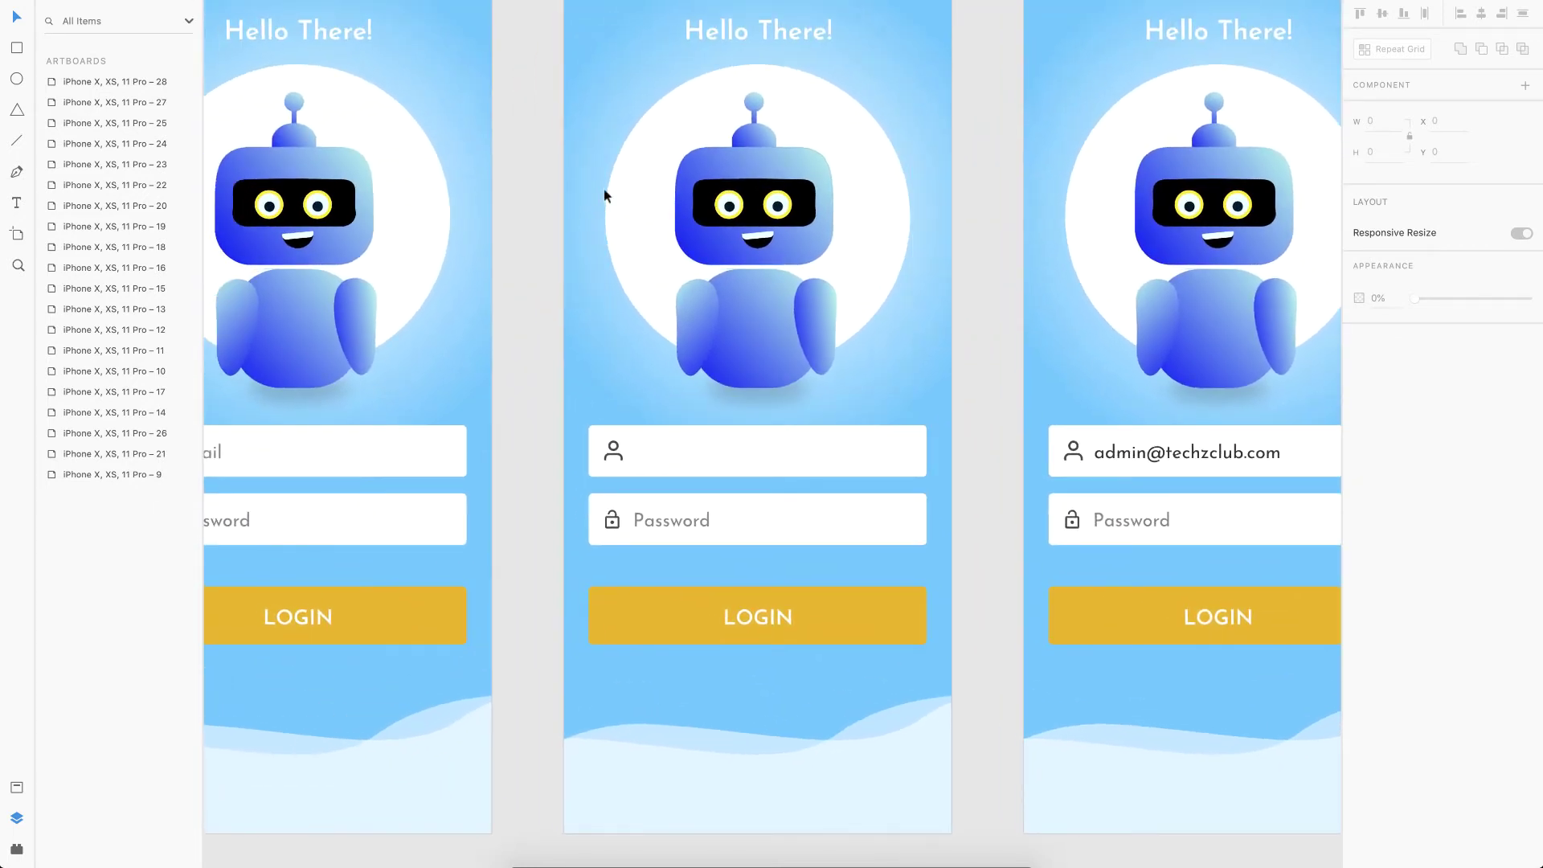
scroll(711, 208, "up", 3)
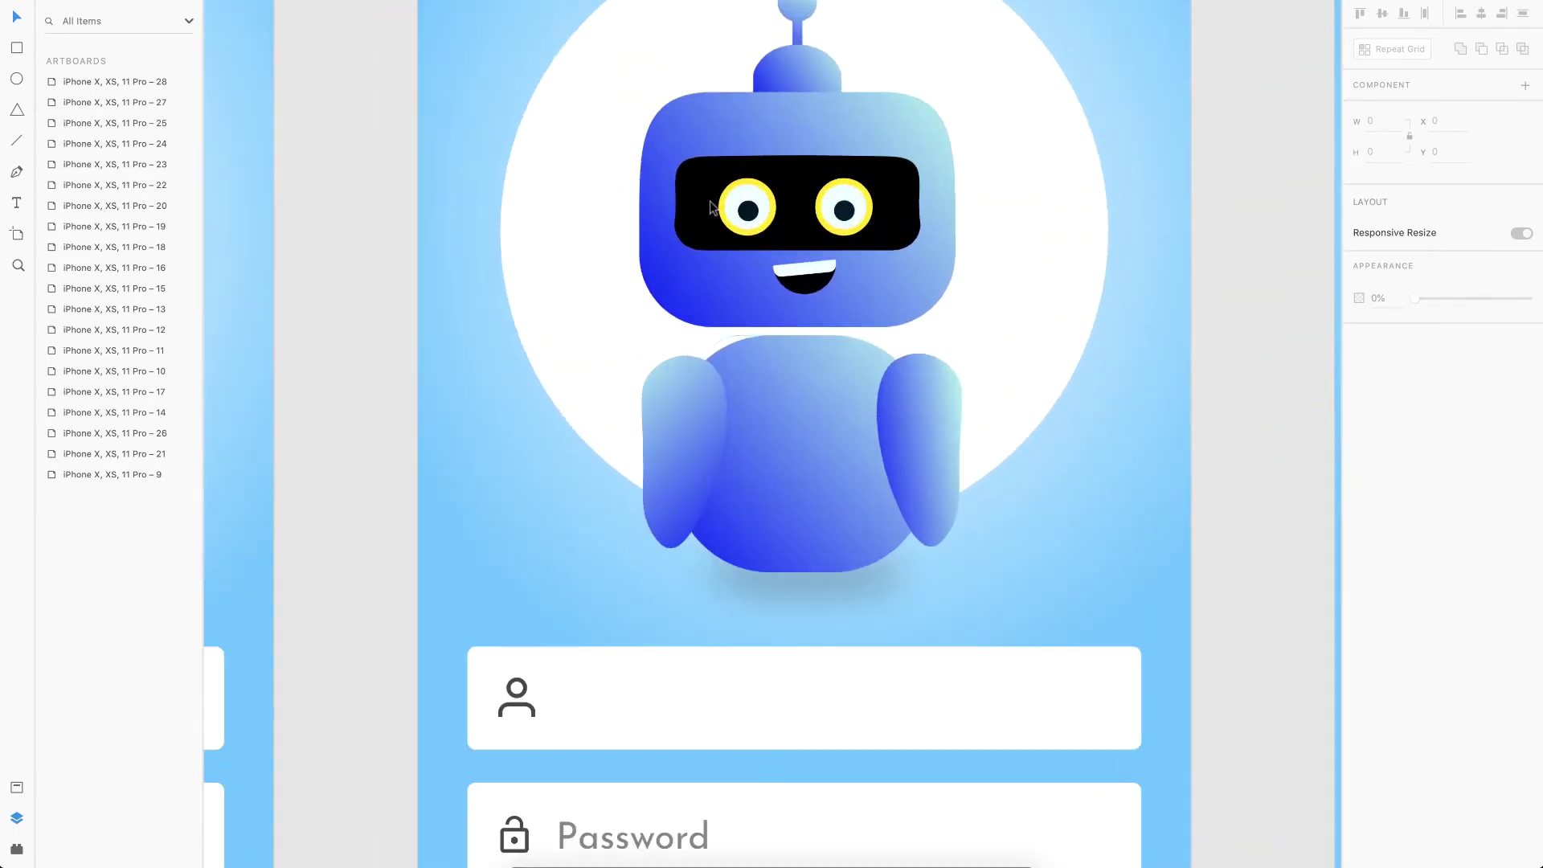
scroll(711, 207, "up", 5)
left_click(750, 217)
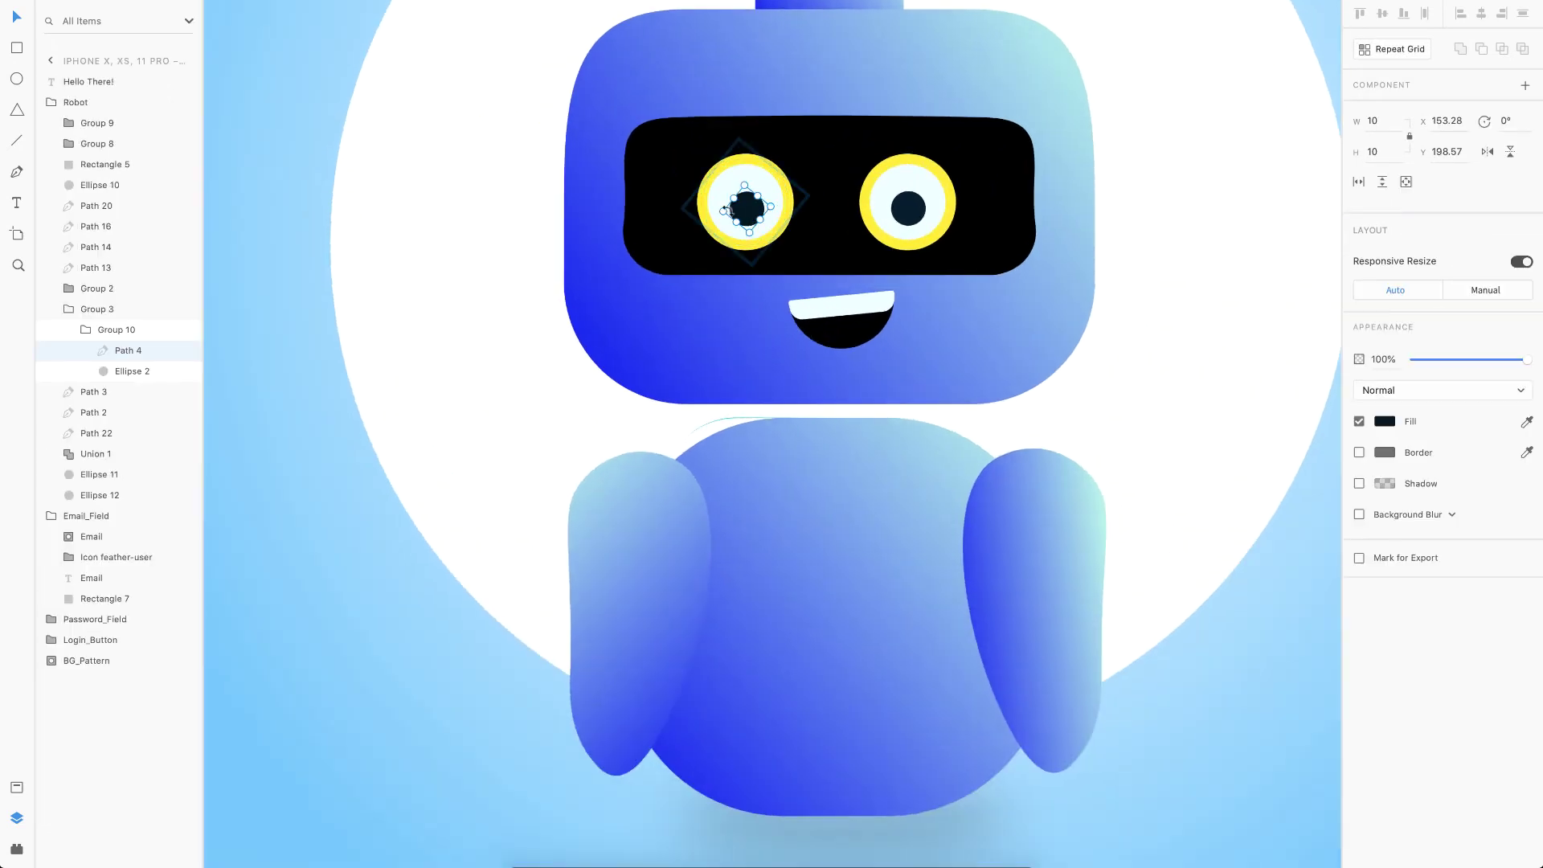
left_click(1386, 126)
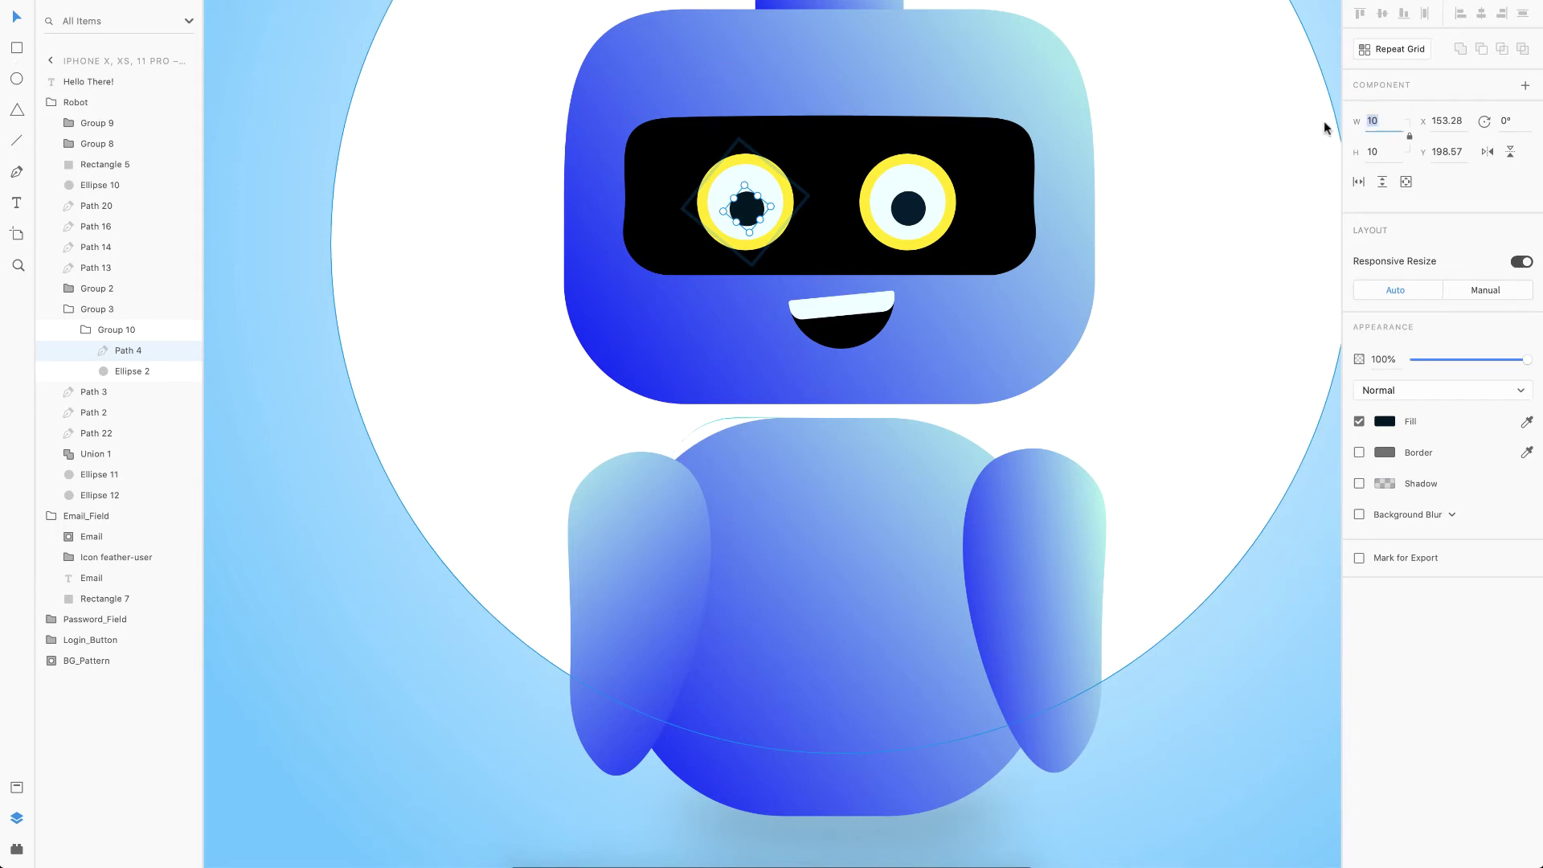
type("5")
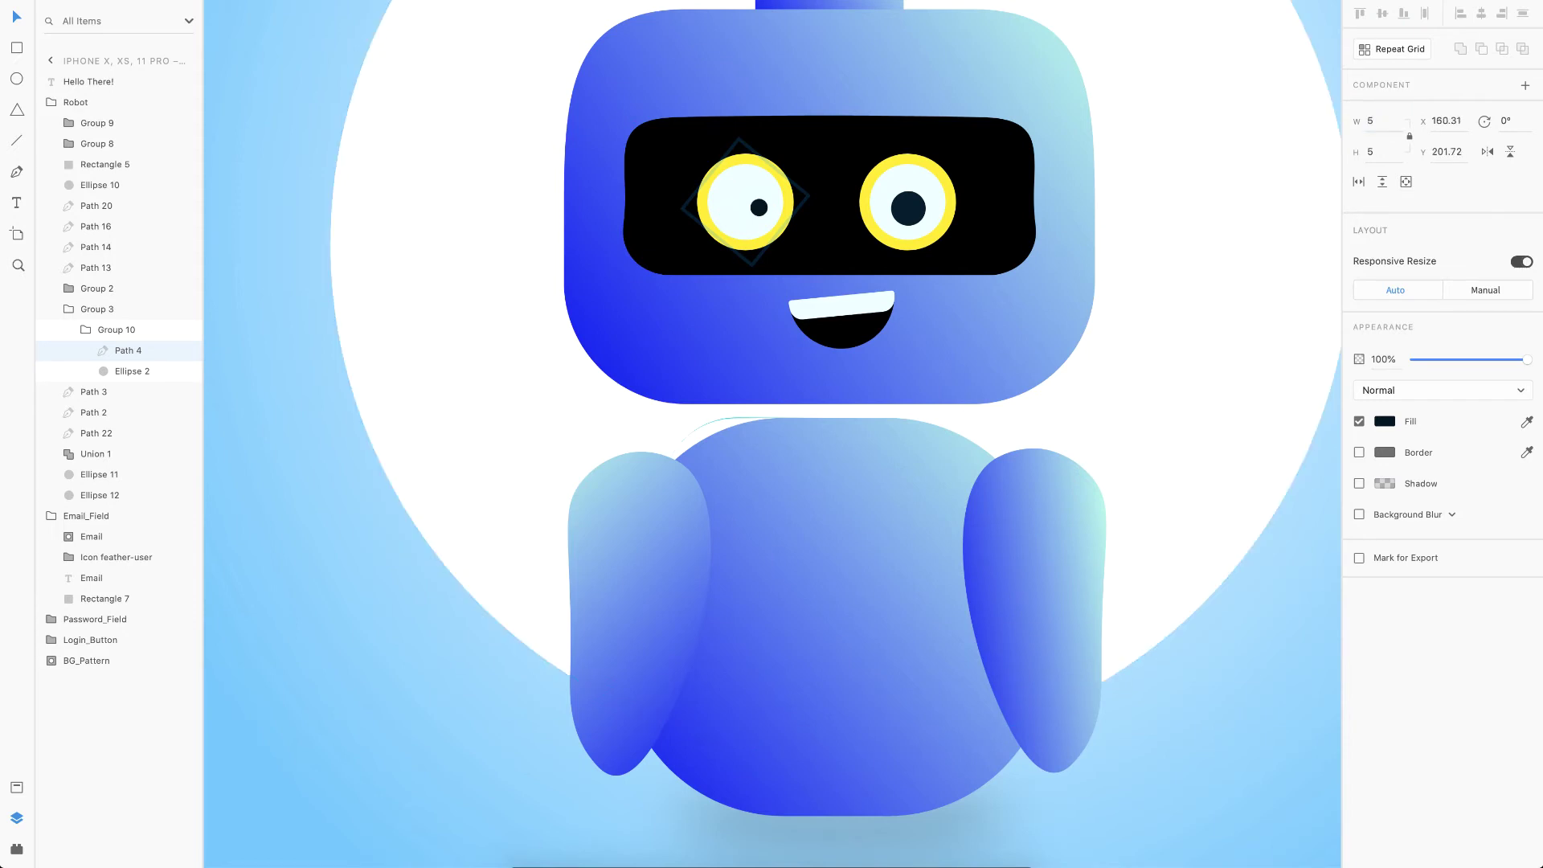
key("Return")
scroll(755, 222, "up", 3)
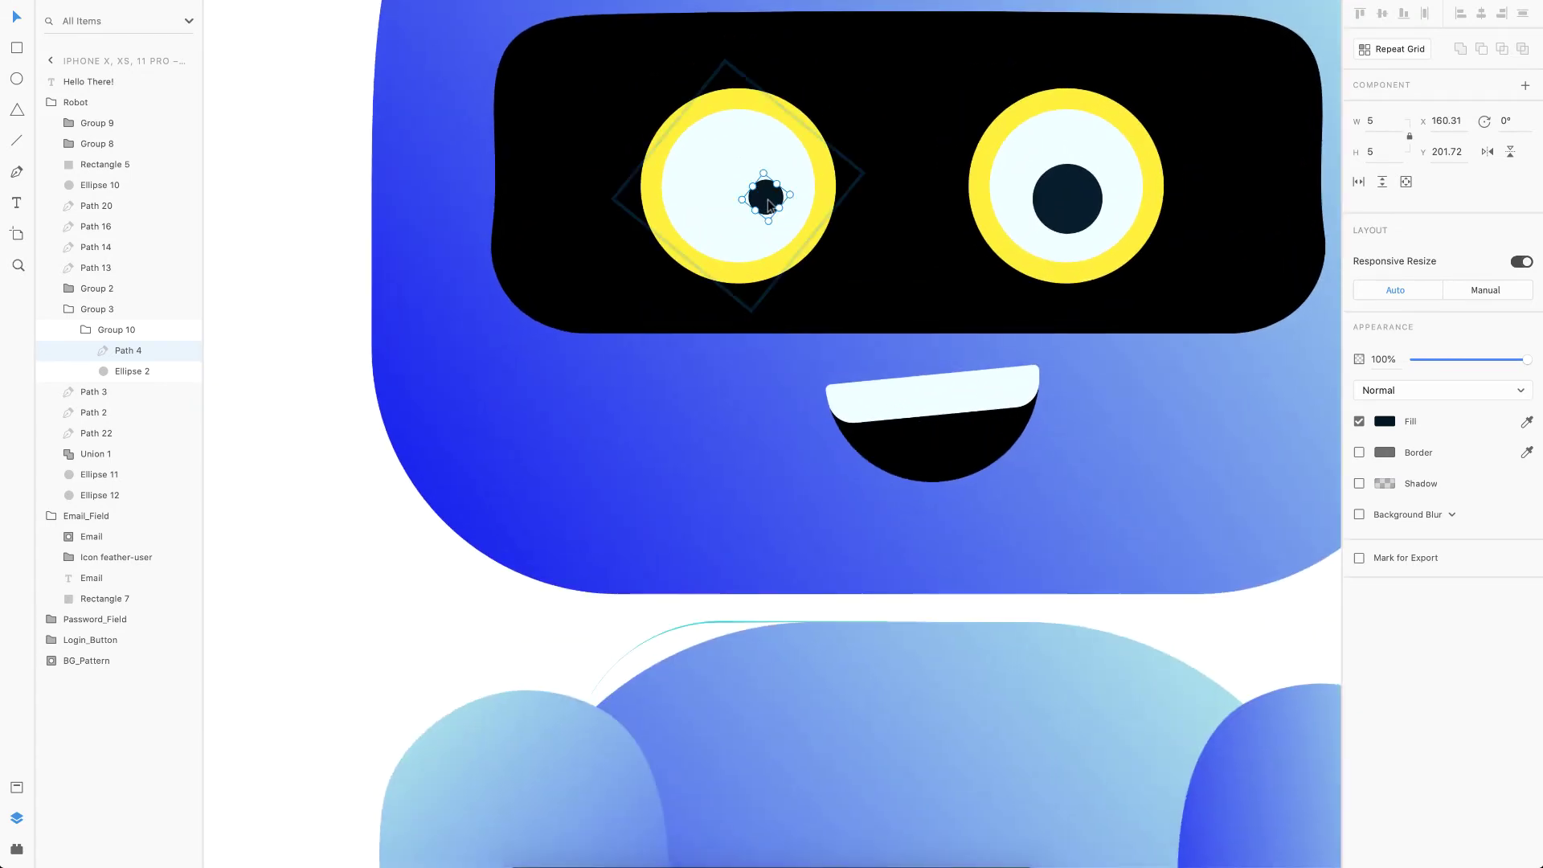
left_click_drag(769, 204, 701, 225)
Shrink the pupil of the other eye on artboard 27 to 5 × 5 and move it to the eye's lower left
left_click(1075, 210)
type("5")
key("Return")
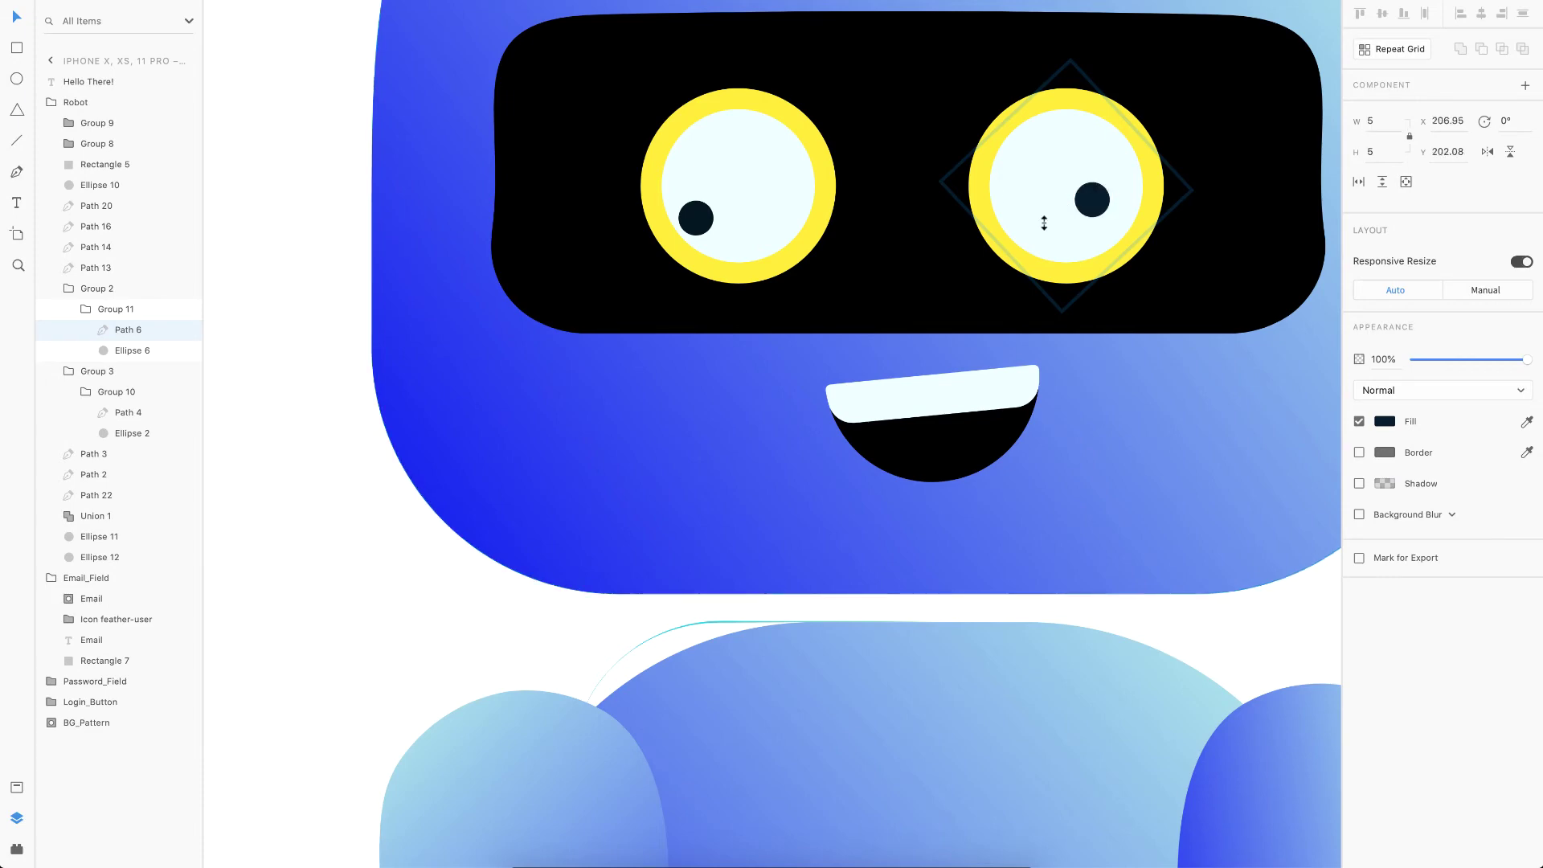
scroll(1045, 225, "down", 5)
scroll(1140, 287, "down", 5)
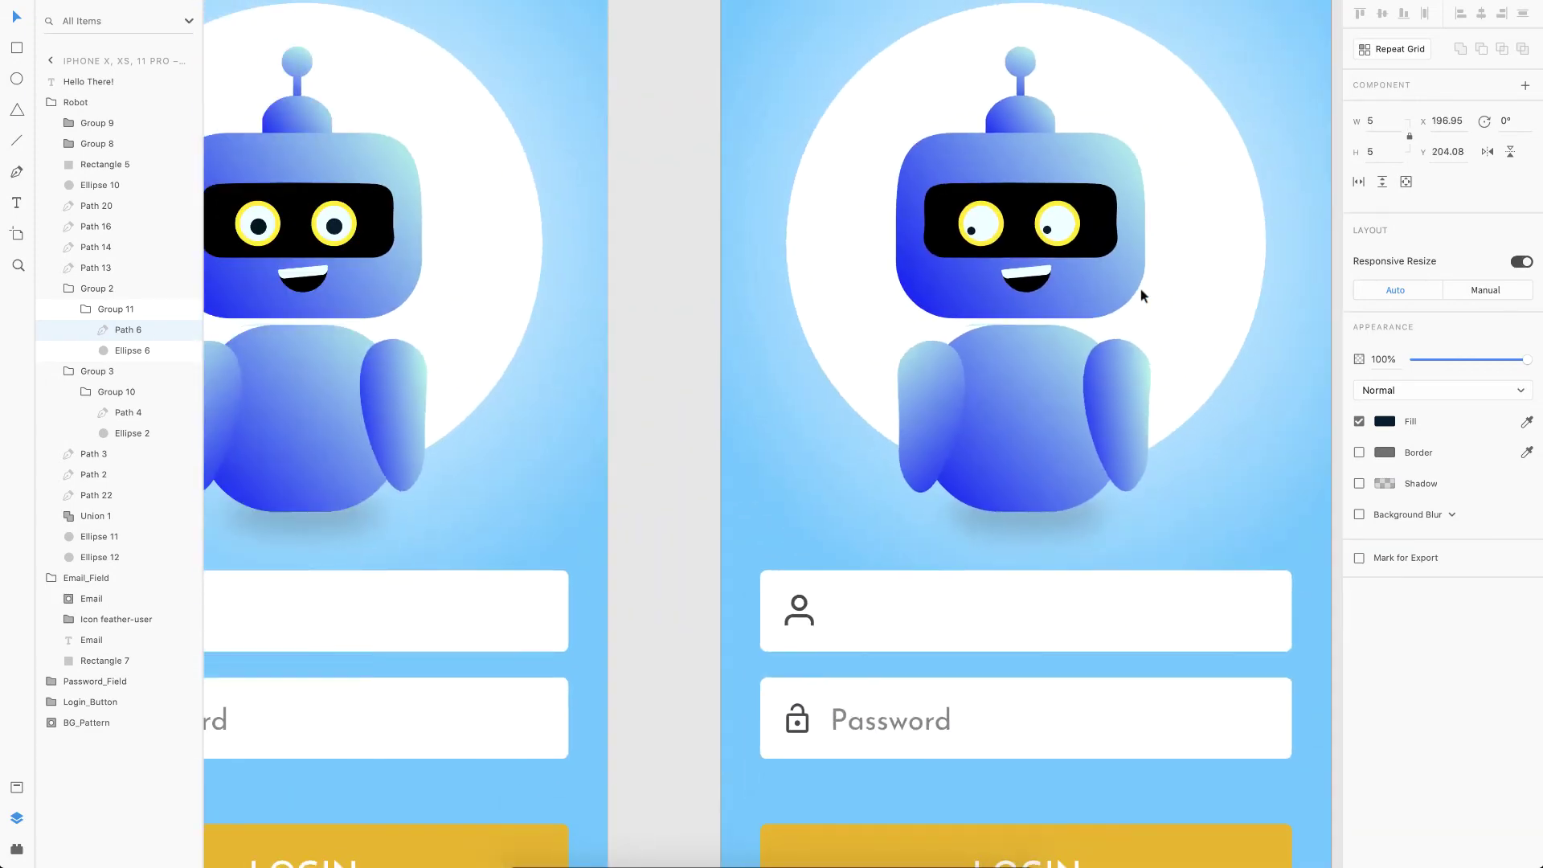
left_click(1254, 315)
Shrink both robot pupils on artboard 28 and move them to the lower left of the eyes to match artboard 27
scroll(1133, 210, "up", 3)
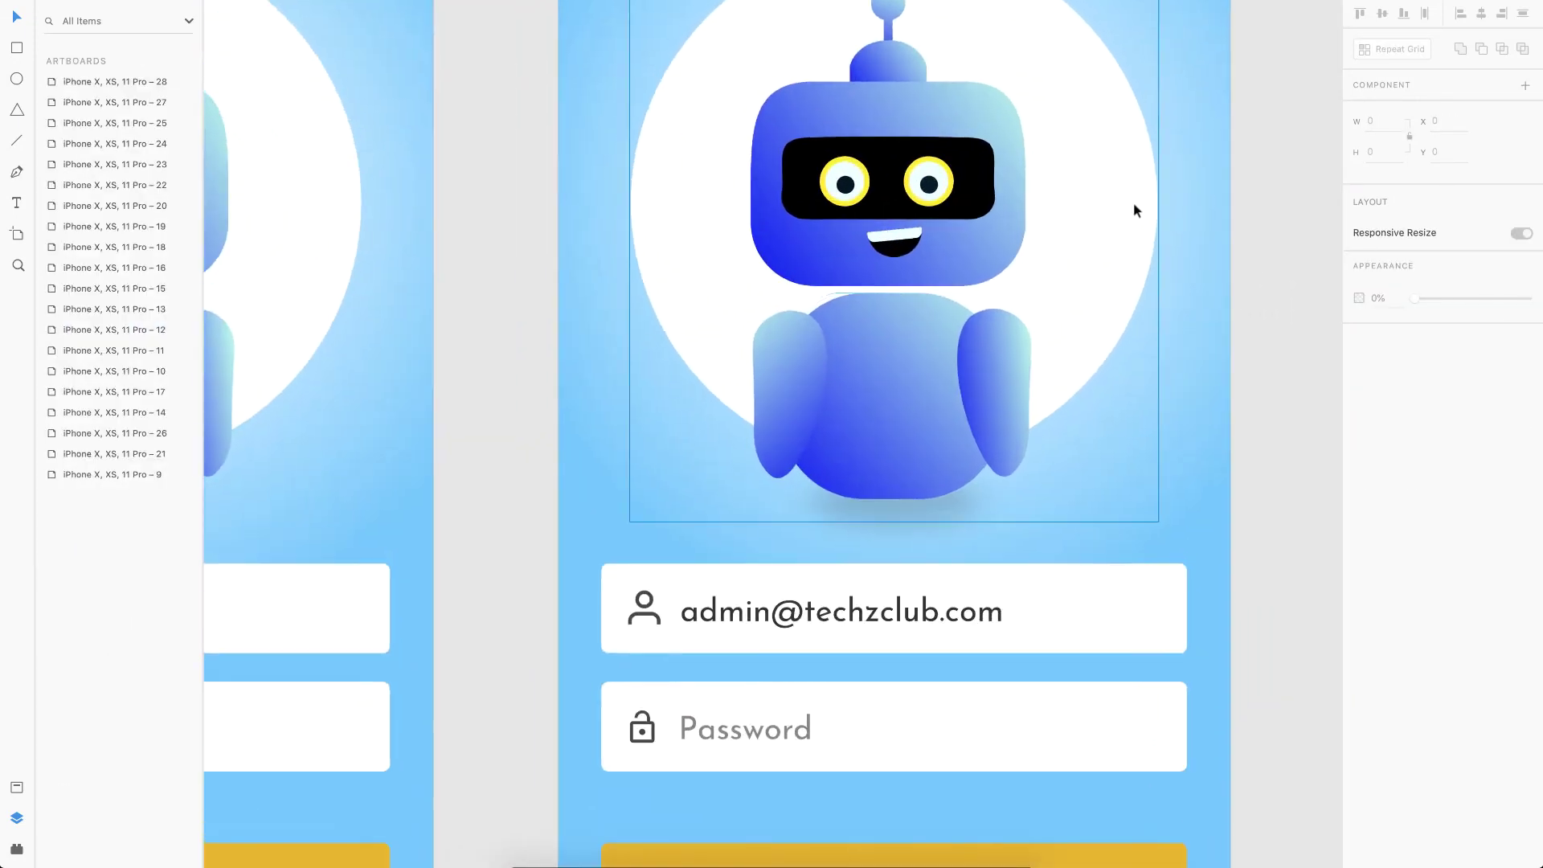
scroll(1020, 214, "left", 3)
left_click(1026, 174)
scroll(1033, 192, "up", 5)
scroll(1033, 193, "right", 3)
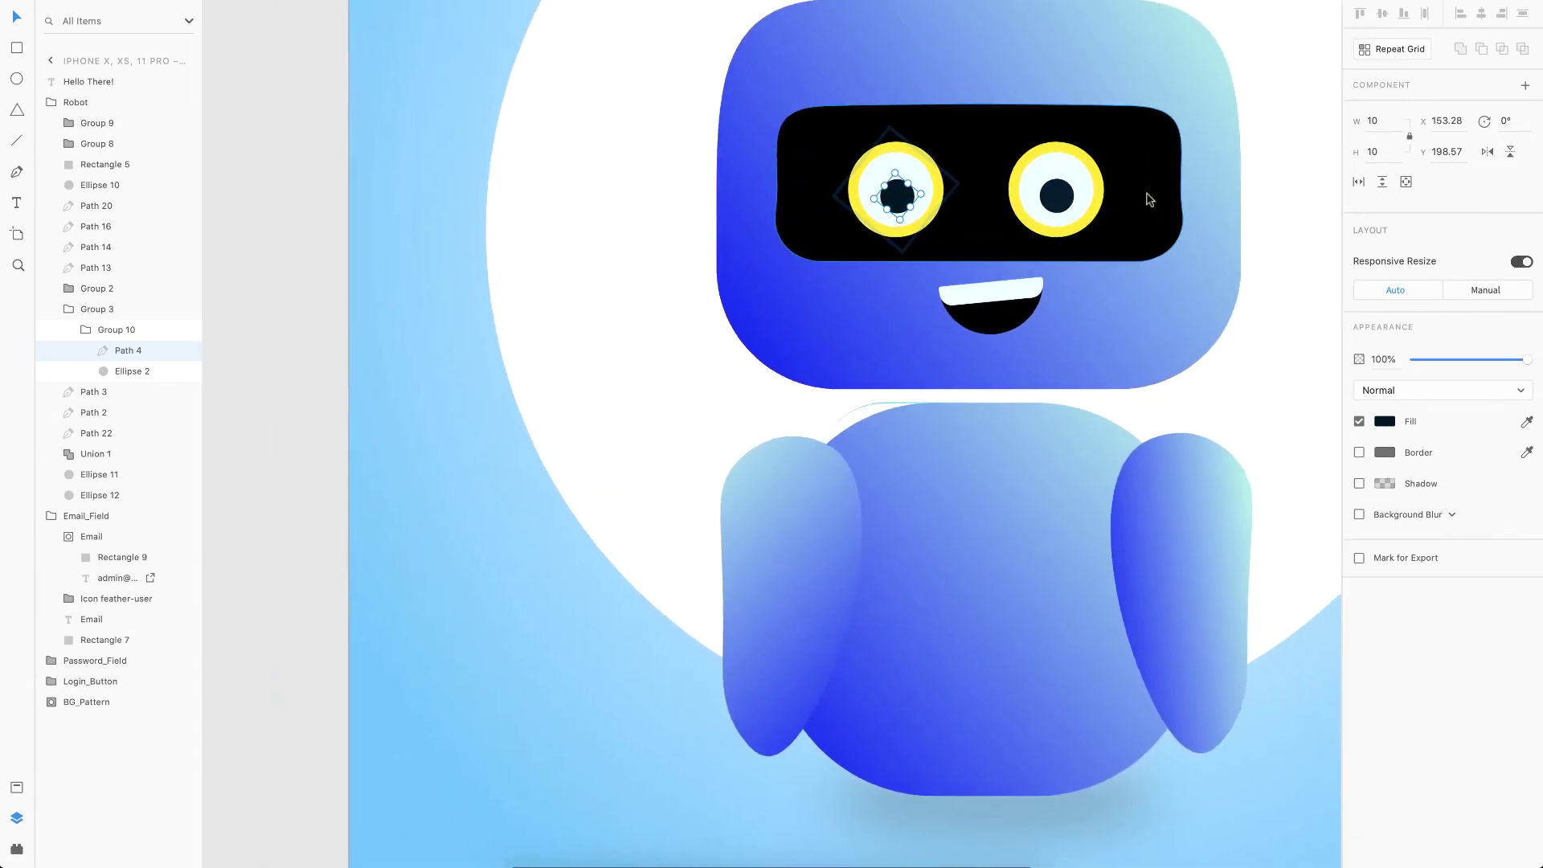
left_click(1170, 302)
scroll(1170, 302, "down", 5)
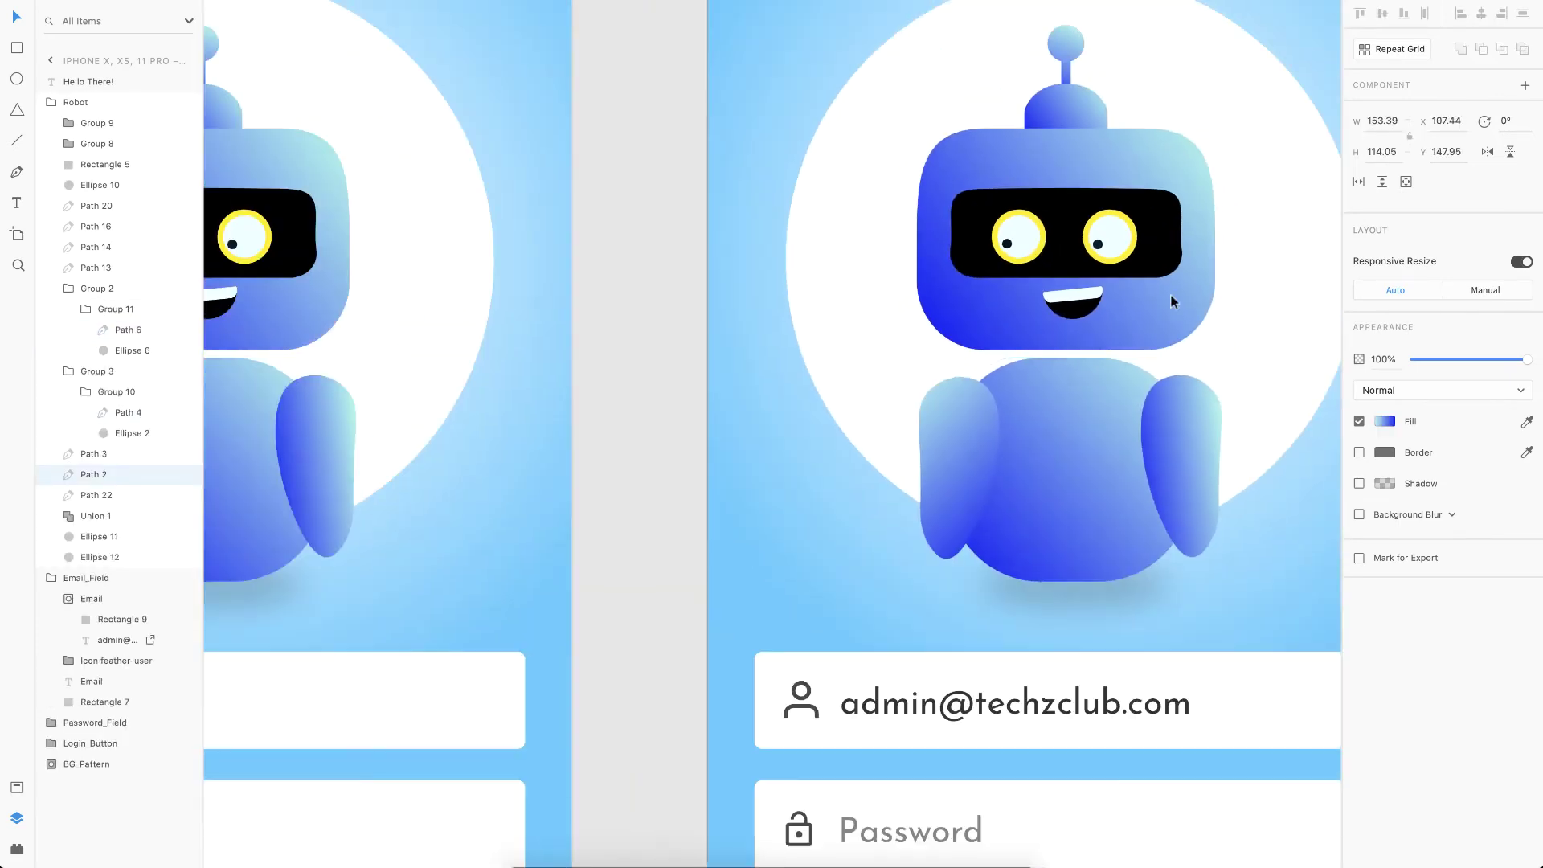
scroll(1170, 301, "left", 3)
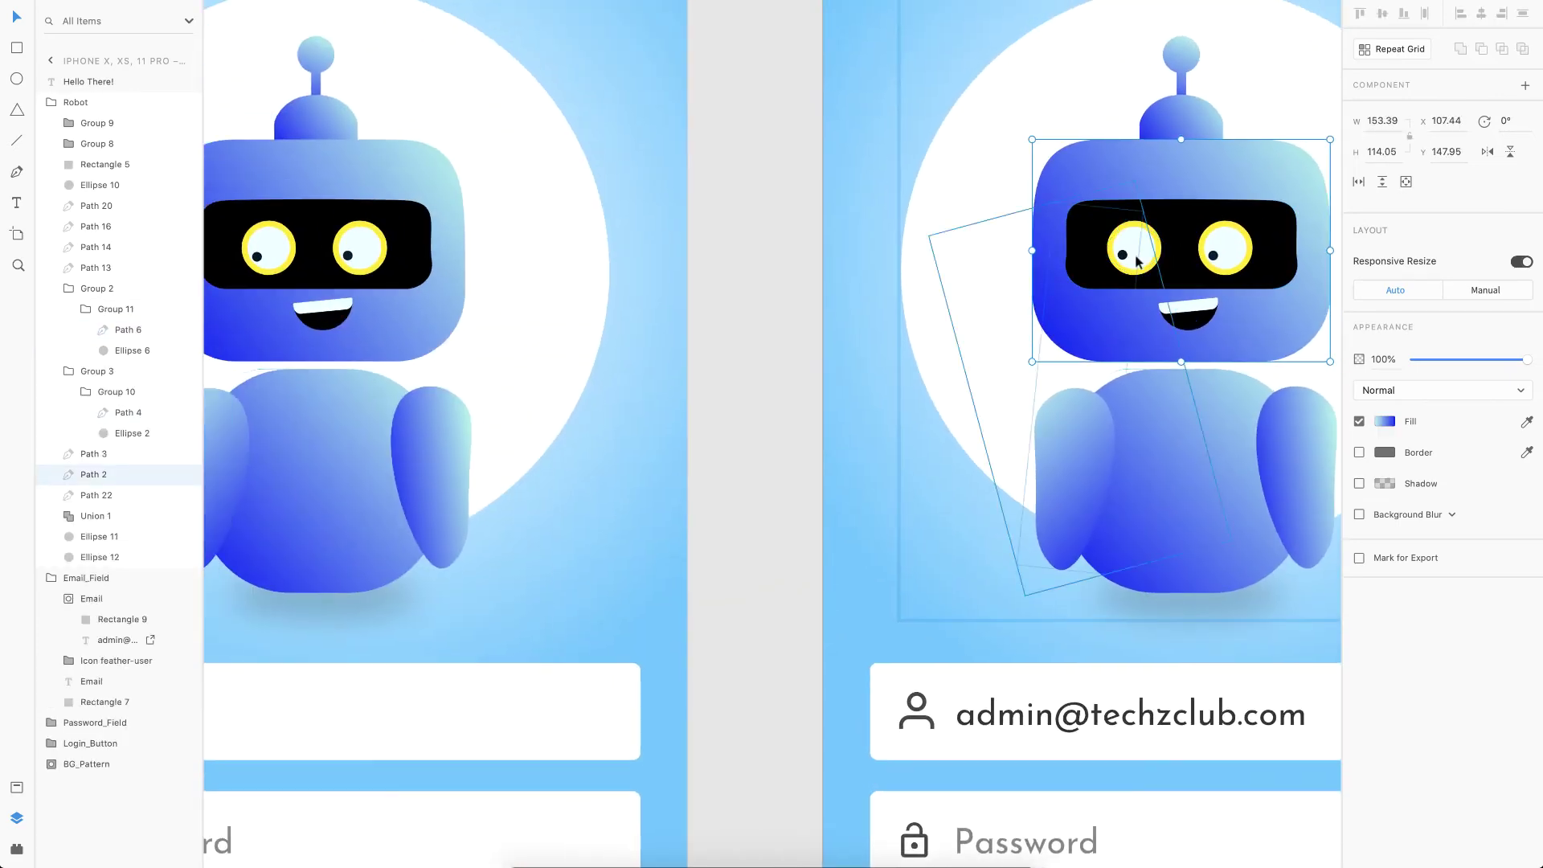
Rotate the robot's eye groups on artboard 28, Group 3 to 37° and Group 2 to 30°, so the pupils look toward the lower right
scroll(1240, 300, "right", 2)
scroll(1241, 300, "up", 4)
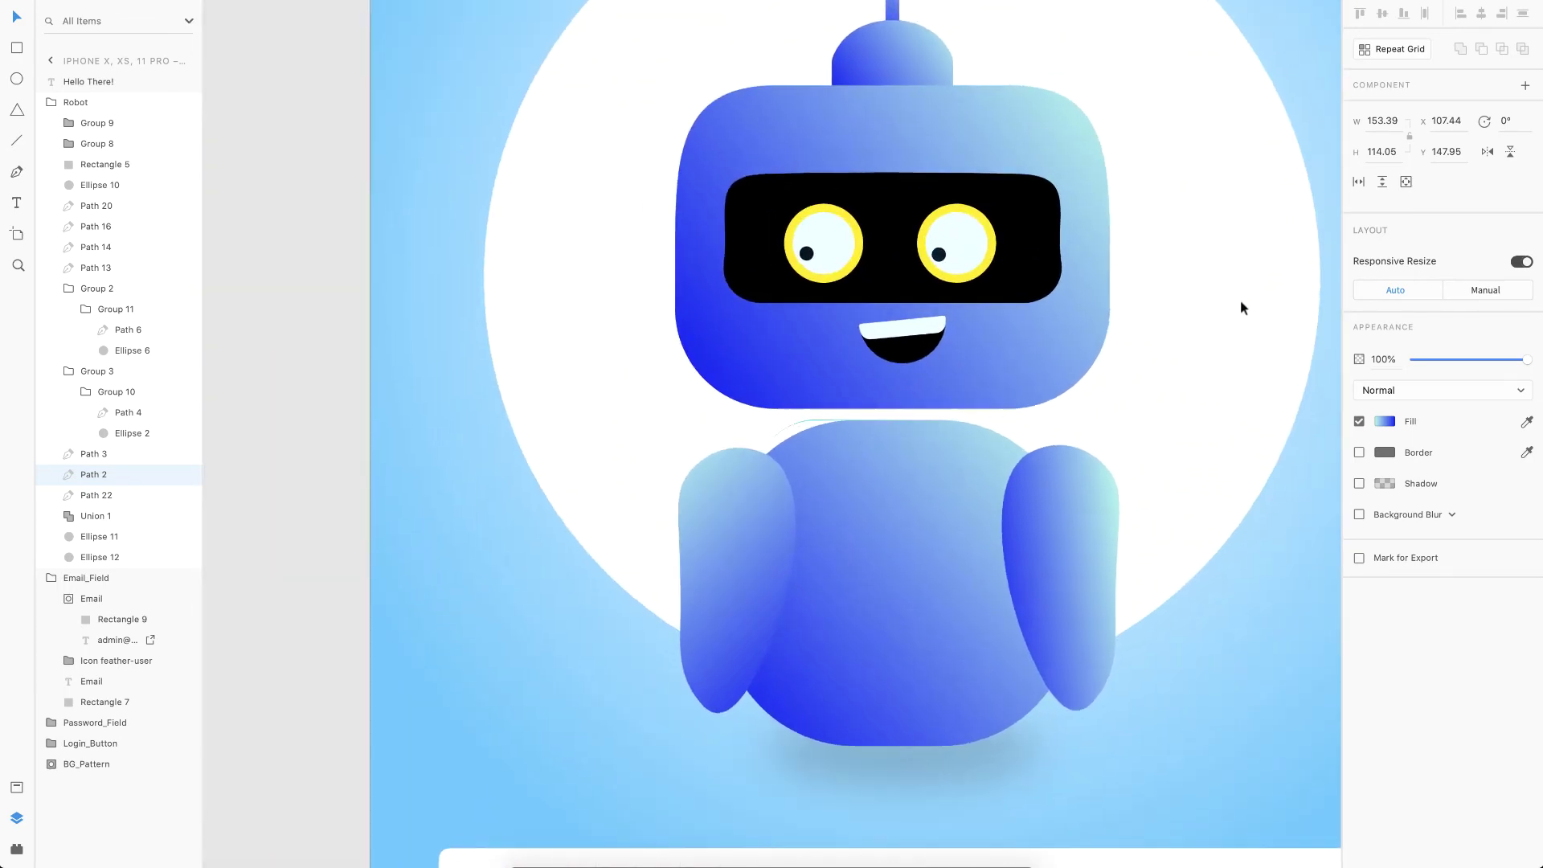
left_click(844, 262)
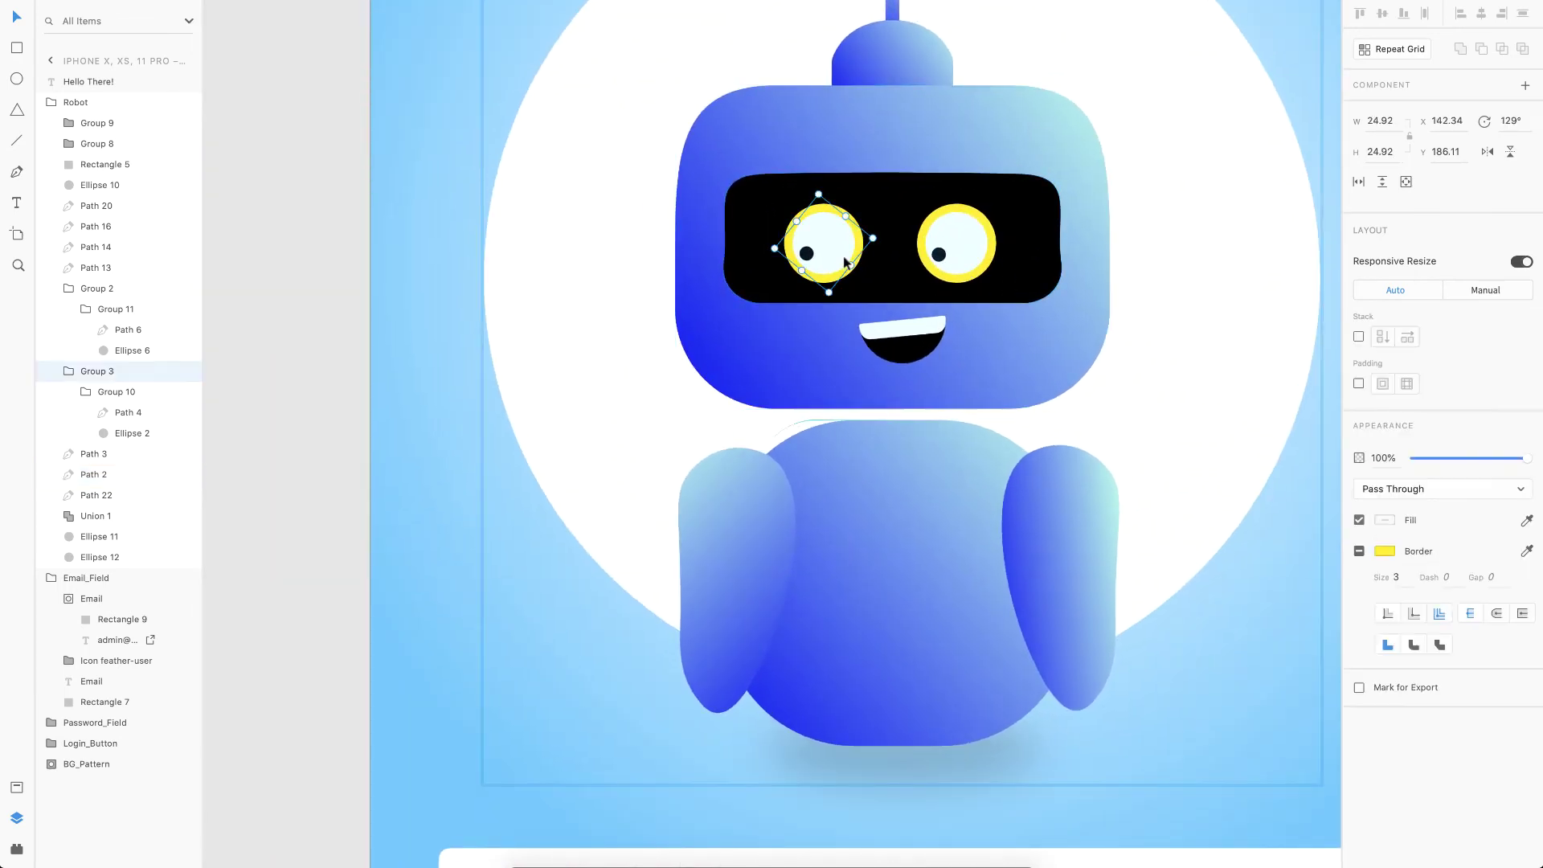
left_click_drag(832, 295, 914, 230)
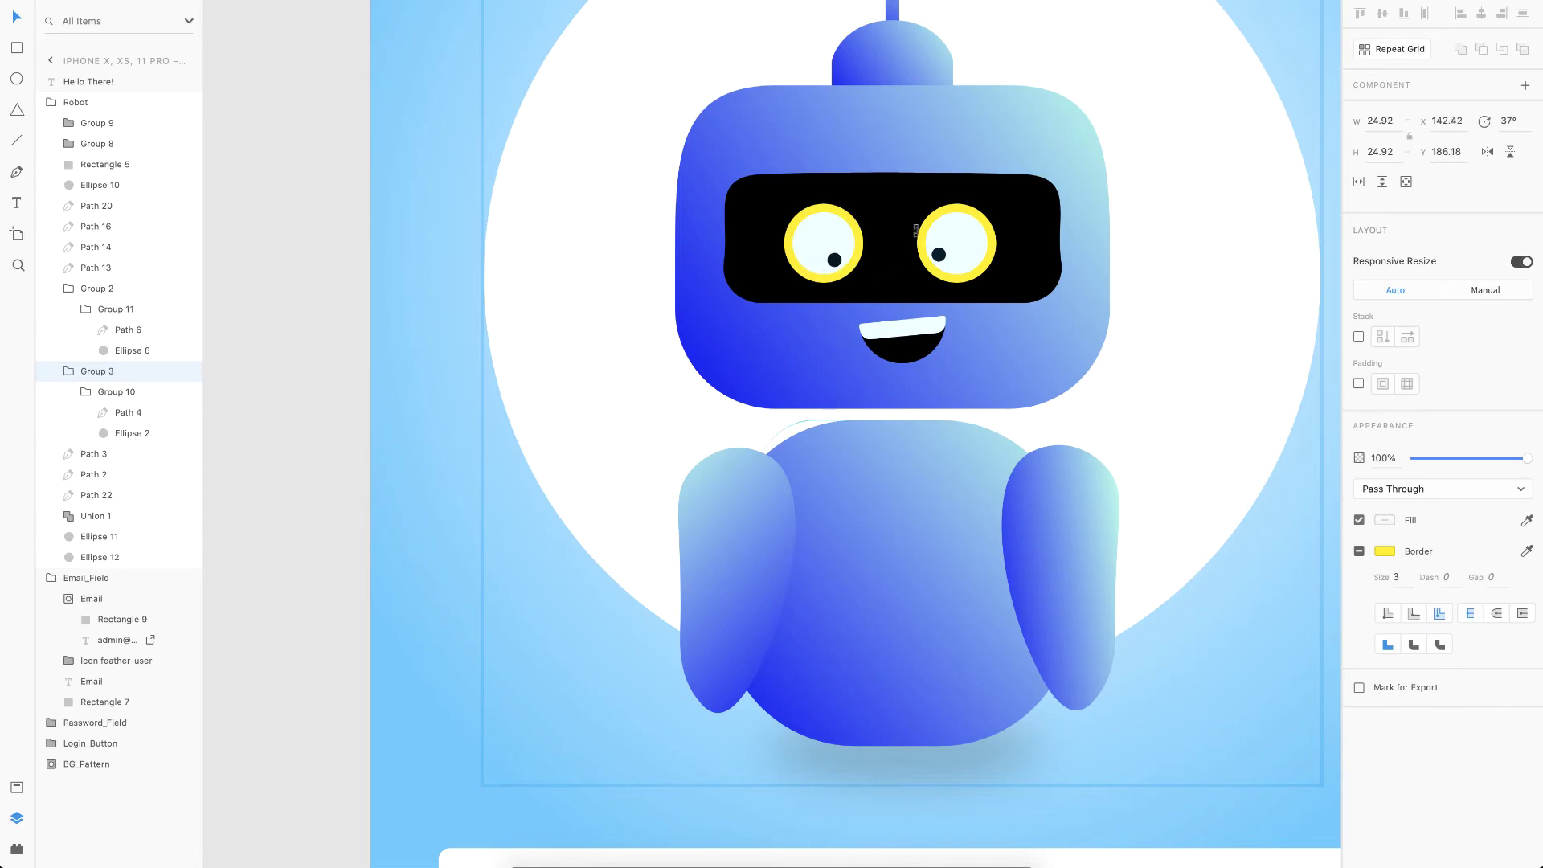
left_click(962, 283)
left_click_drag(962, 283, 1068, 209)
key("super+0")
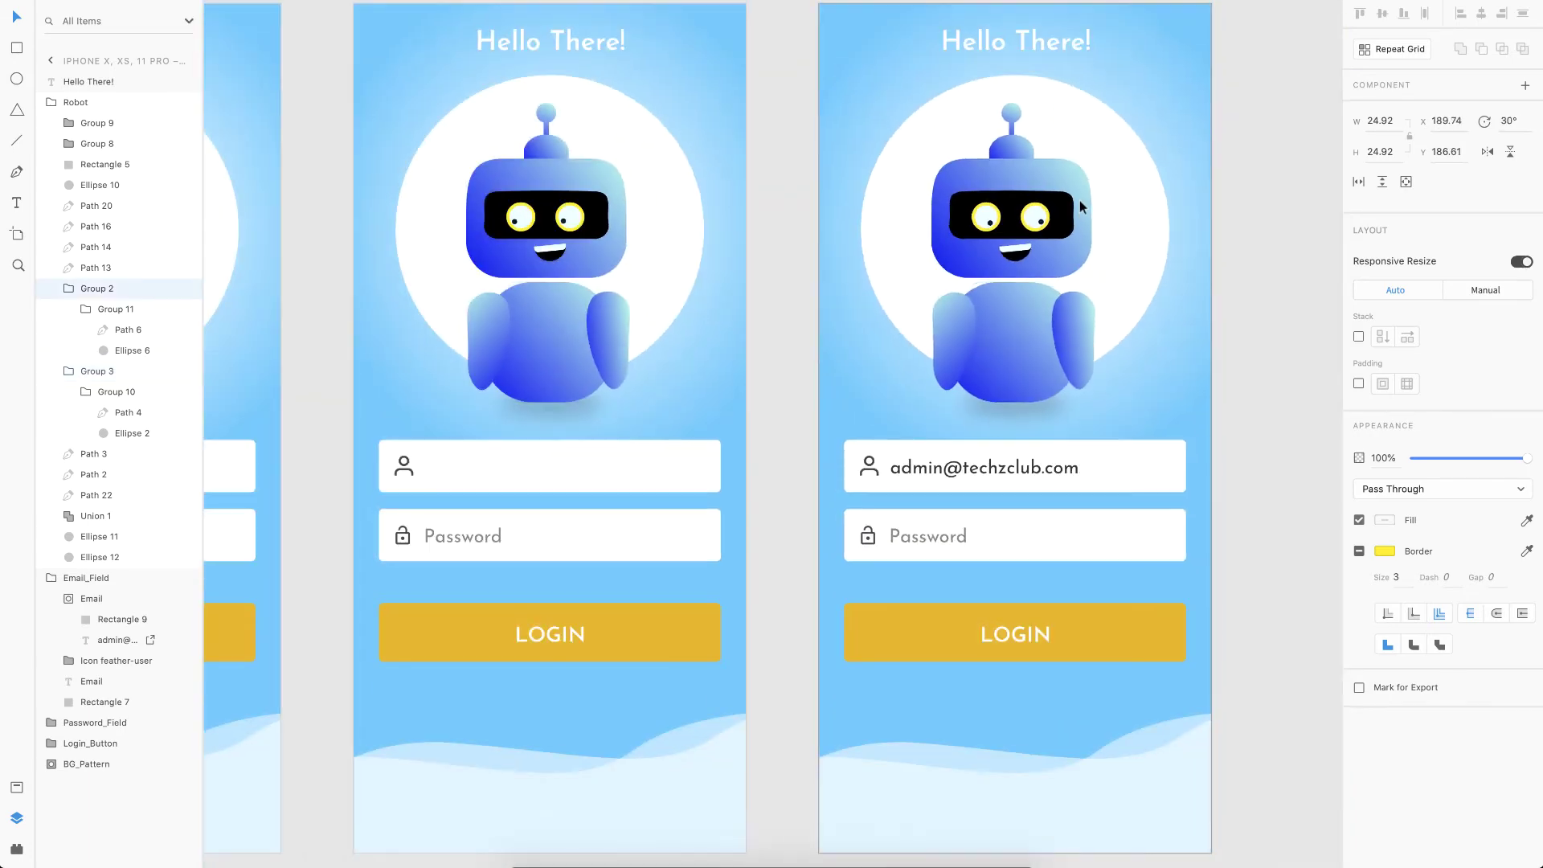
left_click(1231, 246)
Switch to Prototype mode and link artboard iPhone X, XS, 11 Pro – 25 to artboard 26
scroll(1232, 246, "down", 3)
scroll(1232, 245, "down", 2)
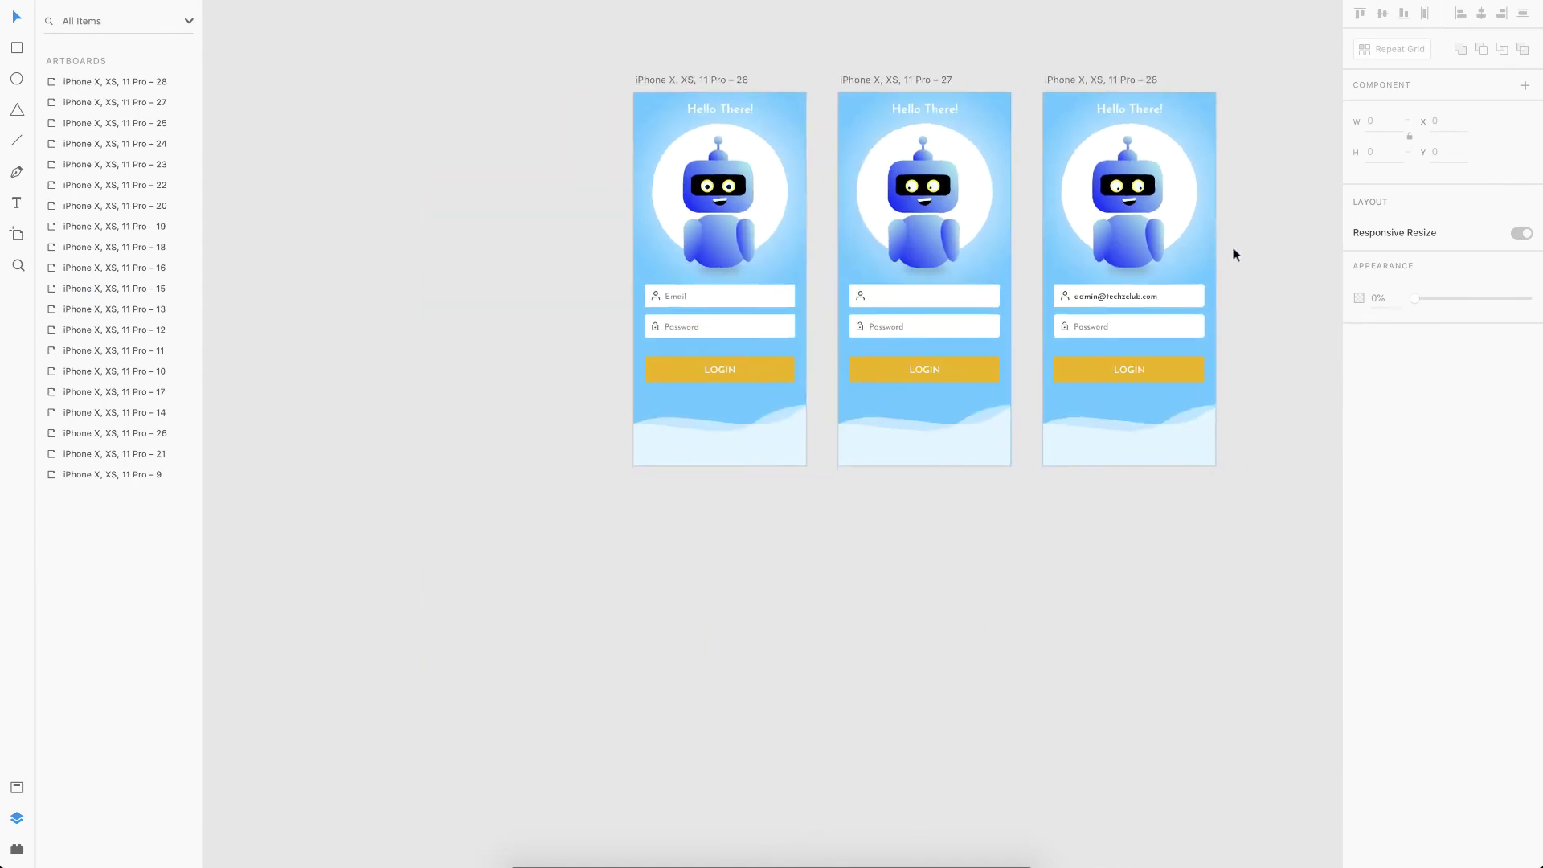
scroll(741, 195, "up", 5)
scroll(740, 196, "right", 2)
scroll(740, 195, "down", 1)
scroll(741, 195, "right", 2)
scroll(740, 195, "down", 4)
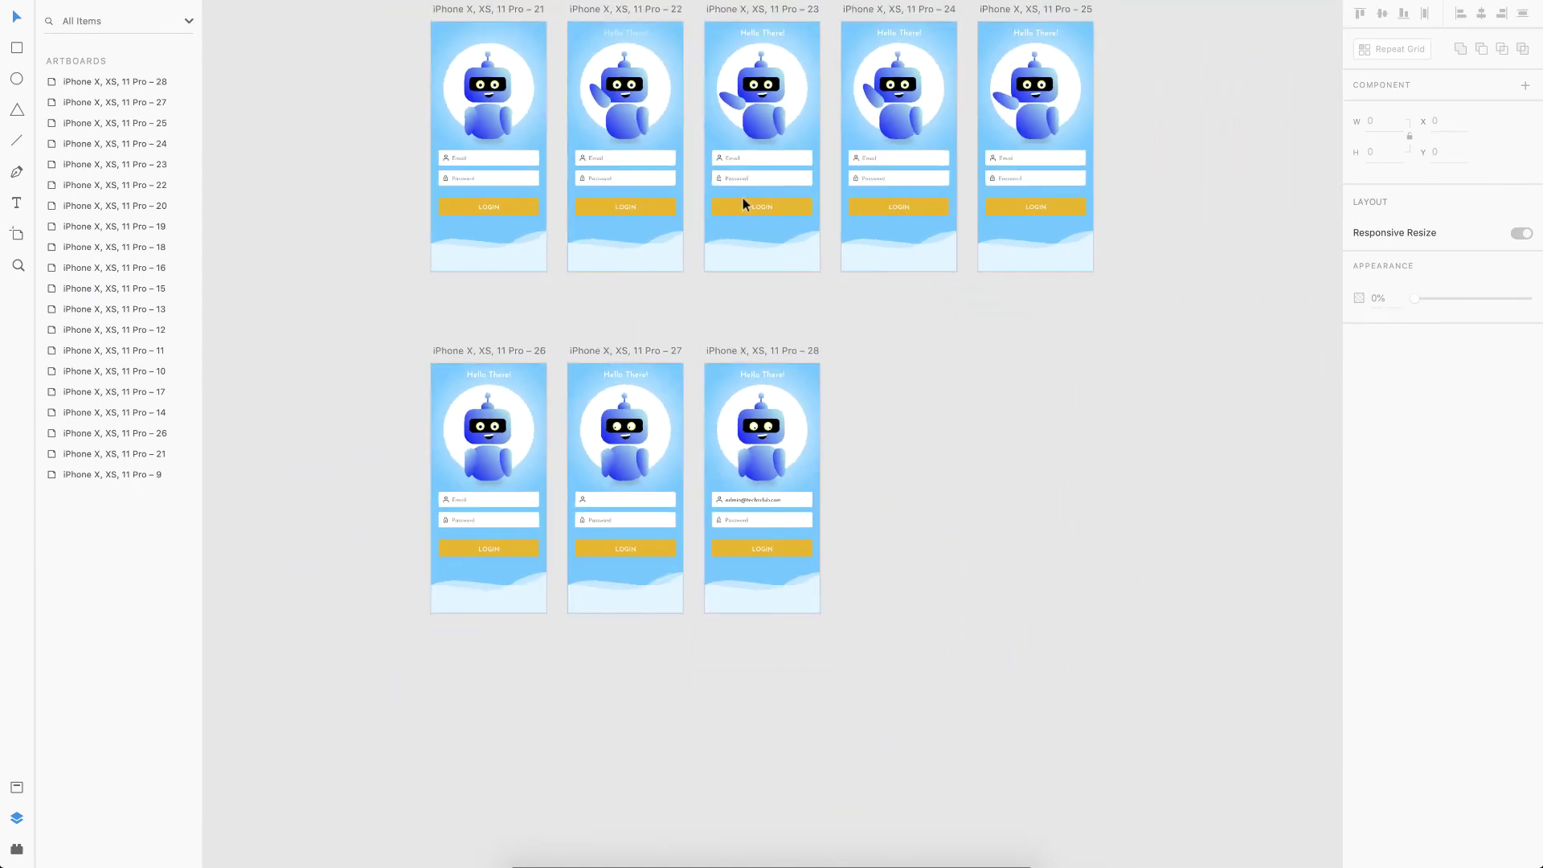
scroll(743, 197, "up", 1)
scroll(742, 198, "left", 1)
left_click(1069, 26)
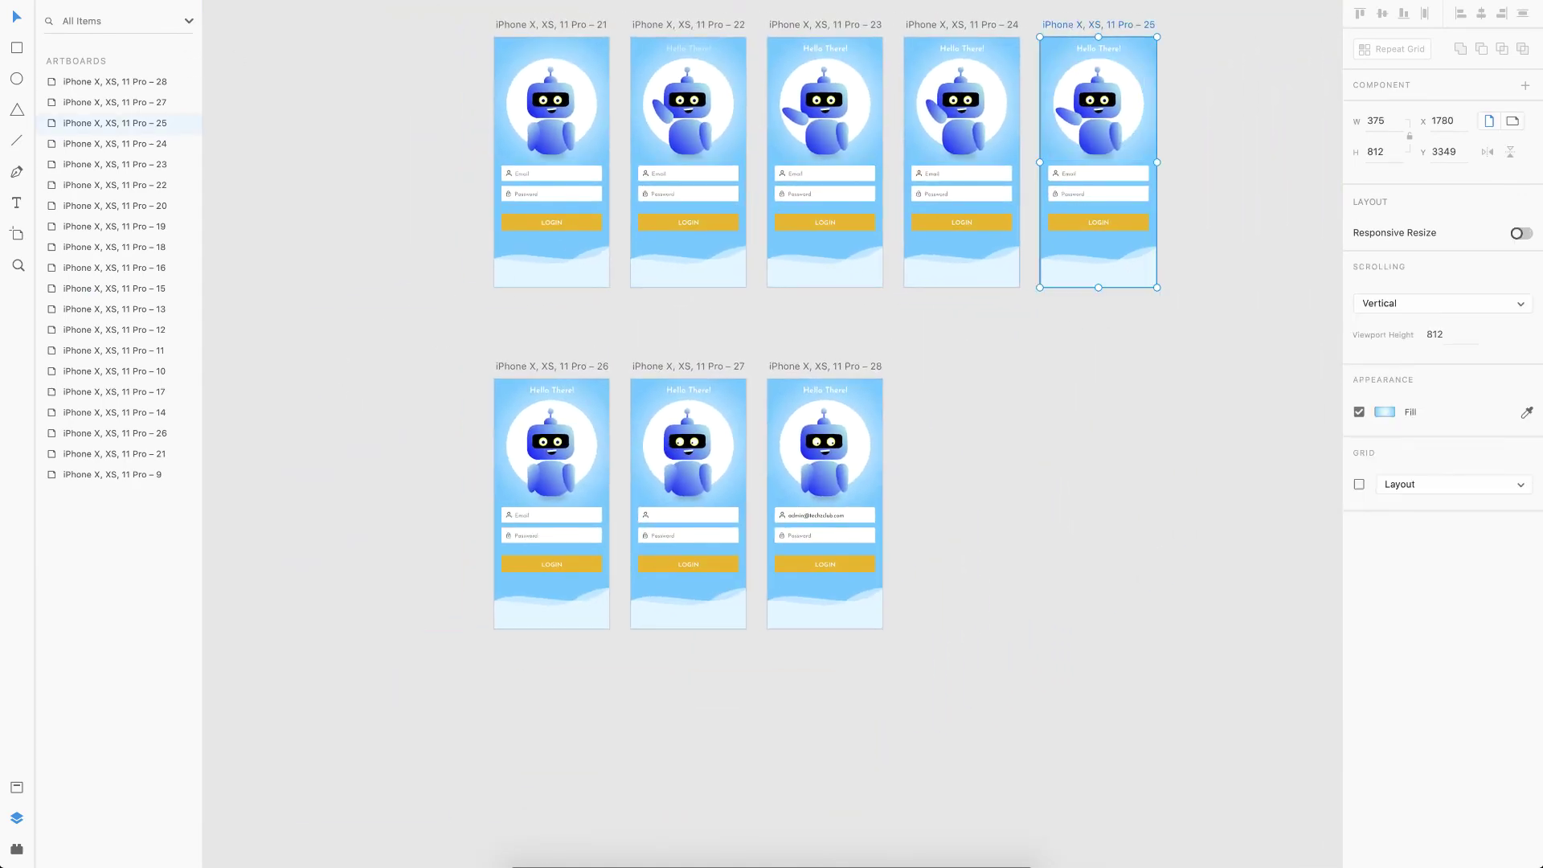
key("ctrl+Tab")
left_click_drag(1158, 146, 551, 456)
Link artboard 26's Email_Field group to artboard 27 with a Tap trigger and an Auto-Animate action
left_click(532, 368)
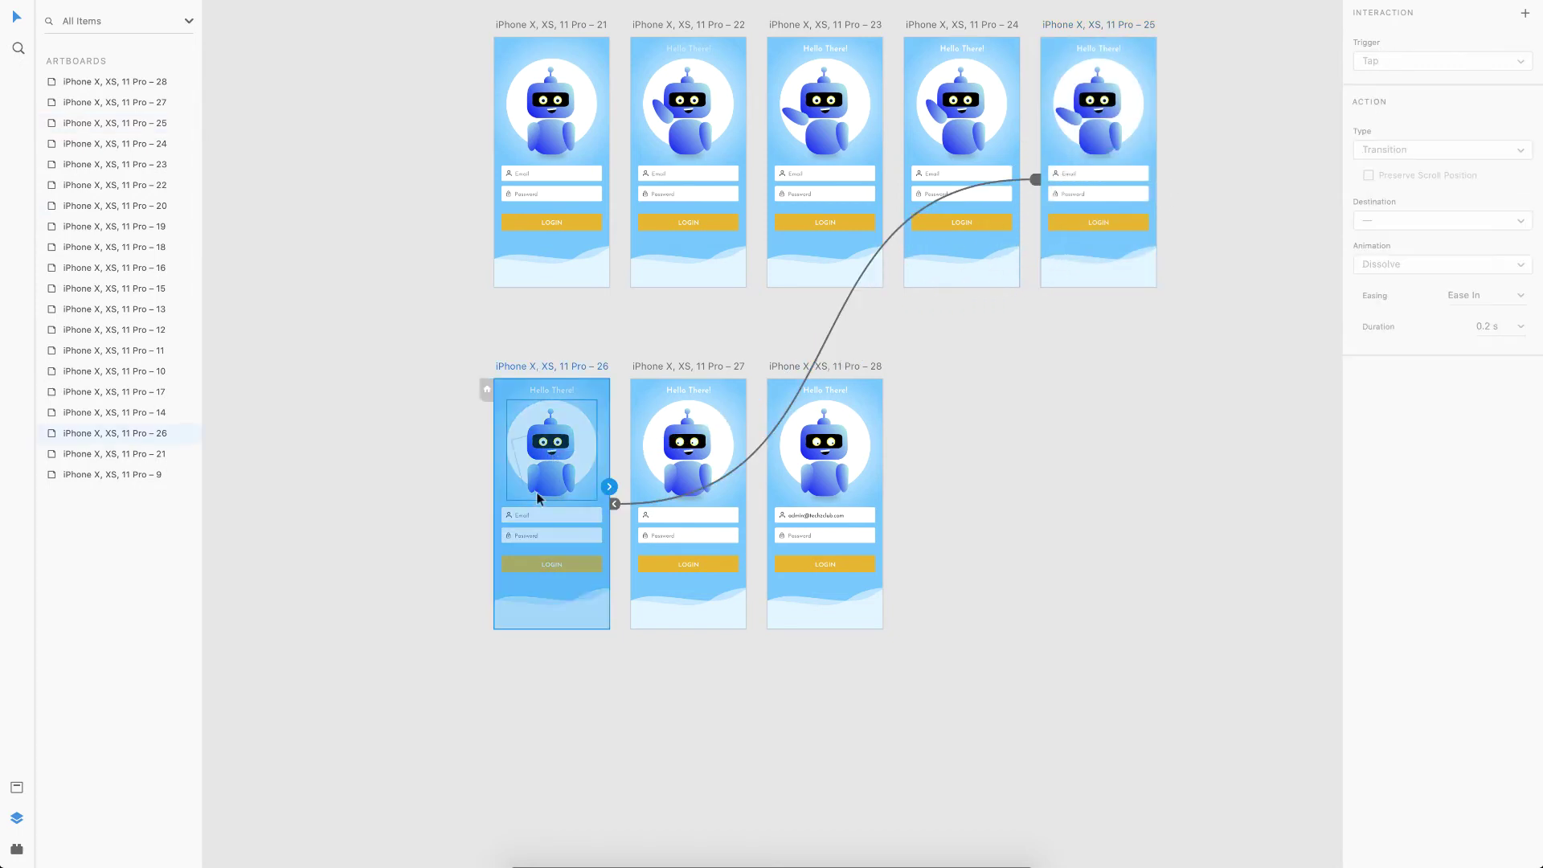
scroll(537, 491, "up", 2)
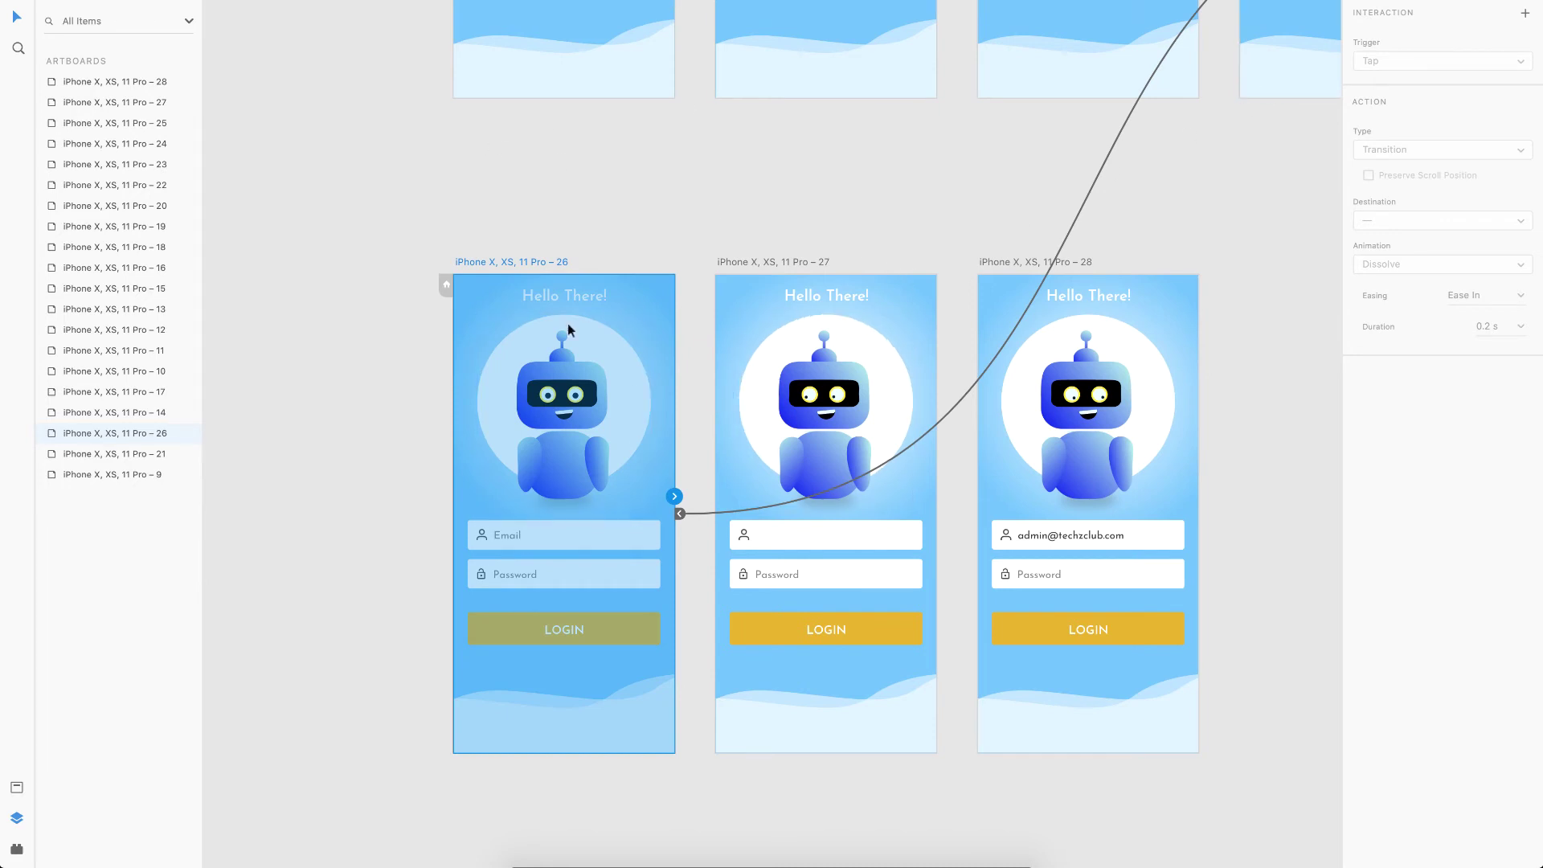
left_click(592, 533)
double_click(507, 536)
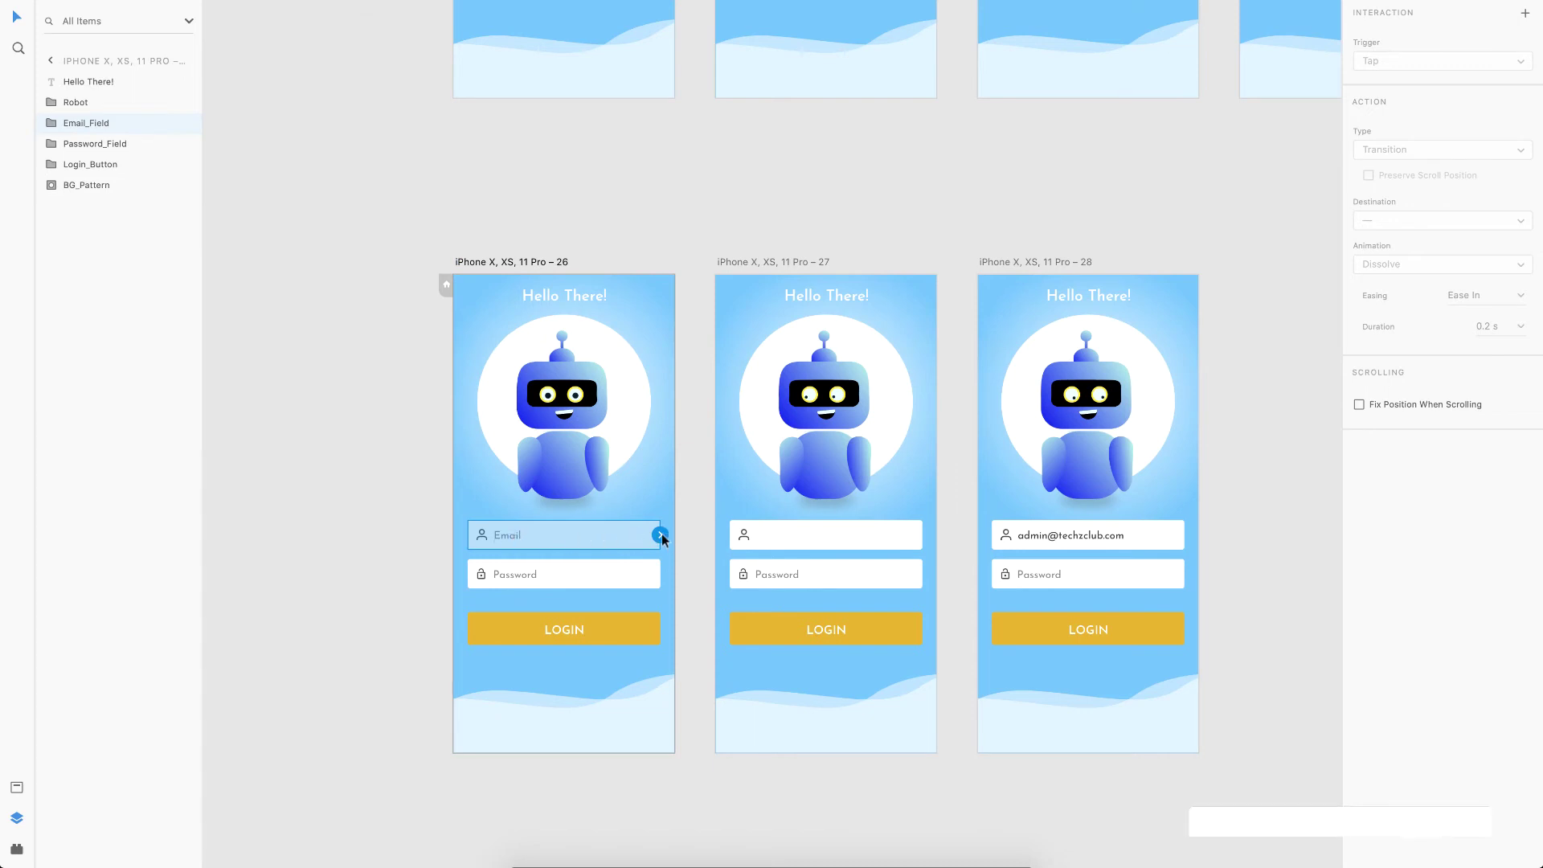
left_click_drag(662, 533, 816, 490)
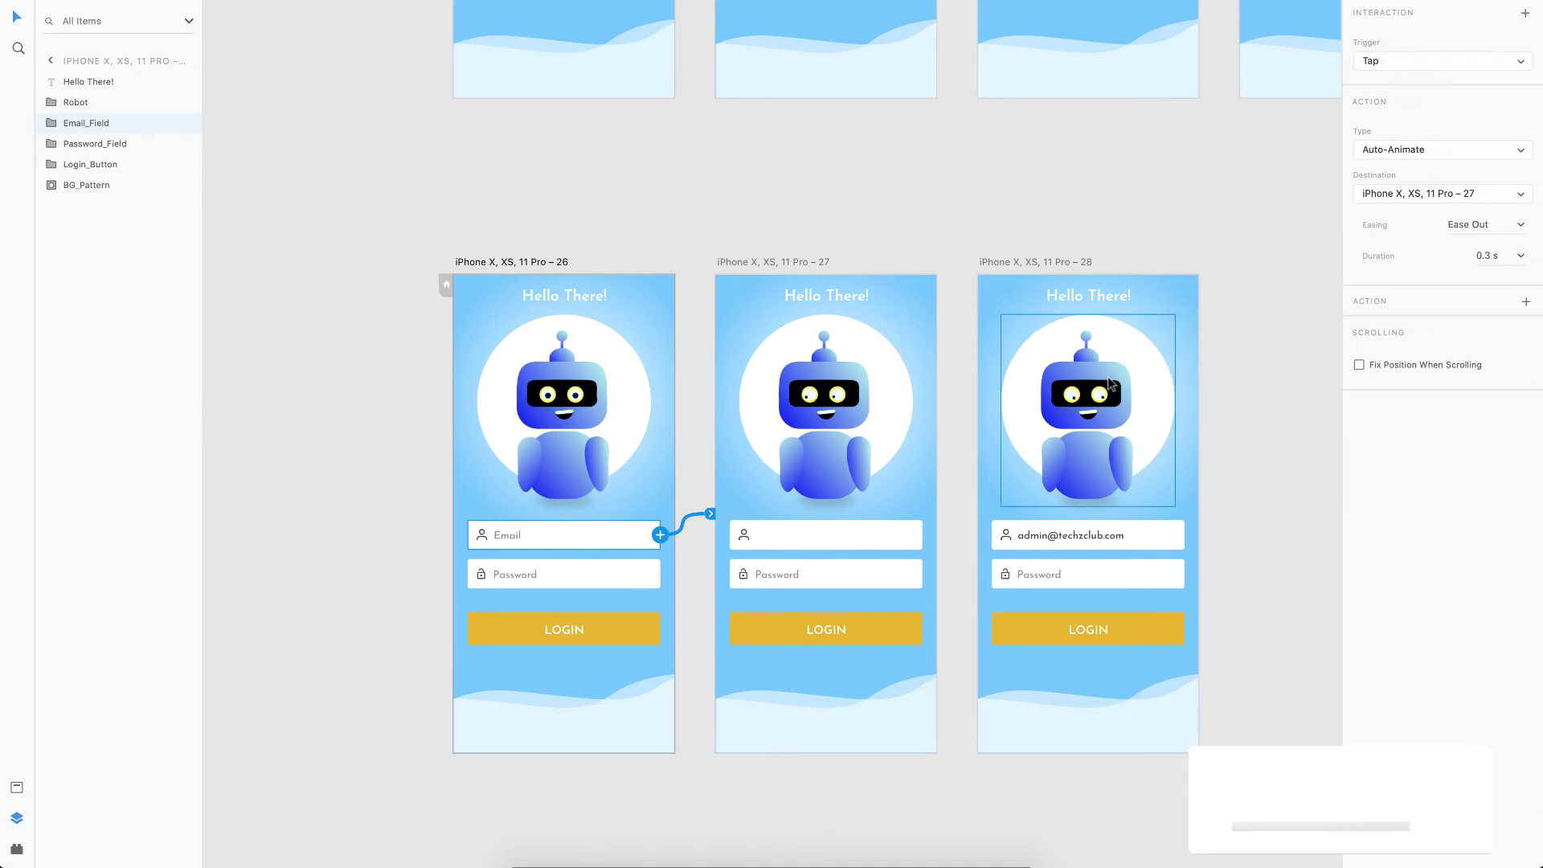
Link artboard 27 to artboard 28 with a Time trigger, 0 s delay, Auto-Animate, Ease Out easing and a 0.8 s duration
scroll(925, 464, "right", 2)
left_click(699, 244)
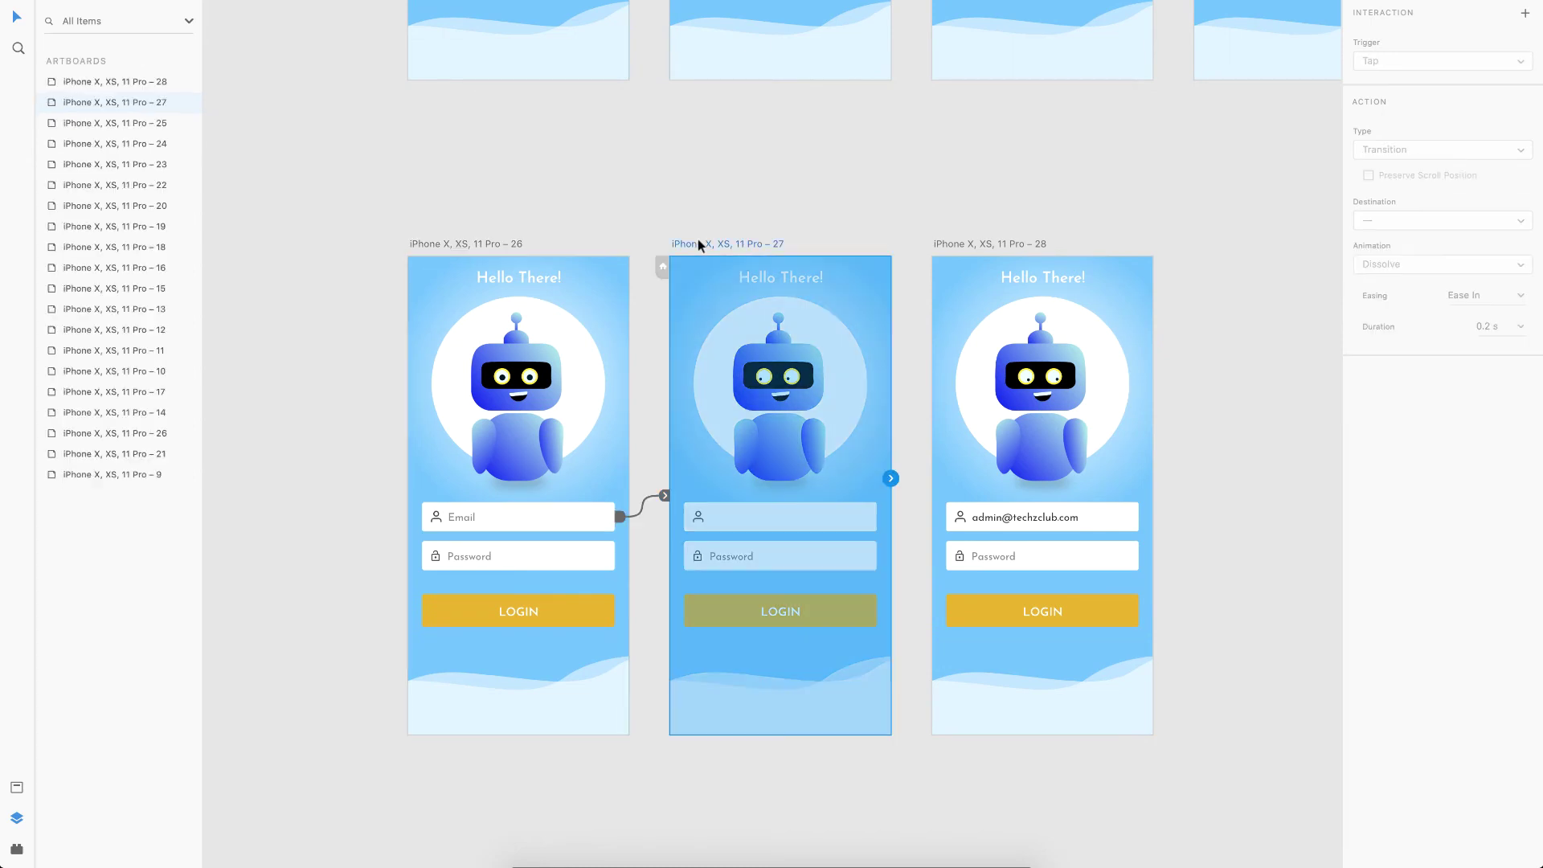
left_click_drag(890, 480, 996, 440)
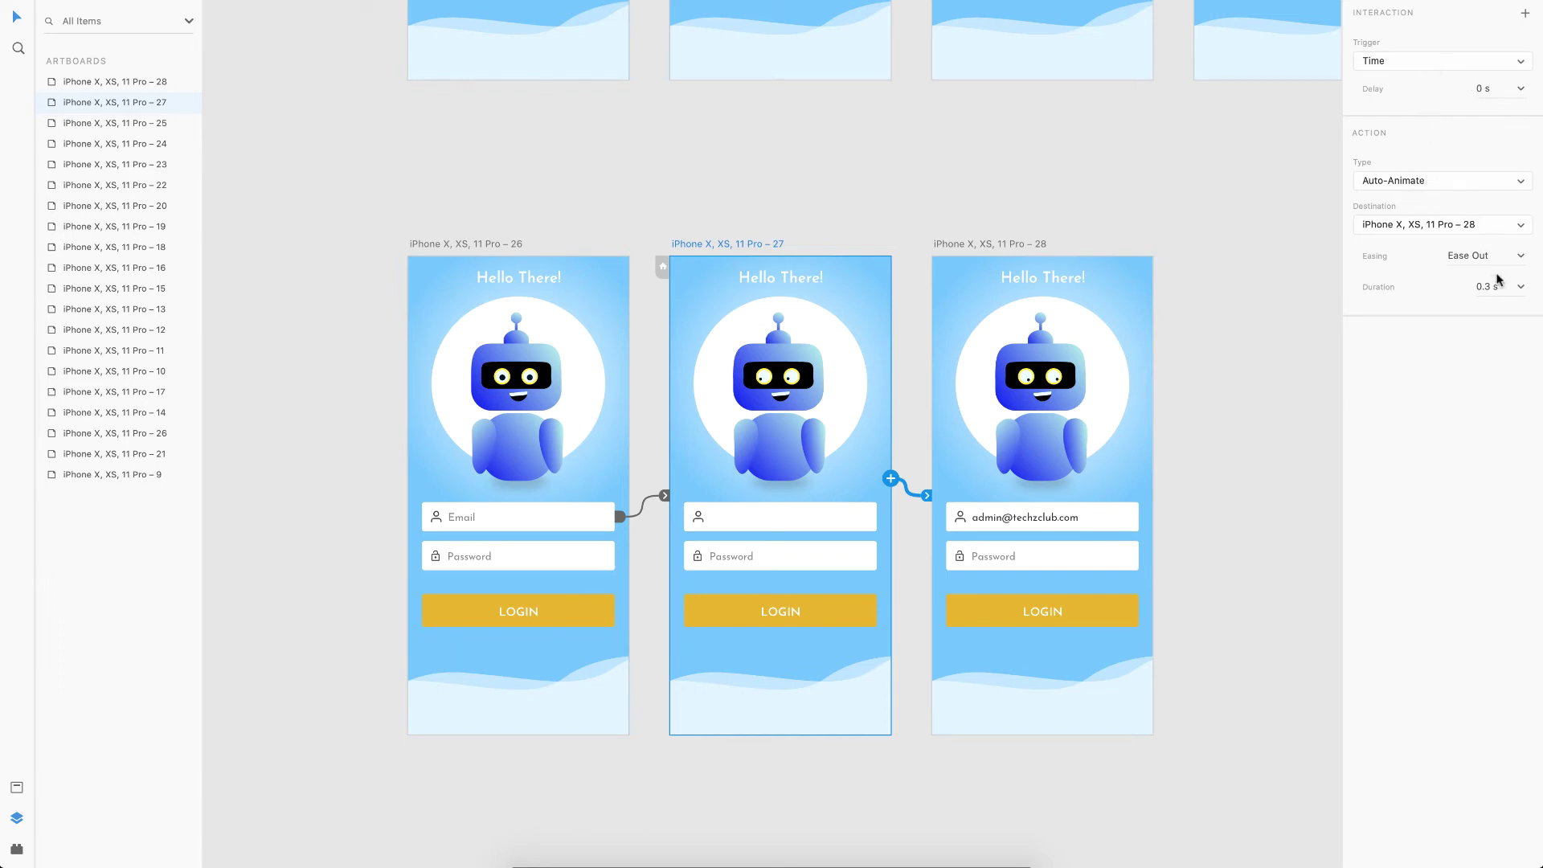
left_click(1521, 288)
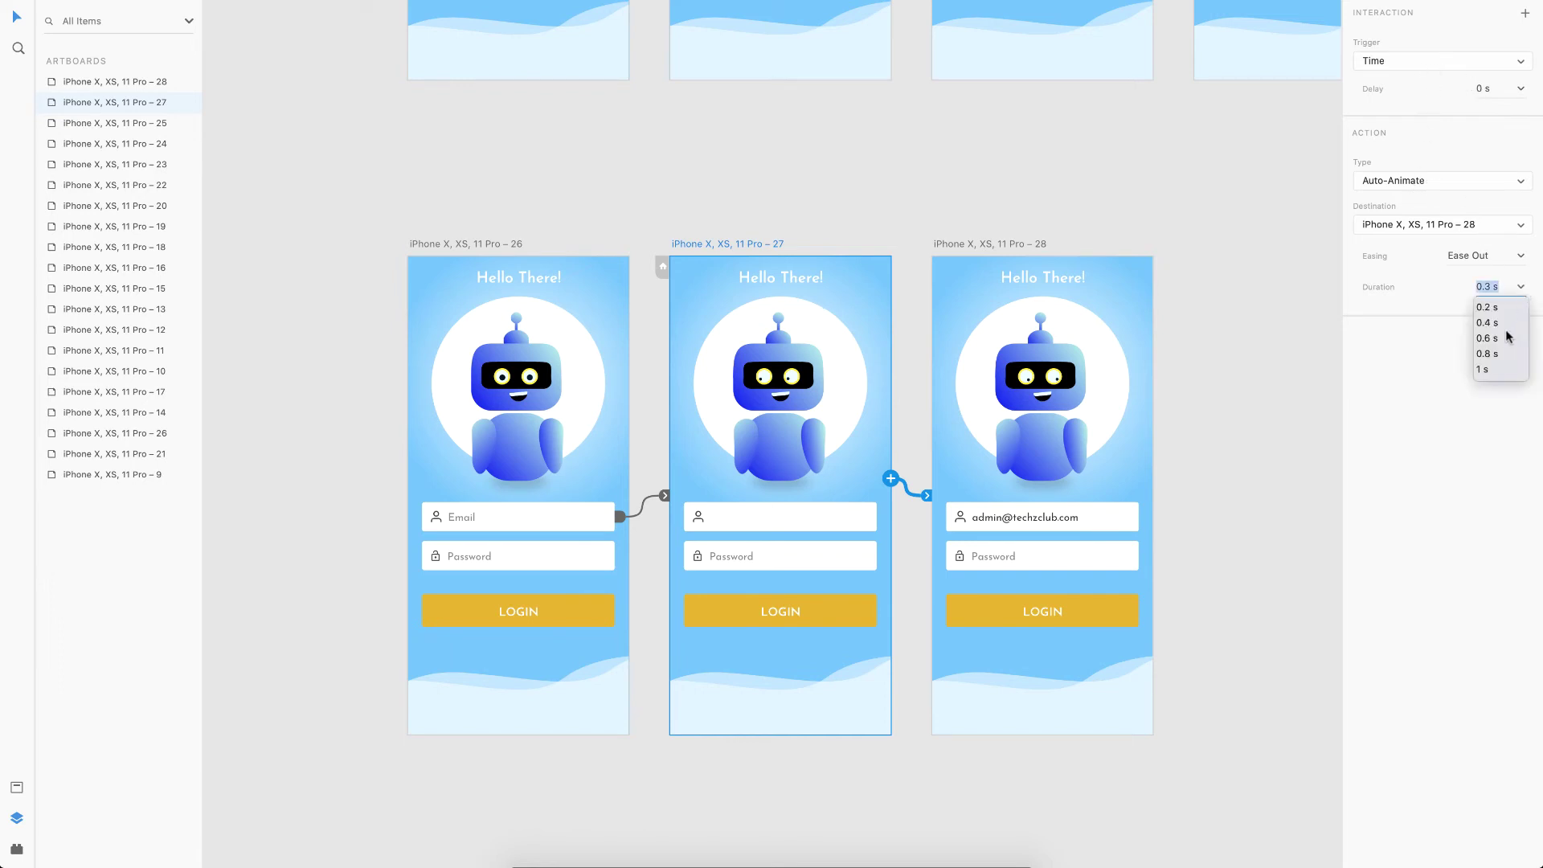
left_click(1486, 354)
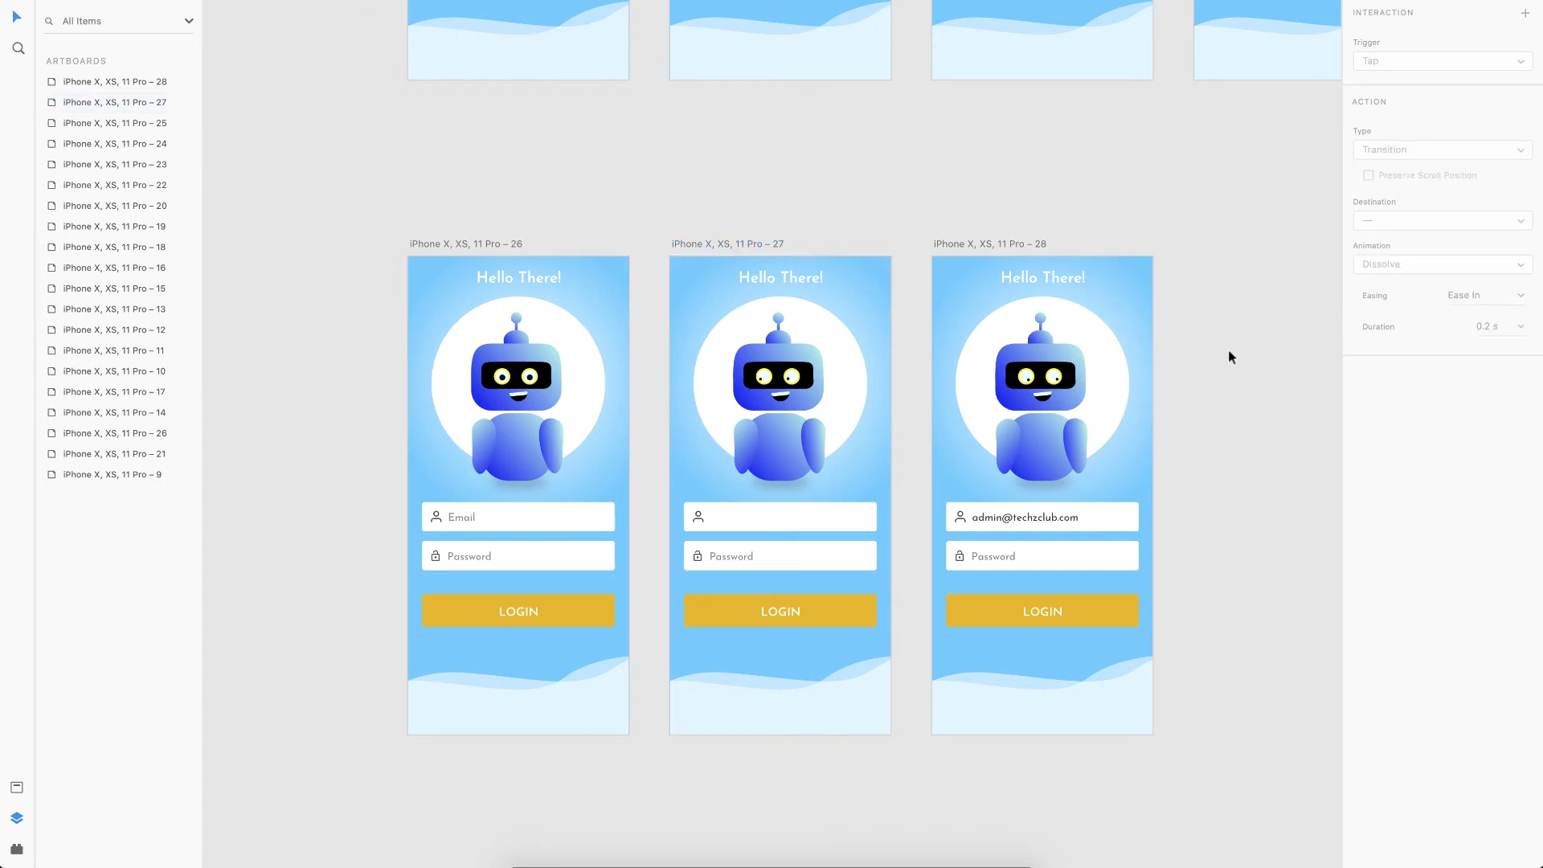
left_click(1228, 349)
Preview the prototype from artboard 21, activate the Email field to play the typing animation, and close the preview
key("super+minus")
scroll(1228, 355, "up", 3)
scroll(1228, 355, "right", 4)
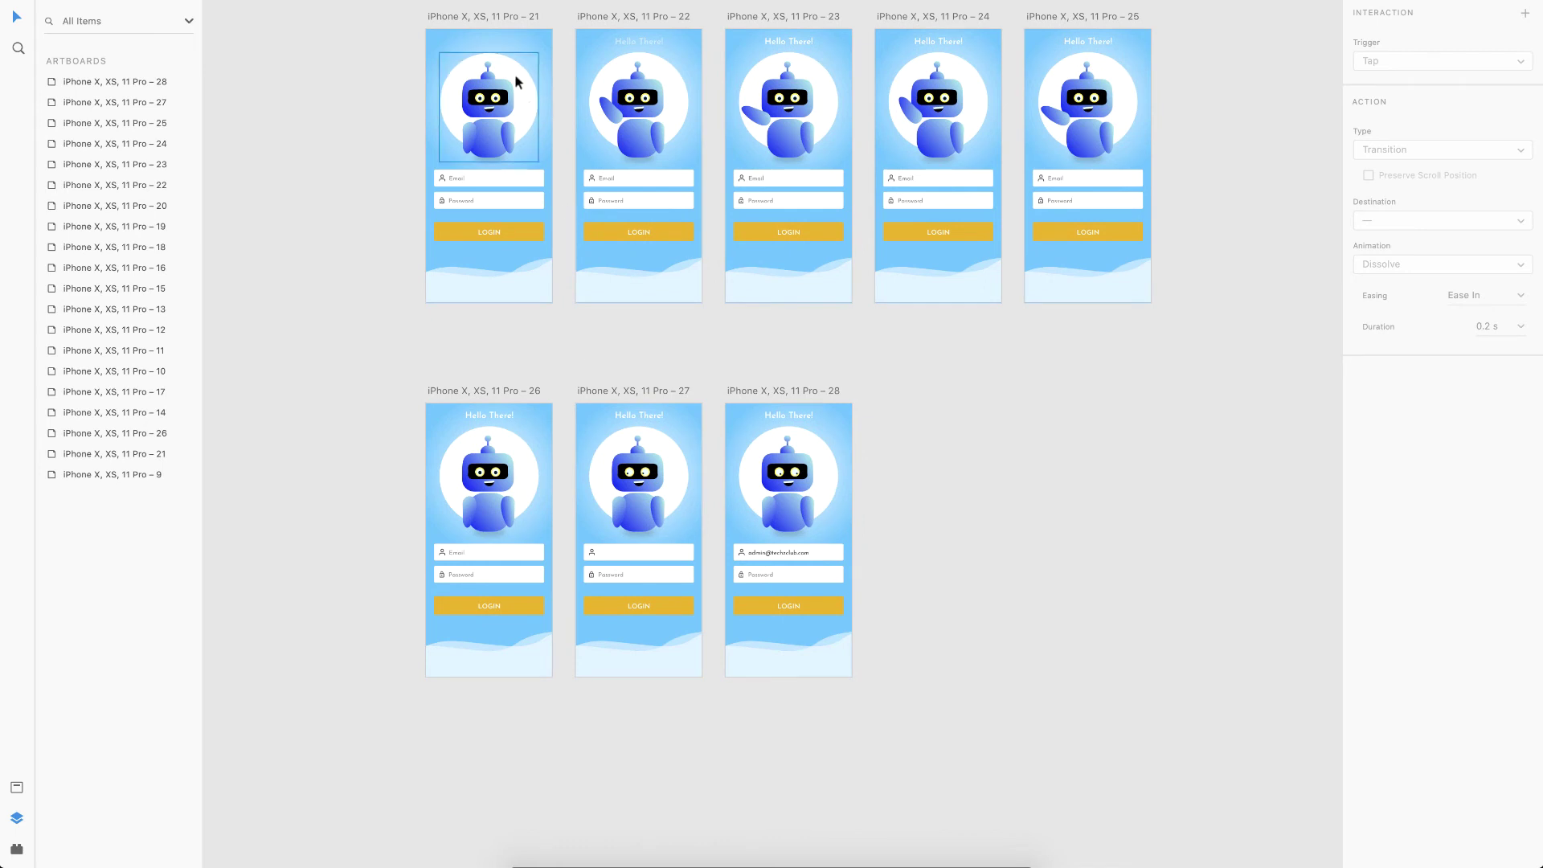
left_click(467, 18)
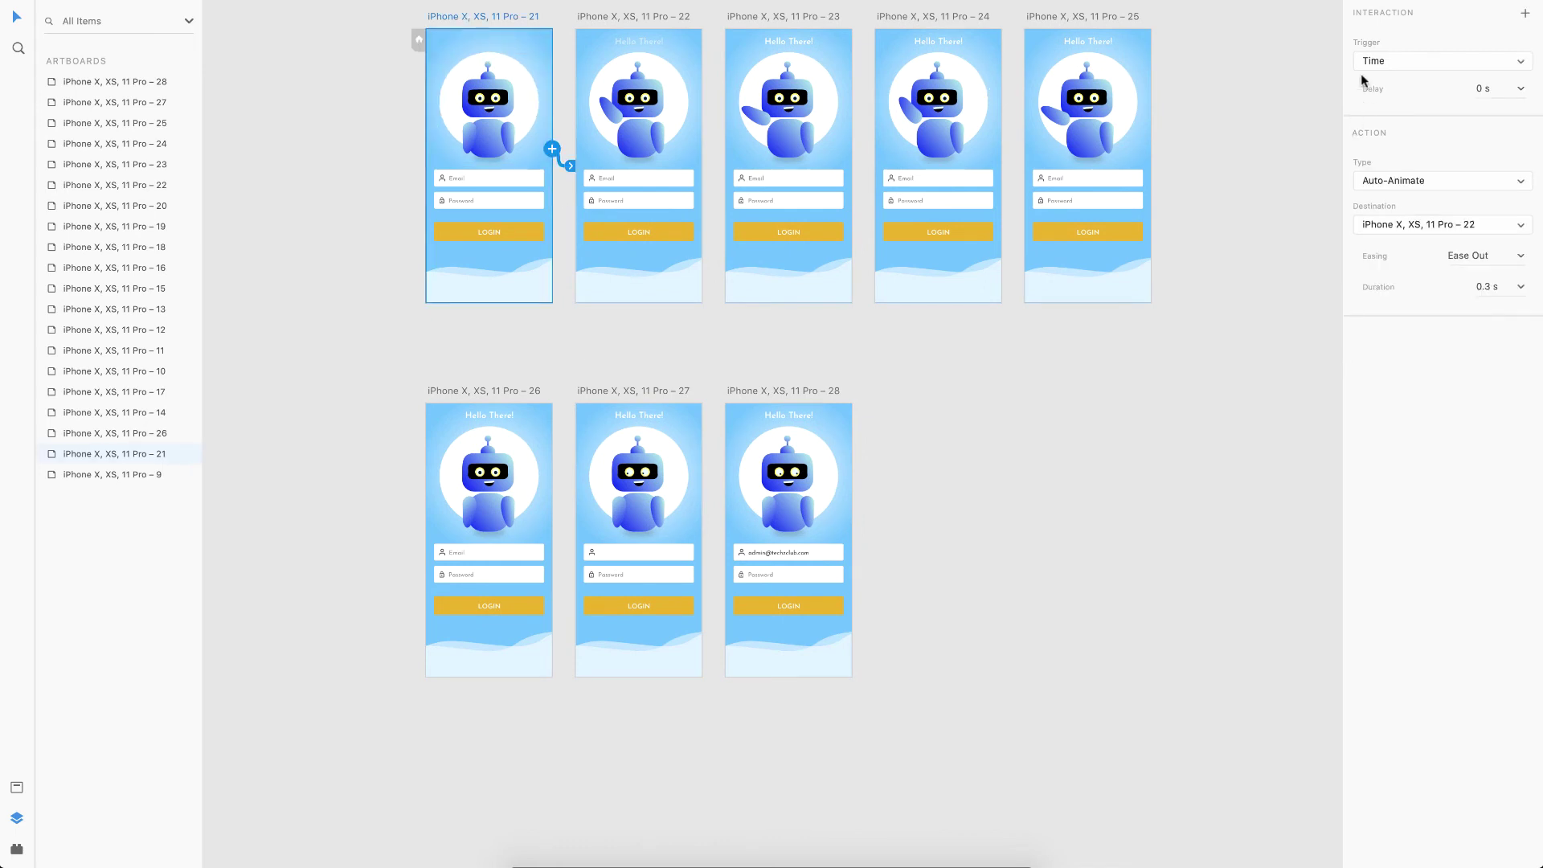
key("super+Return")
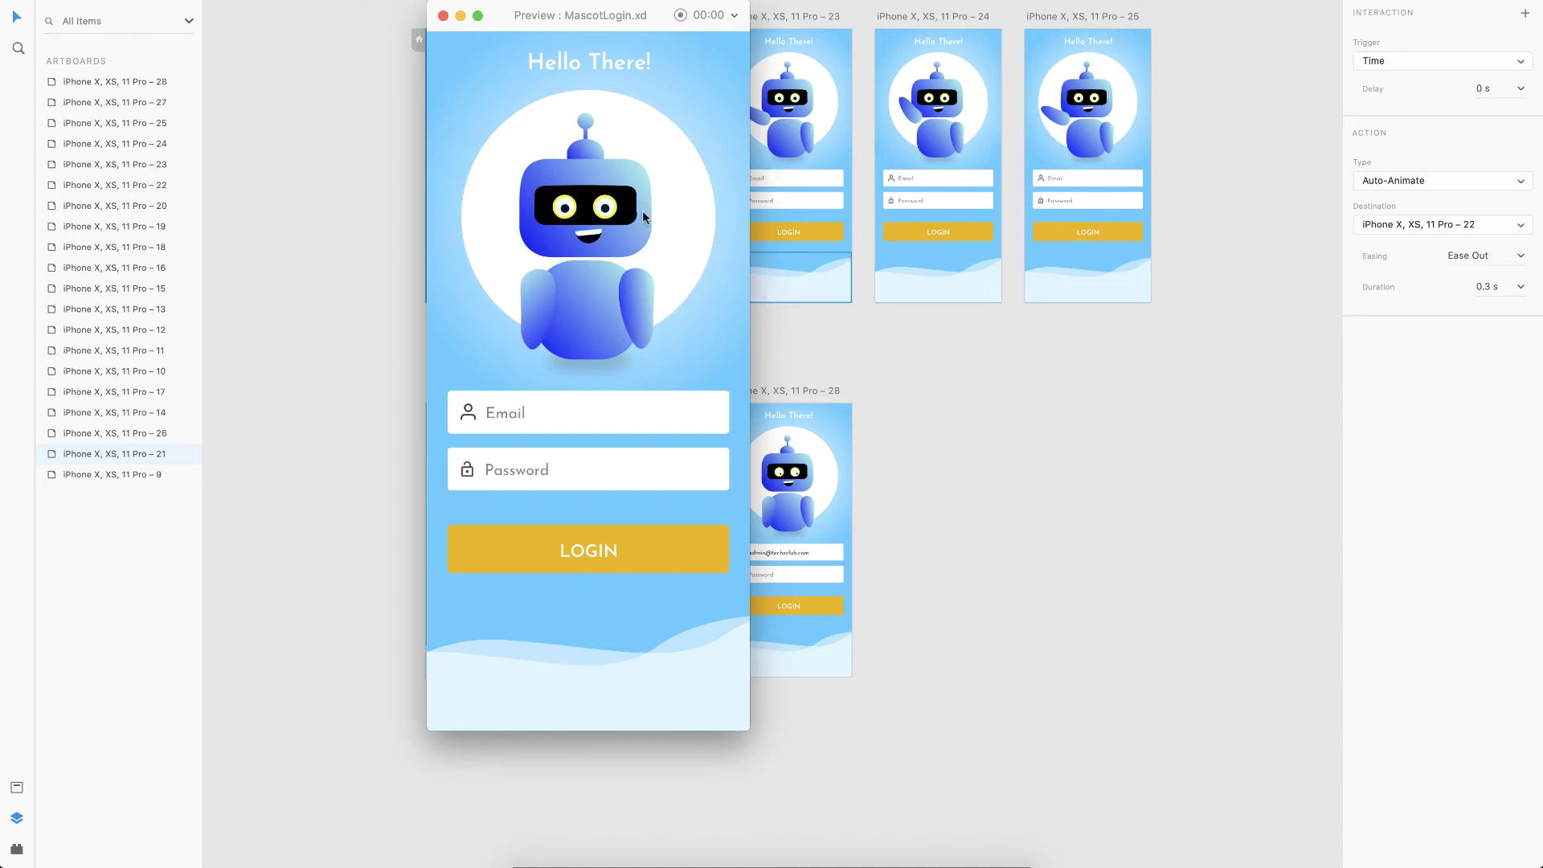
left_click(688, 415)
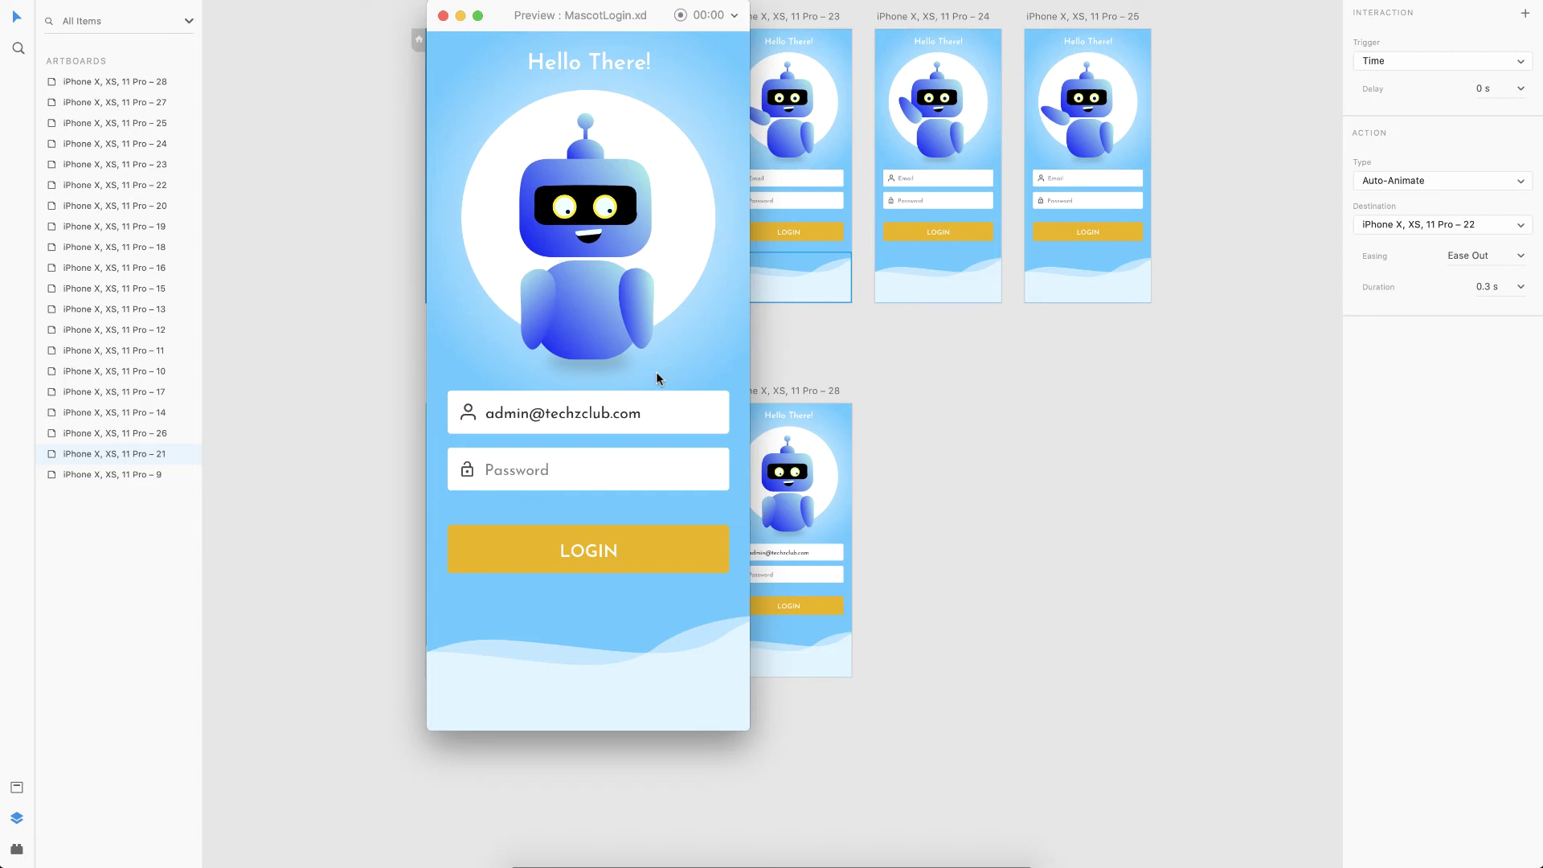
left_click(442, 16)
Switch to Design mode and place a duplicate of artboard 26 in a new row directly below it
scroll(994, 579, "down", 5)
scroll(994, 578, "left", 3)
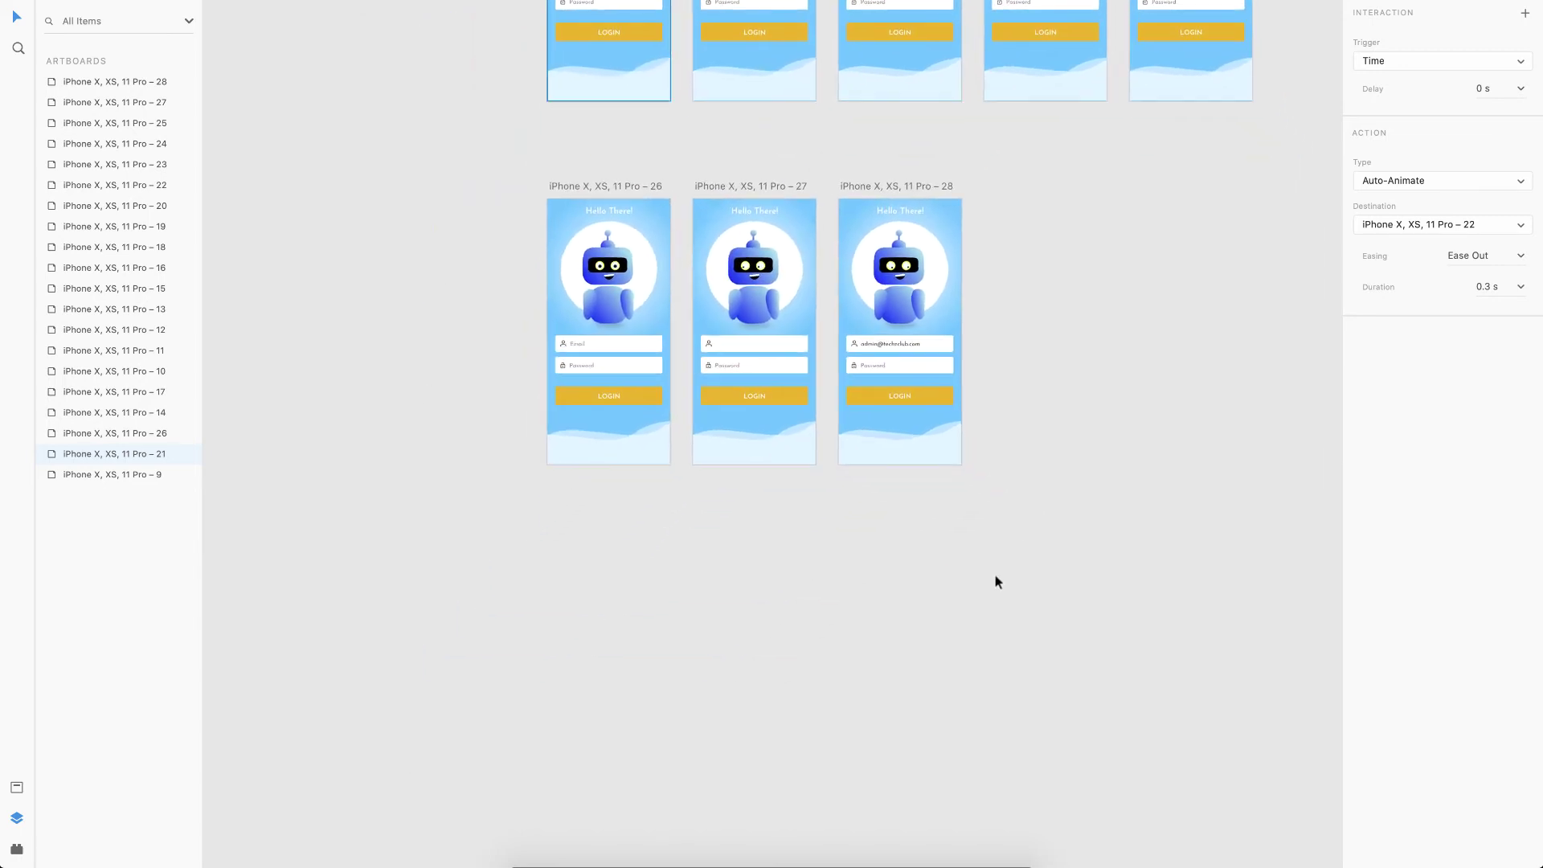
scroll(995, 575, "down", 3)
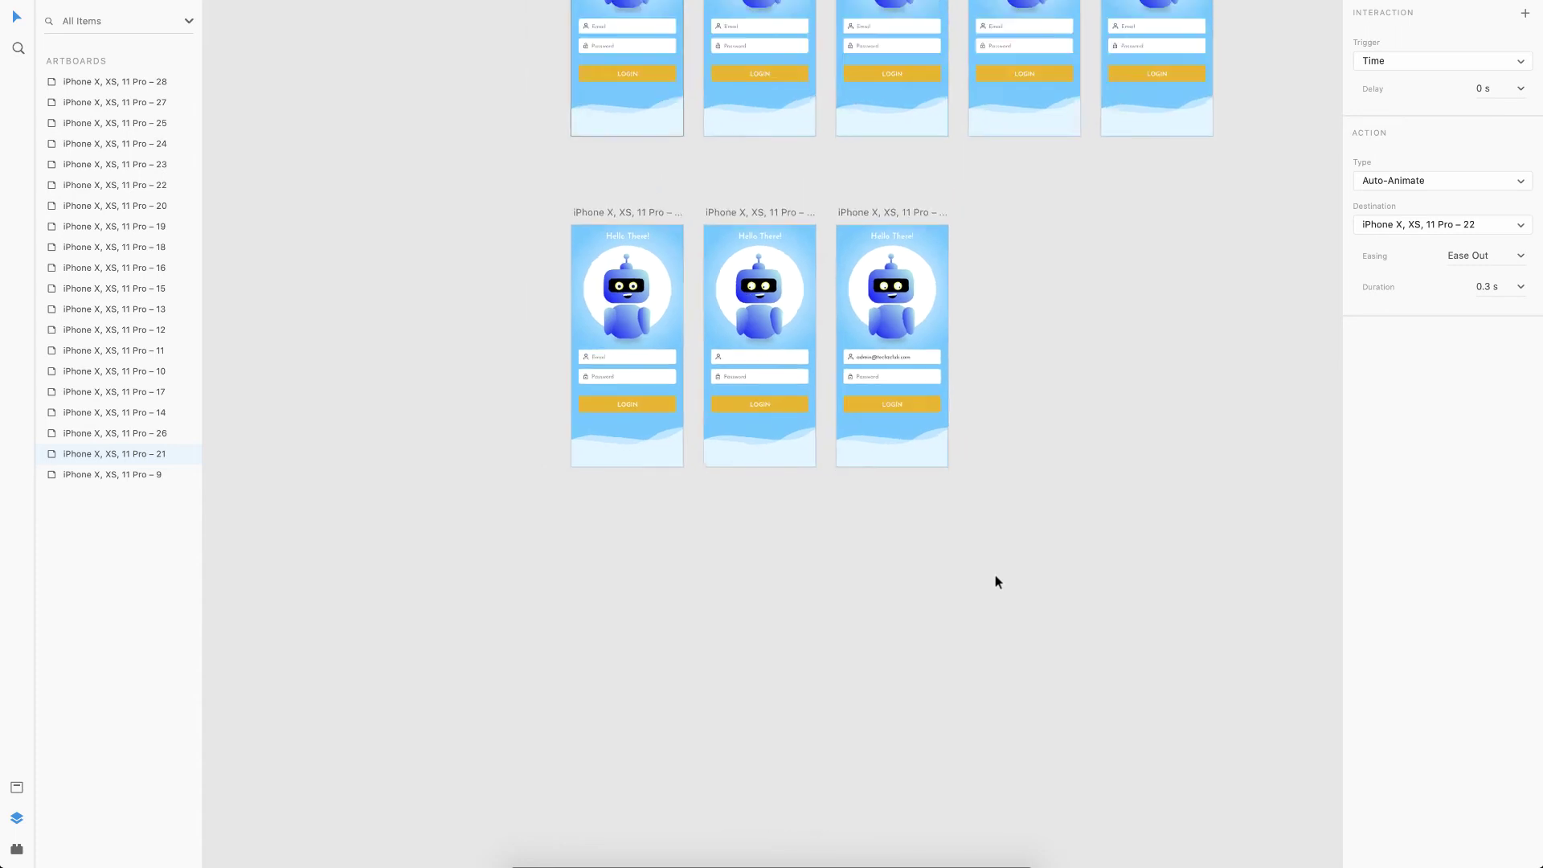
scroll(639, 356, "up", 2)
scroll(643, 305, "down", 2)
scroll(643, 306, "right", 1)
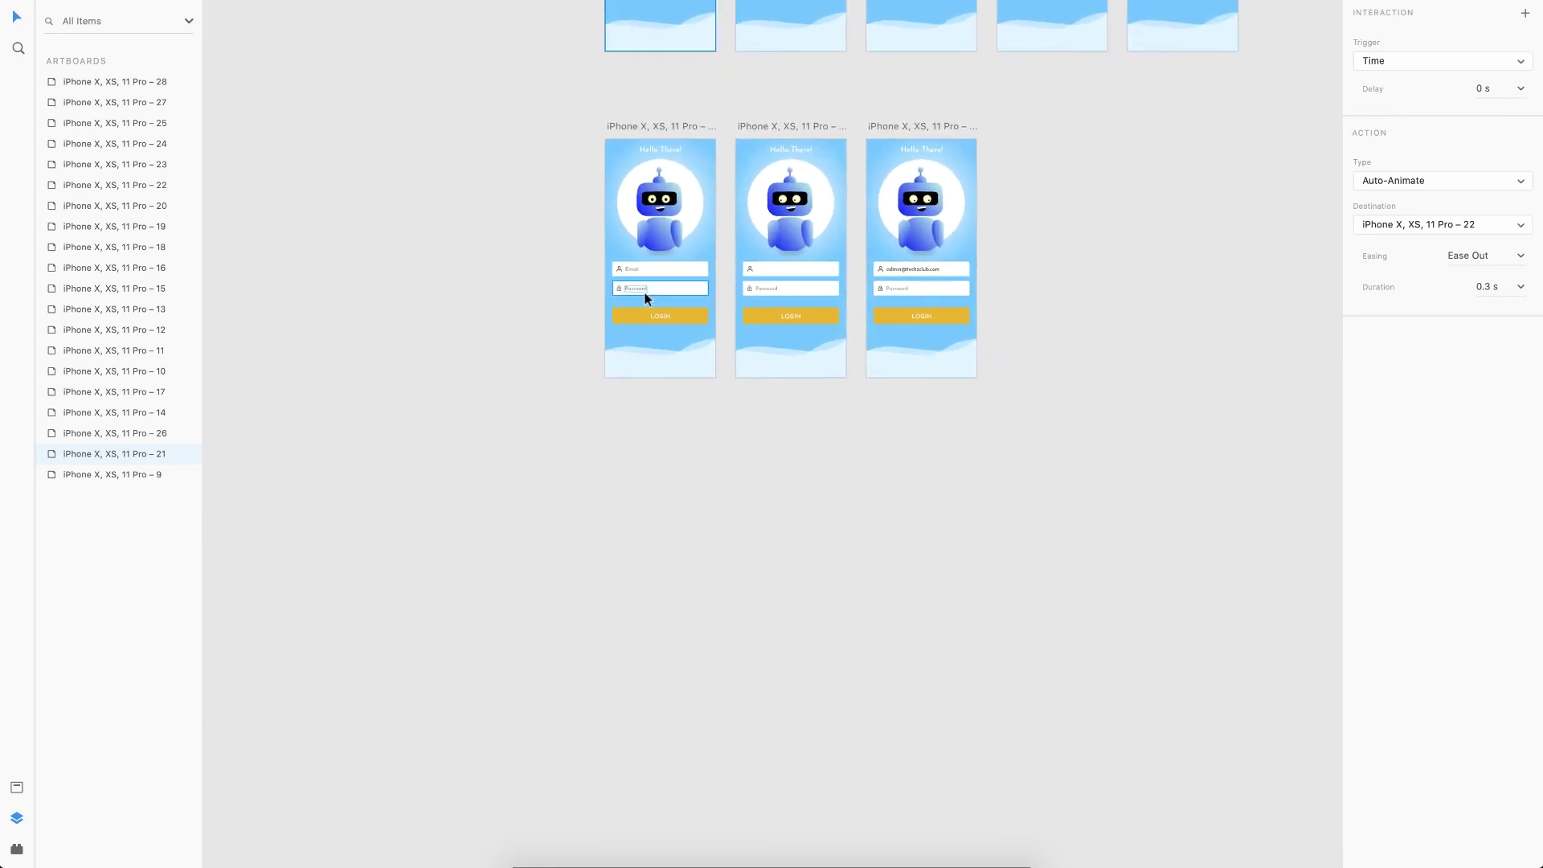
left_click(619, 129)
key("ctrl+Tab")
left_click_drag(618, 130, 611, 463)
left_click(794, 490)
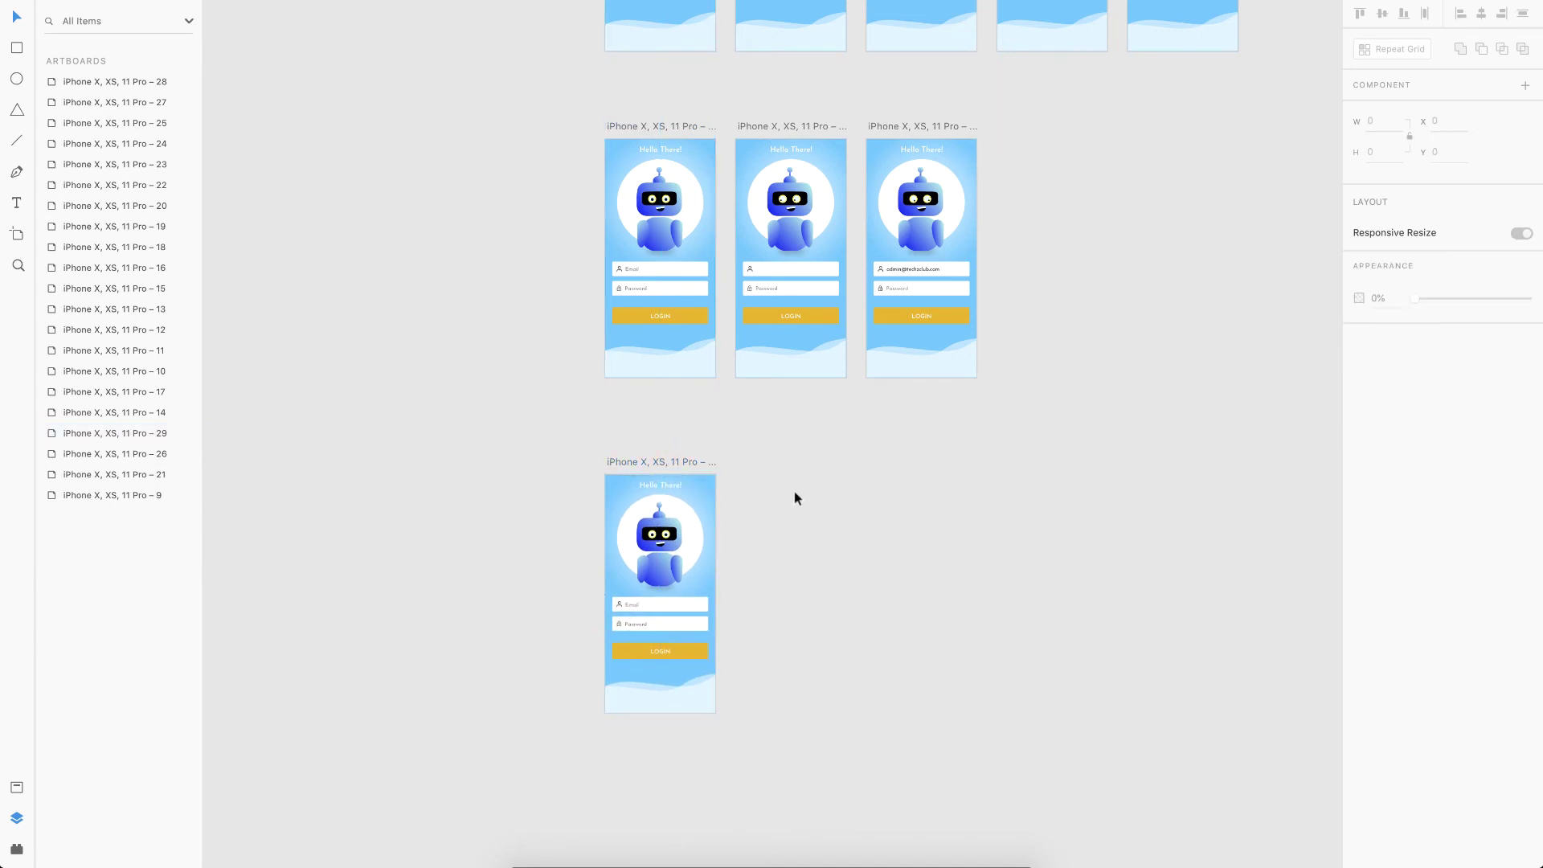
Widen the Rectangle 9 mask in artboard 29's Email_Field group to reveal the full email address
scroll(683, 456, "up", 2)
scroll(643, 394, "up", 4)
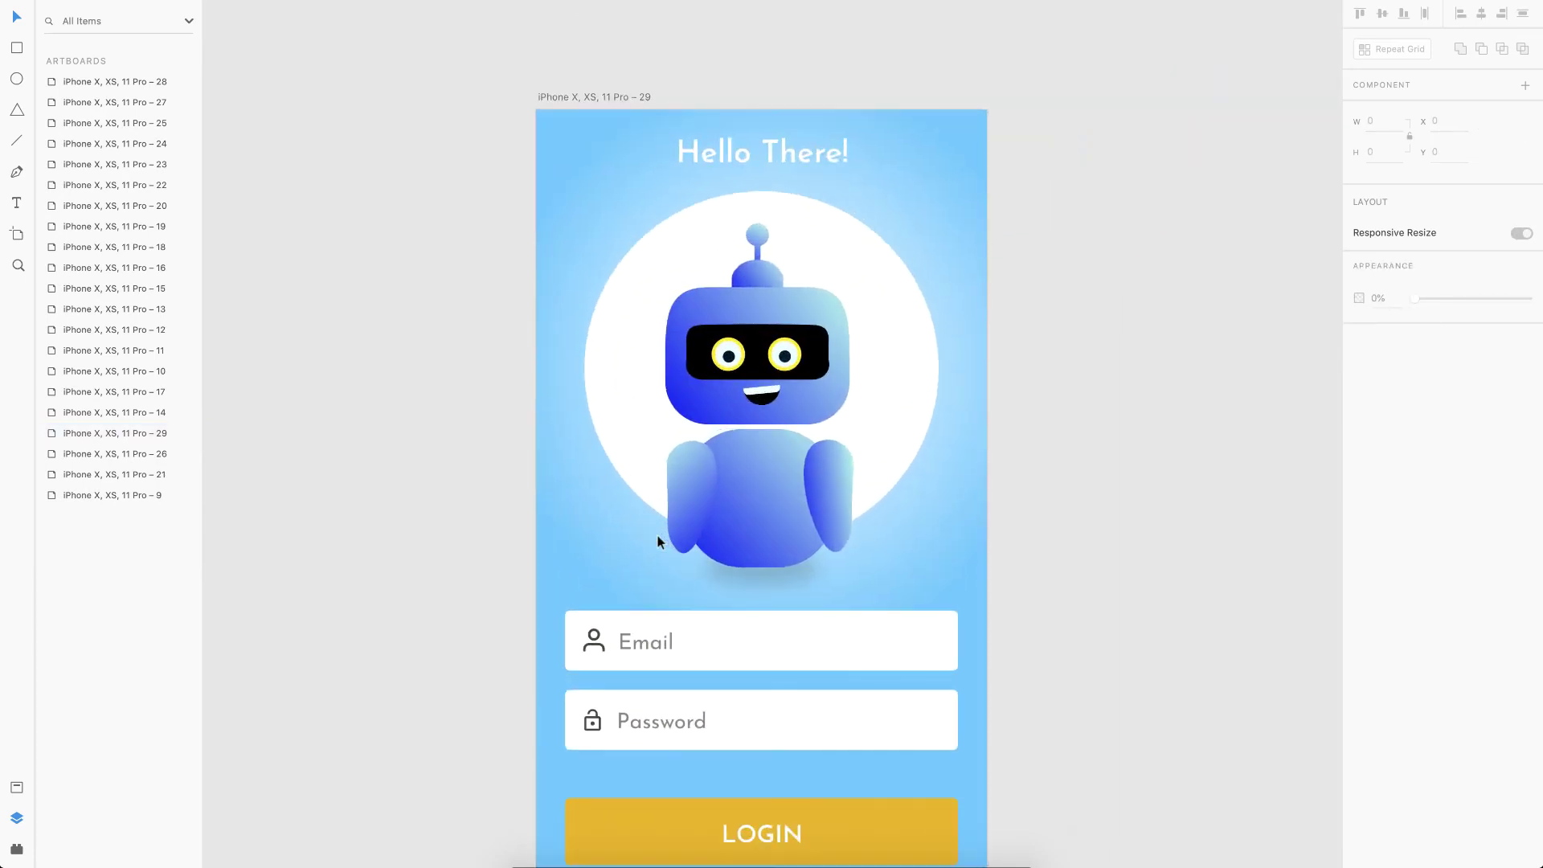
double_click(621, 635)
left_click(619, 634)
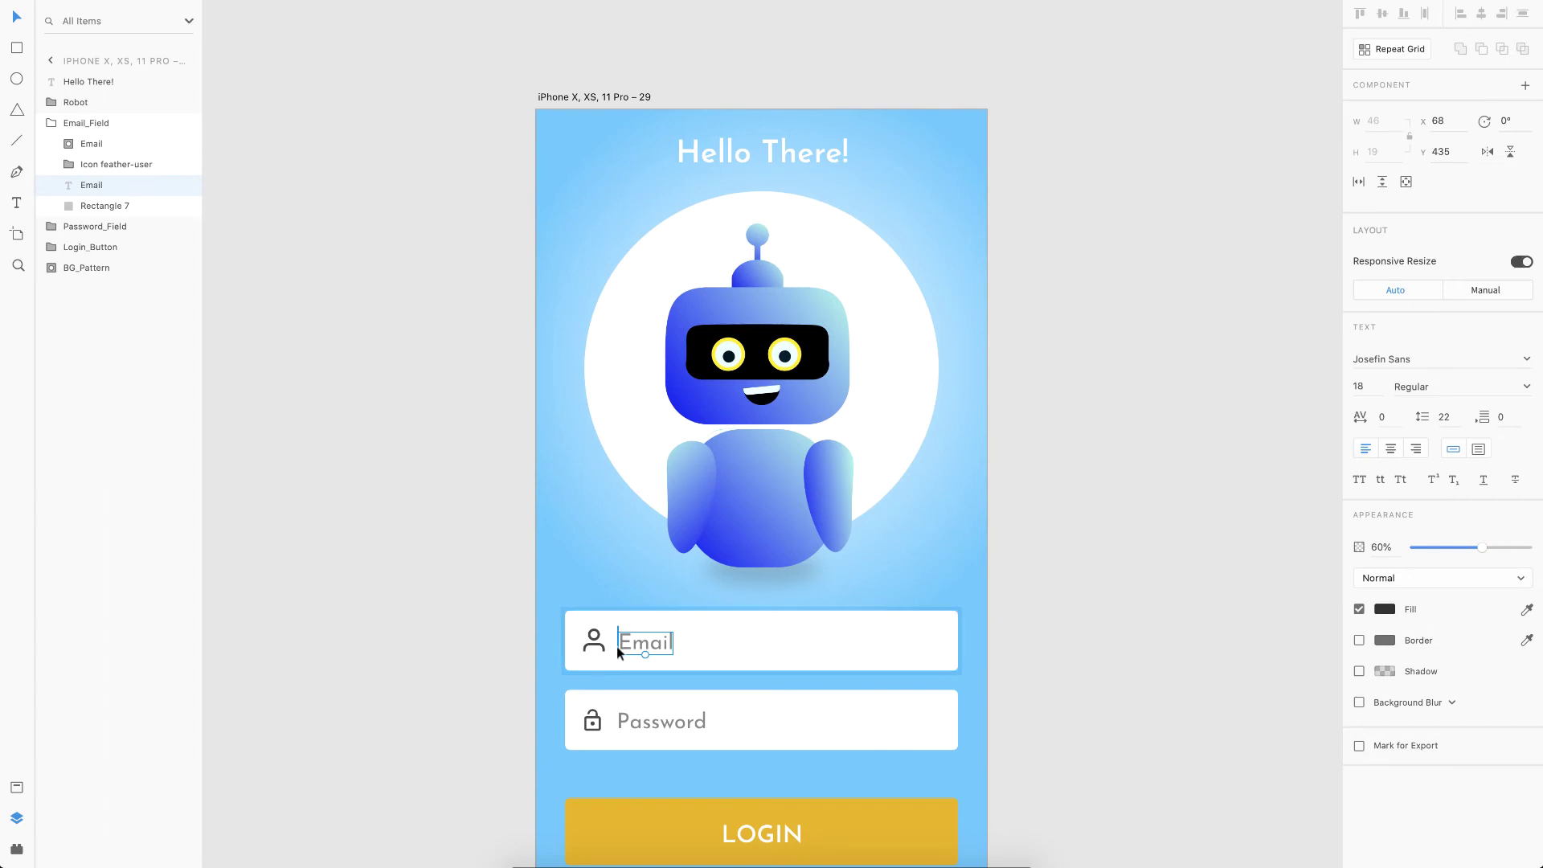
left_click(615, 646)
left_click(1384, 120)
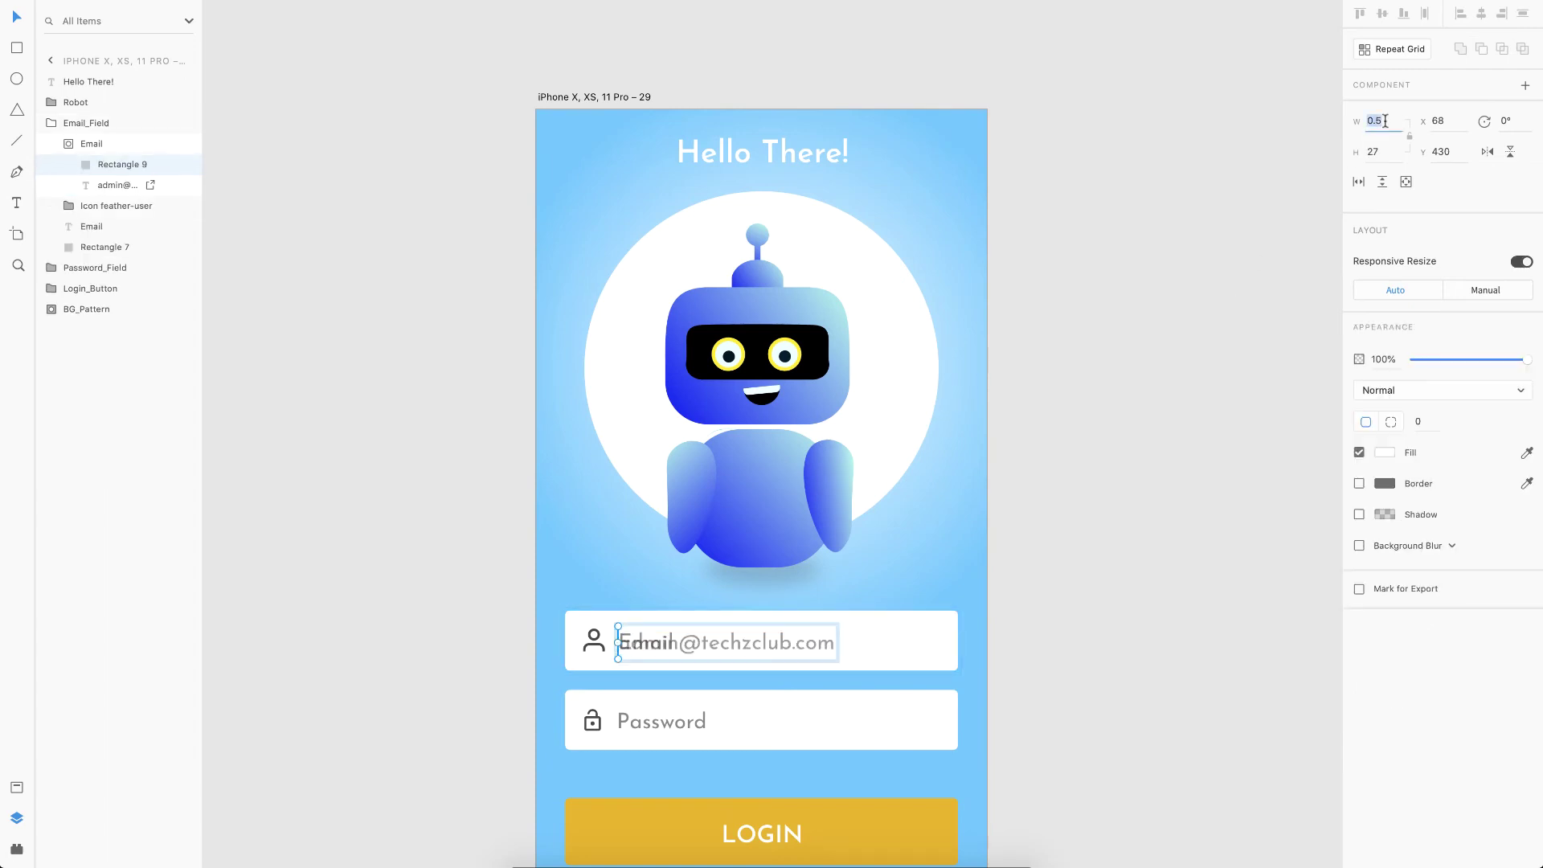
key("Return")
left_click(1000, 364)
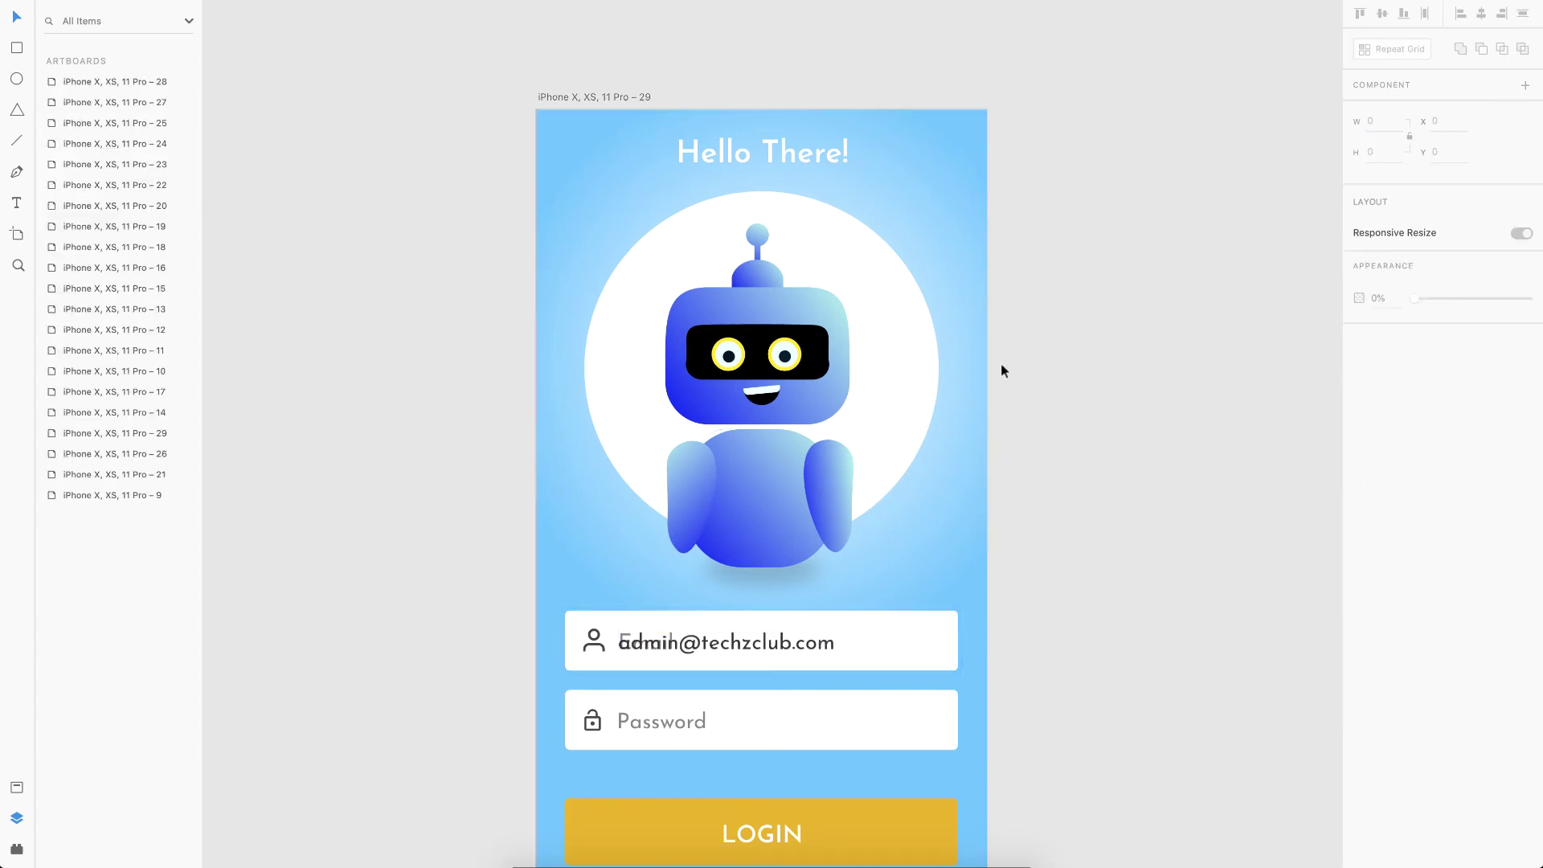
Duplicate artboard 29 beside the original
scroll(1000, 363, "down", 3)
scroll(702, 204, "down", 2)
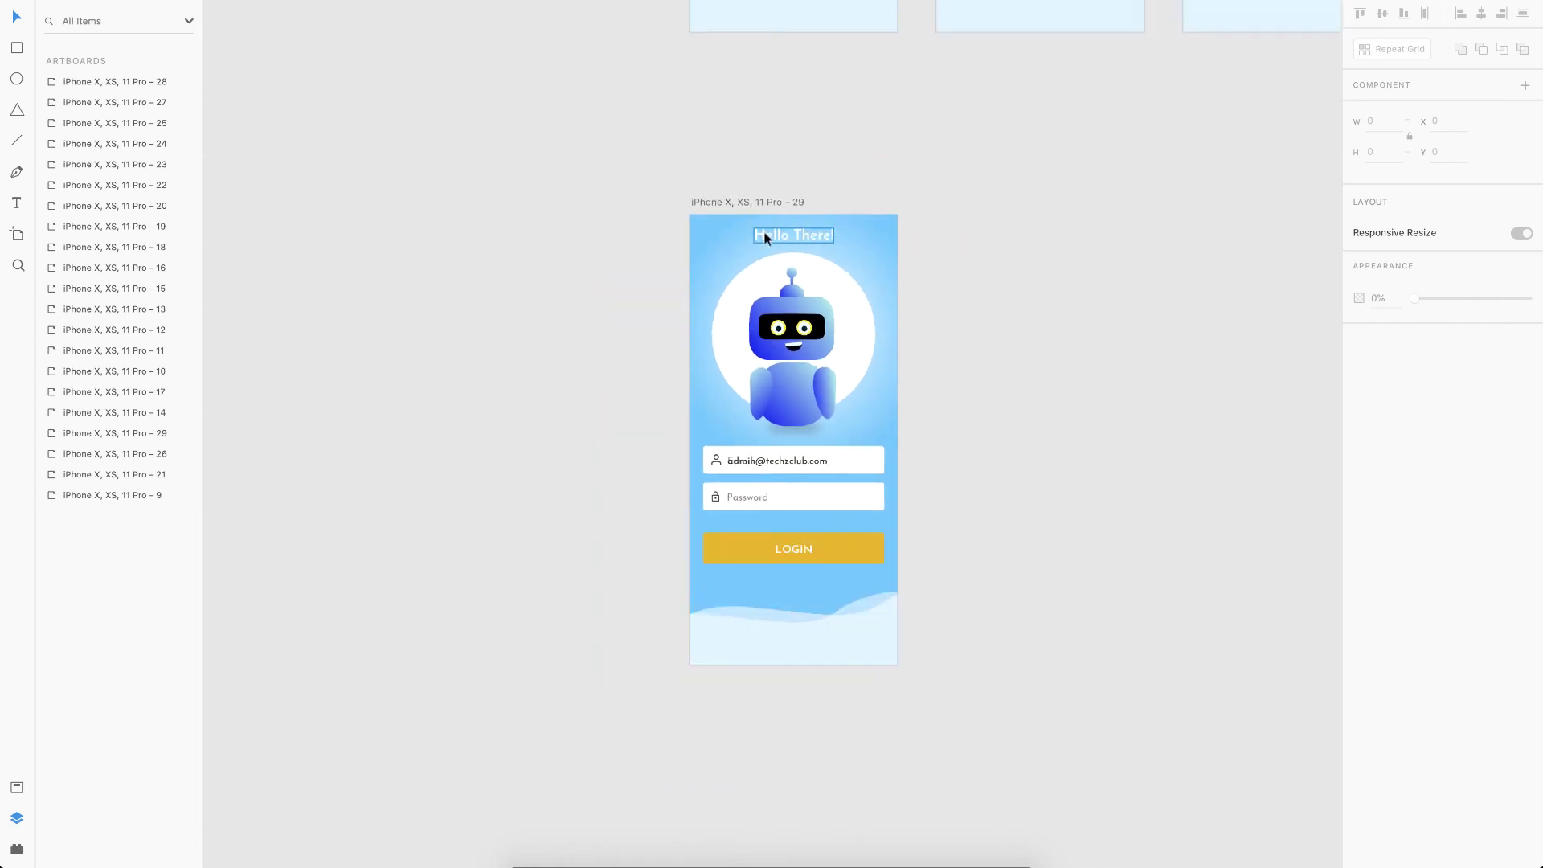
left_click(701, 200)
scroll(701, 200, "right", 2)
key("ctrl+d")
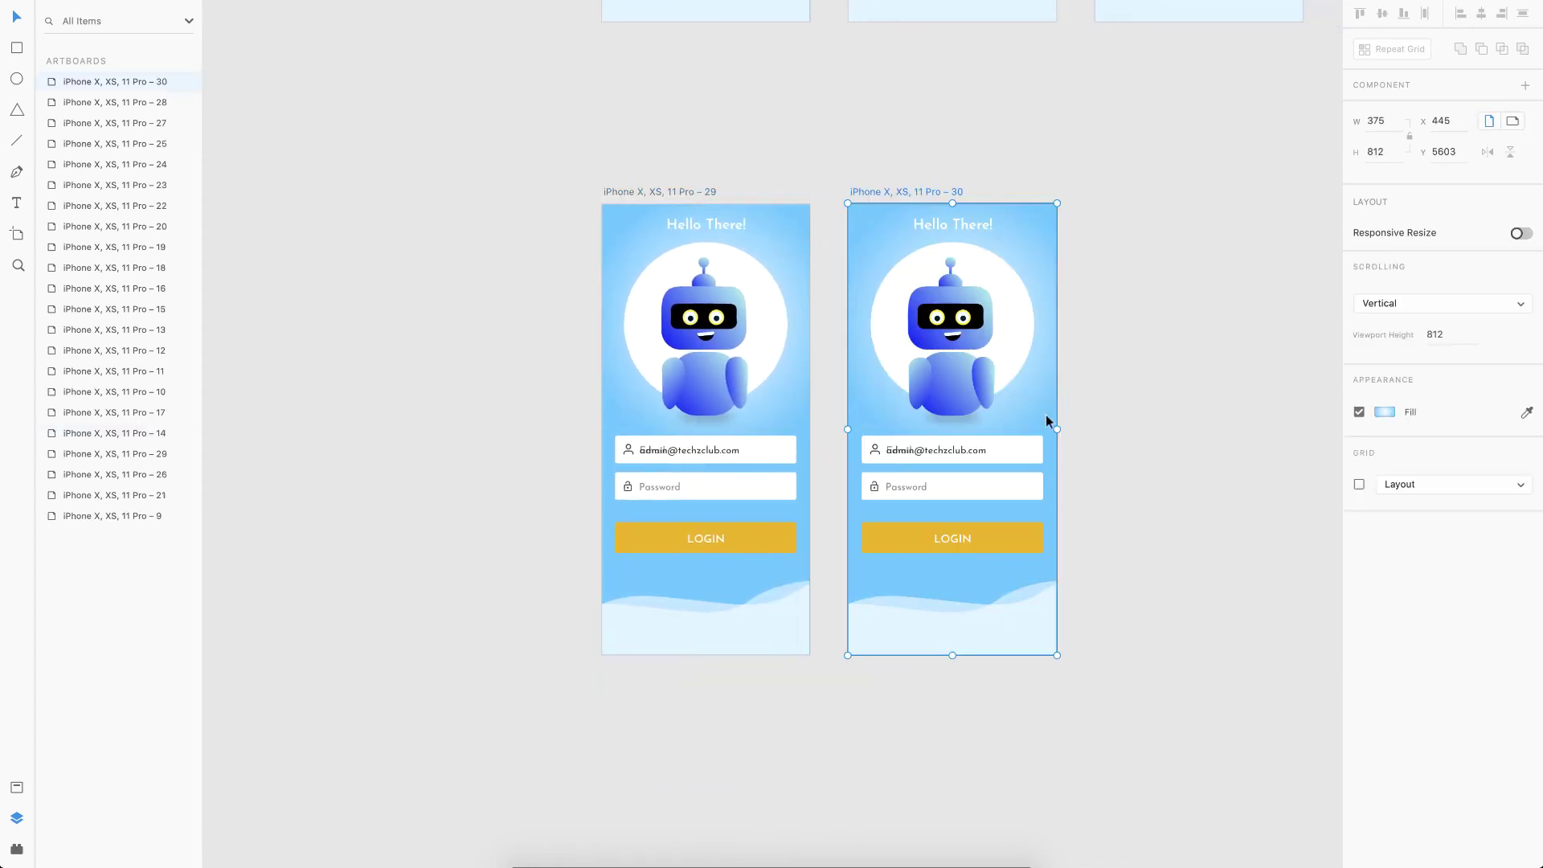
Set the Password placeholder text's opacity to 0% on artboard 30
scroll(1045, 415, "up", 3)
double_click(850, 513)
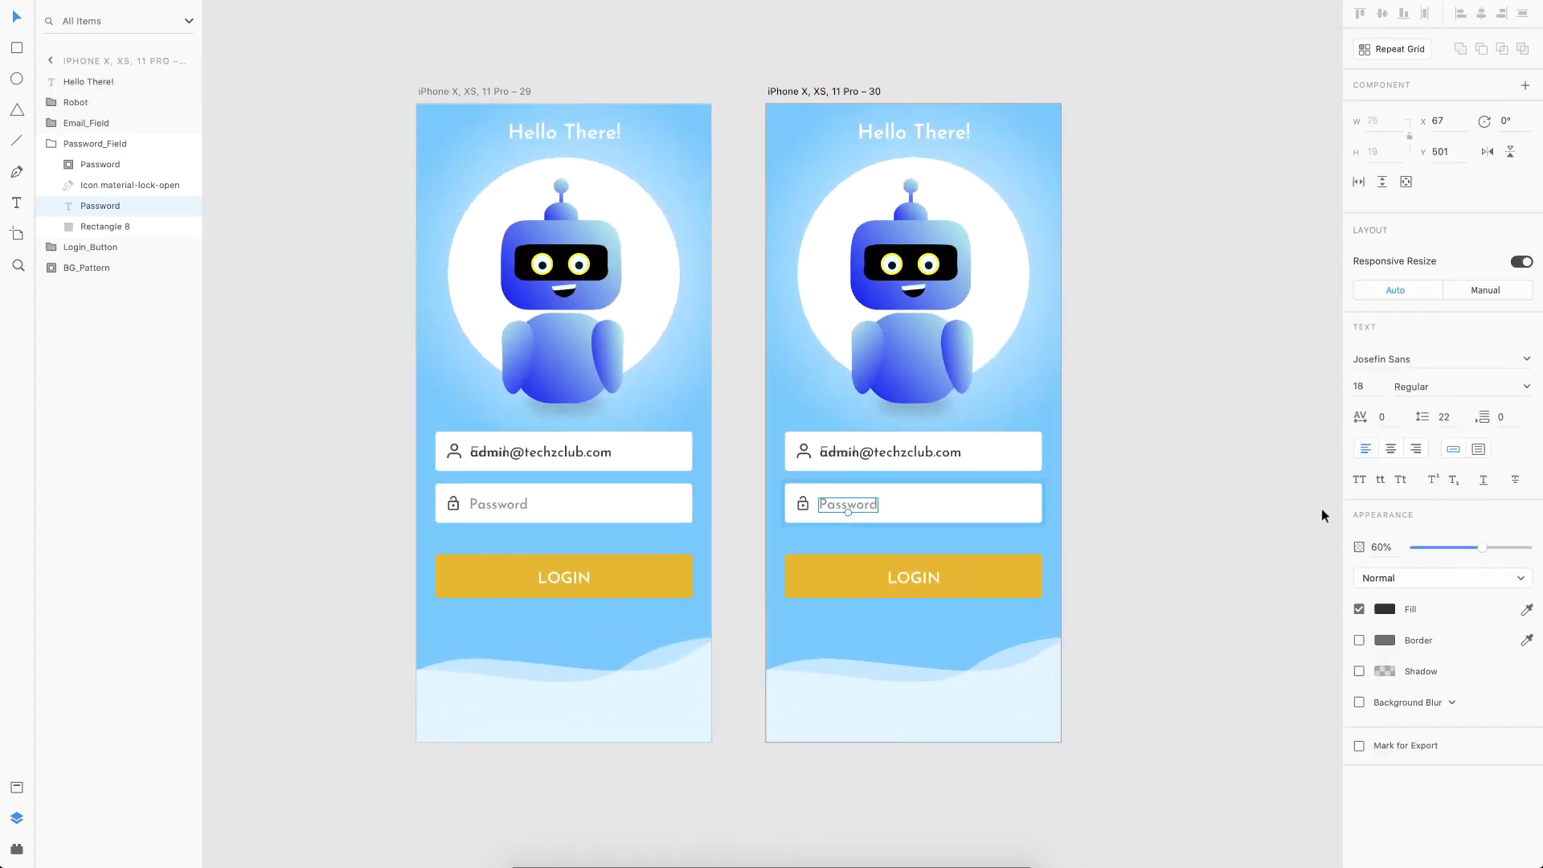
left_click_drag(1482, 549, 1386, 545)
left_click(1193, 538)
scroll(1193, 538, "down", 1)
scroll(905, 296, "up", 2)
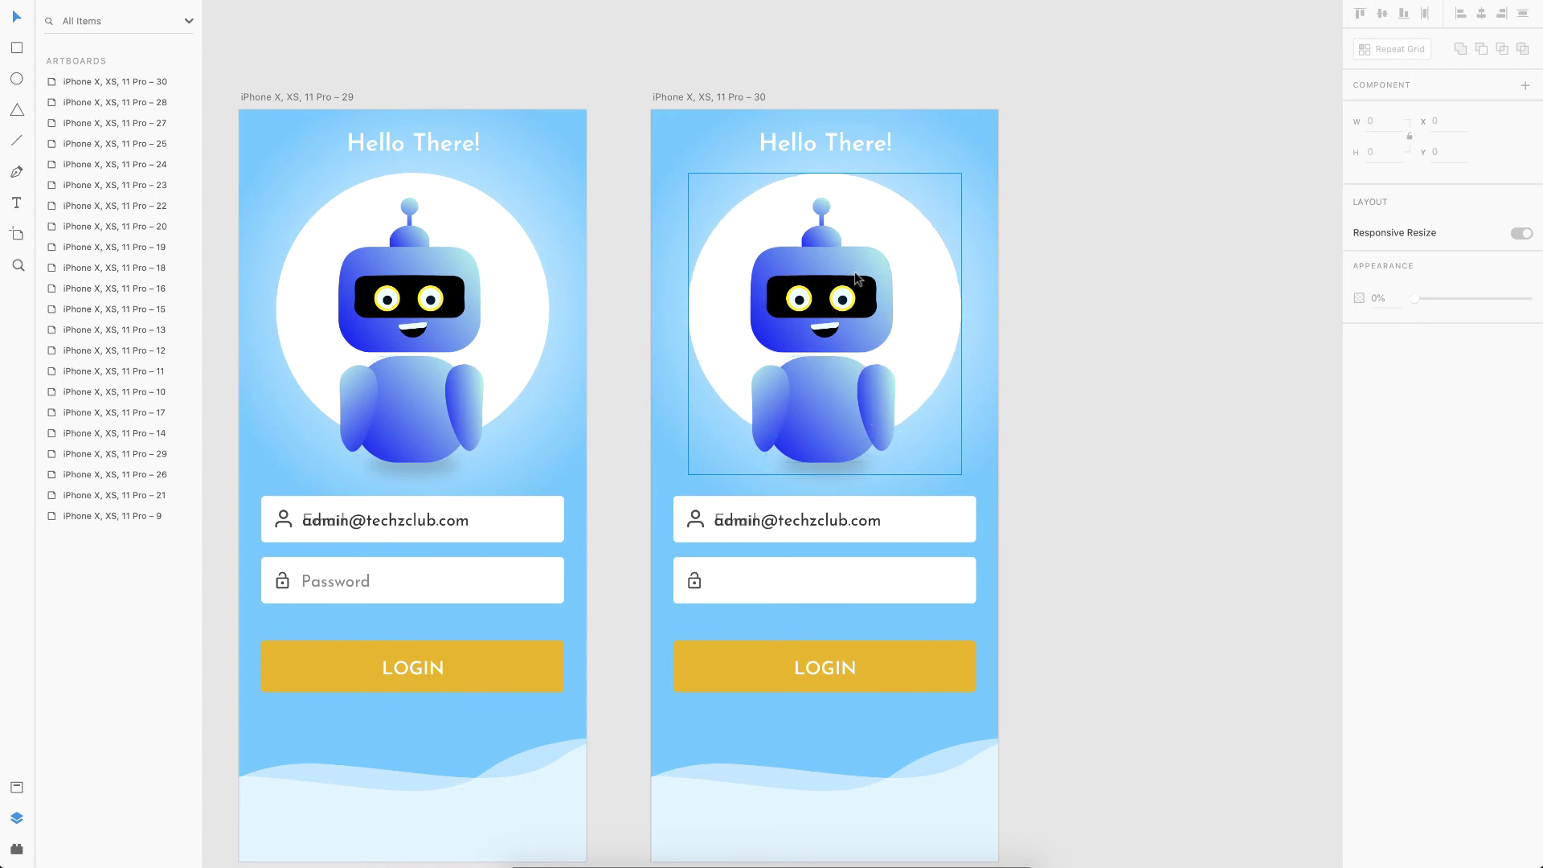
Rotate the robot's arm groups on artboard 30, with Group 9 at -184°, so both hands cover the eyes
left_click(771, 406)
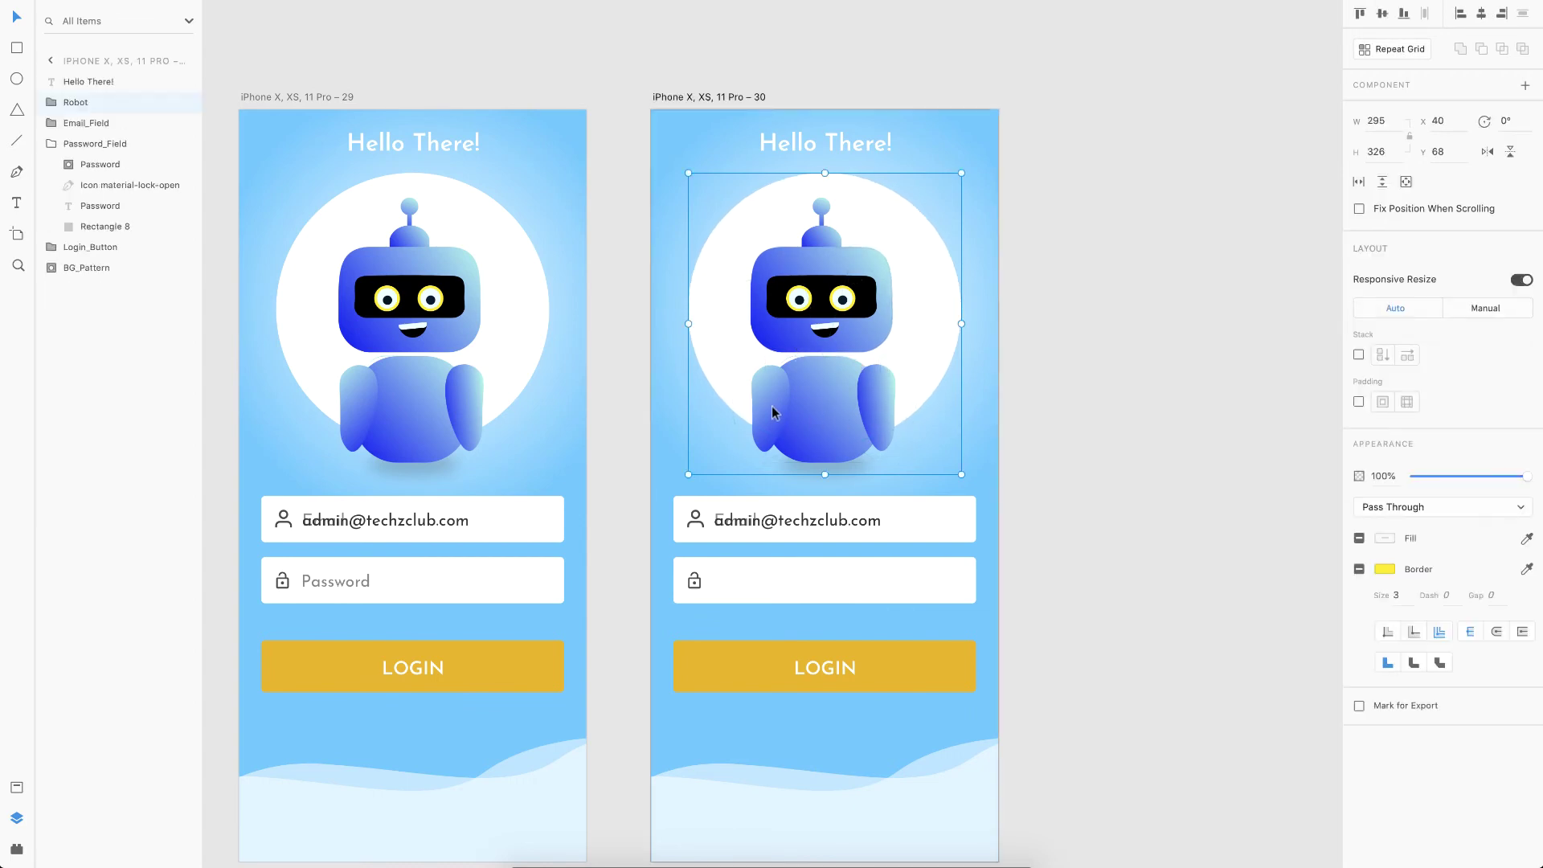
double_click(764, 416)
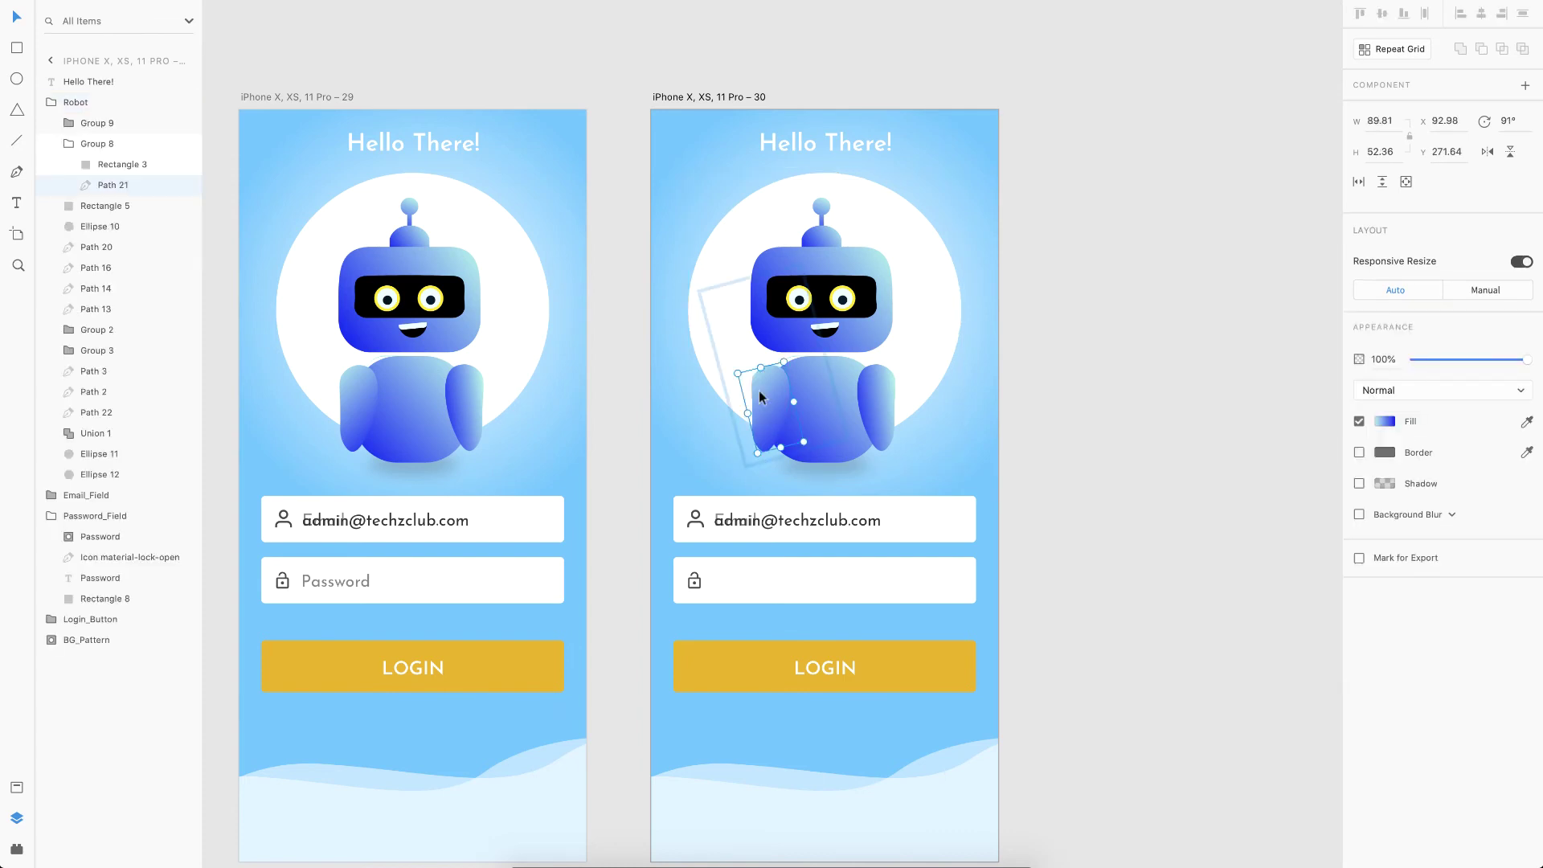
left_click(1003, 374)
left_click(768, 399)
double_click(766, 399)
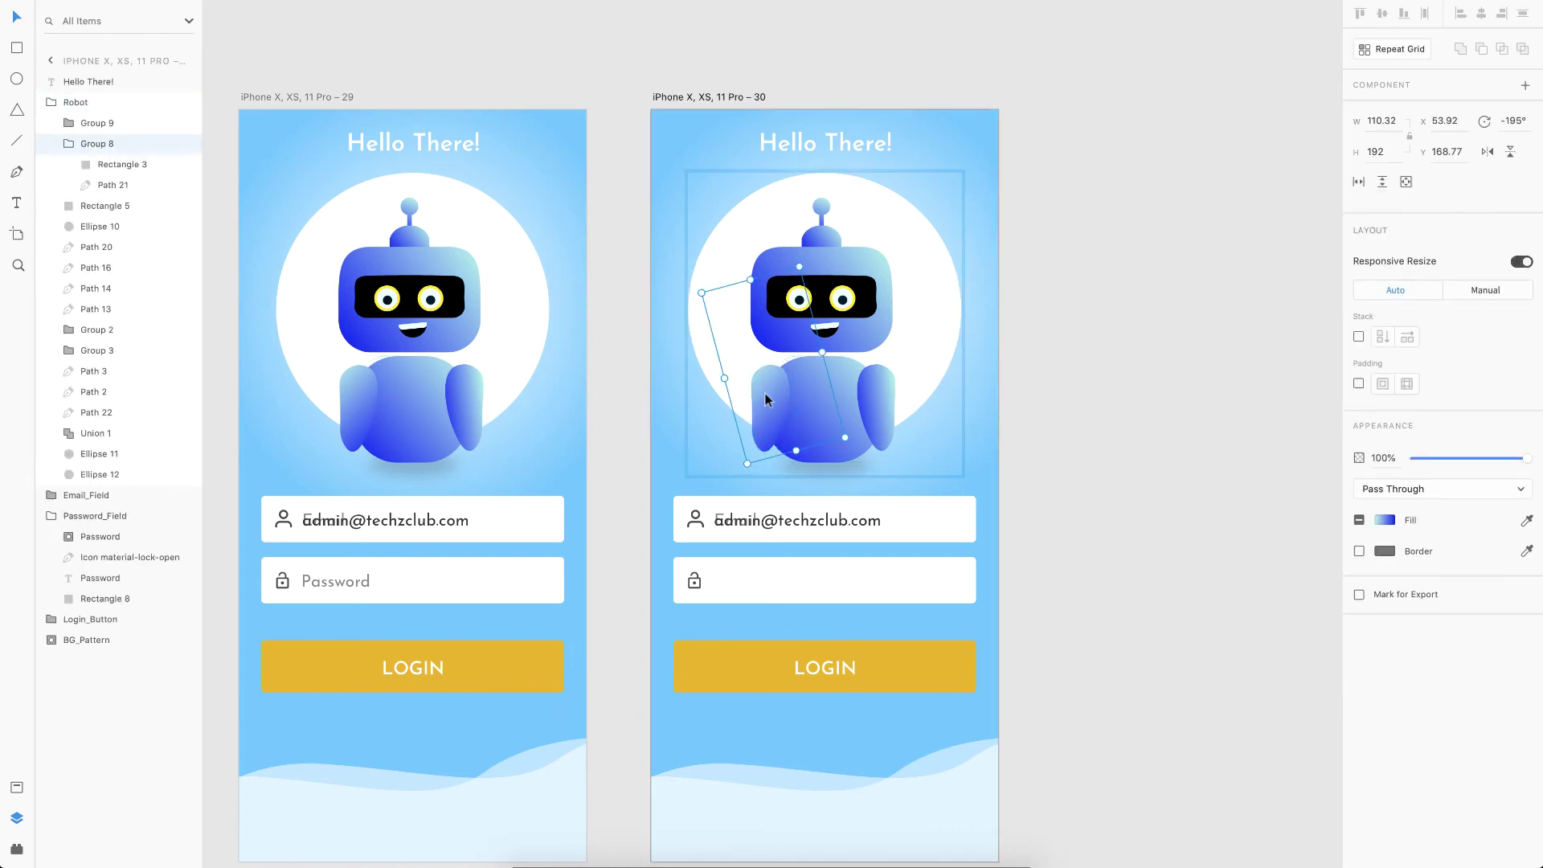
left_click_drag(801, 265, 675, 536)
left_click(875, 401)
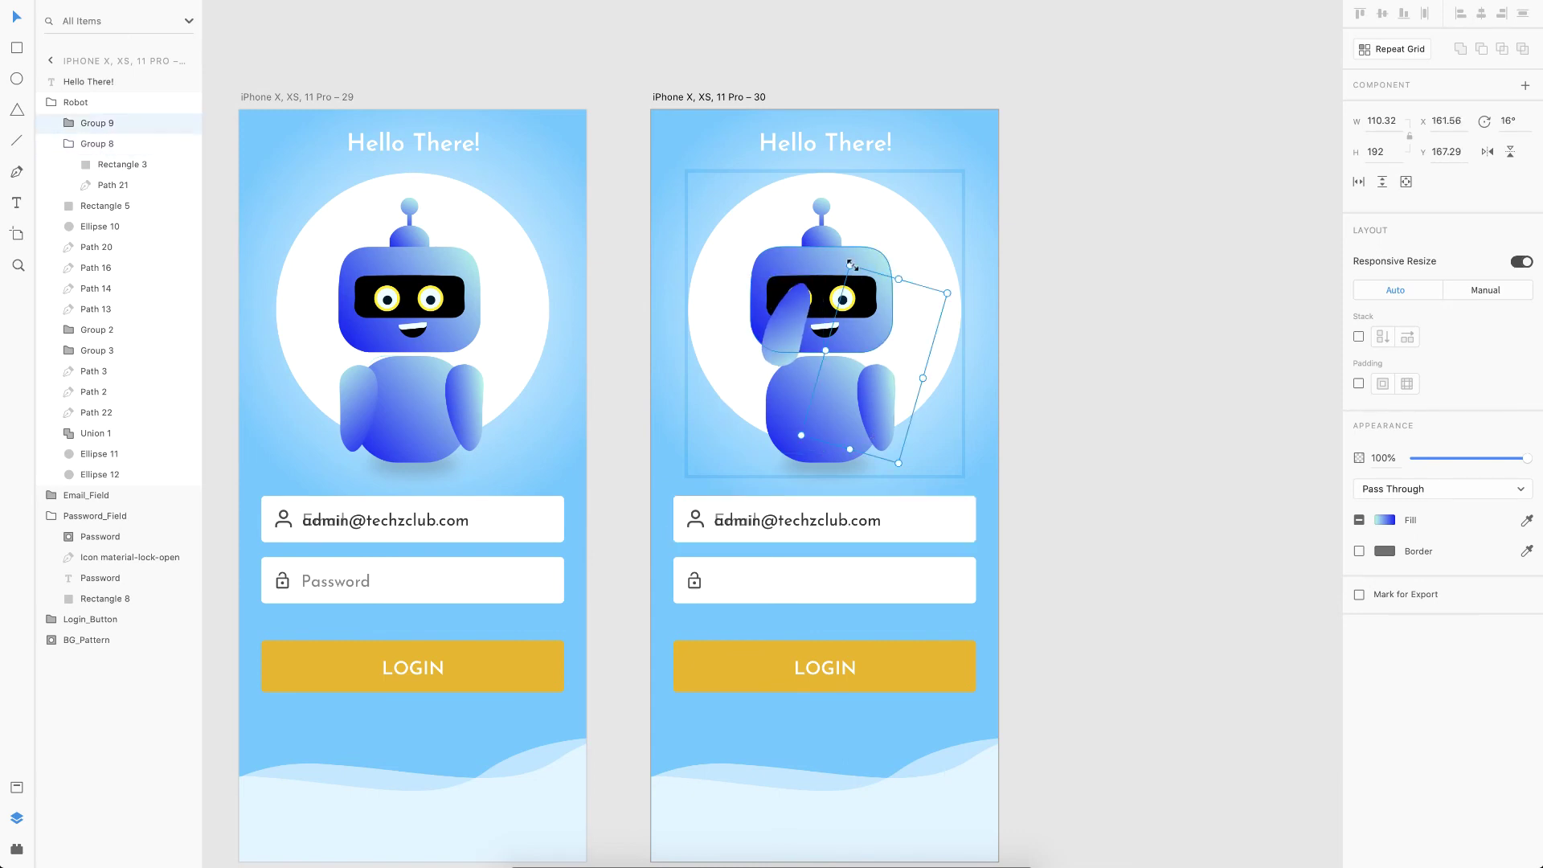
left_click_drag(848, 259, 1051, 342)
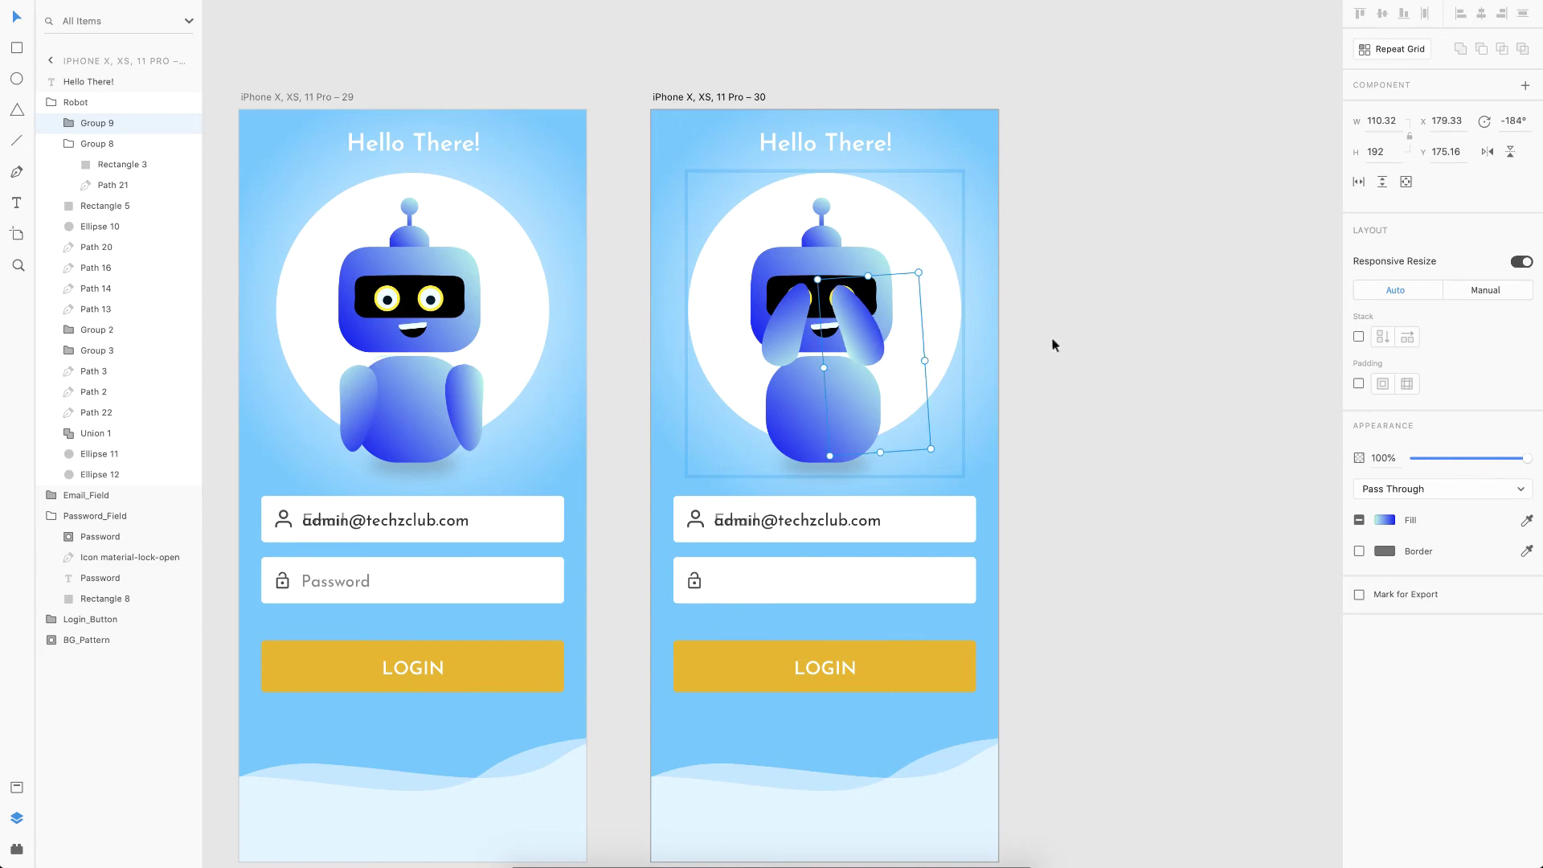
Remove the robot's white teeth on artboard 30 and reshape the black mouth path into an open mouth about 22 by 24
scroll(856, 350, "up", 5)
scroll(856, 350, "up", 3)
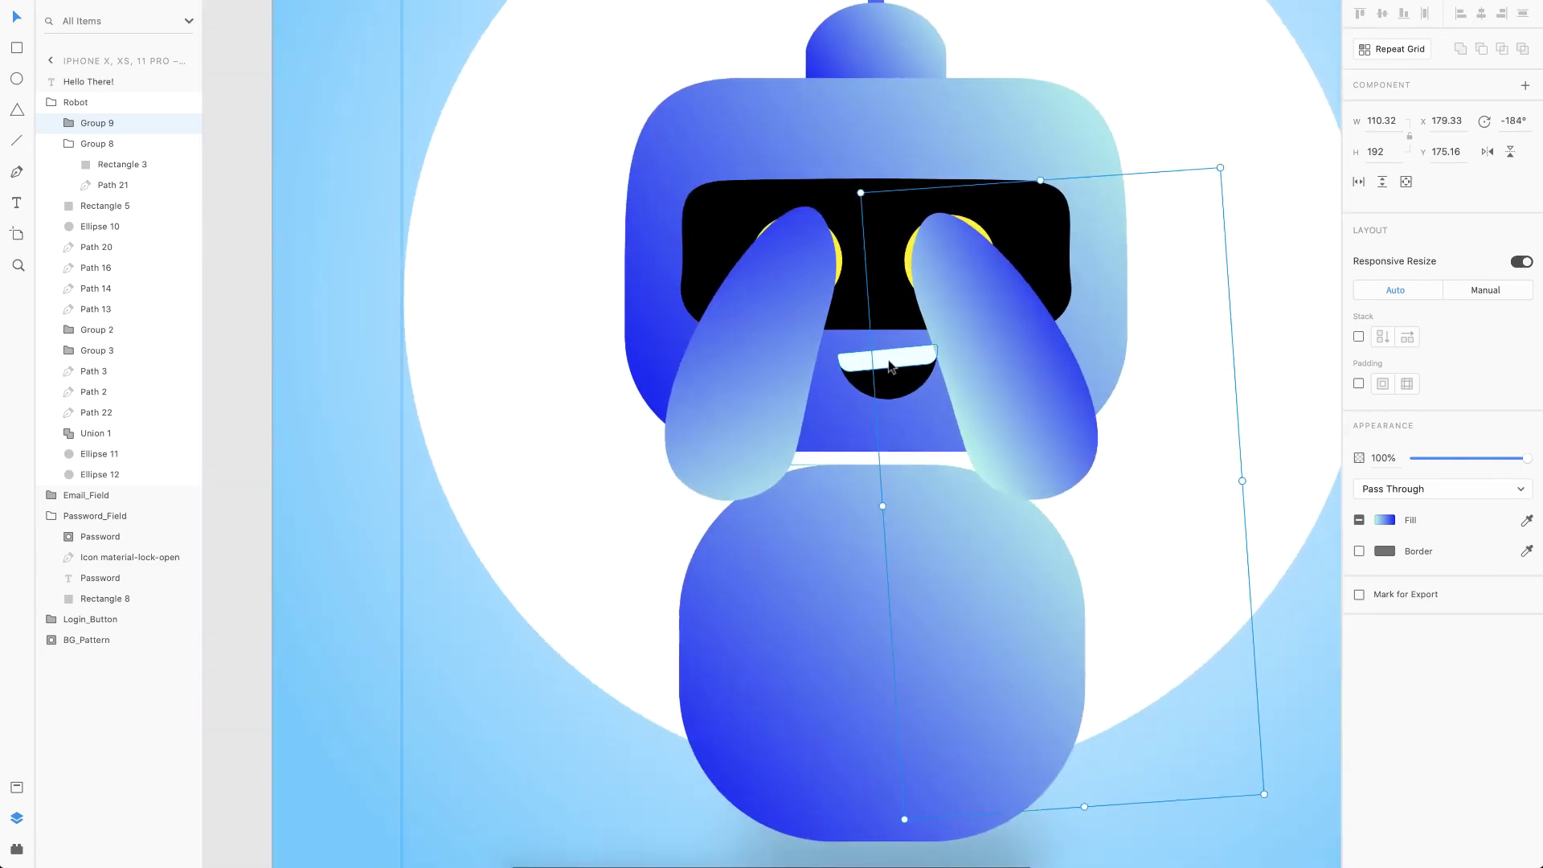
left_click(875, 356)
double_click(889, 369)
scroll(889, 366, "up", 4)
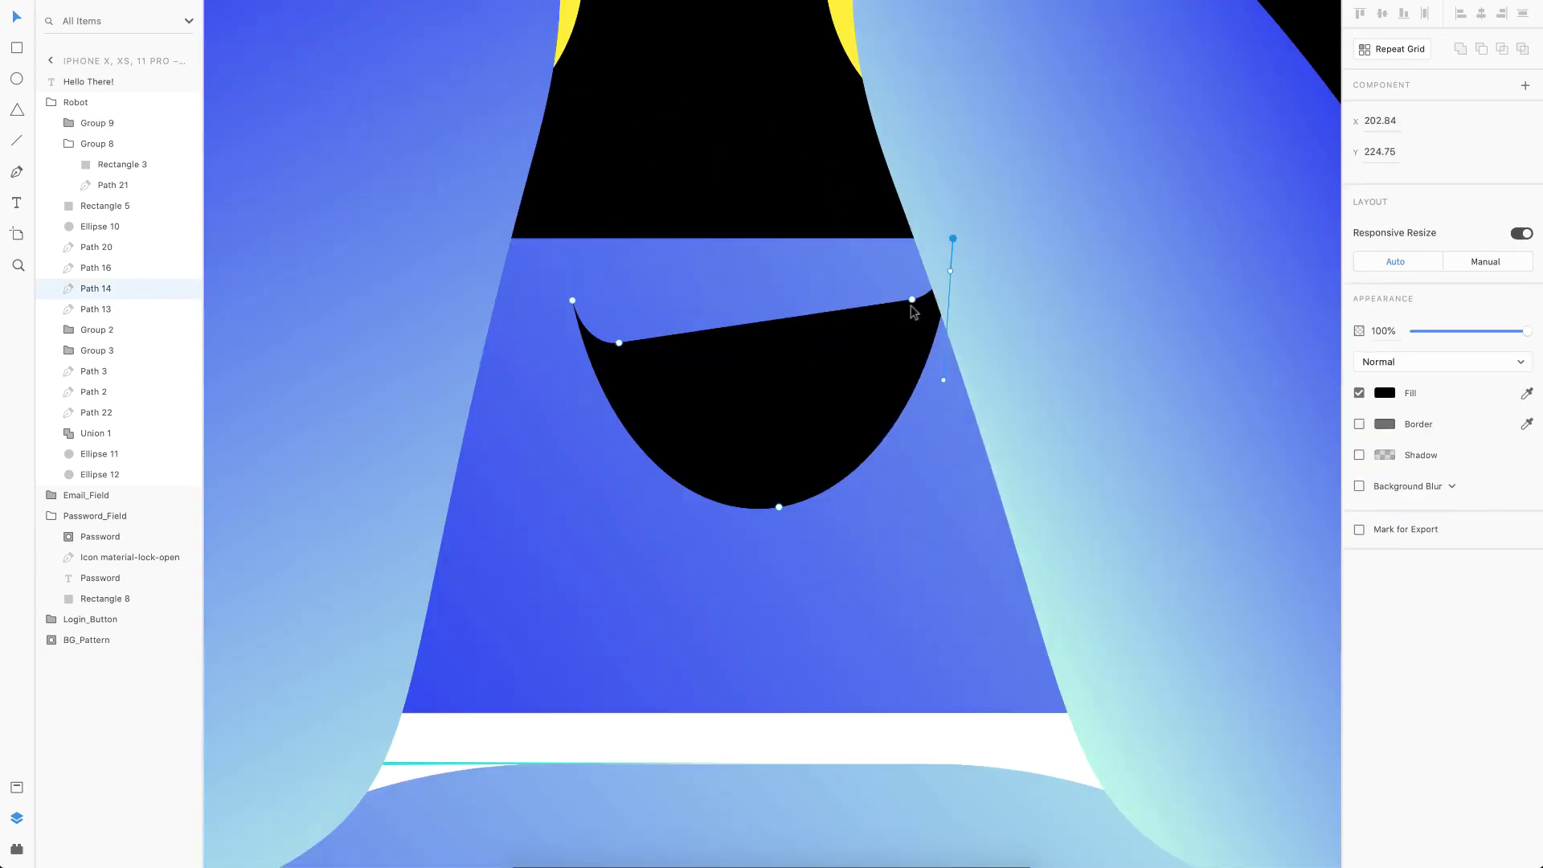
mouse_move(936, 358)
left_mouse_down()
mouse_move(910, 324)
mouse_move(945, 343)
left_mouse_up()
scroll(945, 343, "down", 2)
scroll(718, 406, "down", 5)
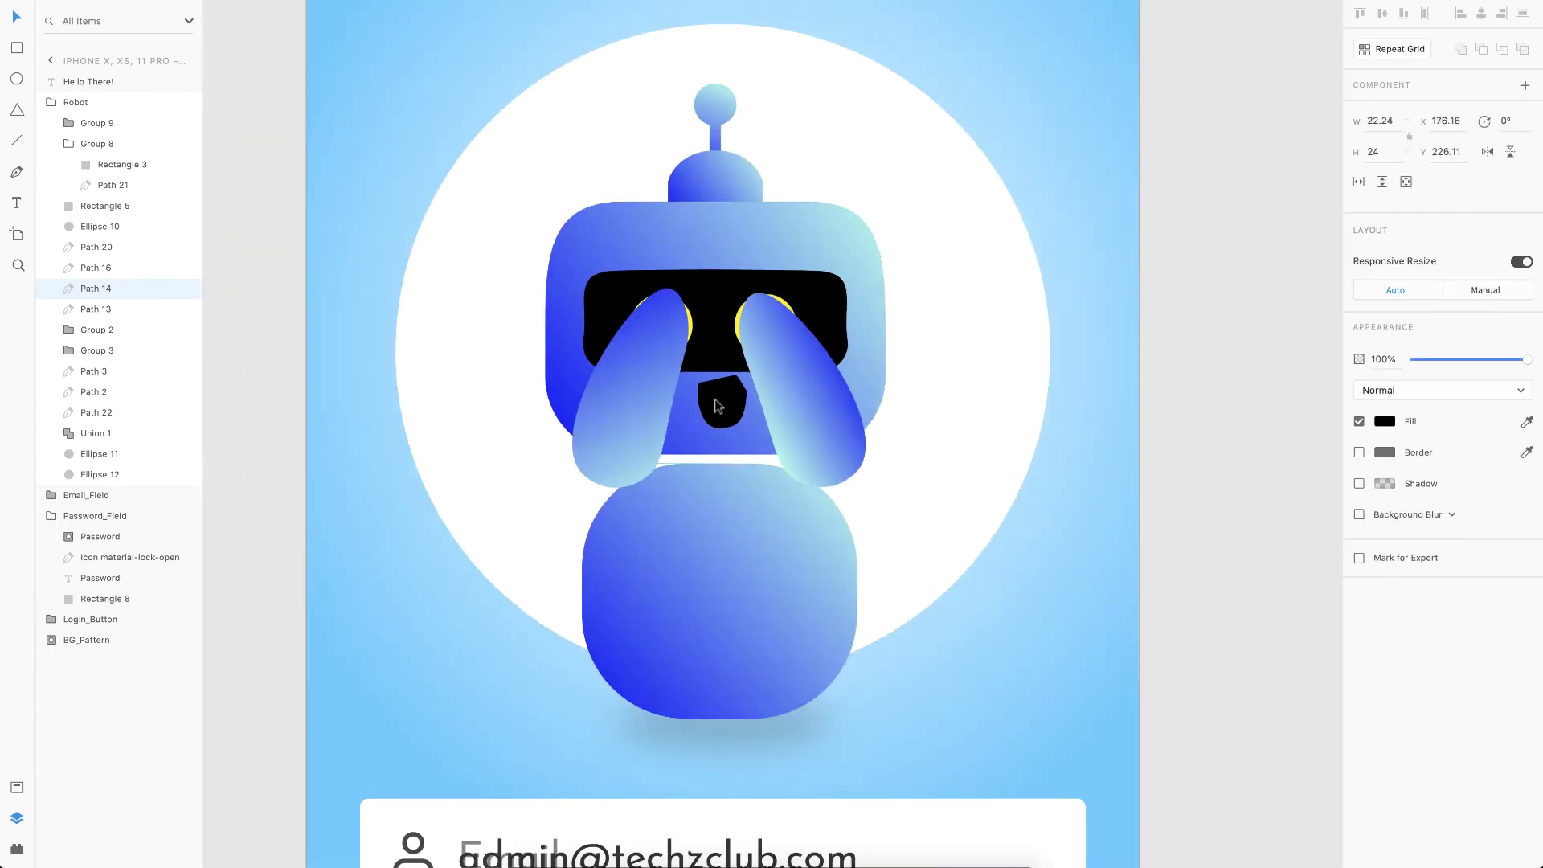
left_click(1165, 416)
scroll(719, 406, "down", 2)
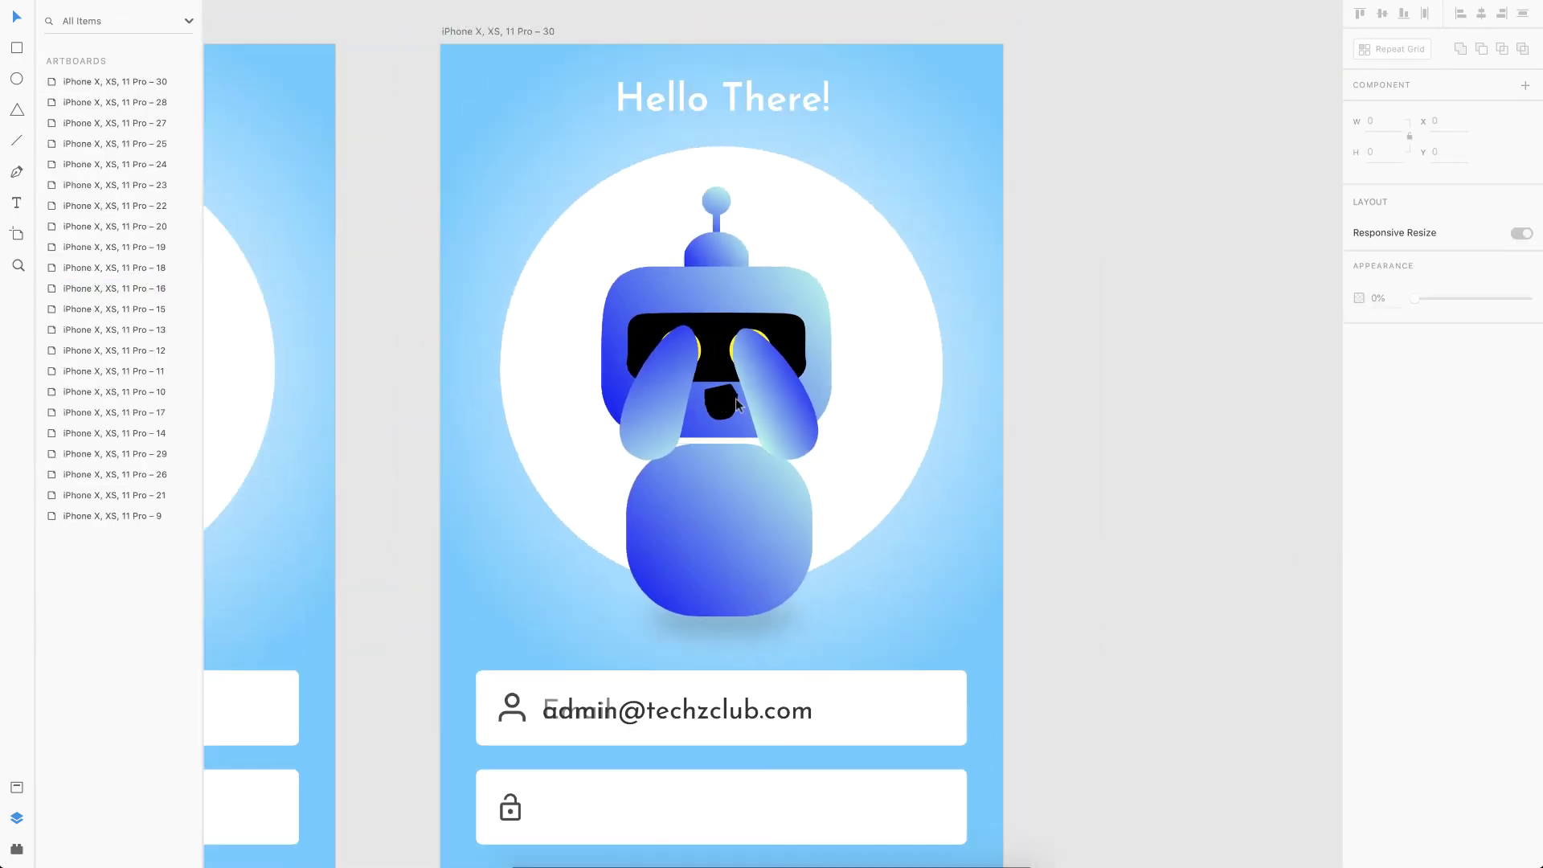
Hide the Email placeholder text overlapping the email address on artboards 29 and 30
scroll(772, 386, "down", 3)
scroll(789, 369, "down", 2)
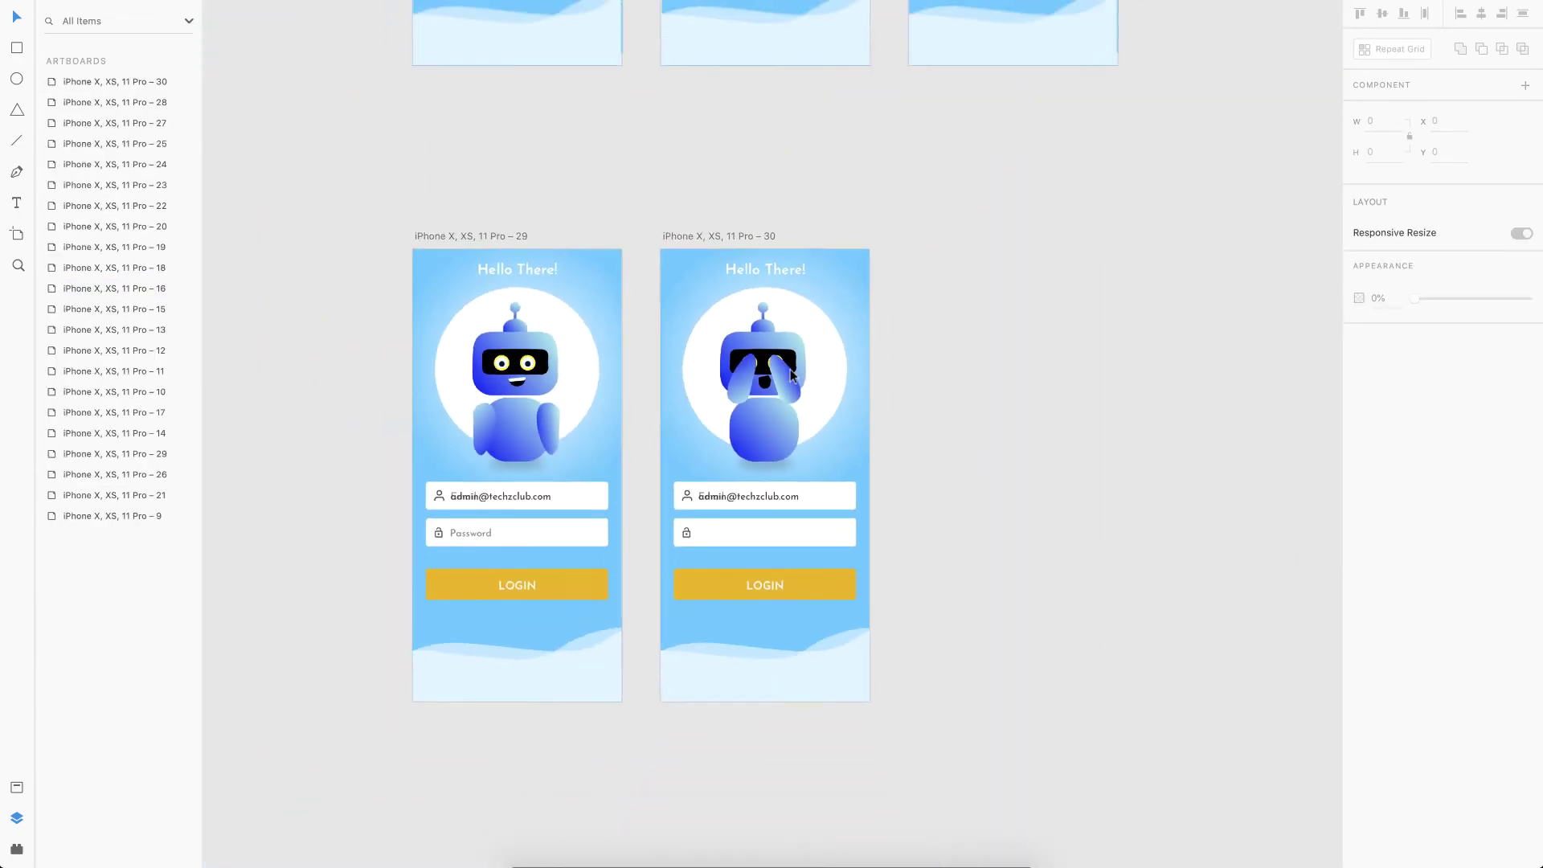
scroll(789, 368, "up", 4)
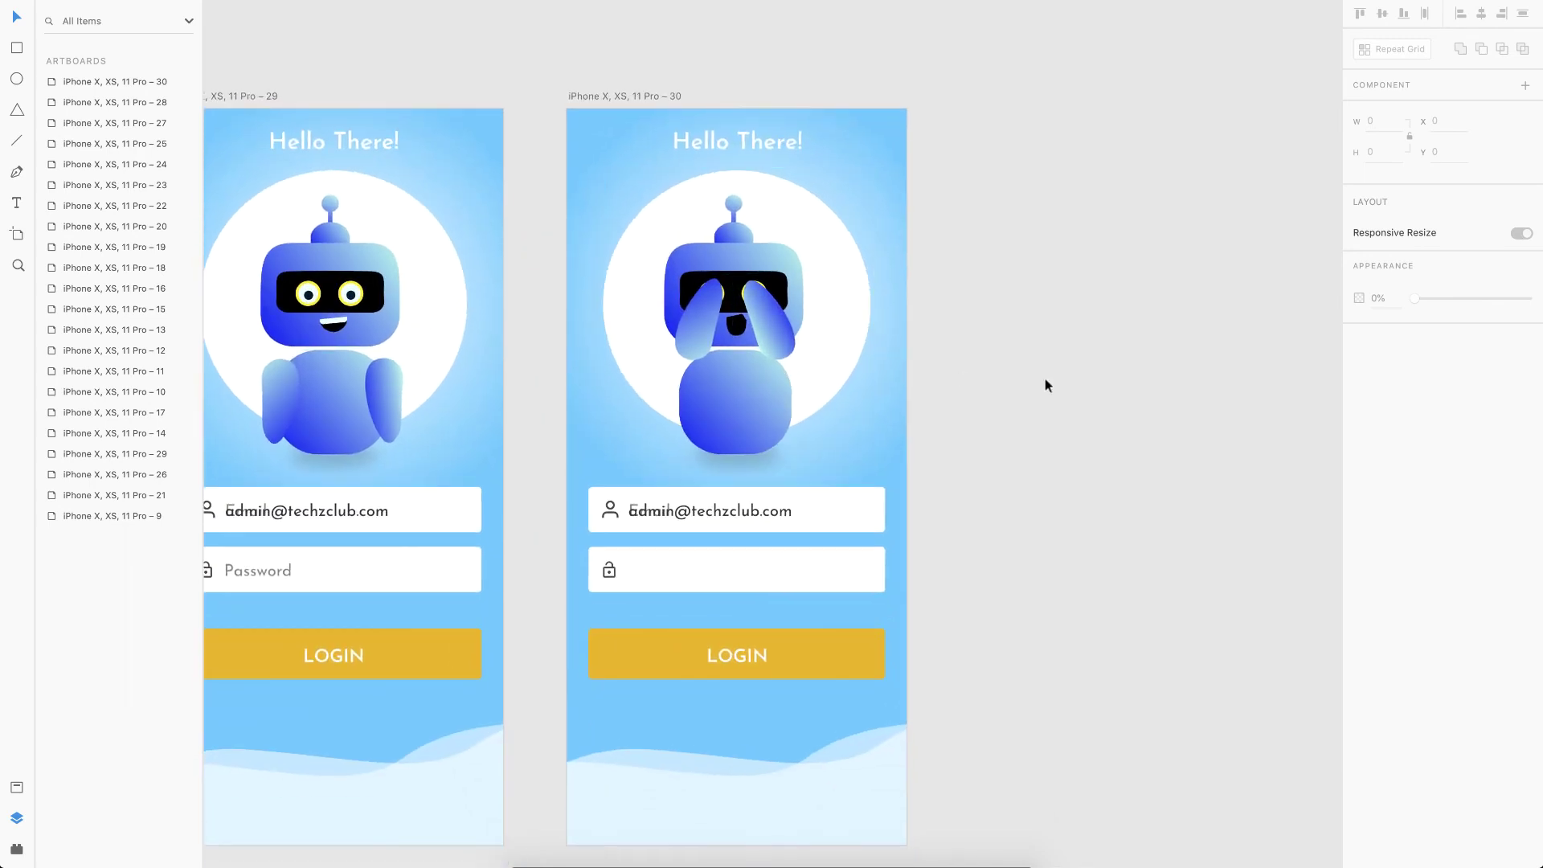
scroll(1045, 378, "up", 2)
left_click(769, 260)
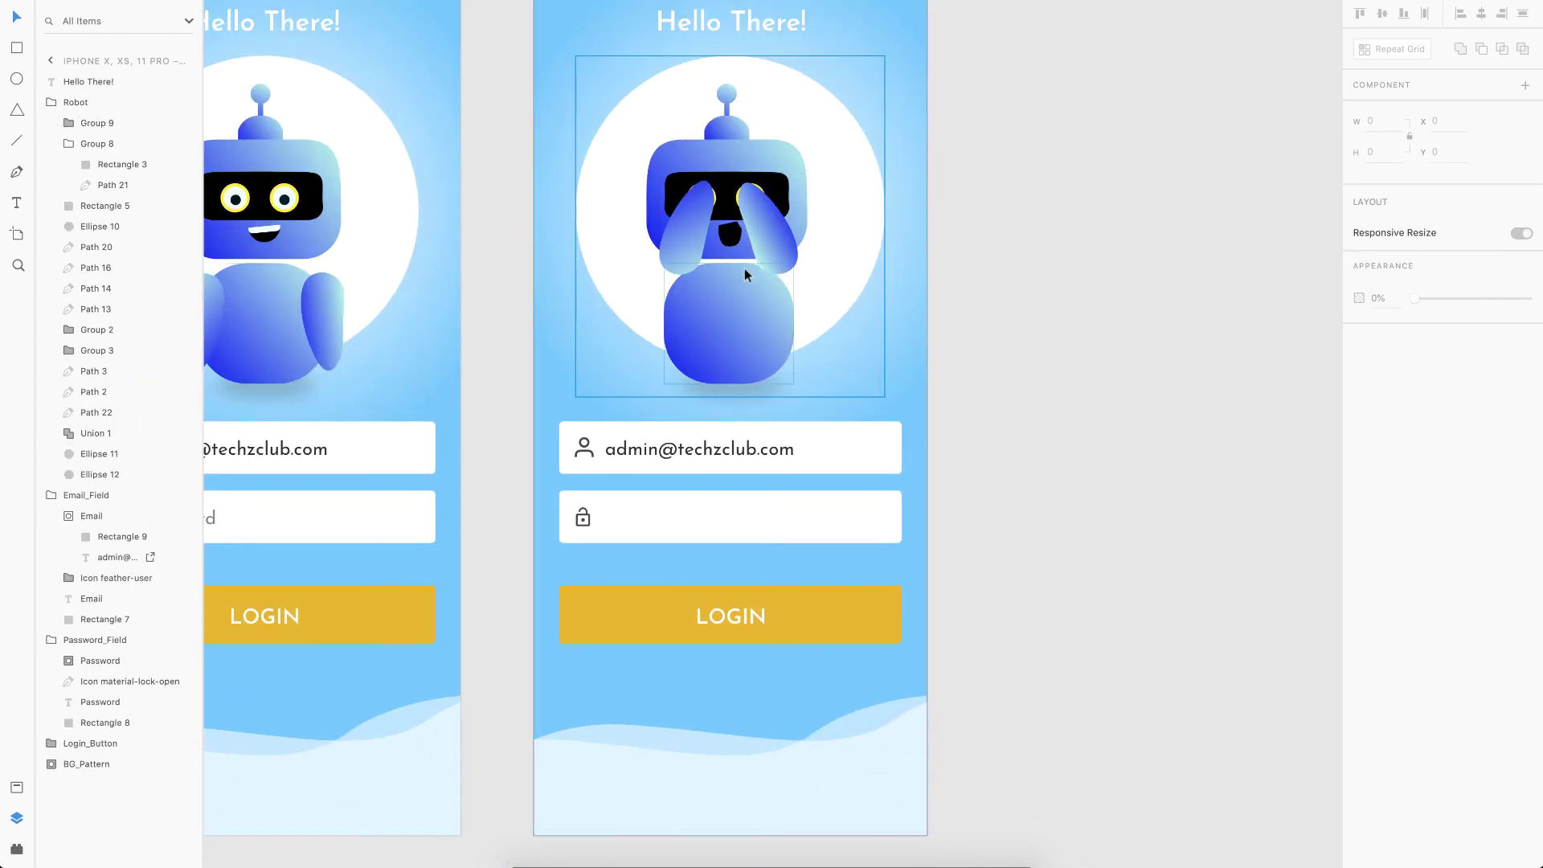
scroll(744, 267, "down", 2)
Duplicate the artboard iPhone X, XS, 11 Pro – 30
left_click(605, 73)
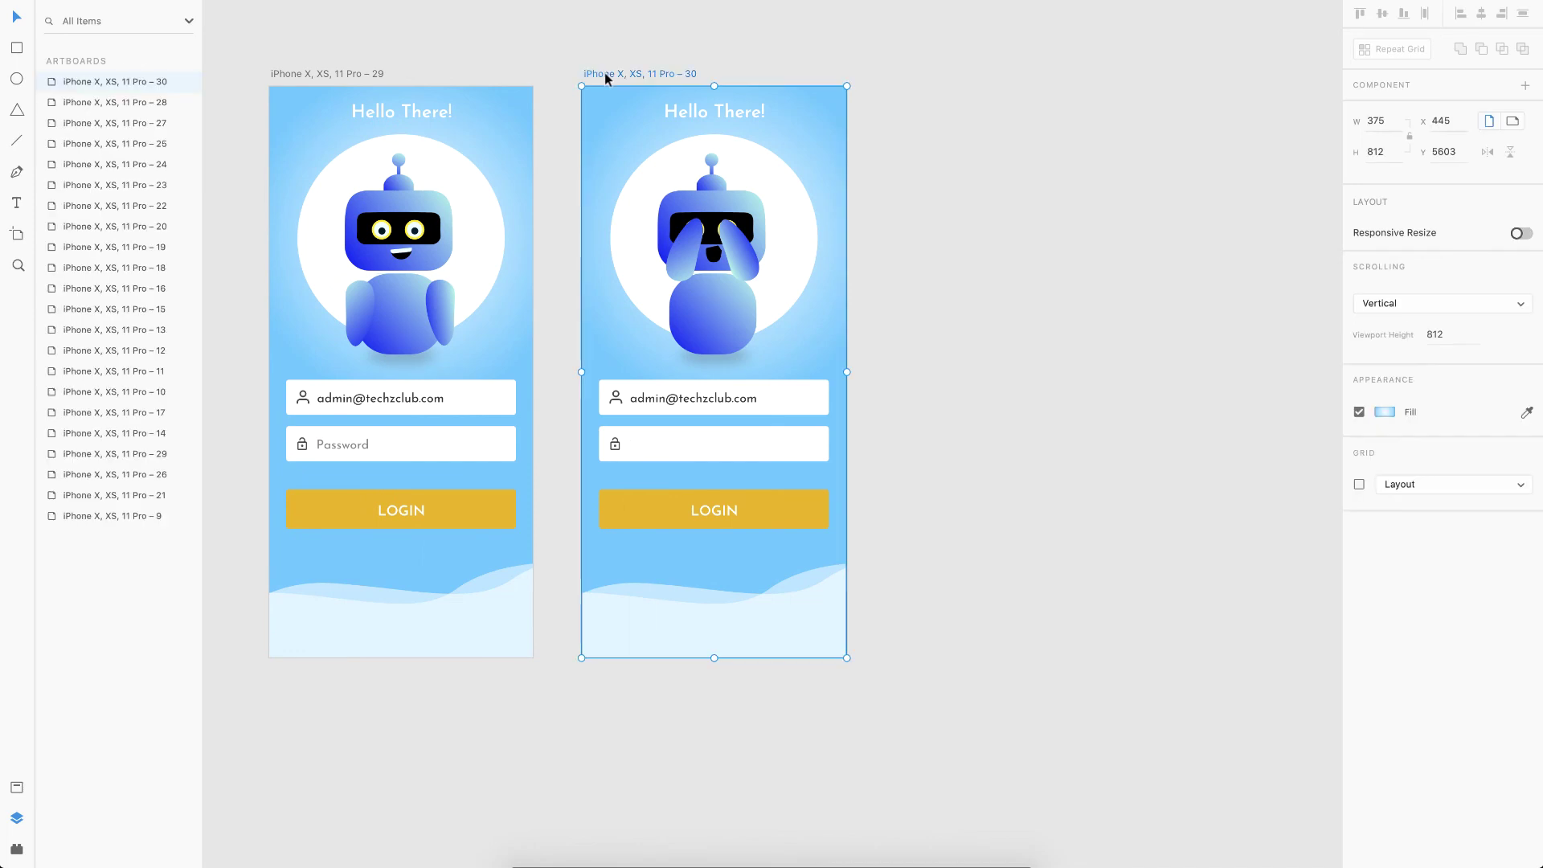
key("ctrl+d")
scroll(1036, 469, "up", 3)
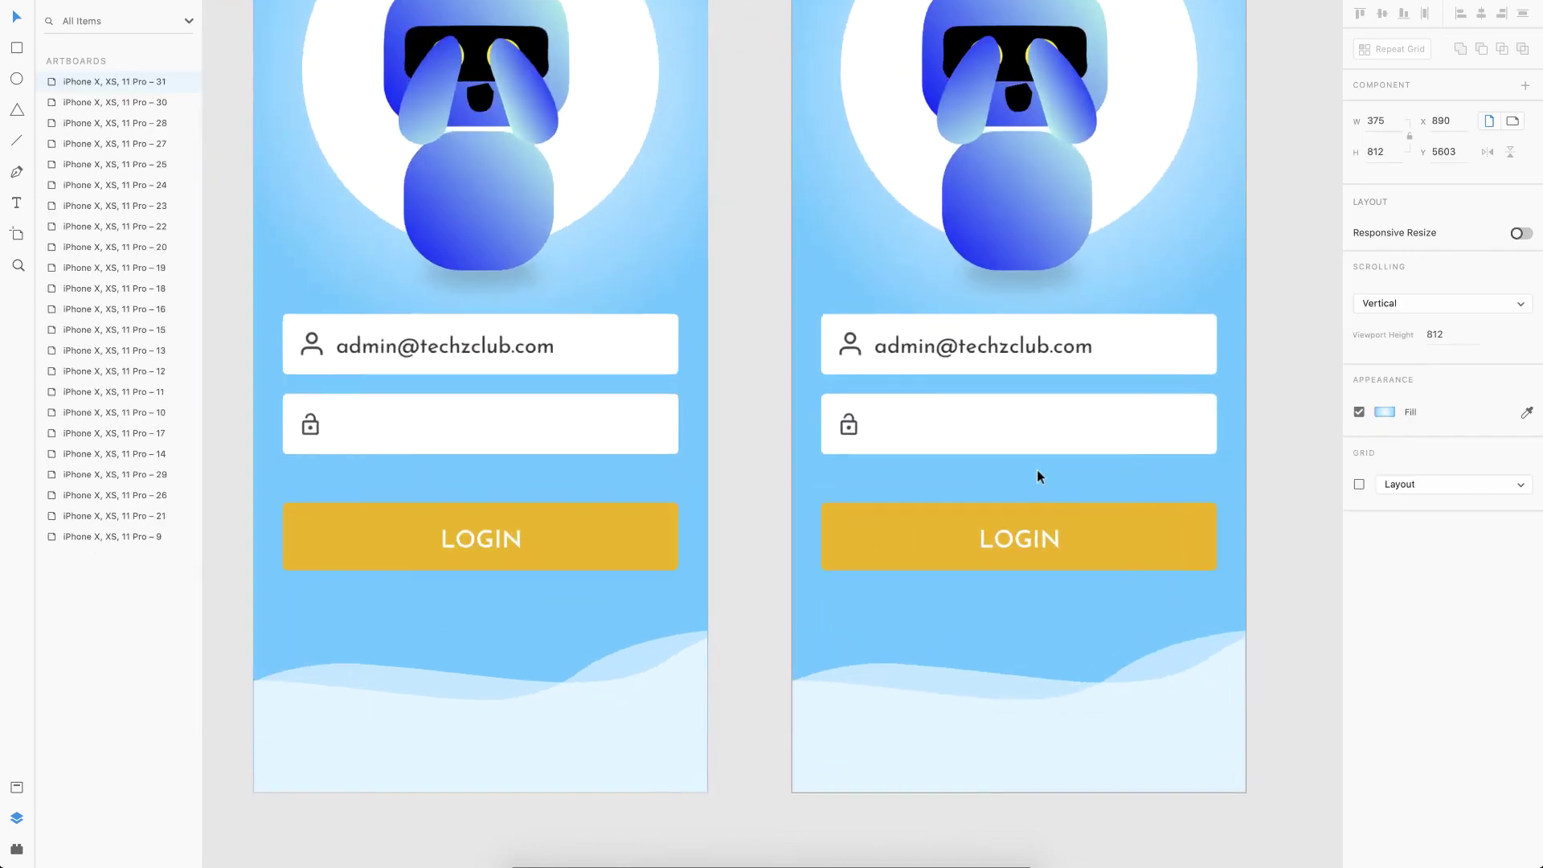
Reveal the password asterisks on artboard 31 by setting the width of the covering Rectangle 10 in the password field to 0.5
double_click(894, 418)
scroll(908, 437, "up", 3)
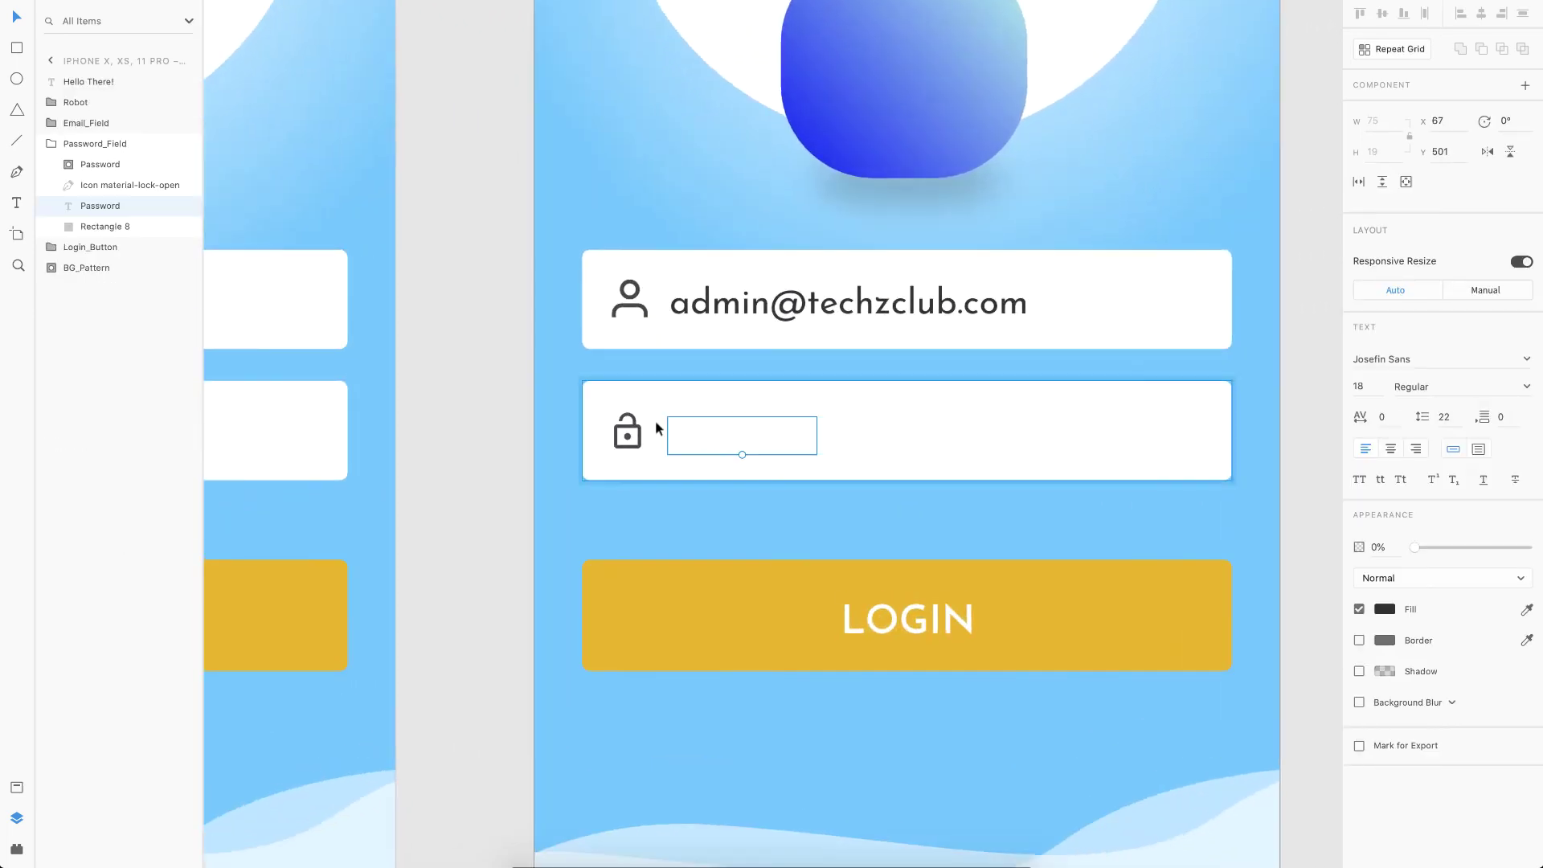
scroll(654, 419, "up", 2)
left_click(678, 451)
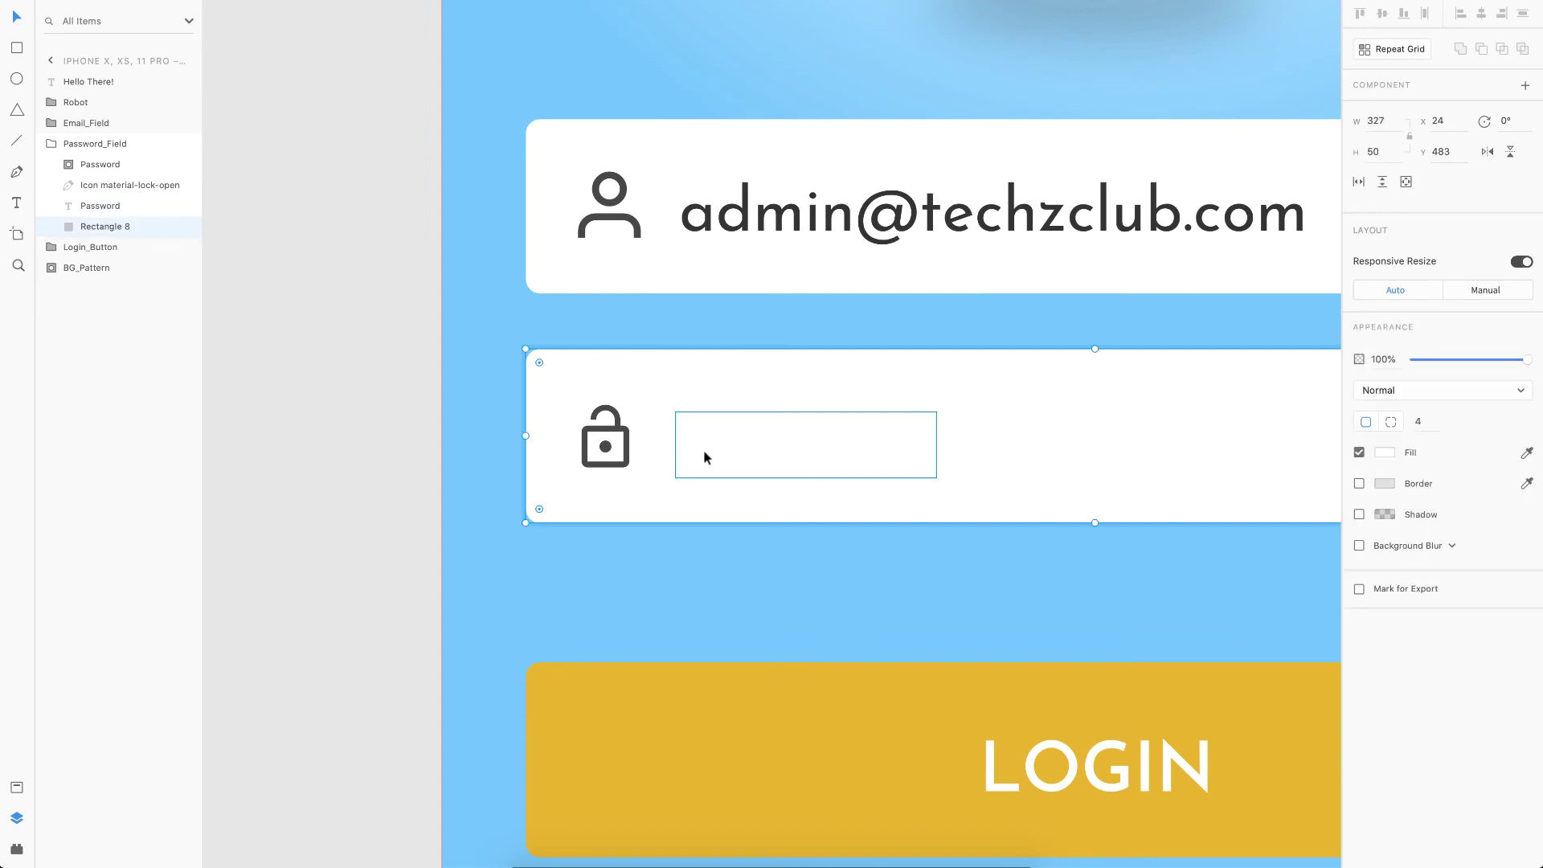
double_click(684, 464)
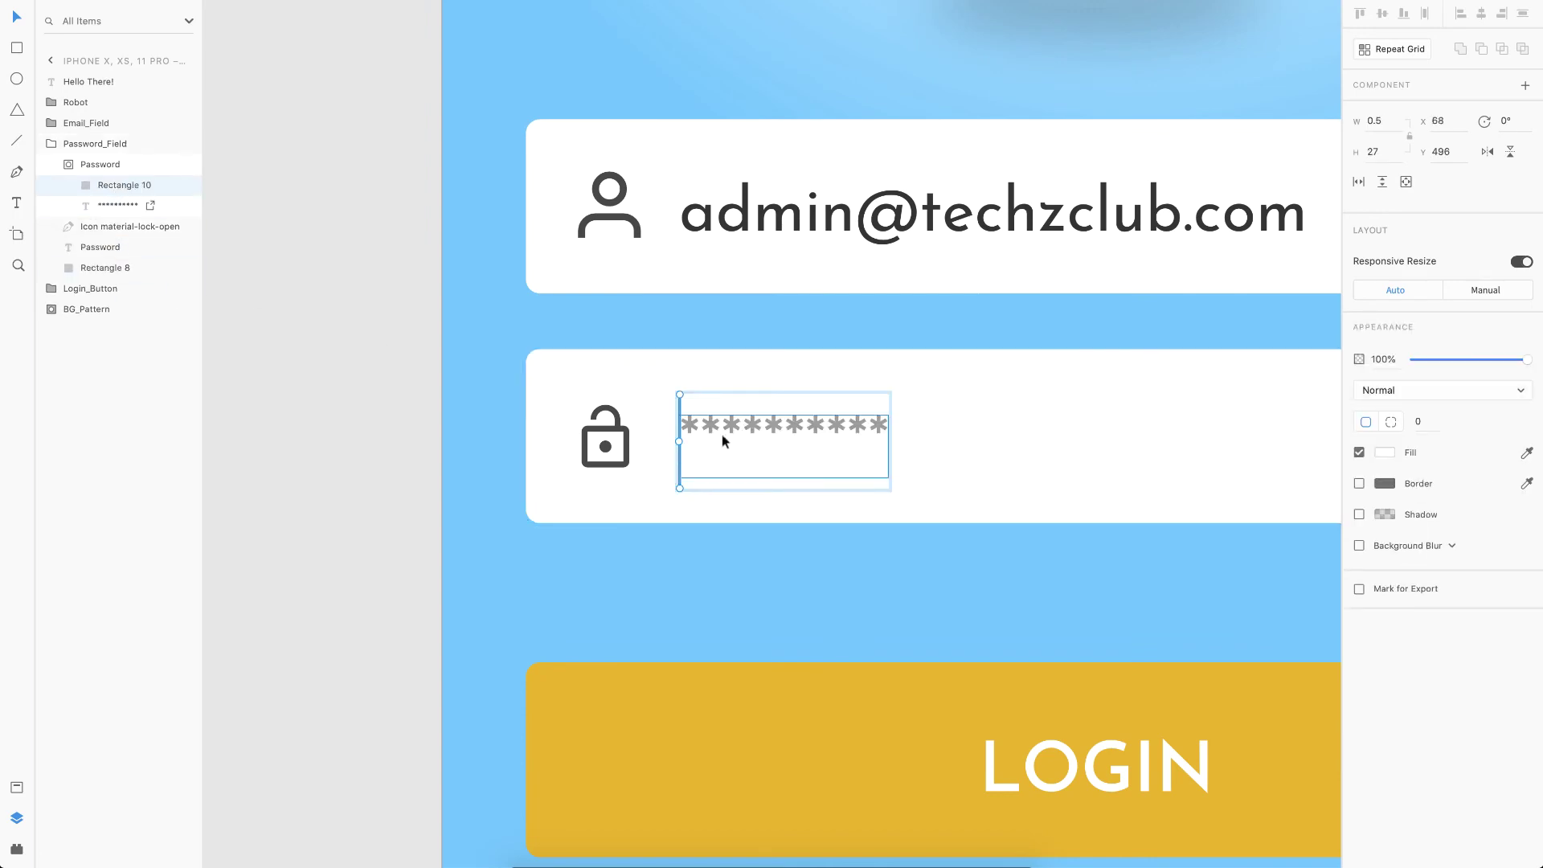
scroll(835, 422, "down", 3)
left_click(890, 599)
scroll(890, 594, "down", 5)
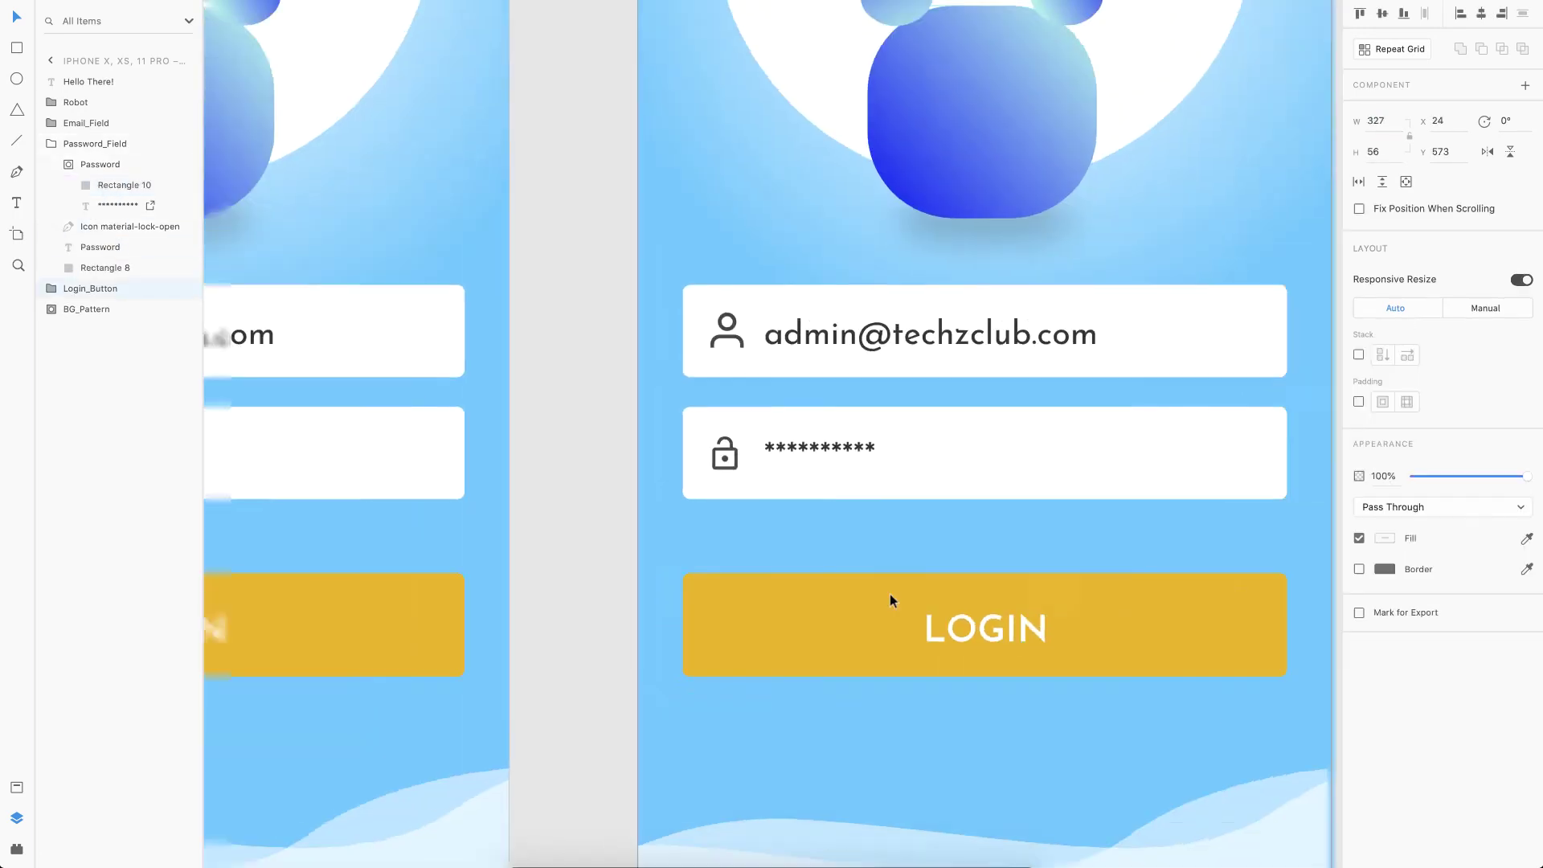
scroll(922, 494, "down", 5)
left_click(1097, 480)
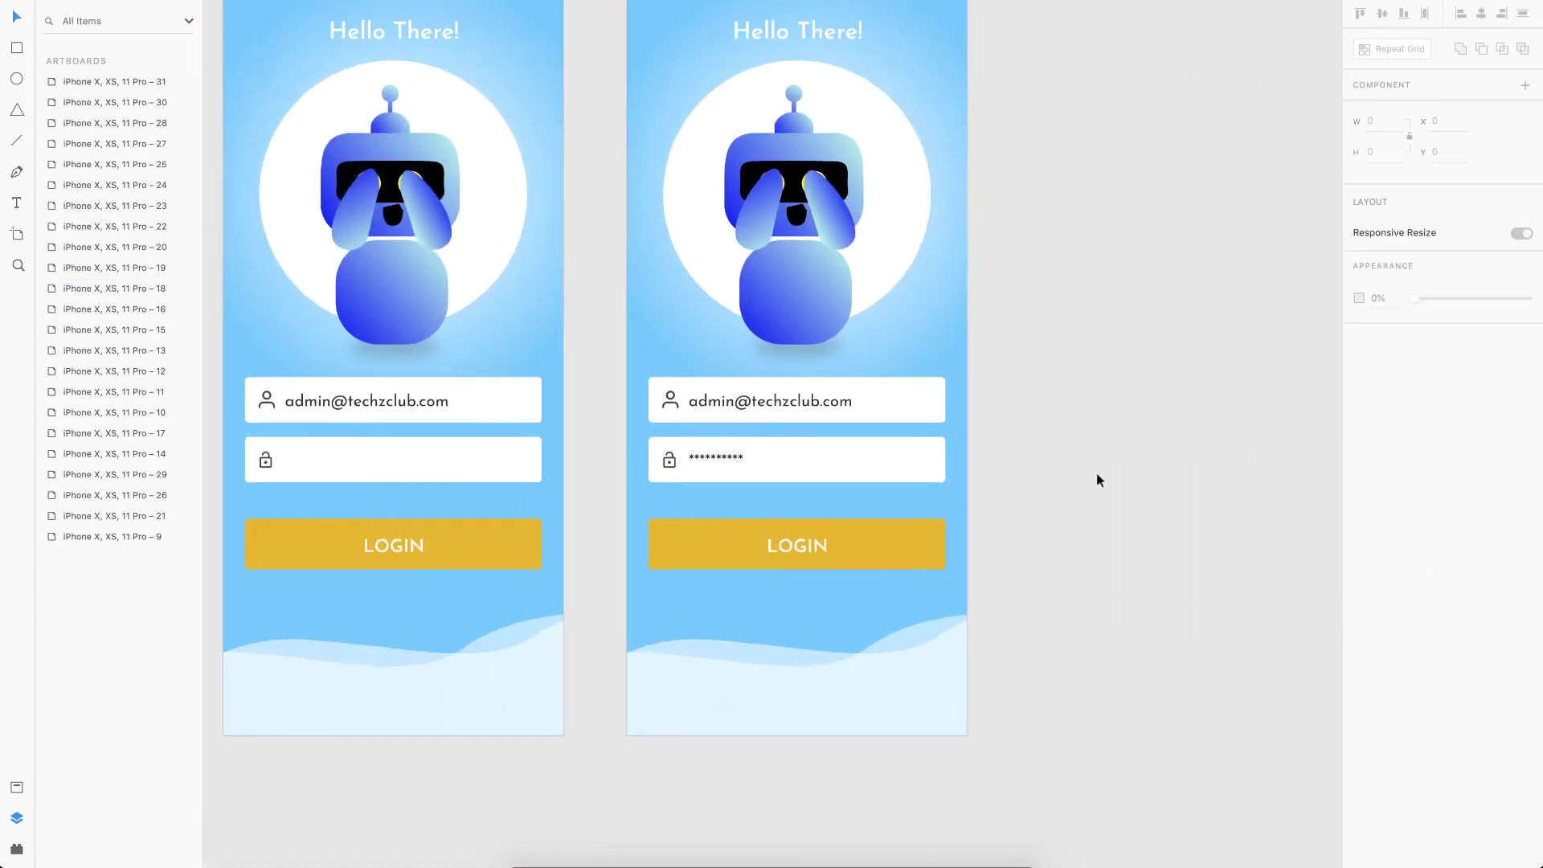
Raise the opacity of the LOGIN button's background rectangle on artboard 31 to 100%
scroll(1098, 479, "down", 2)
scroll(1098, 480, "up", 1)
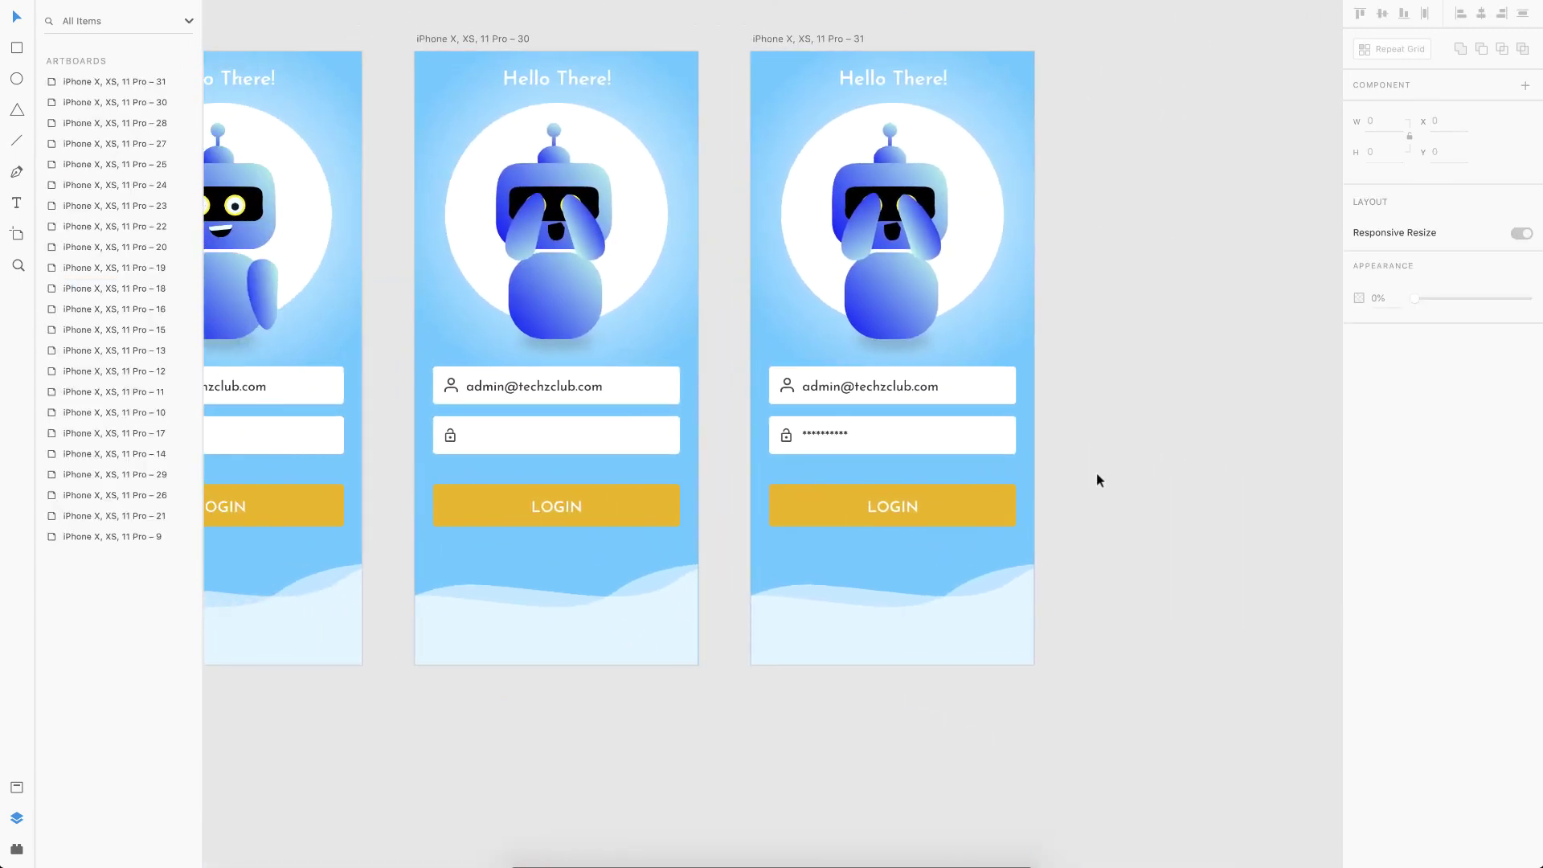
double_click(978, 510)
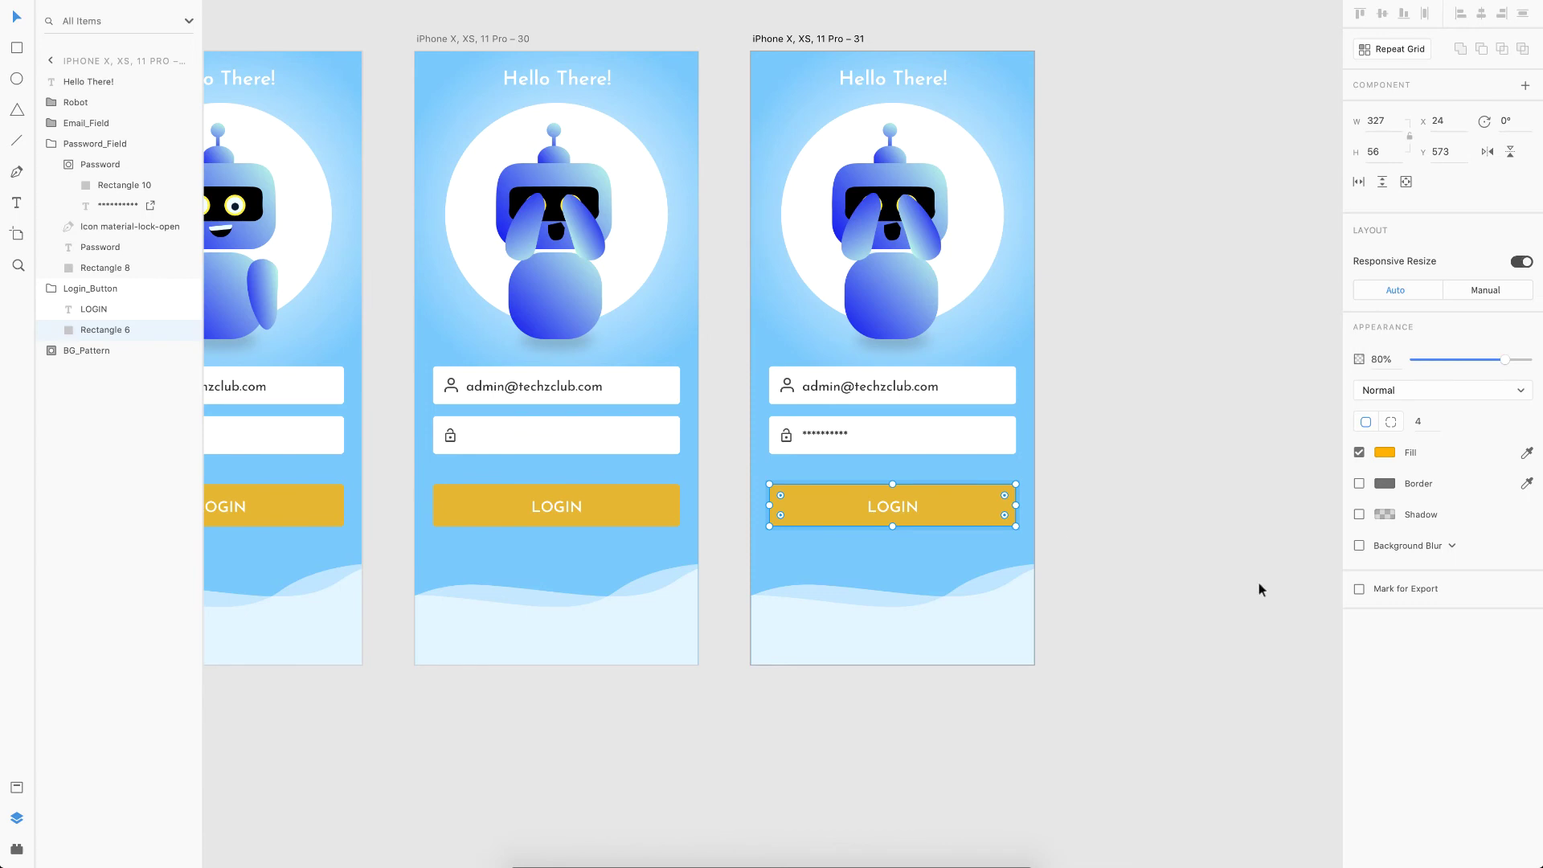
left_click_drag(1508, 364, 1533, 362)
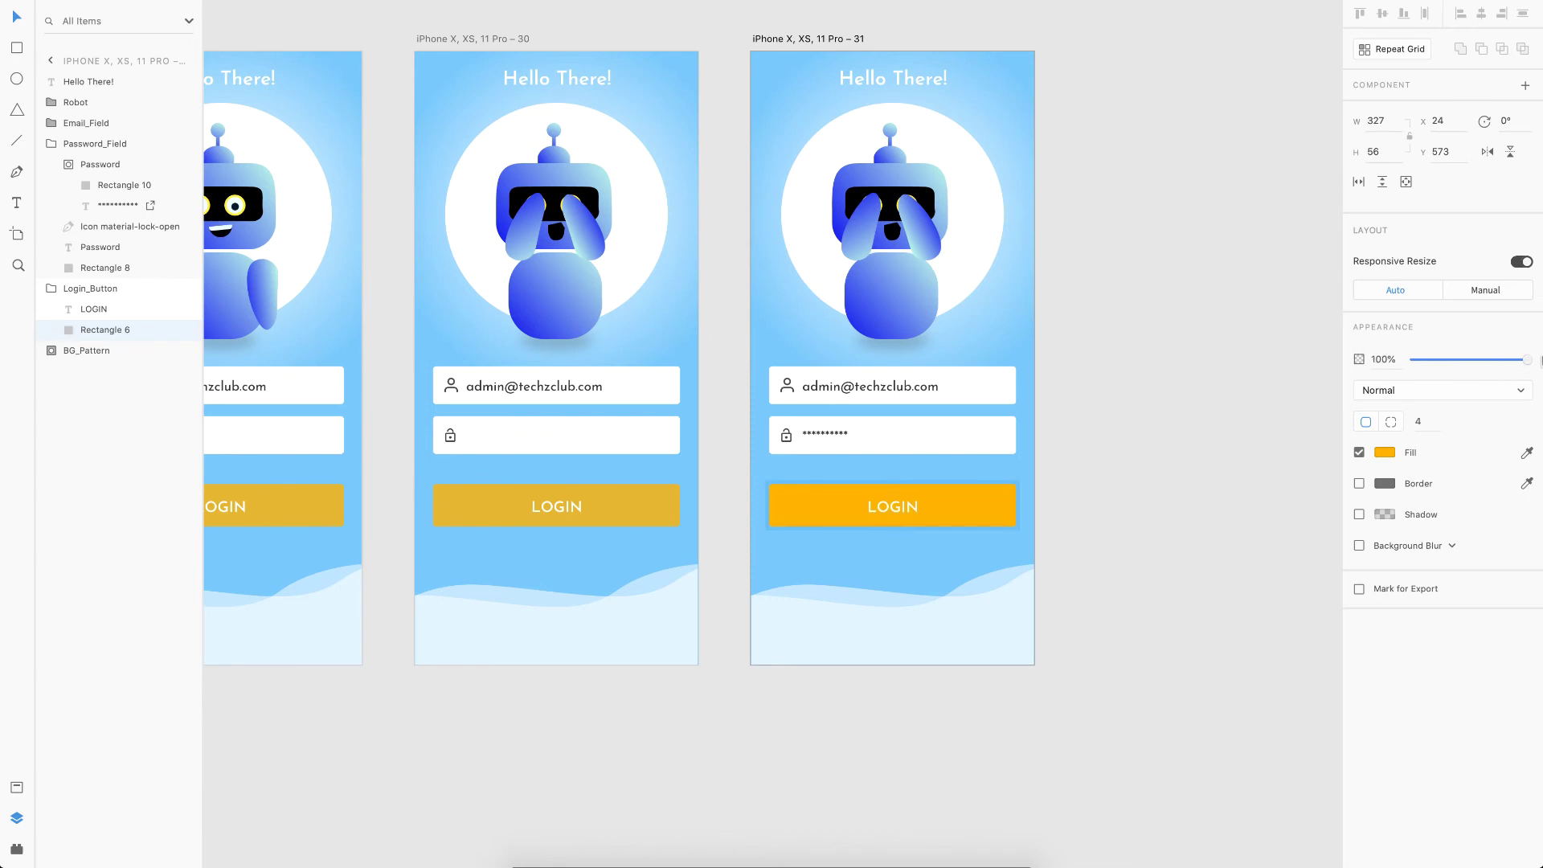
left_click(1113, 475)
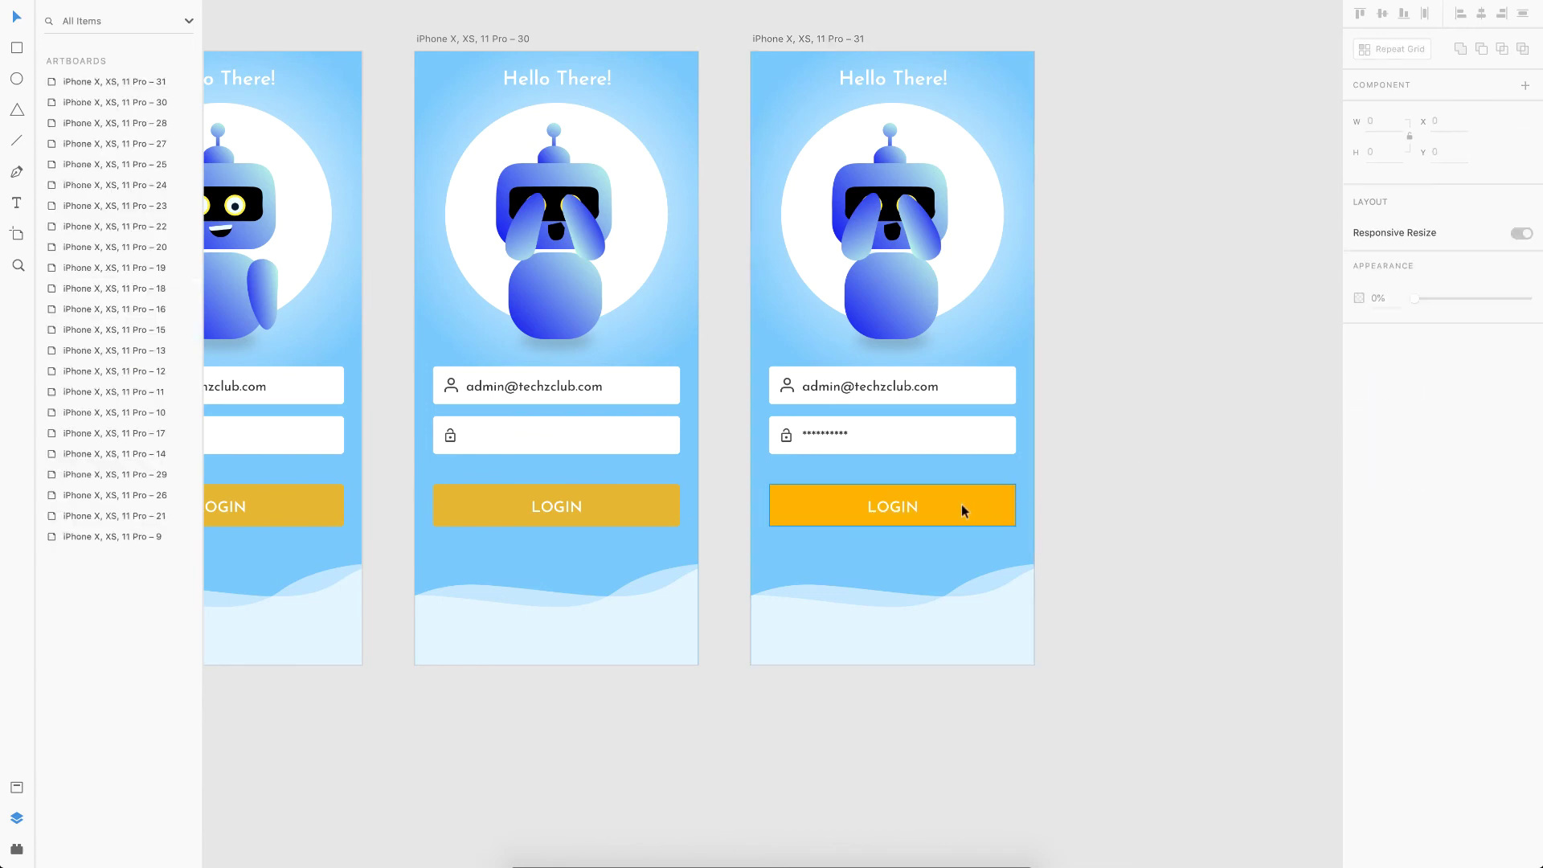
Duplicate artboard 26 and place the copy directly after artboard 31 in the lowest row
scroll(1068, 262, "down", 2)
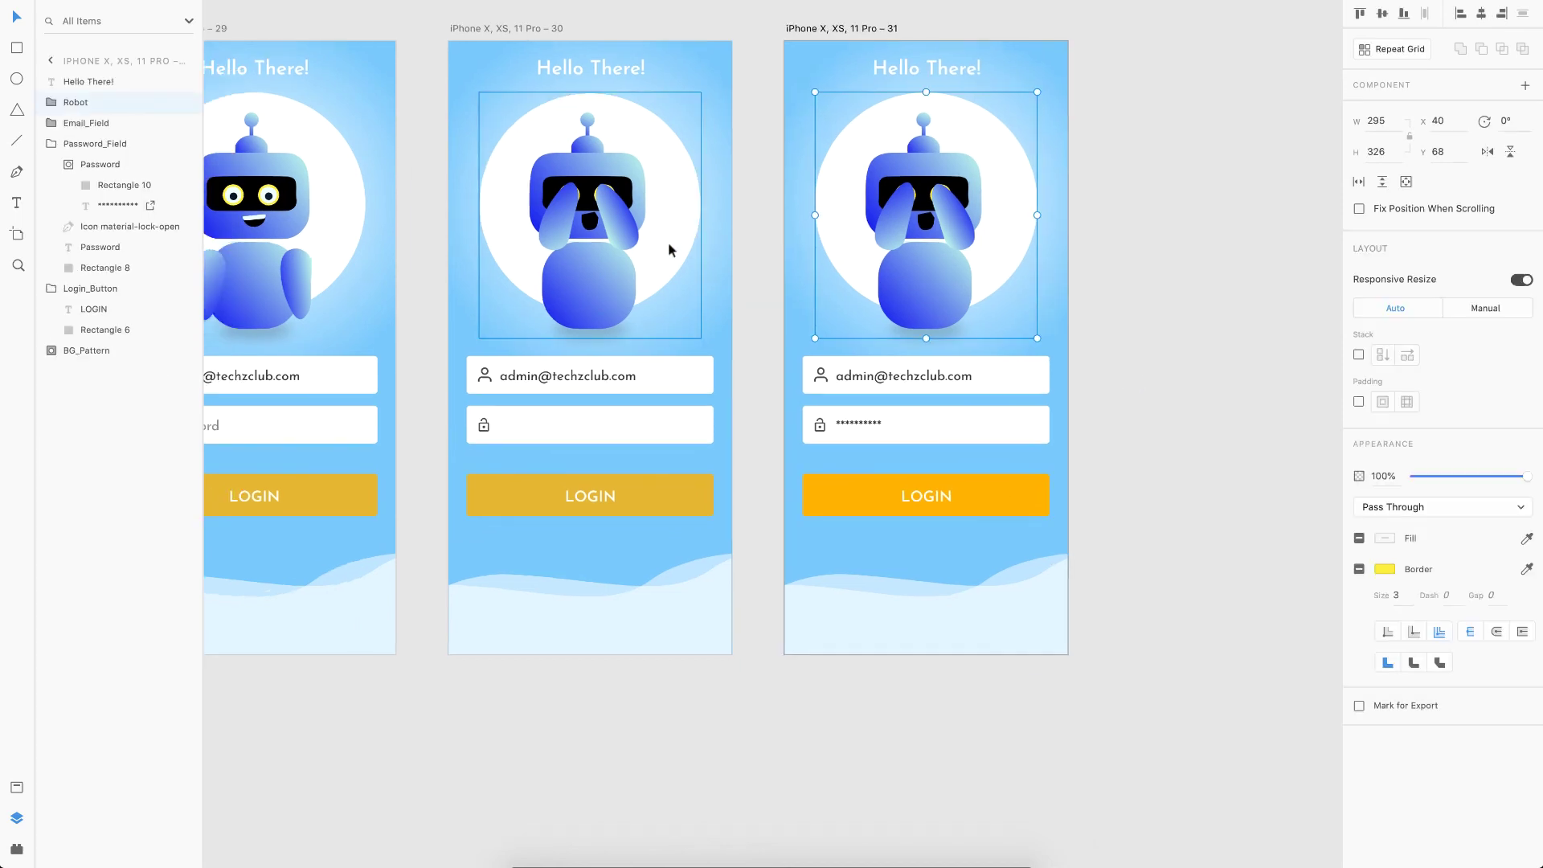
scroll(1068, 262, "down", 3)
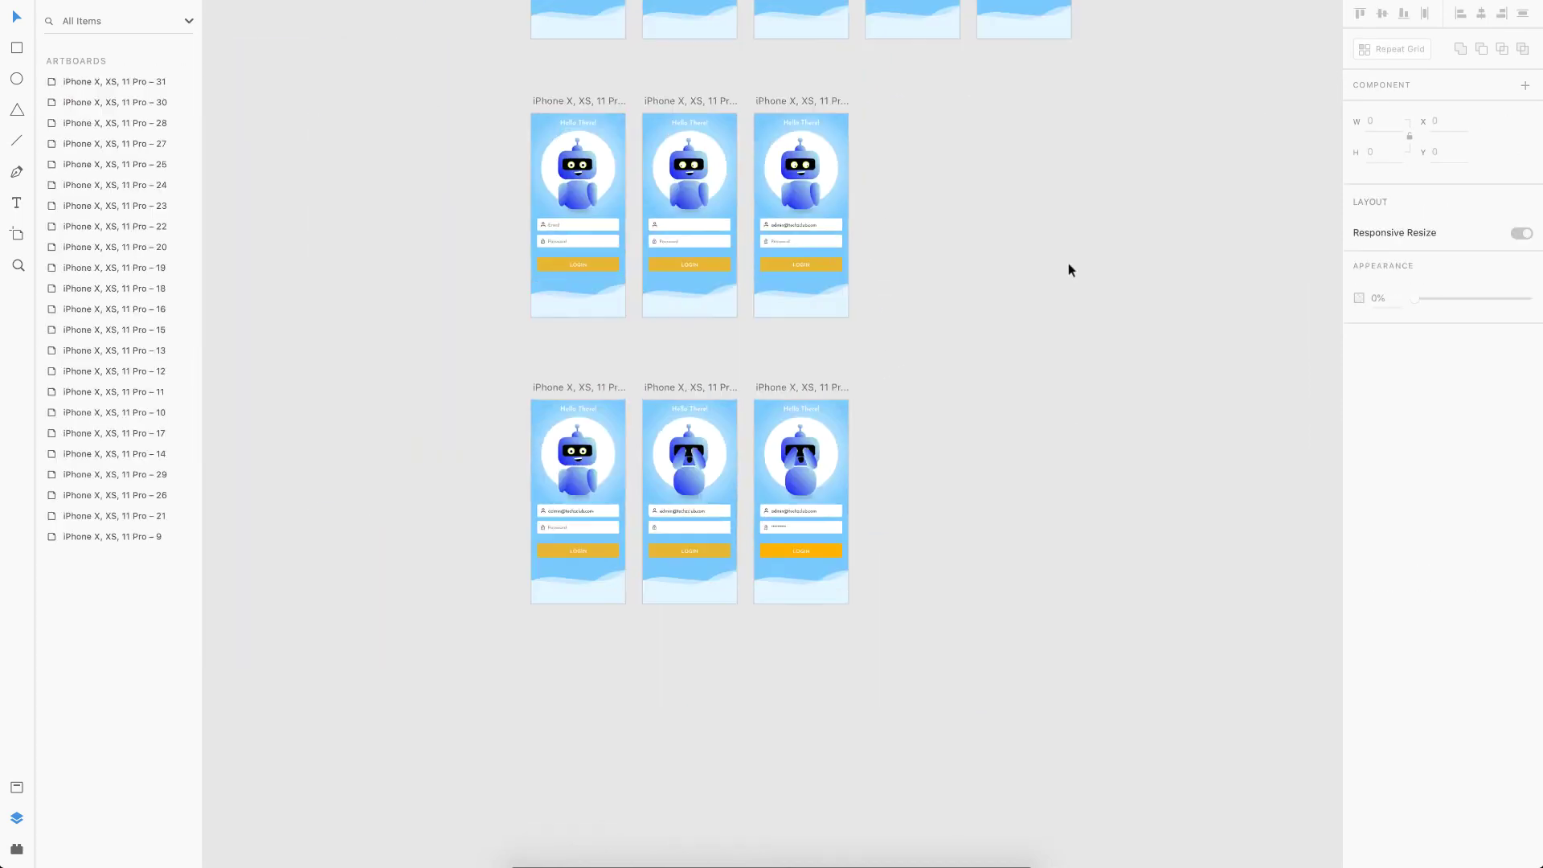
scroll(1068, 263, "up", 3)
scroll(924, 35, "down", 2)
scroll(923, 35, "right", 1)
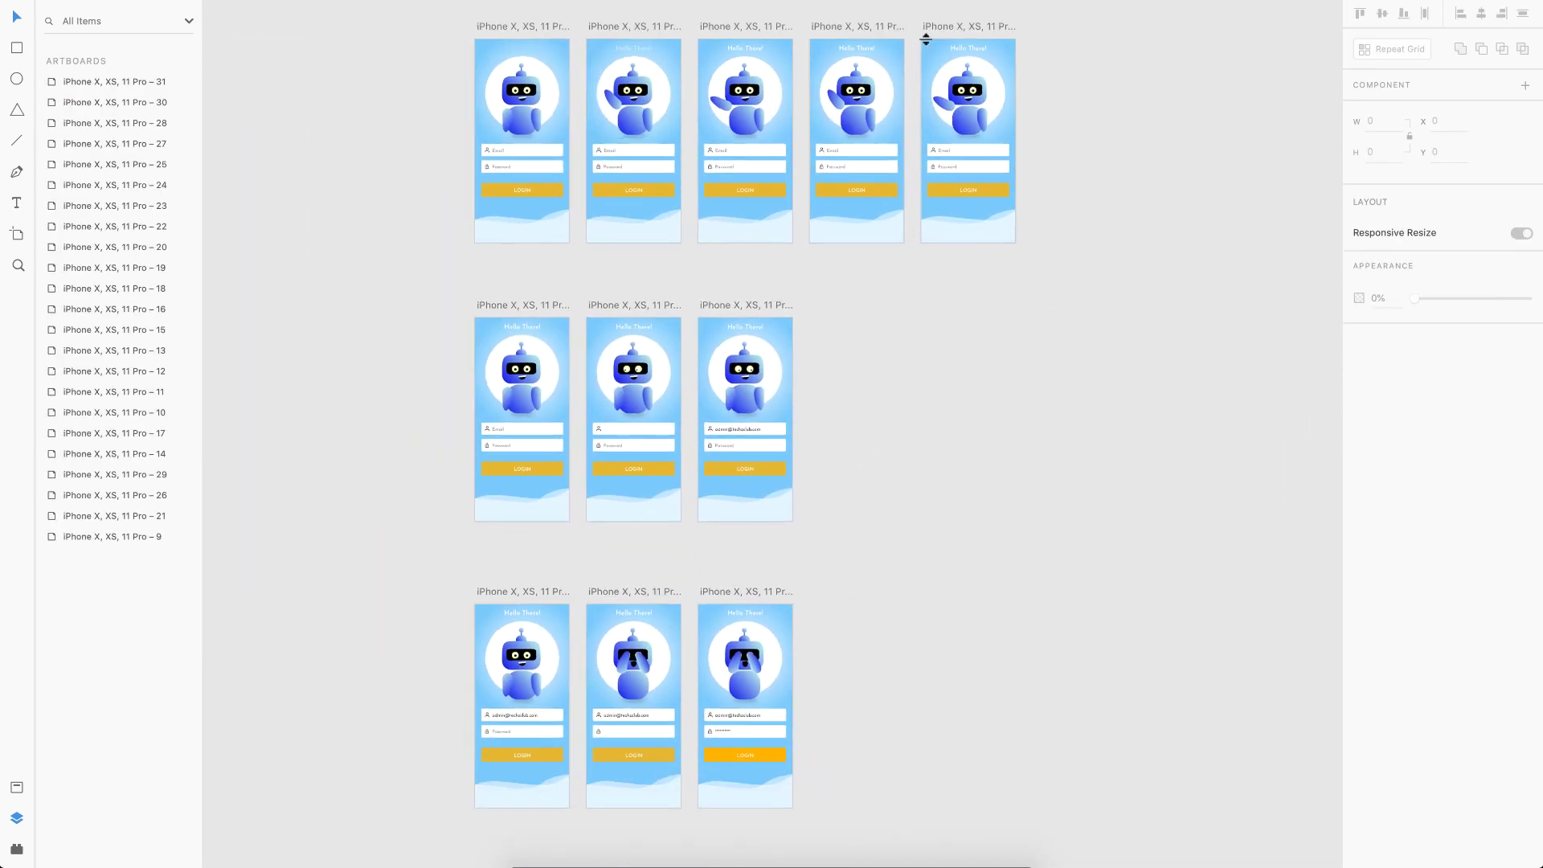
left_click(500, 309)
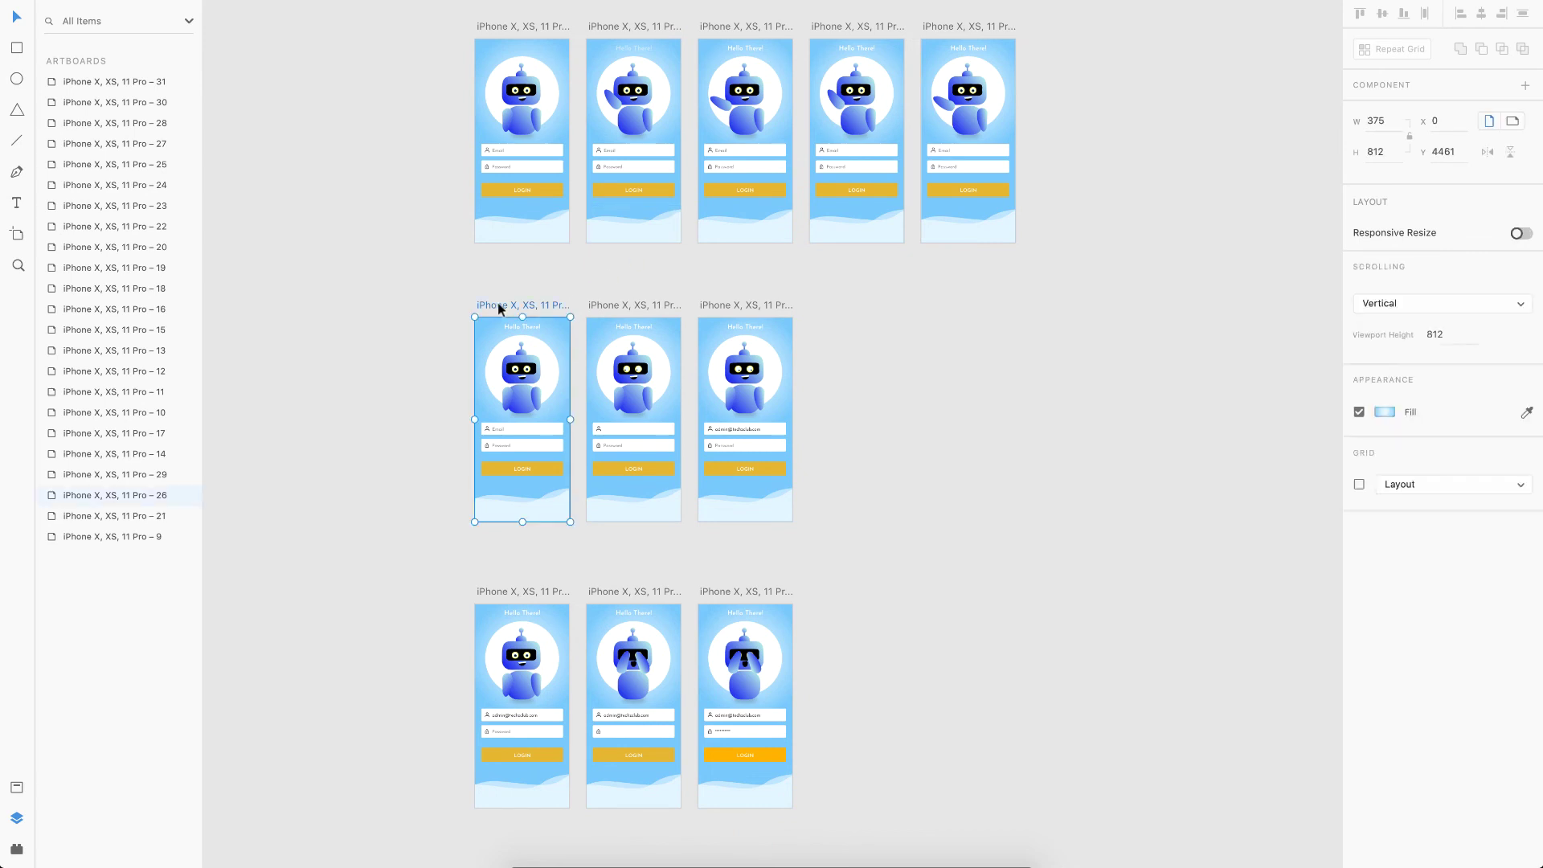
left_click_drag(500, 310, 829, 587)
left_click(933, 628)
Hide the Email and Password placeholder texts on artboard 32 and reveal the email address and password asterisks, with Rectangle 10 at 0.5 wide
scroll(933, 631, "up", 5)
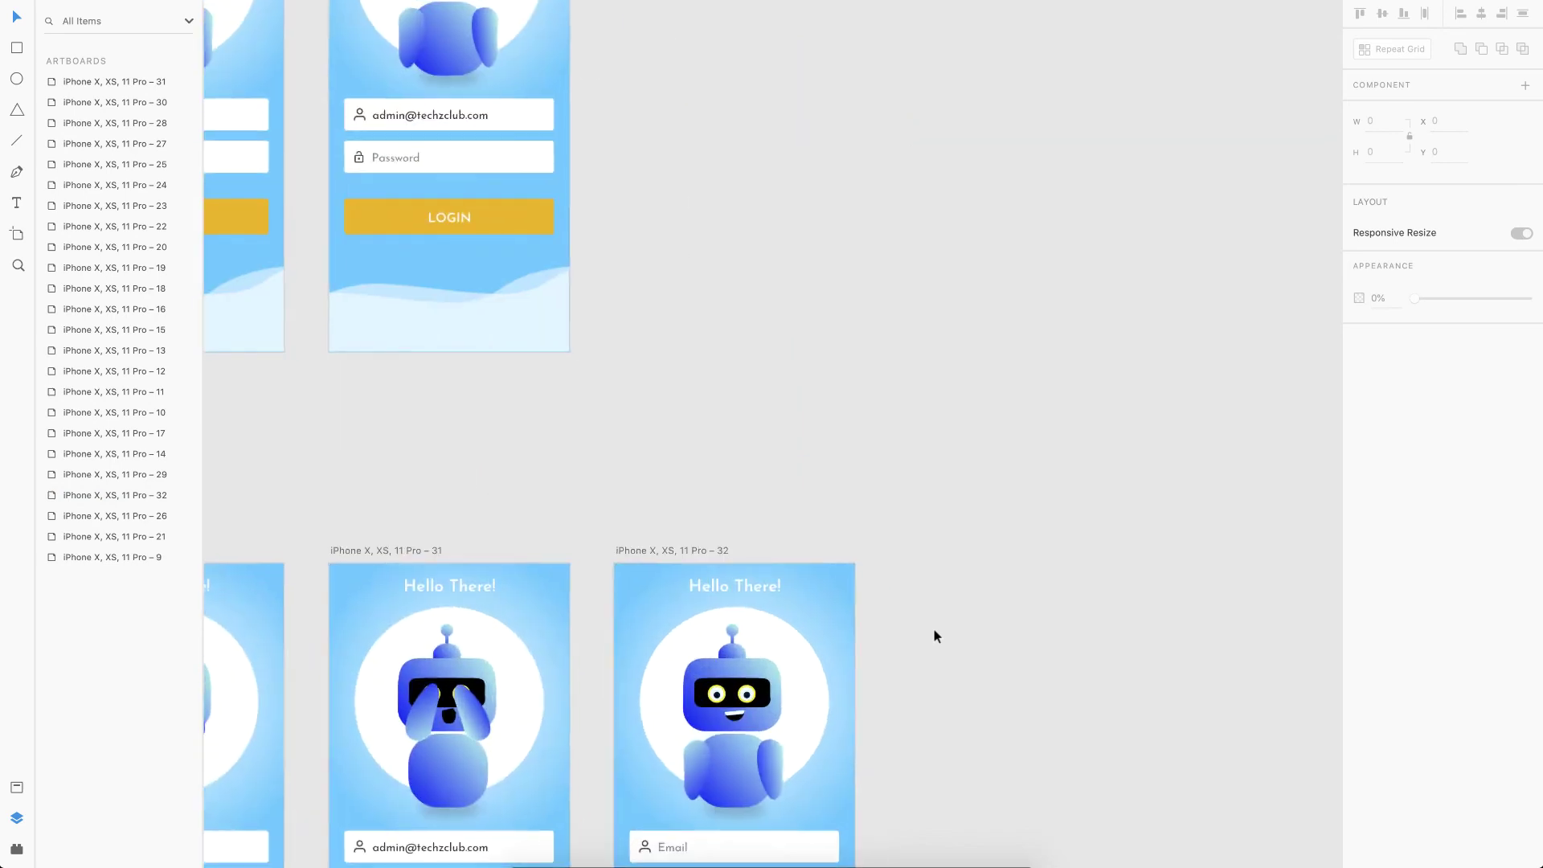
double_click(660, 360)
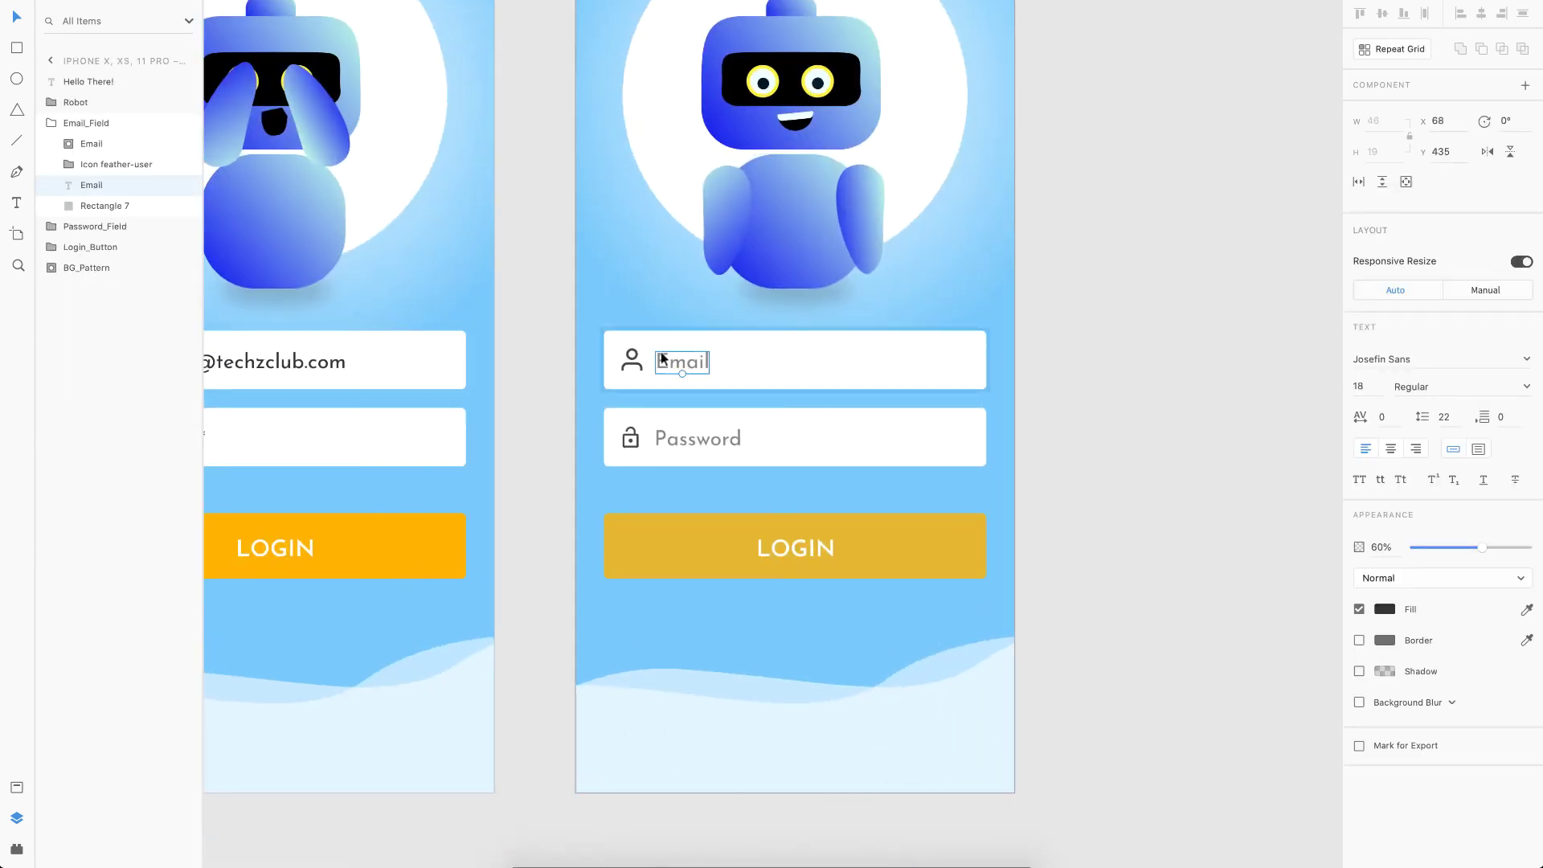
left_click_drag(1481, 548, 1421, 547)
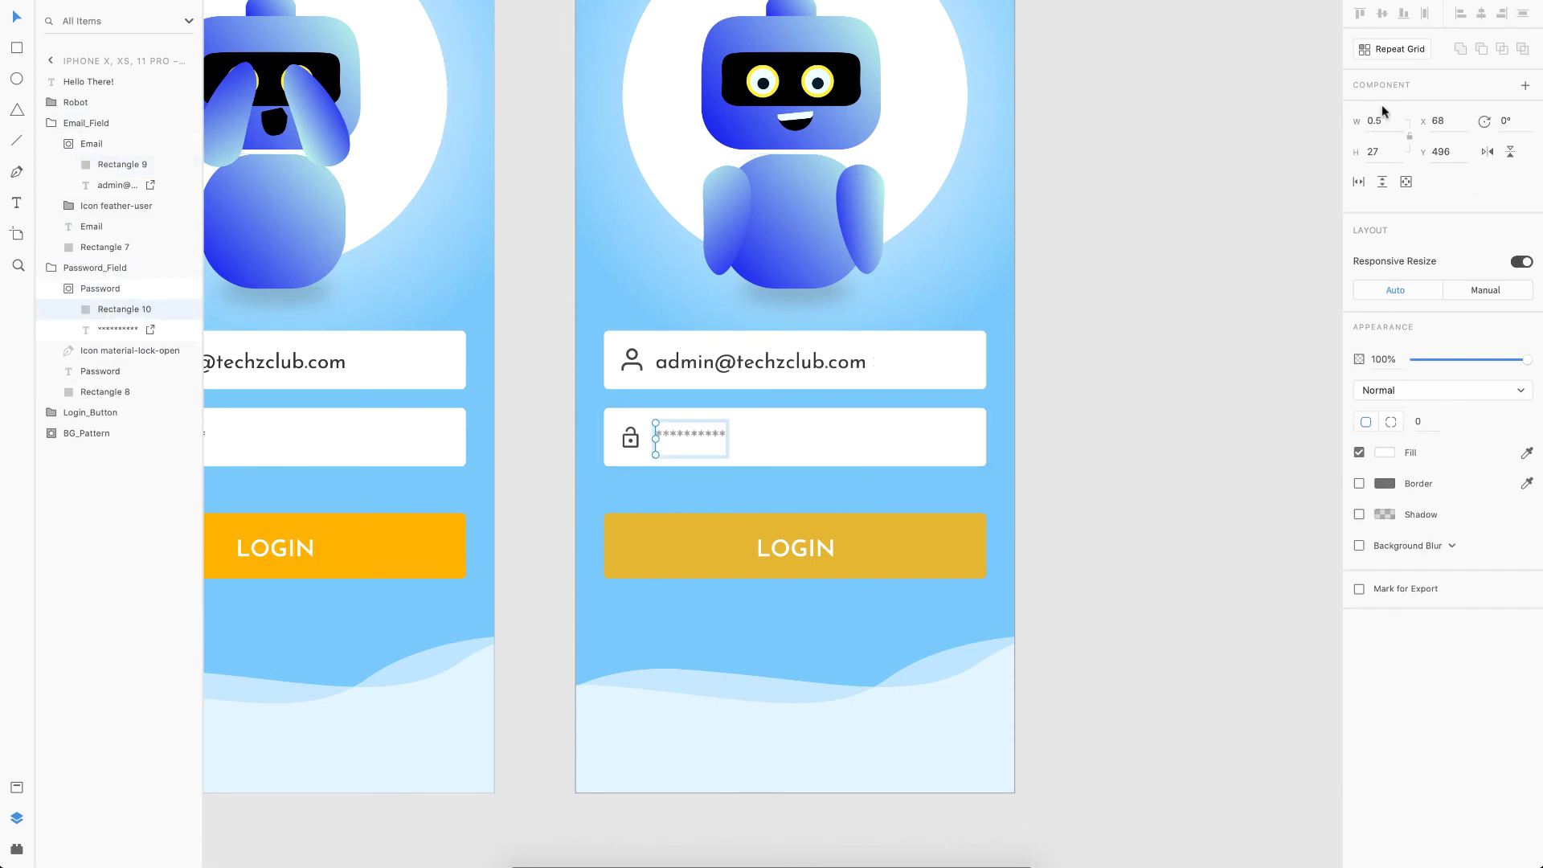
left_click(1095, 450)
Set the opacity of the LOGIN button's background rectangle on artboard 32 to 100%
double_click(922, 547)
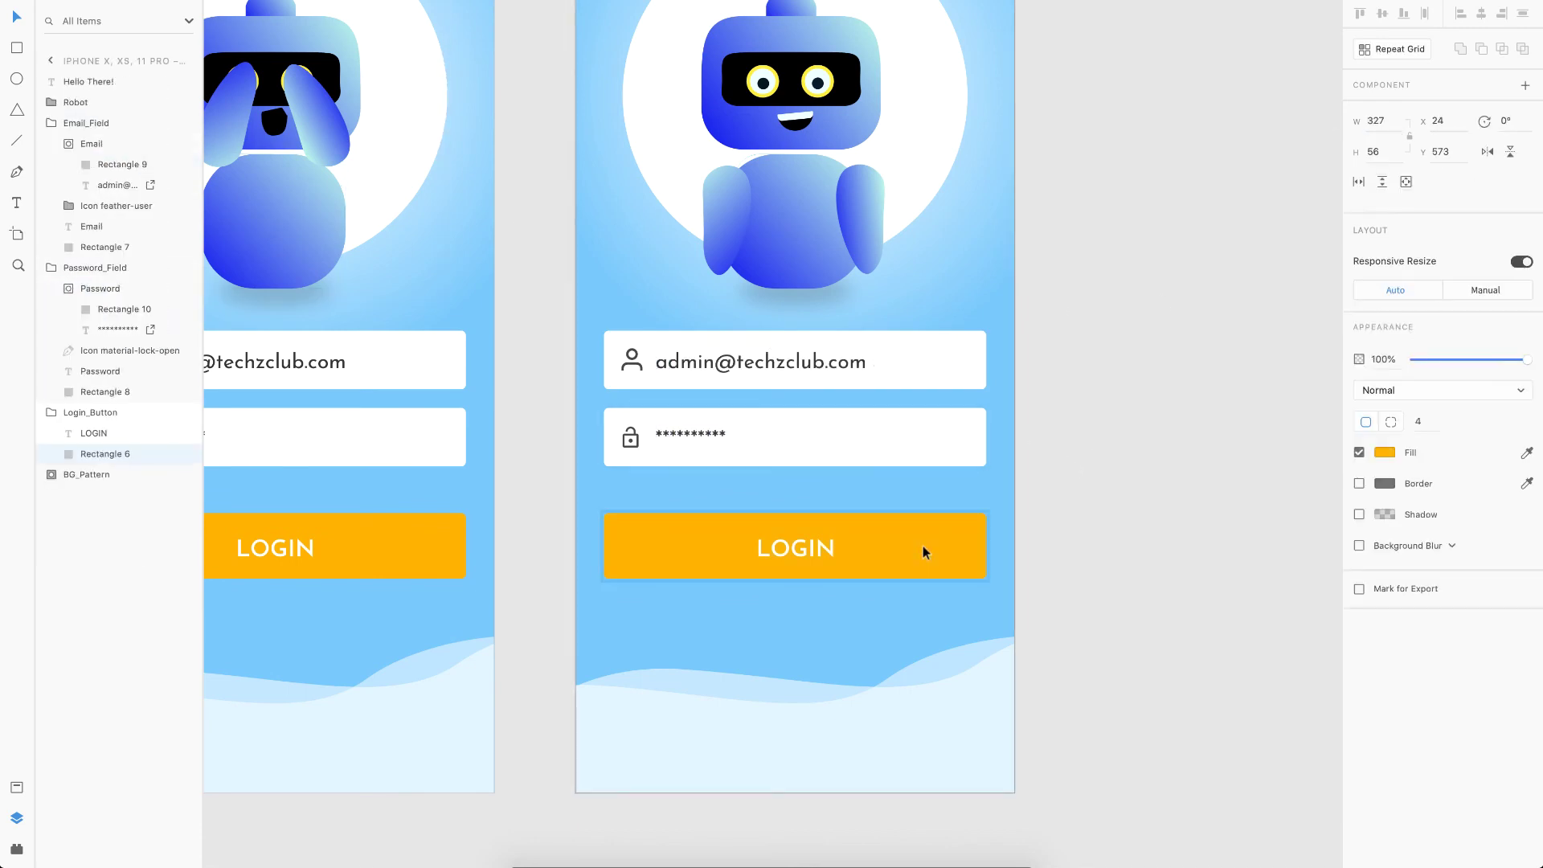
left_click(1116, 544)
scroll(1116, 543, "down", 3)
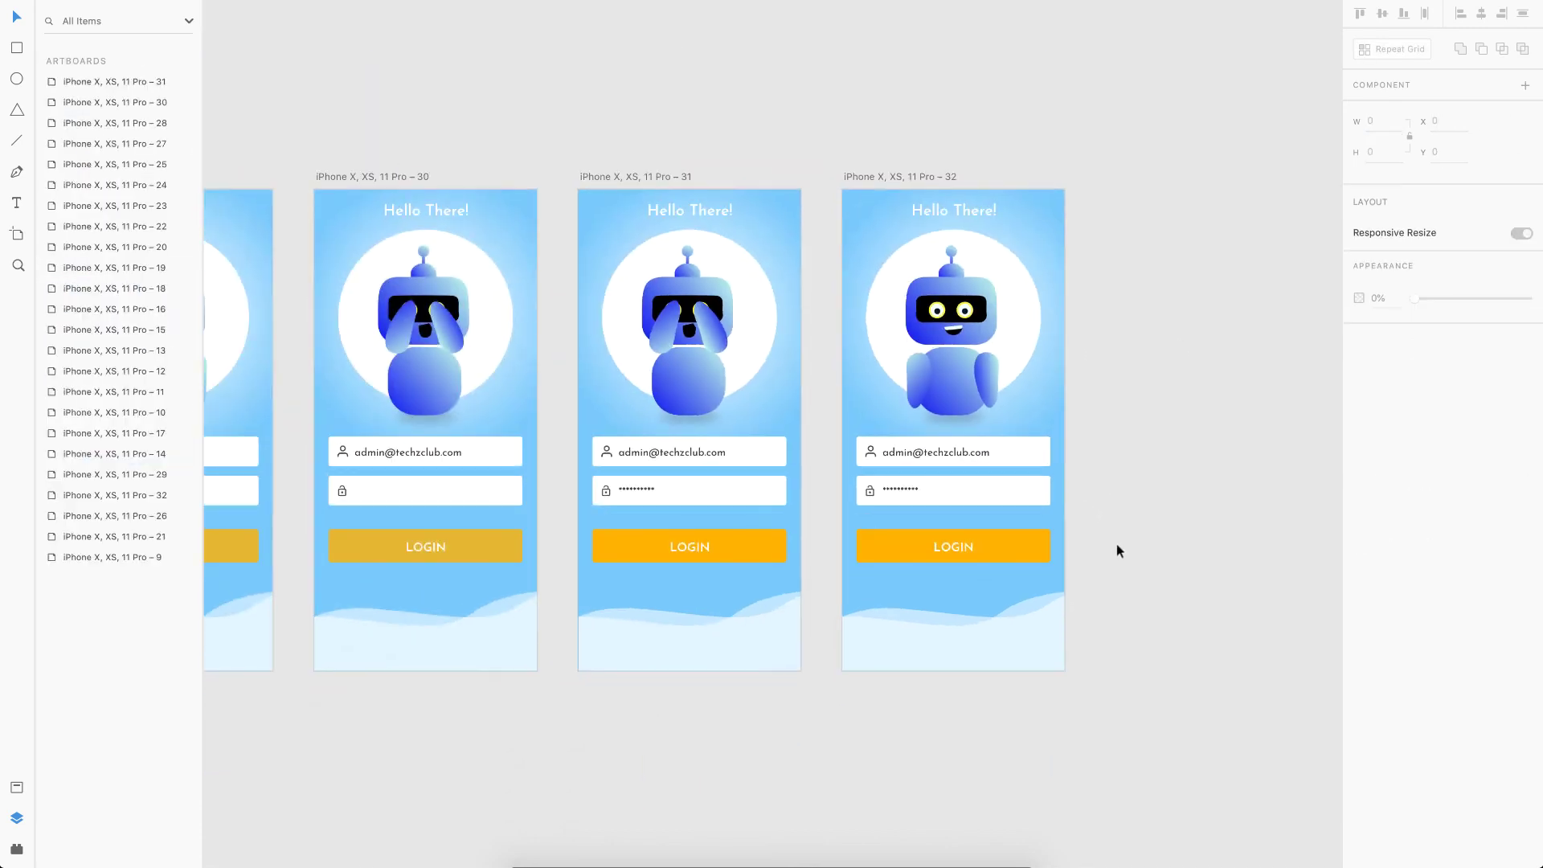
scroll(1116, 545, "down", 5)
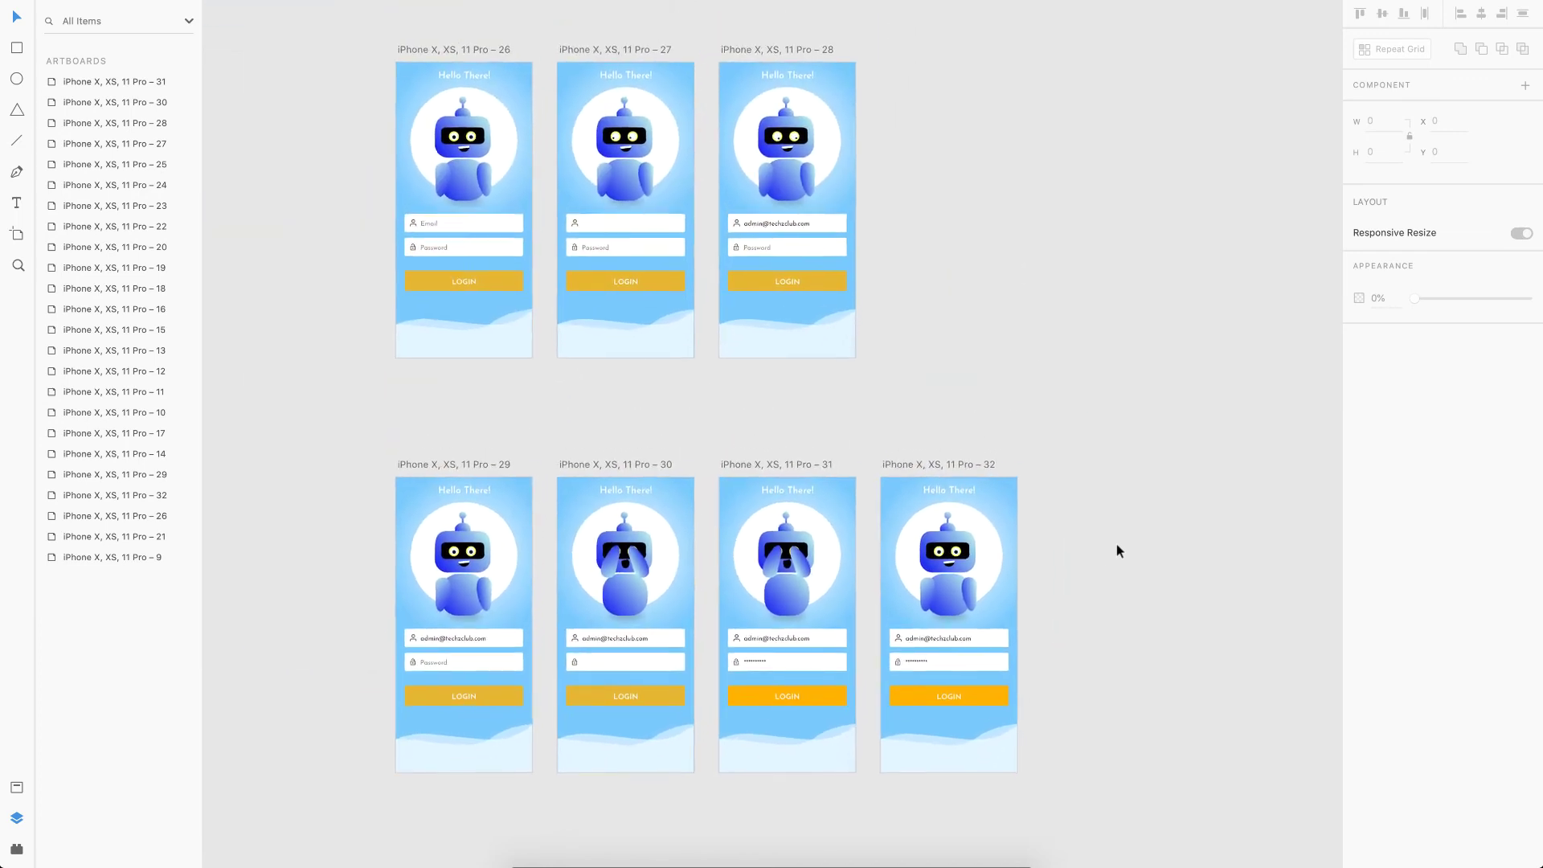
scroll(1116, 544, "down", 1)
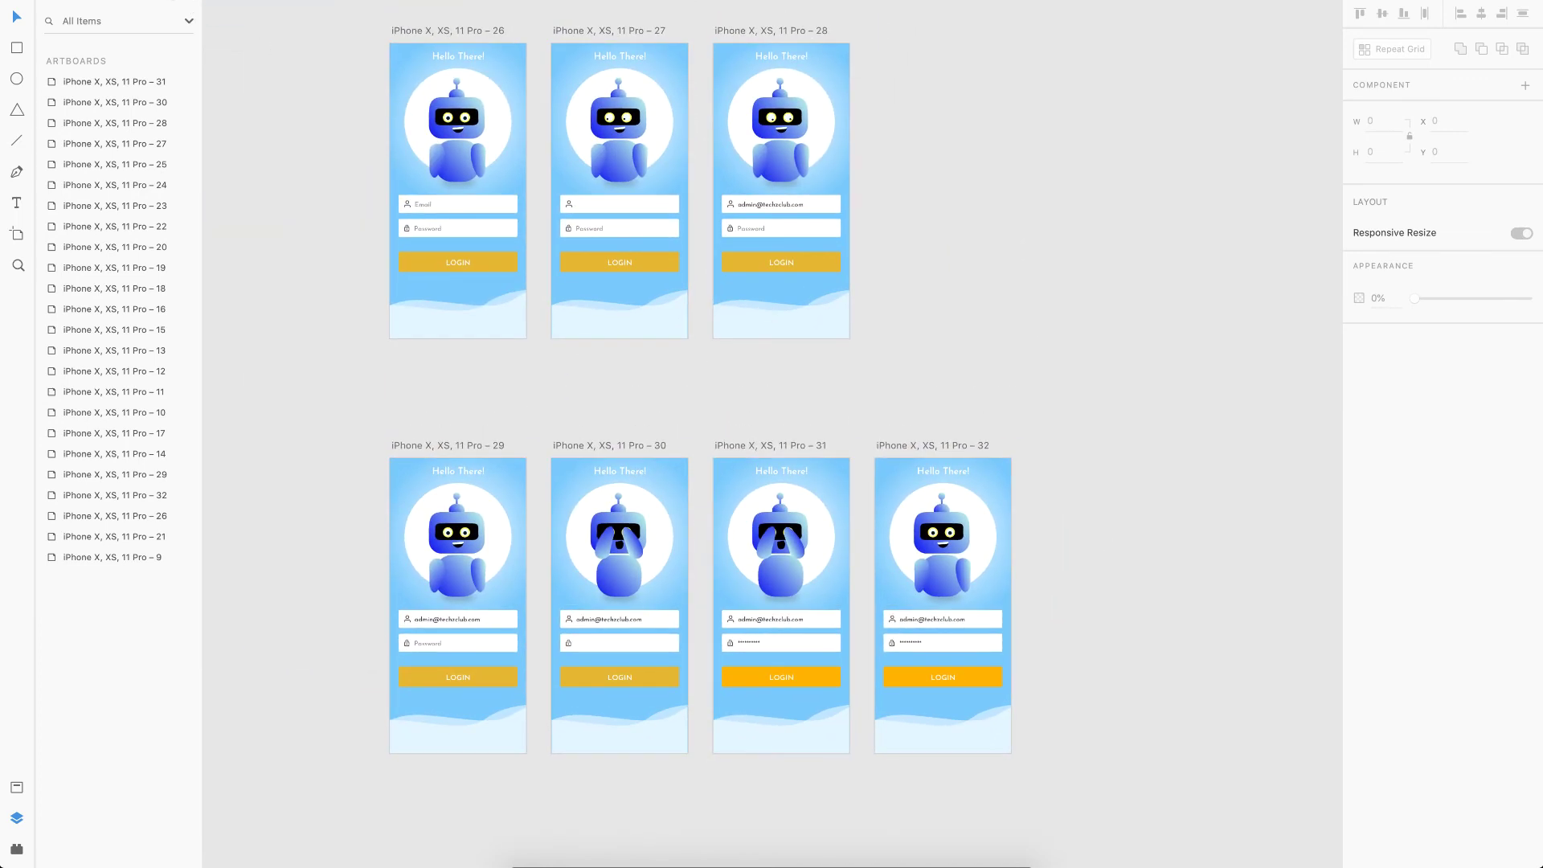
In Prototype mode, link artboard 28 to artboard 29 with a Time trigger, 0 s delay, Auto-Animate, Ease Out and 0.4 s duration
key("ctrl+Tab")
left_click(750, 30)
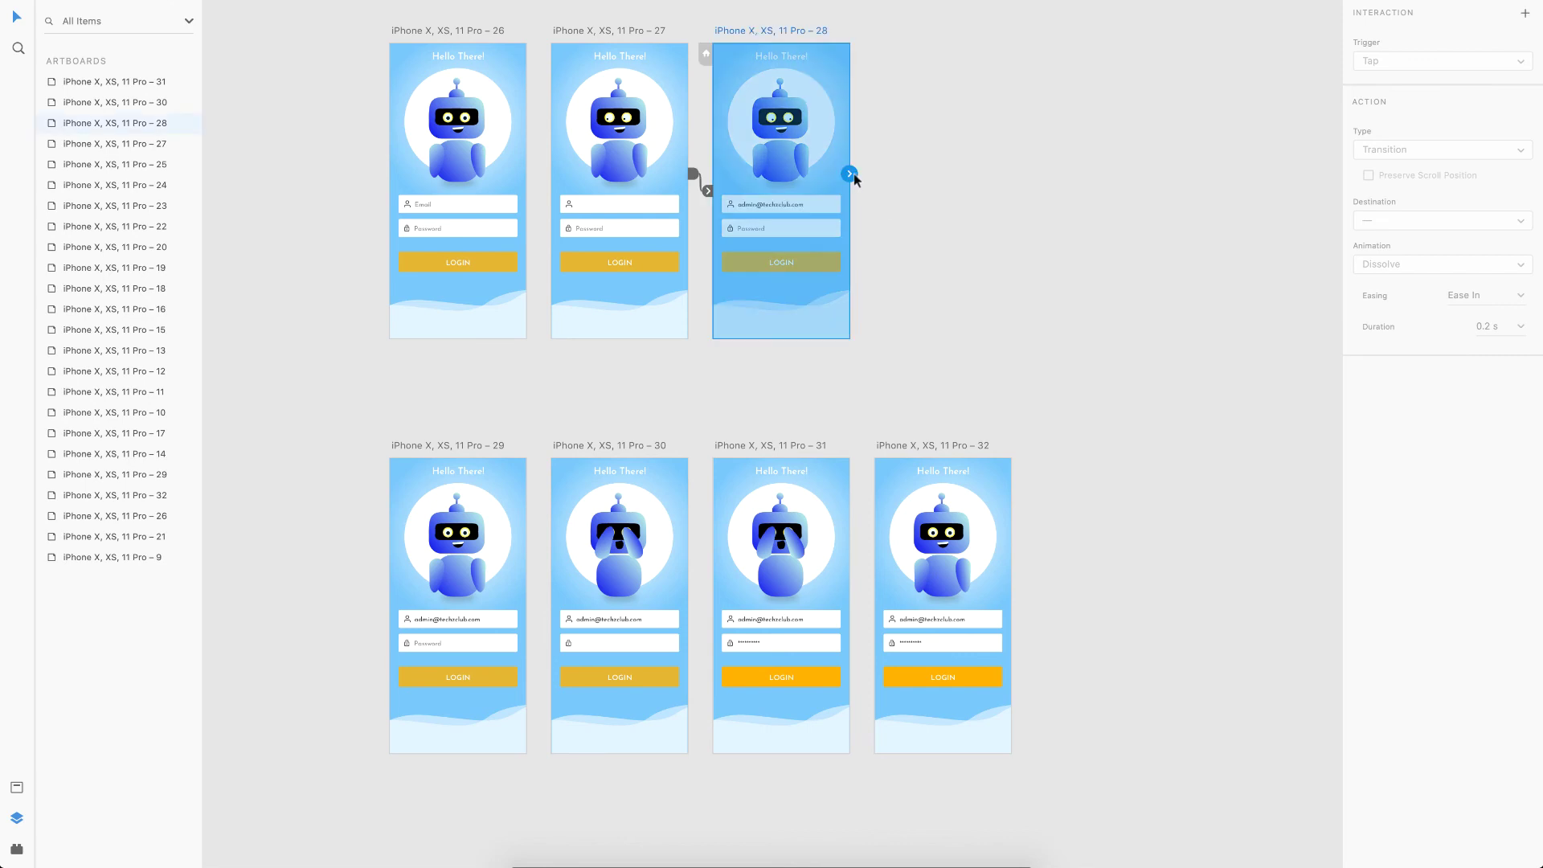
left_click_drag(849, 174, 446, 508)
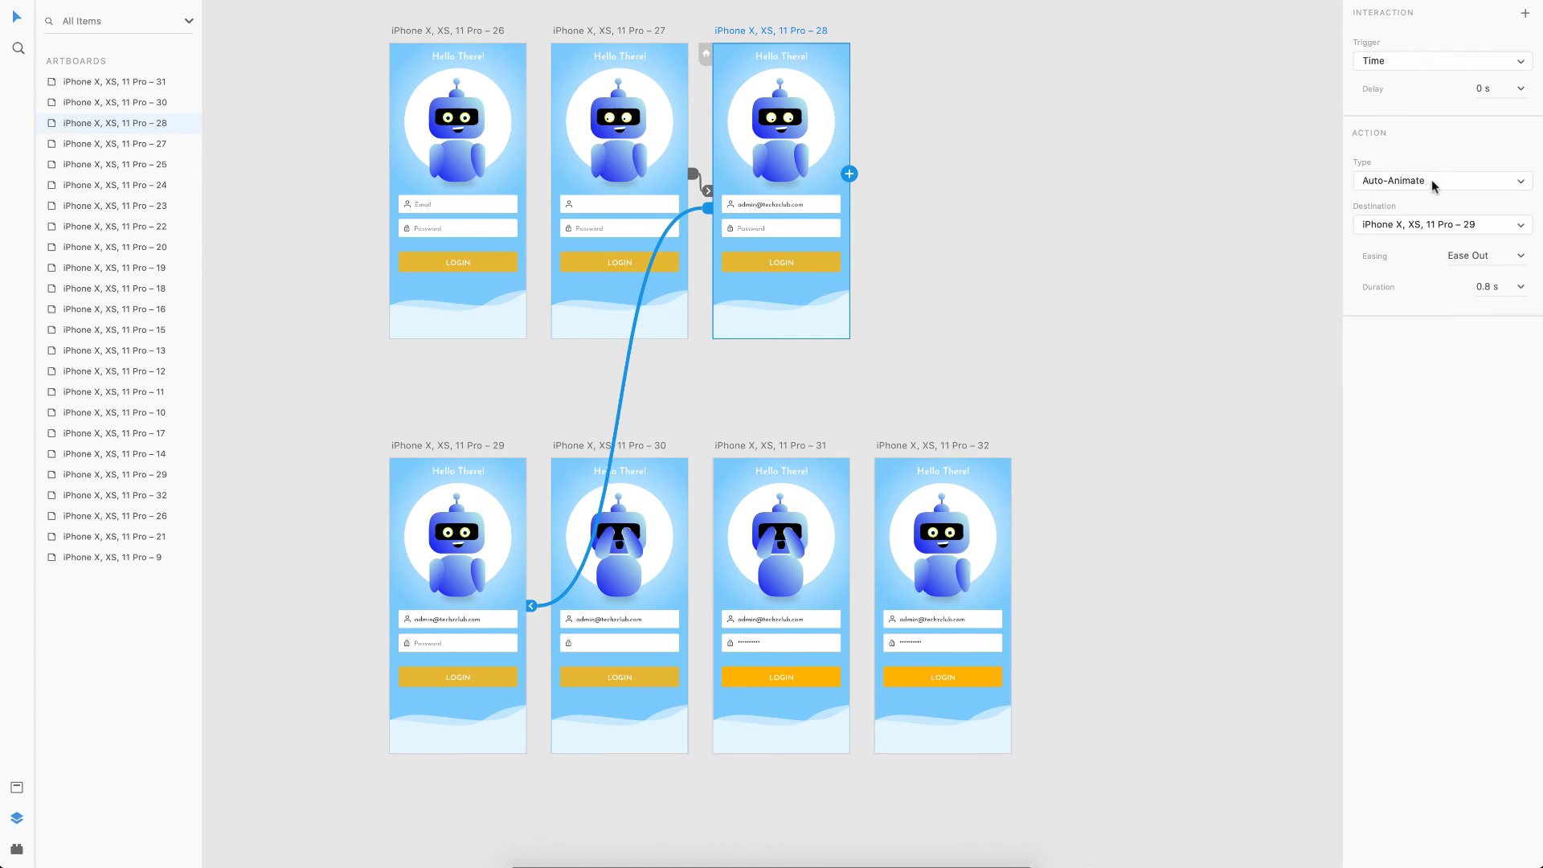
left_click(1519, 288)
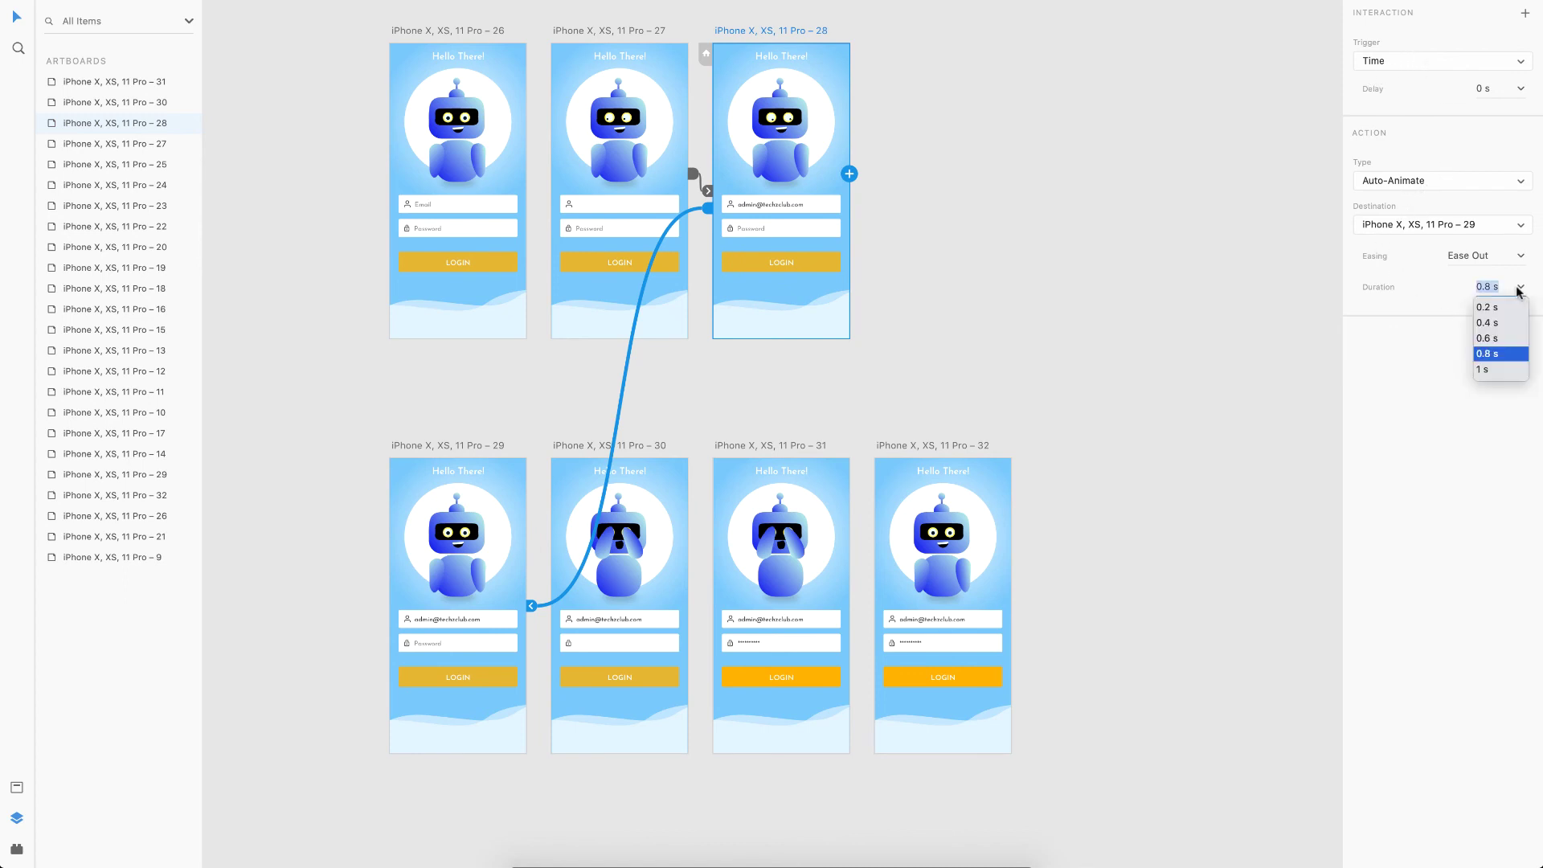
left_click(1494, 325)
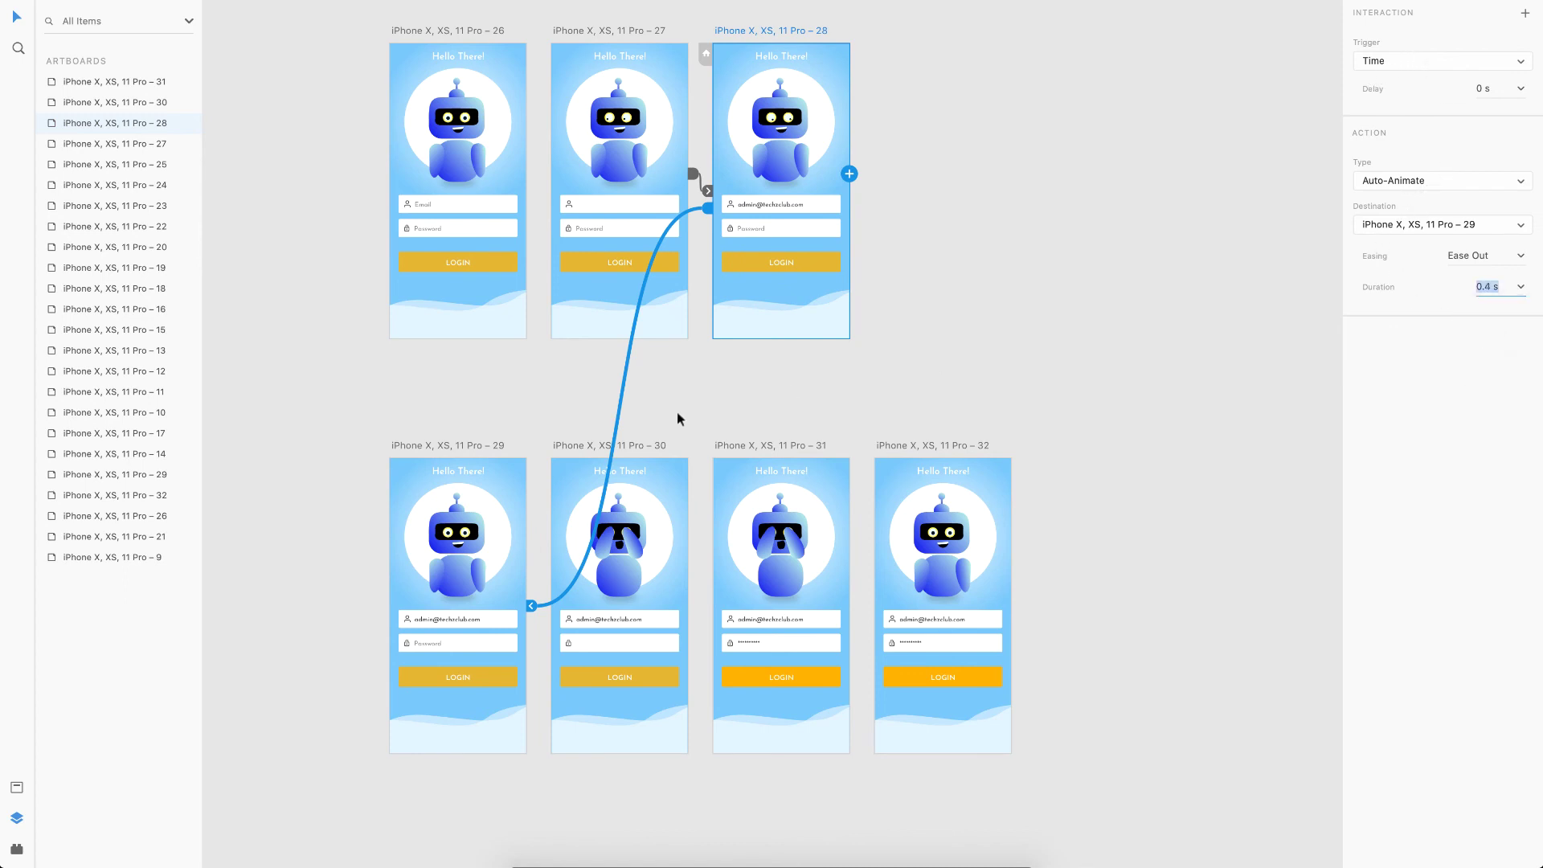
Link the password field on artboard 29 to artboard 30 with a Tap trigger, Auto-Animate, Ease Out and 1 s duration
left_click(430, 449)
left_click(481, 641)
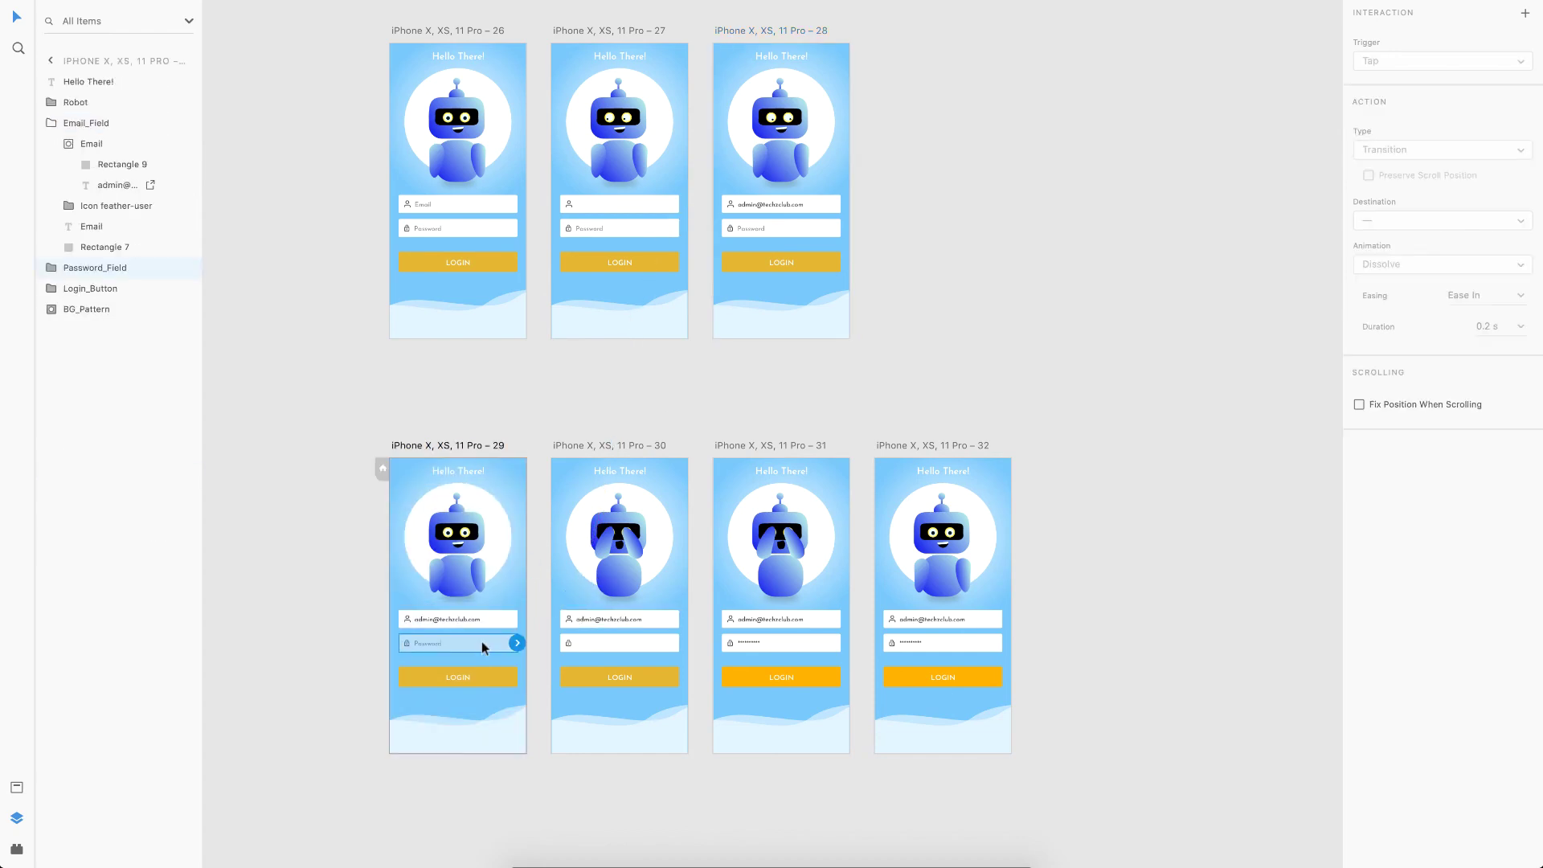
scroll(480, 641, "up", 2)
scroll(481, 641, "up", 2)
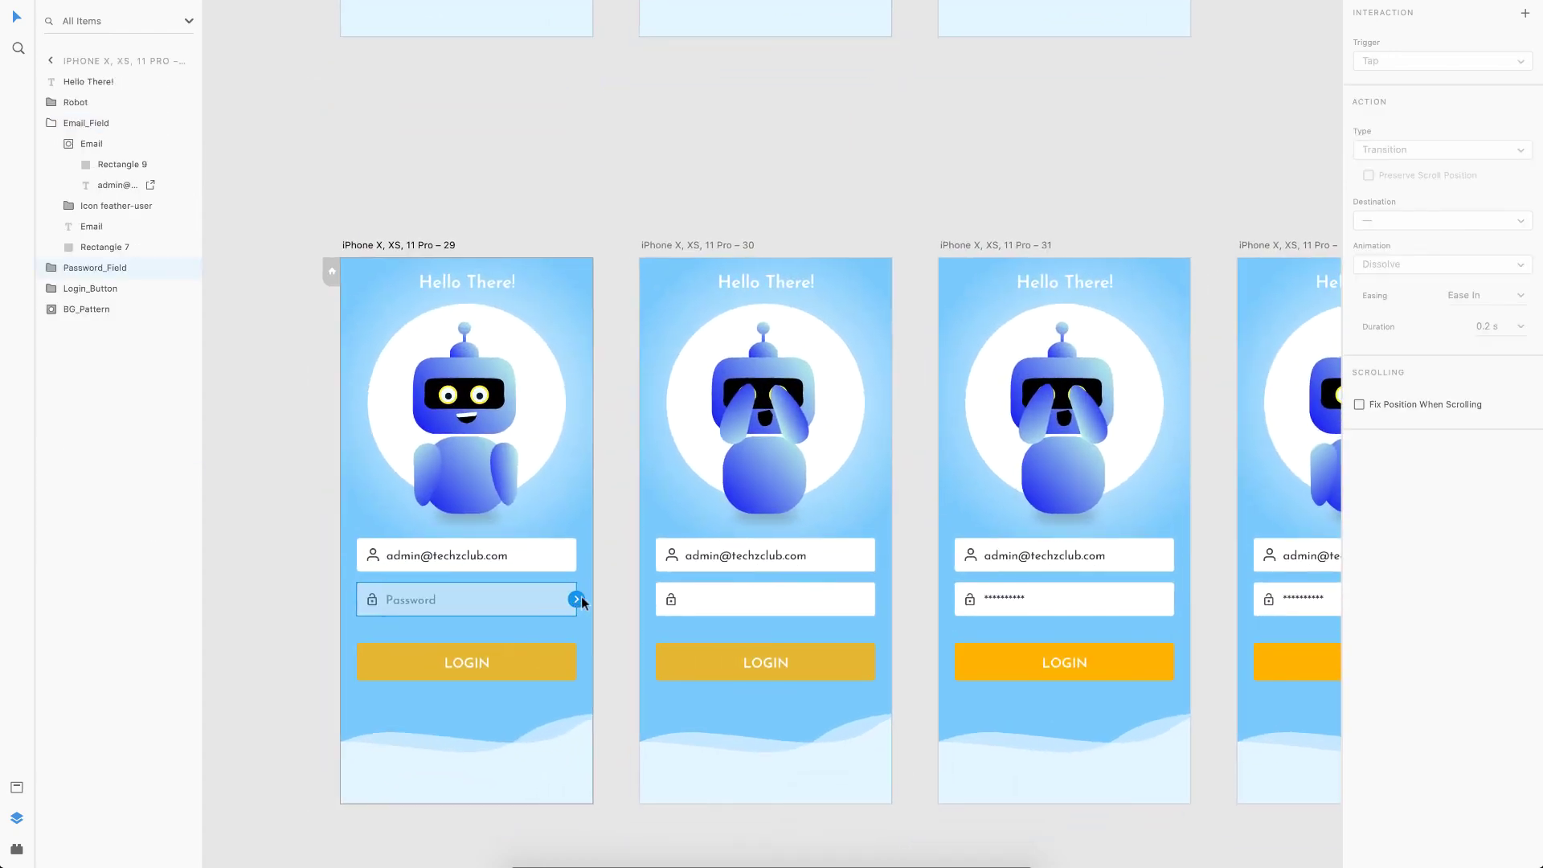
left_click_drag(577, 599, 789, 522)
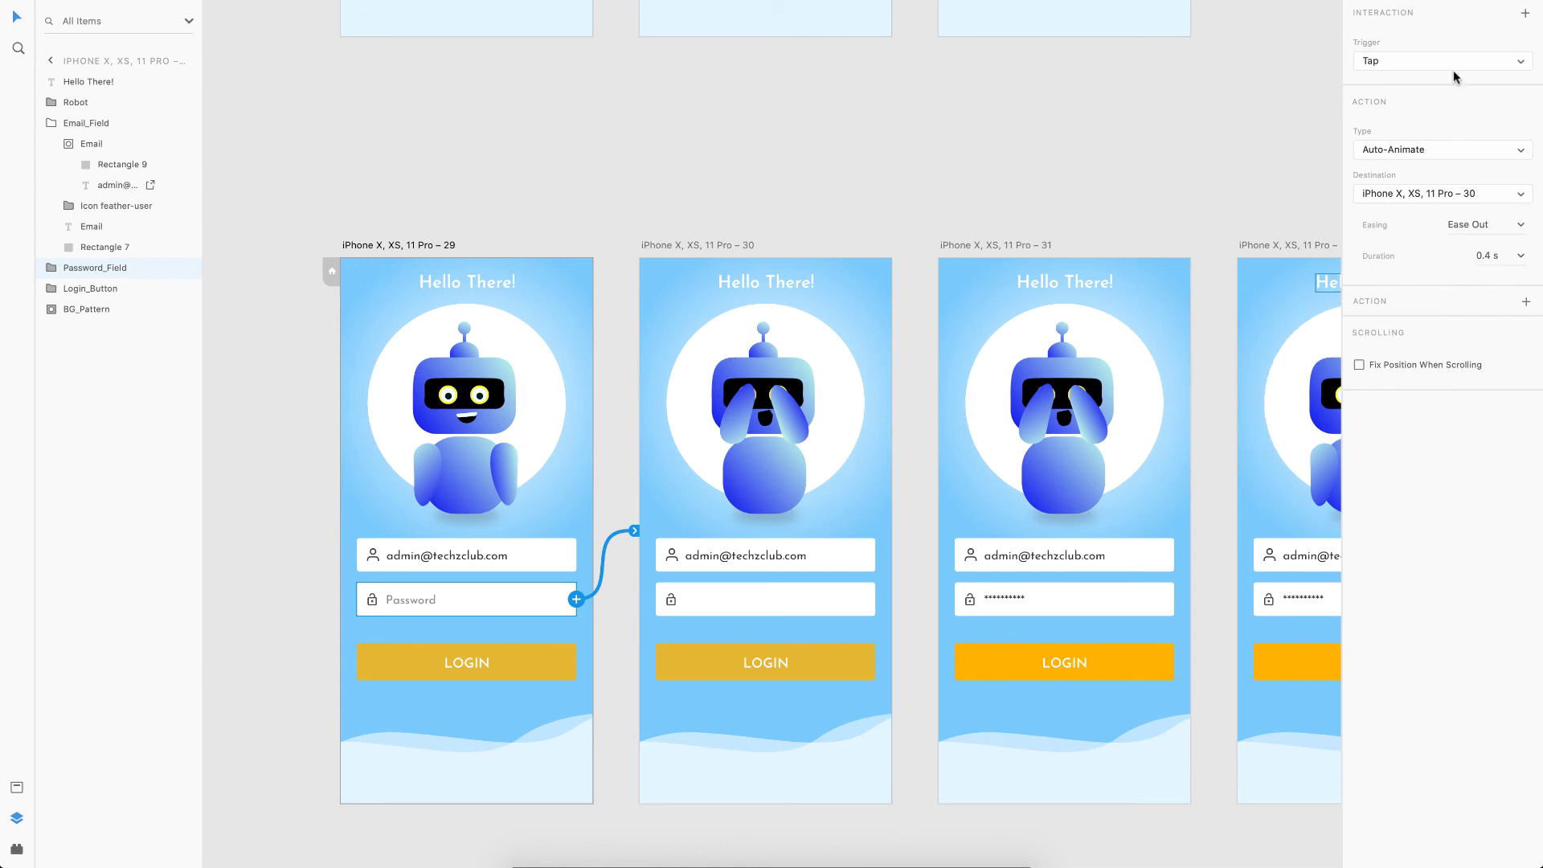
left_click(1522, 256)
left_click(1487, 339)
Link artboard 30 to artboard 31 with a Time trigger, 0 s delay, Auto-Animate, Ease Out and 0.8 s duration
left_click(656, 256)
scroll(940, 394, "right", 3)
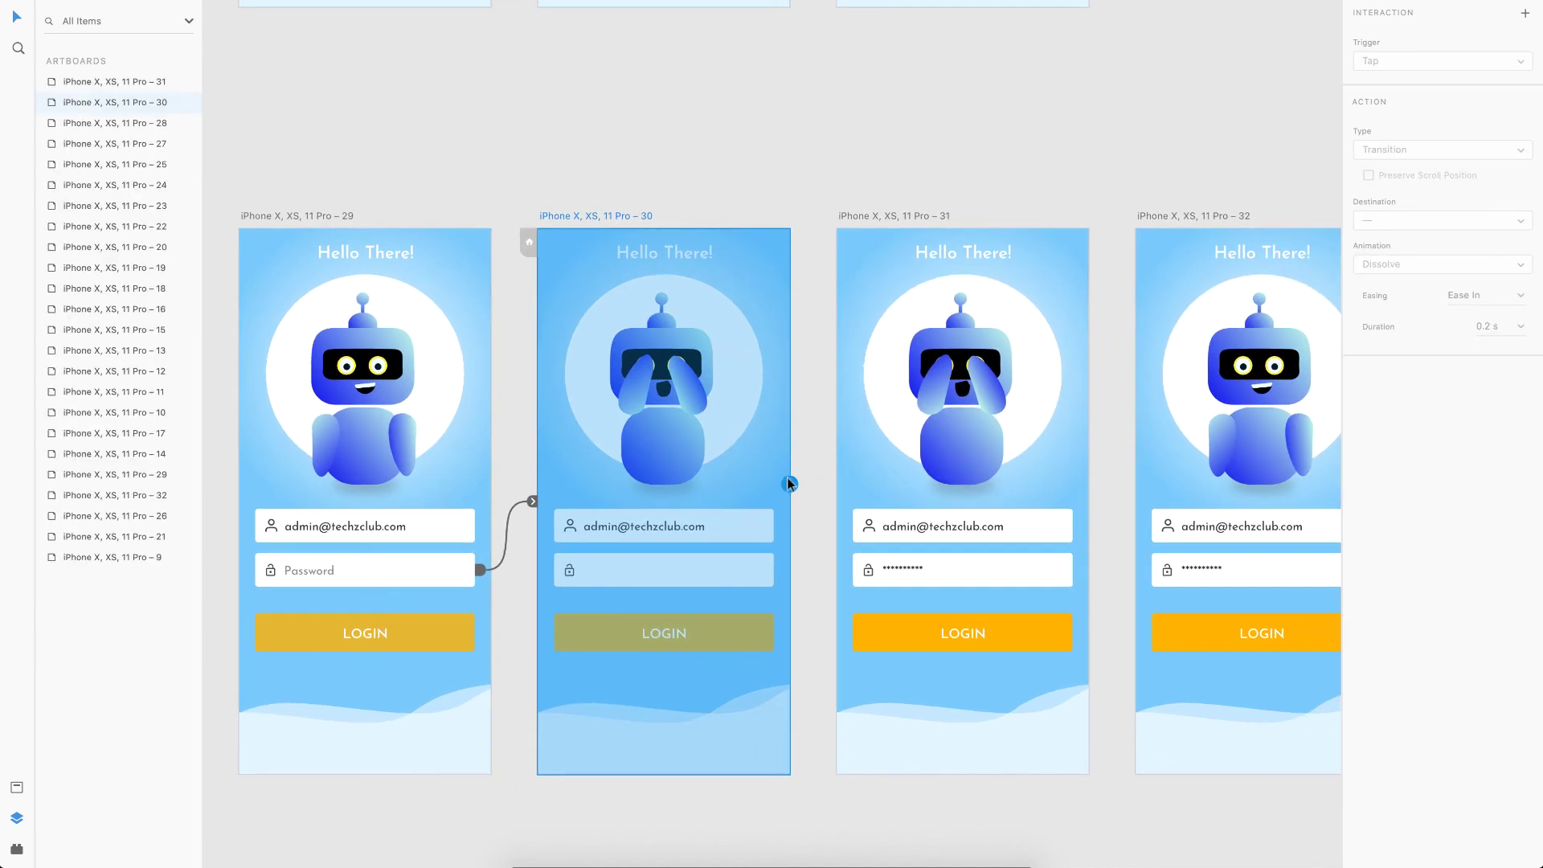
left_click_drag(789, 482, 1010, 470)
left_click(1443, 61)
left_click(1378, 83)
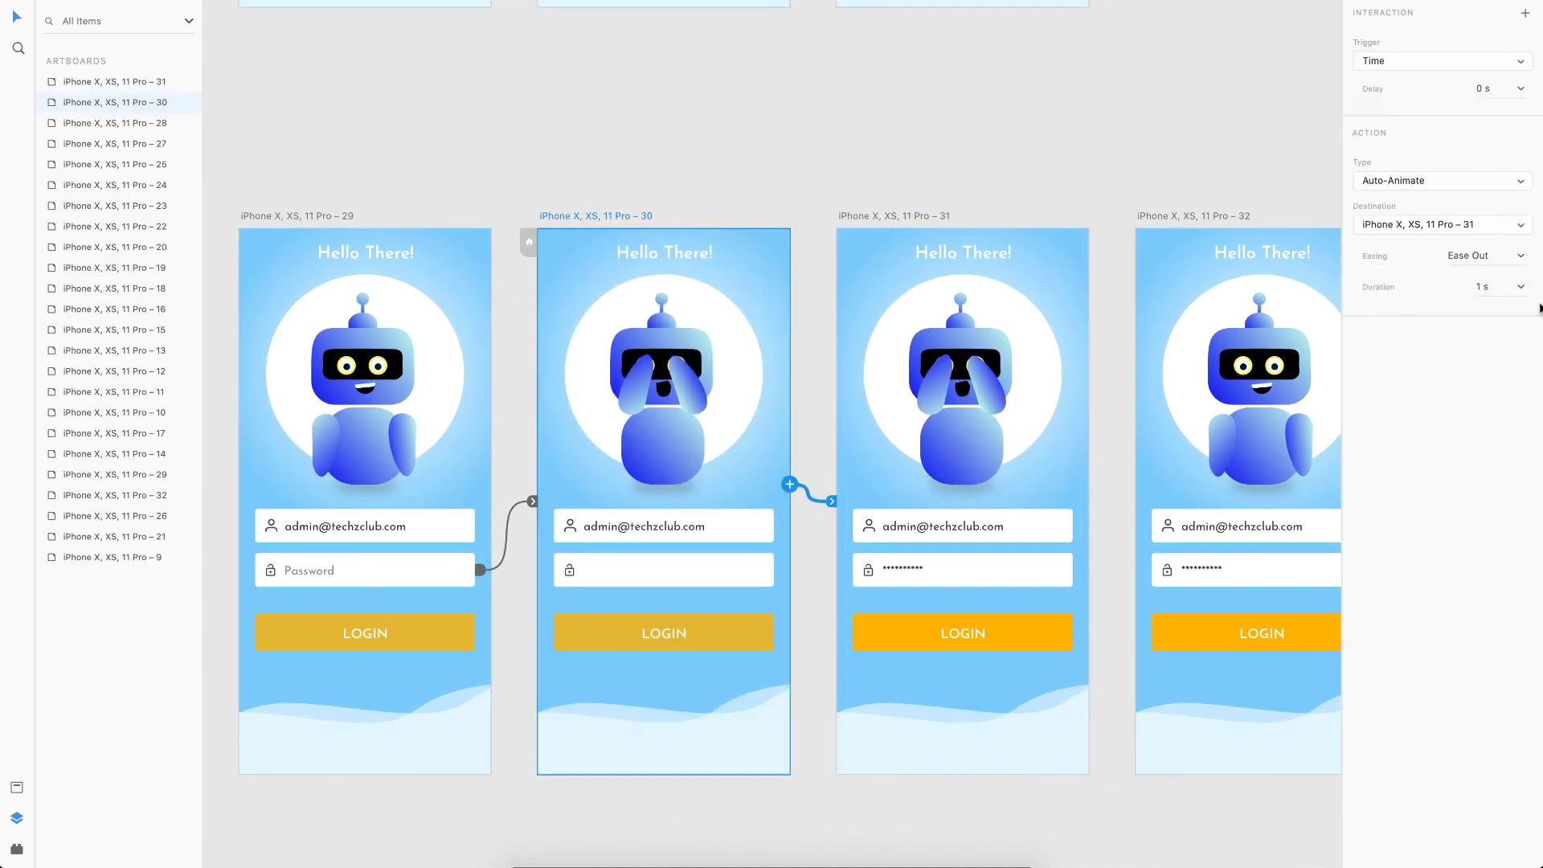
left_click(1521, 287)
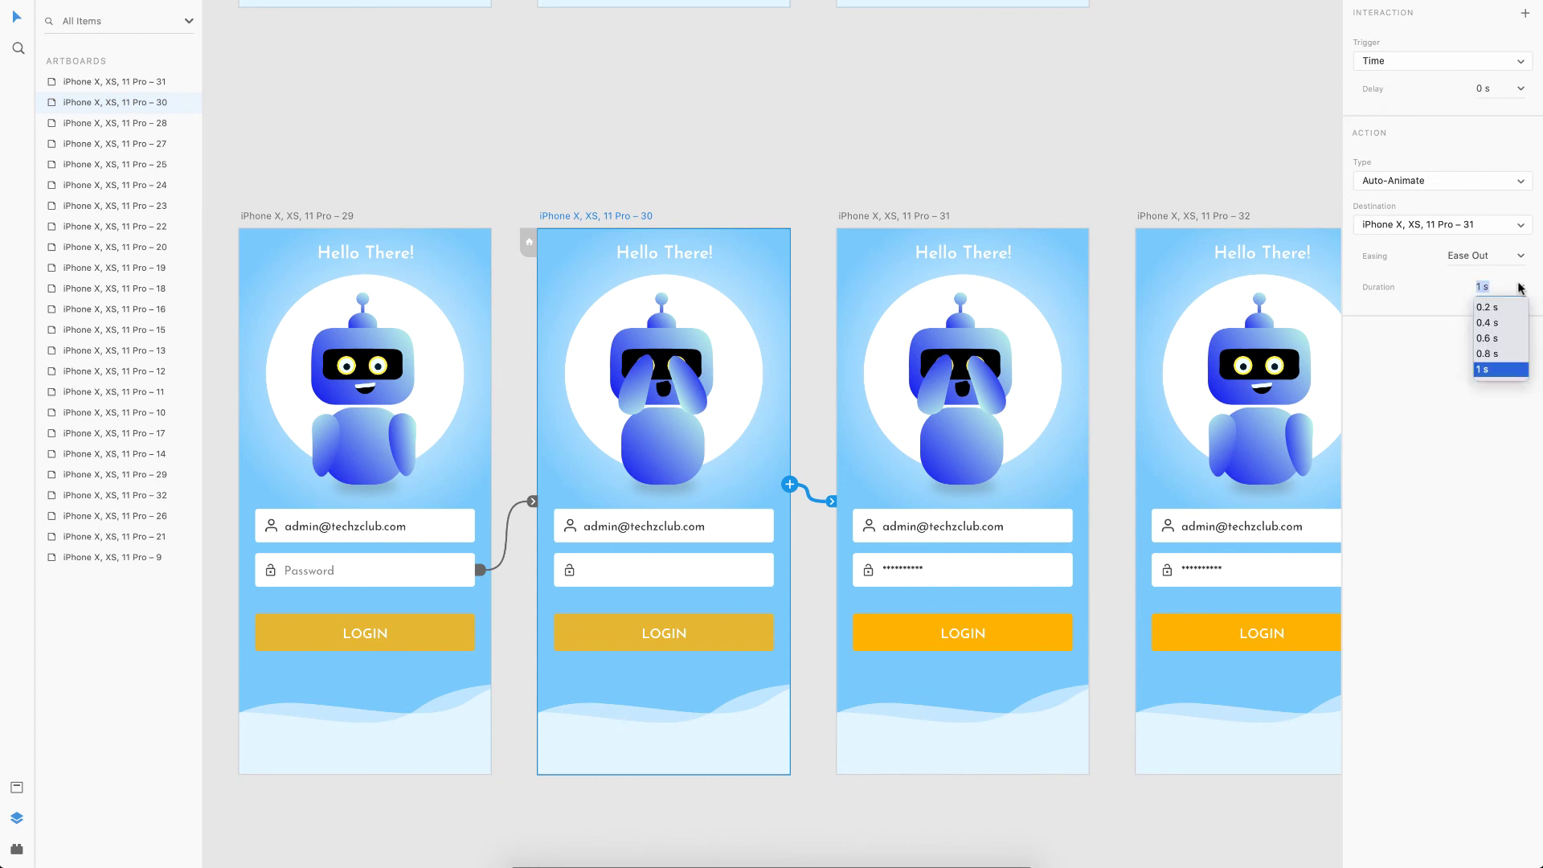
left_click(1491, 354)
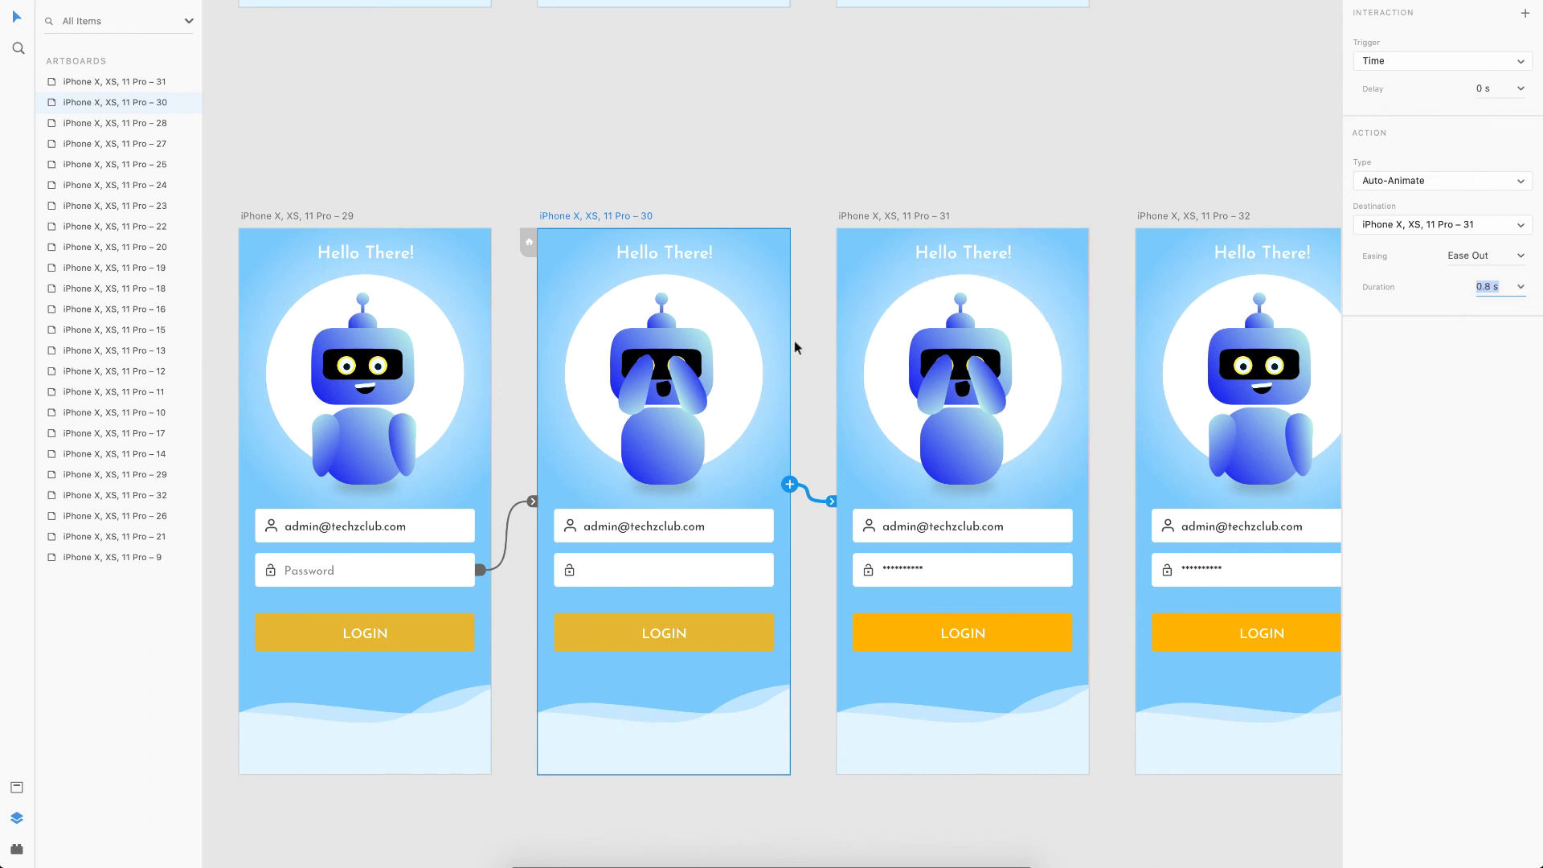
Link artboard 31 to artboard 32 with a Time trigger, 0 s delay, Auto-Animate, Ease Out and 0.8 s duration
scroll(793, 340, "right", 3)
scroll(794, 340, "down", 1)
left_click(683, 142)
left_click_drag(874, 410, 1000, 394)
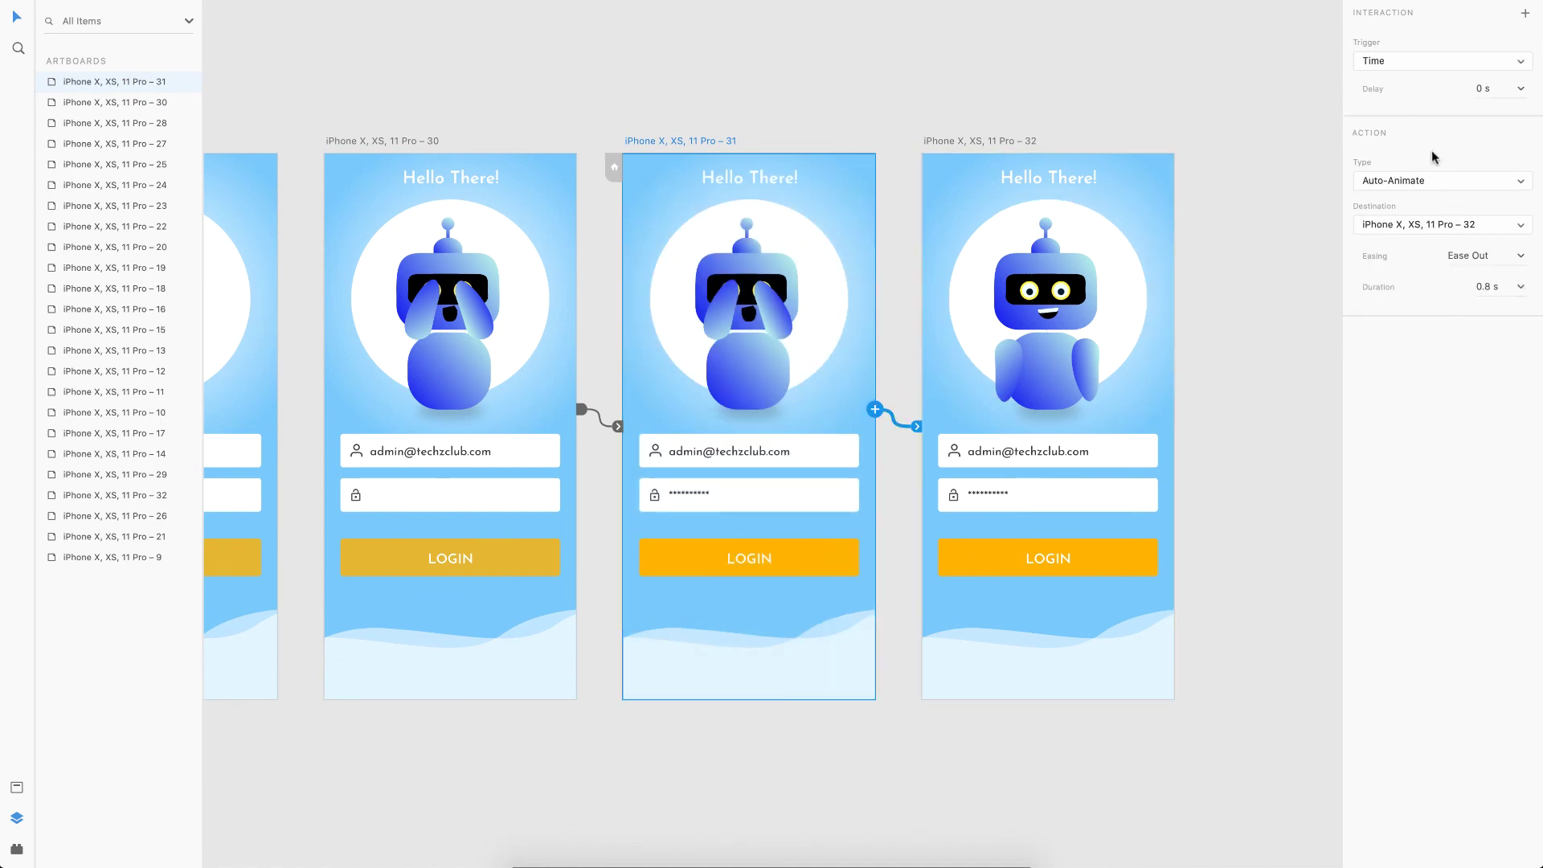
scroll(1032, 397, "down", 5)
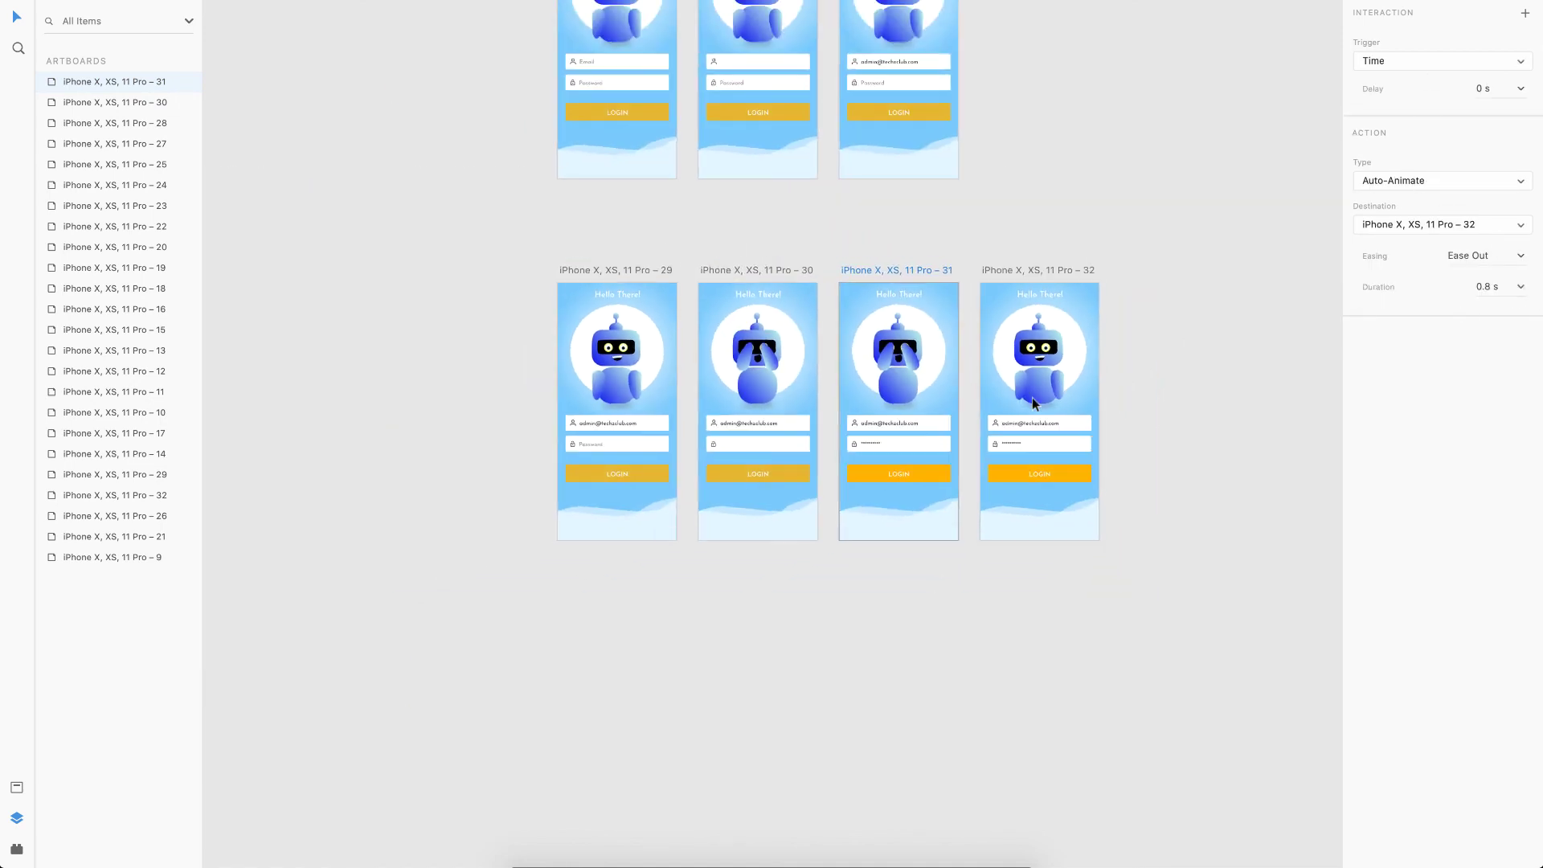
Preview the prototype from artboard 21, run through the email and password field animations, and close the preview
scroll(1032, 397, "down", 5)
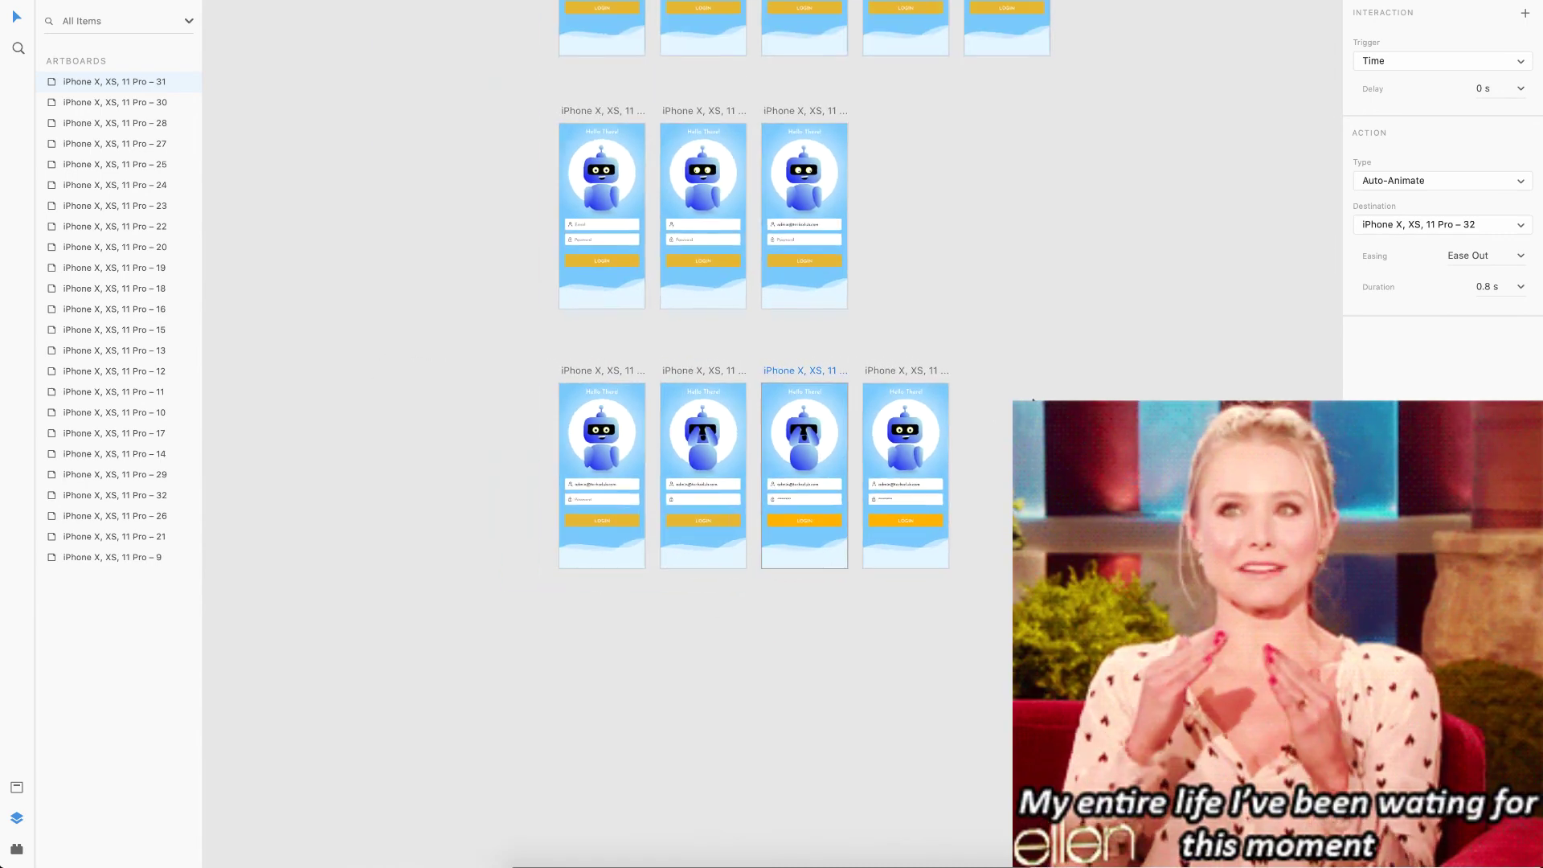
scroll(1033, 399, "up", 5)
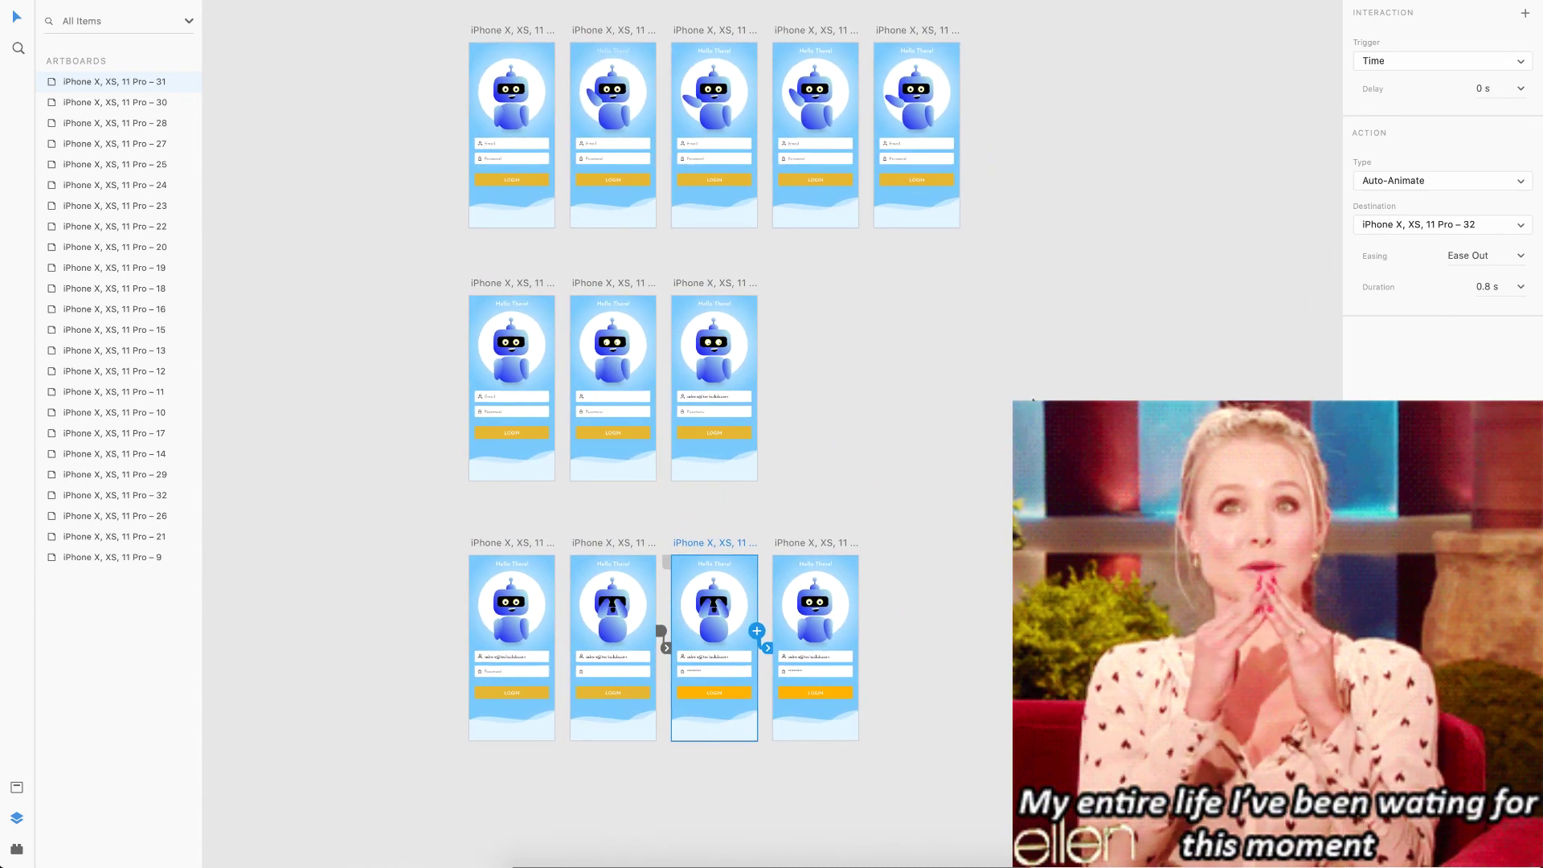
left_click(499, 32)
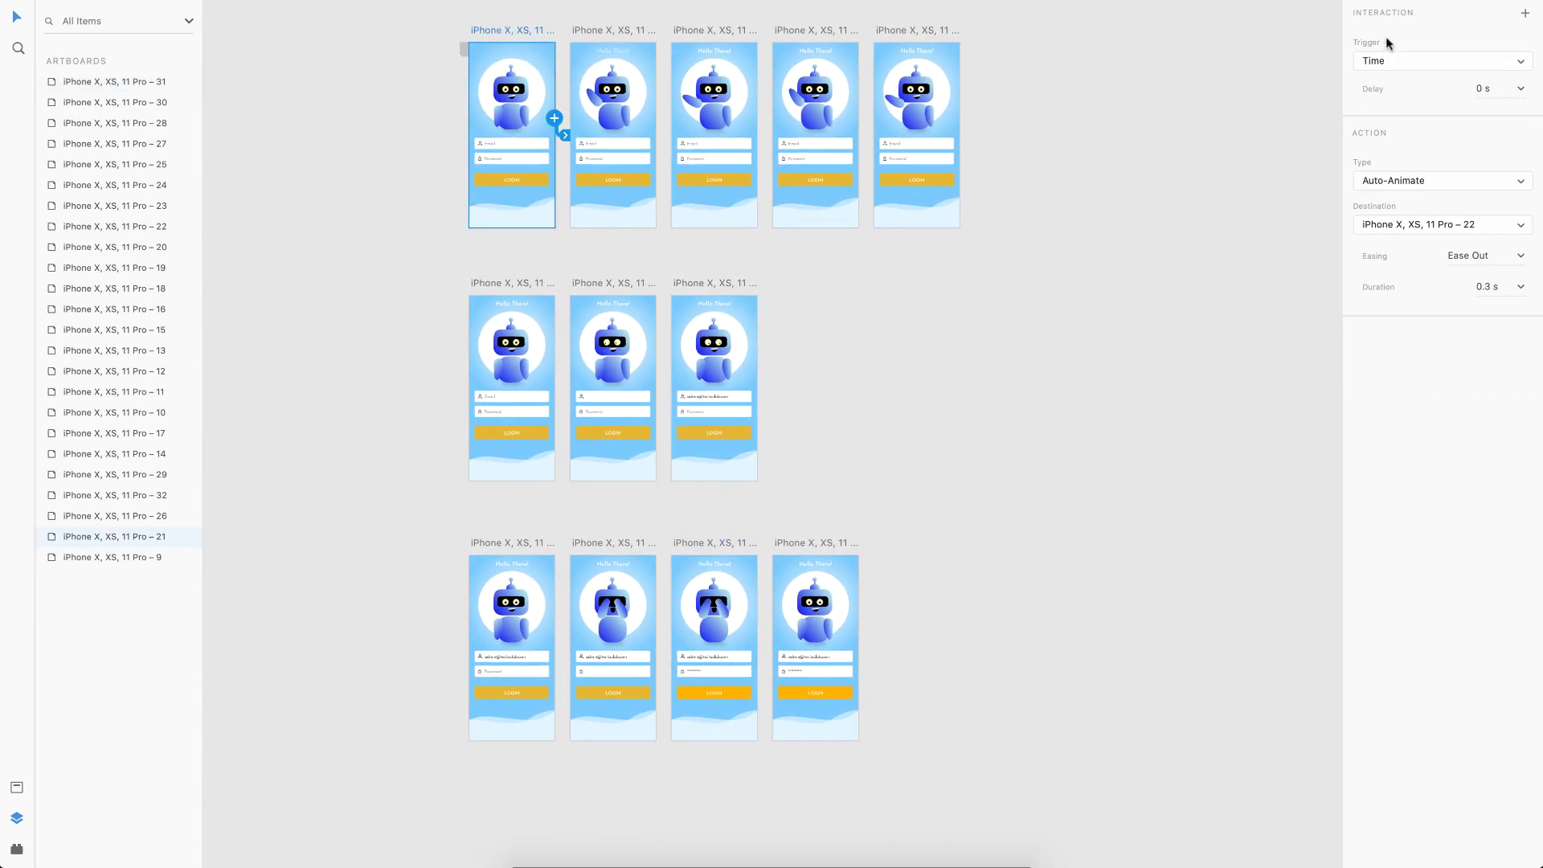
key("super+Return")
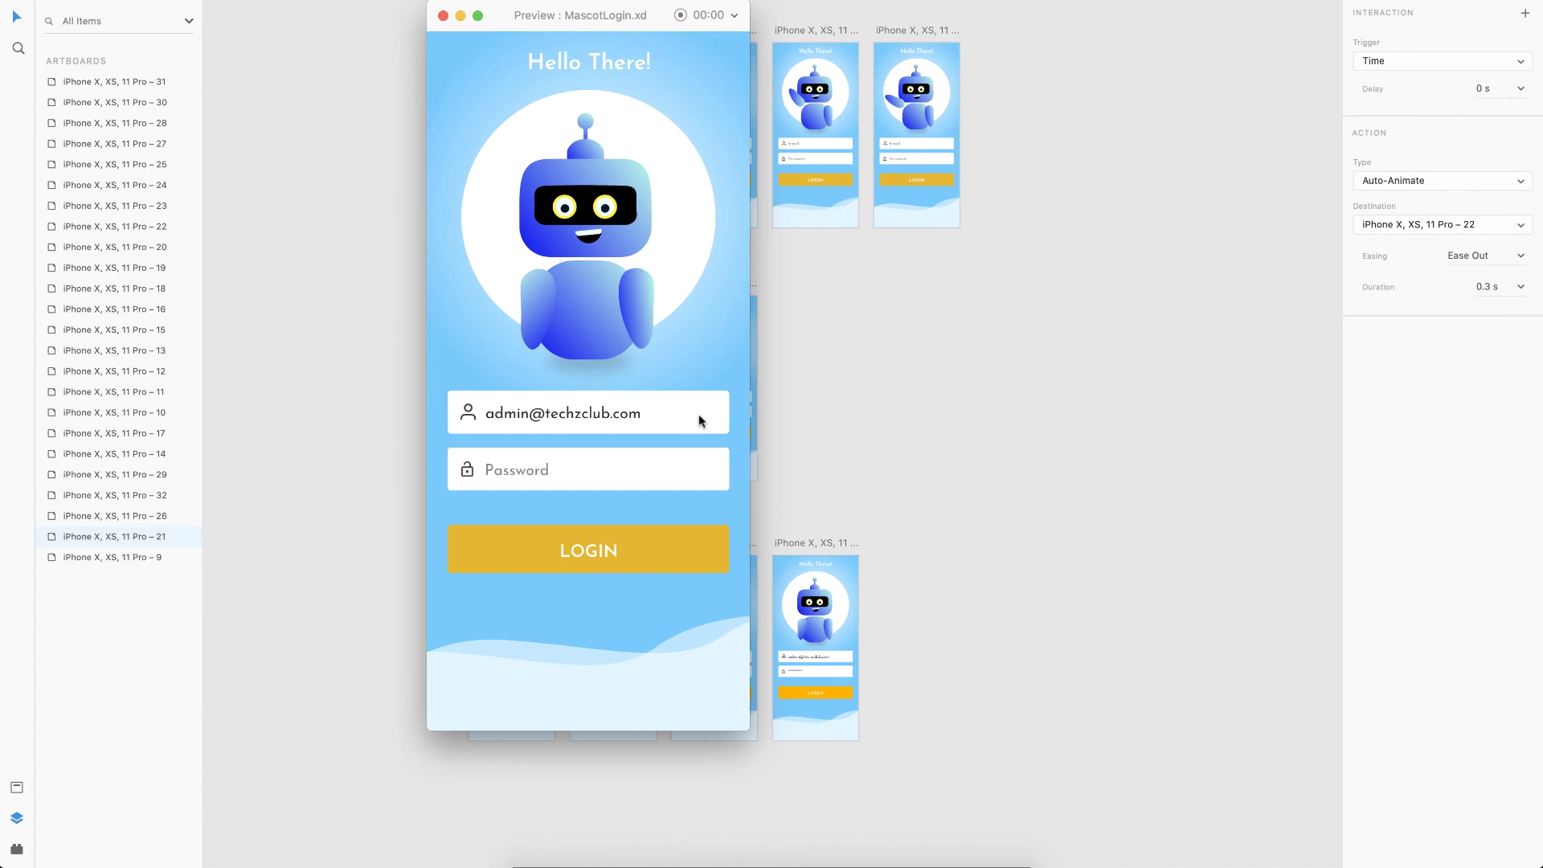
left_click(707, 469)
left_click(443, 15)
scroll(551, 121, "up", 5)
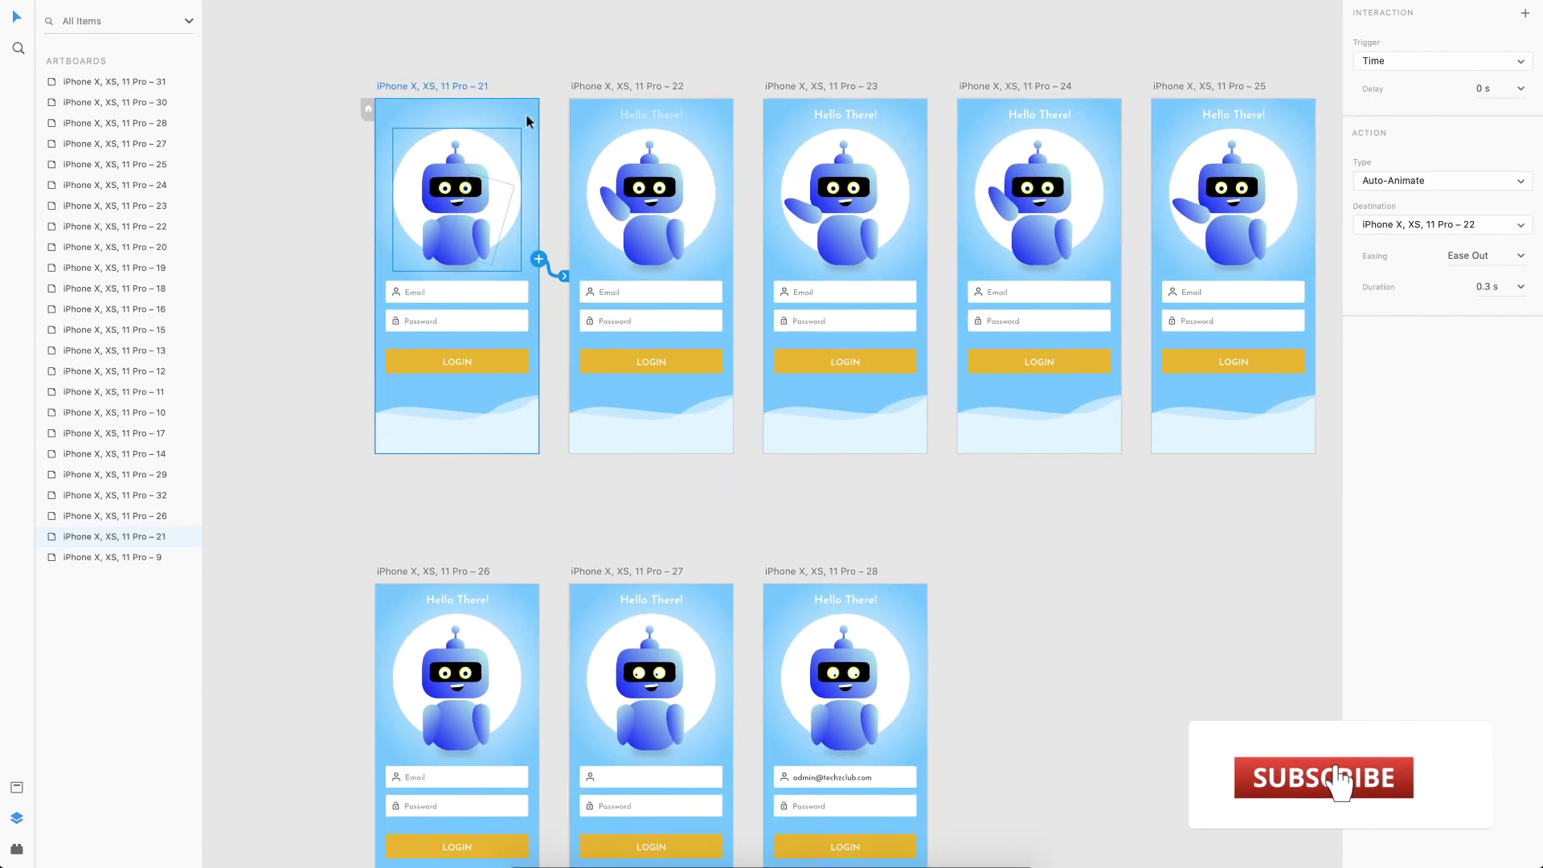
scroll(547, 172, "up", 3)
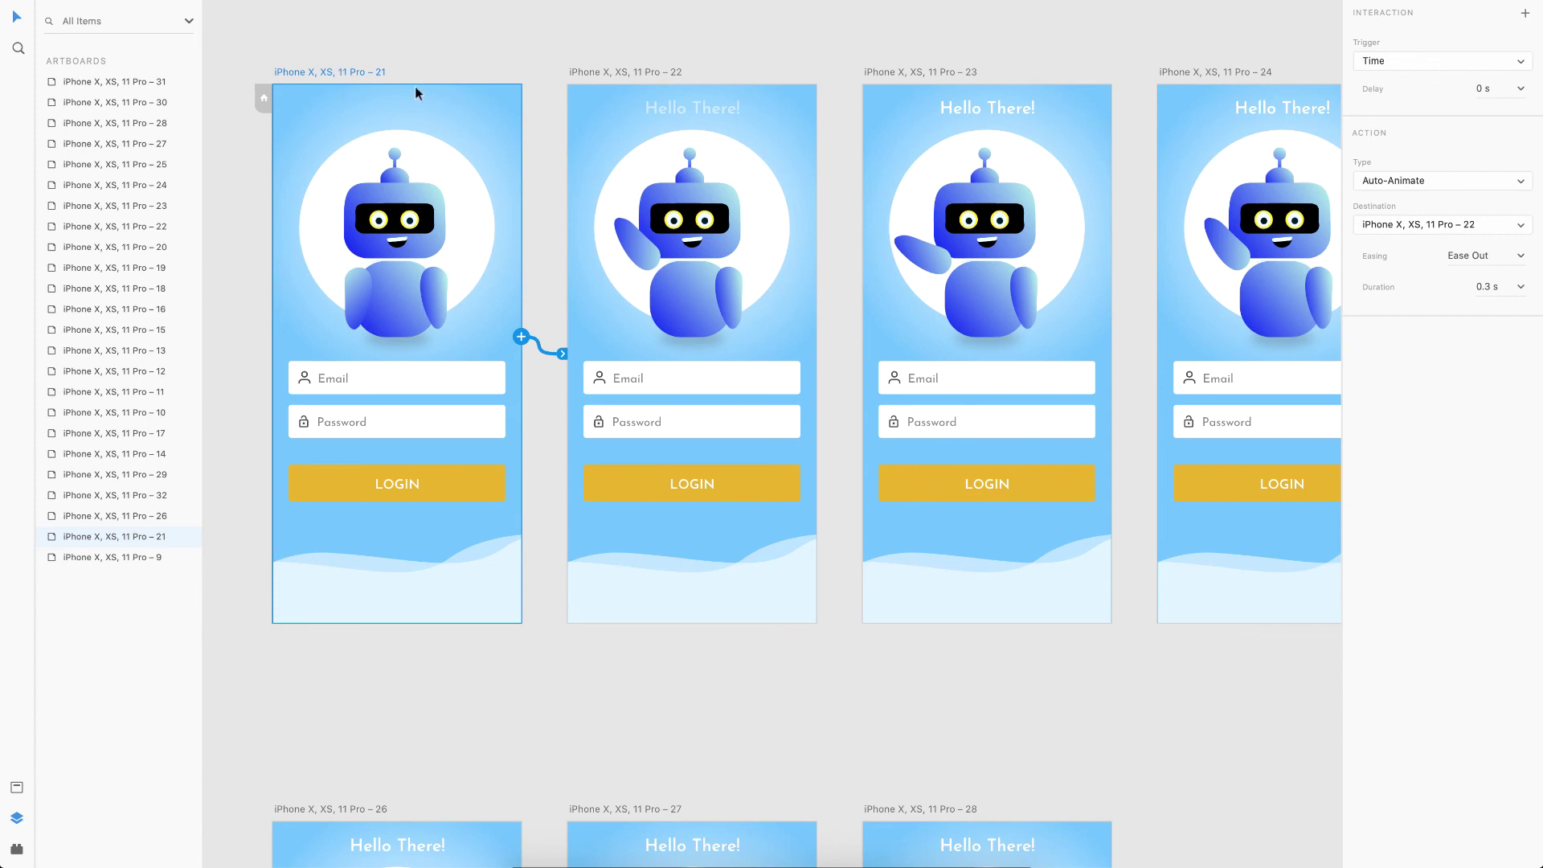
scroll(884, 203, "down", 4)
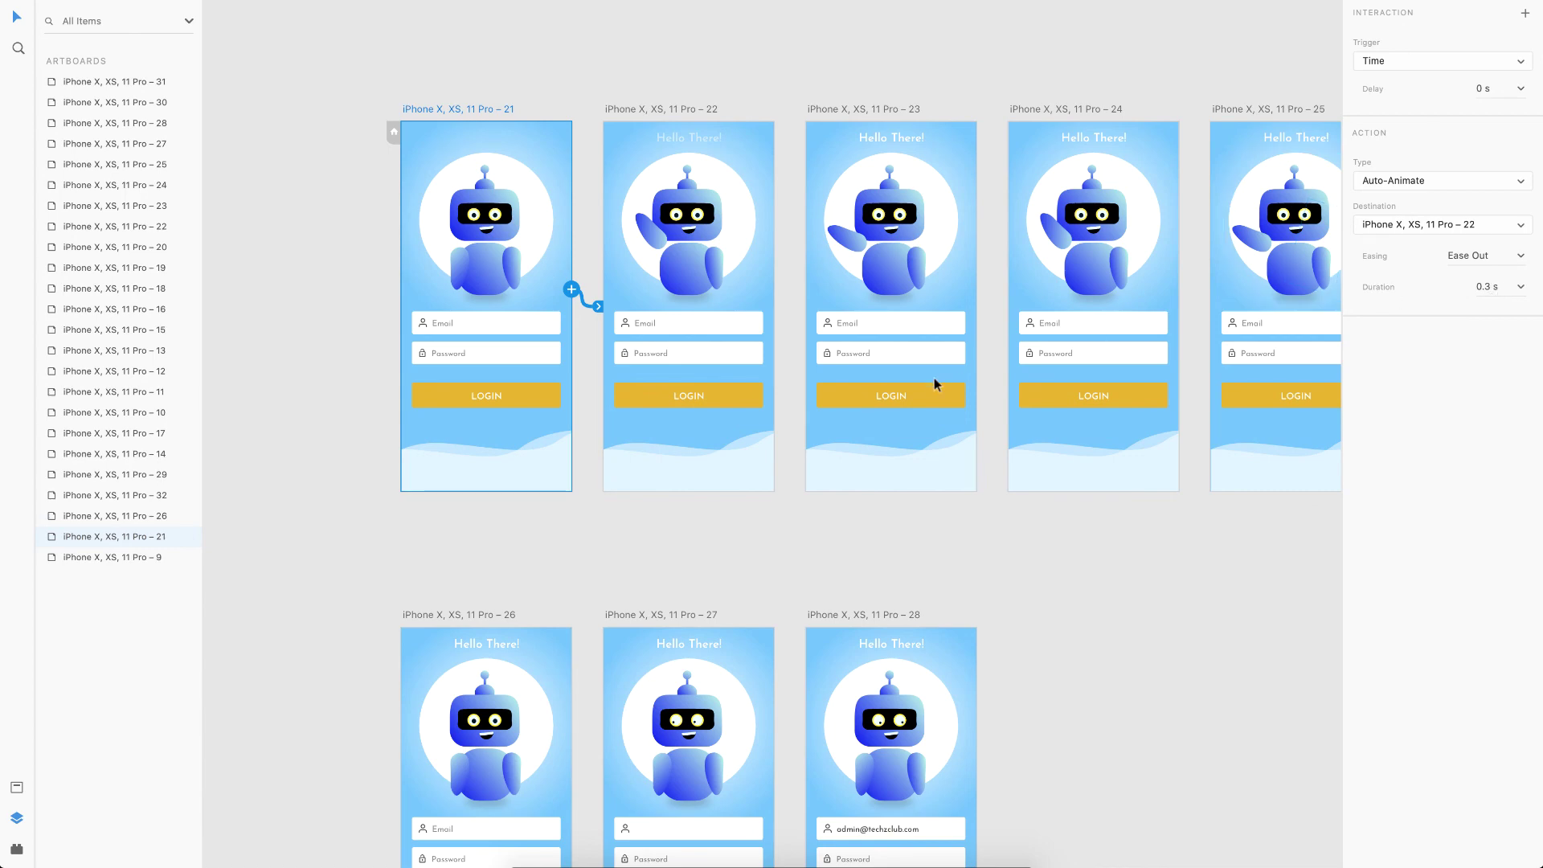
scroll(933, 378, "down", 3)
scroll(933, 378, "down", 3)
scroll(933, 378, "down", 5)
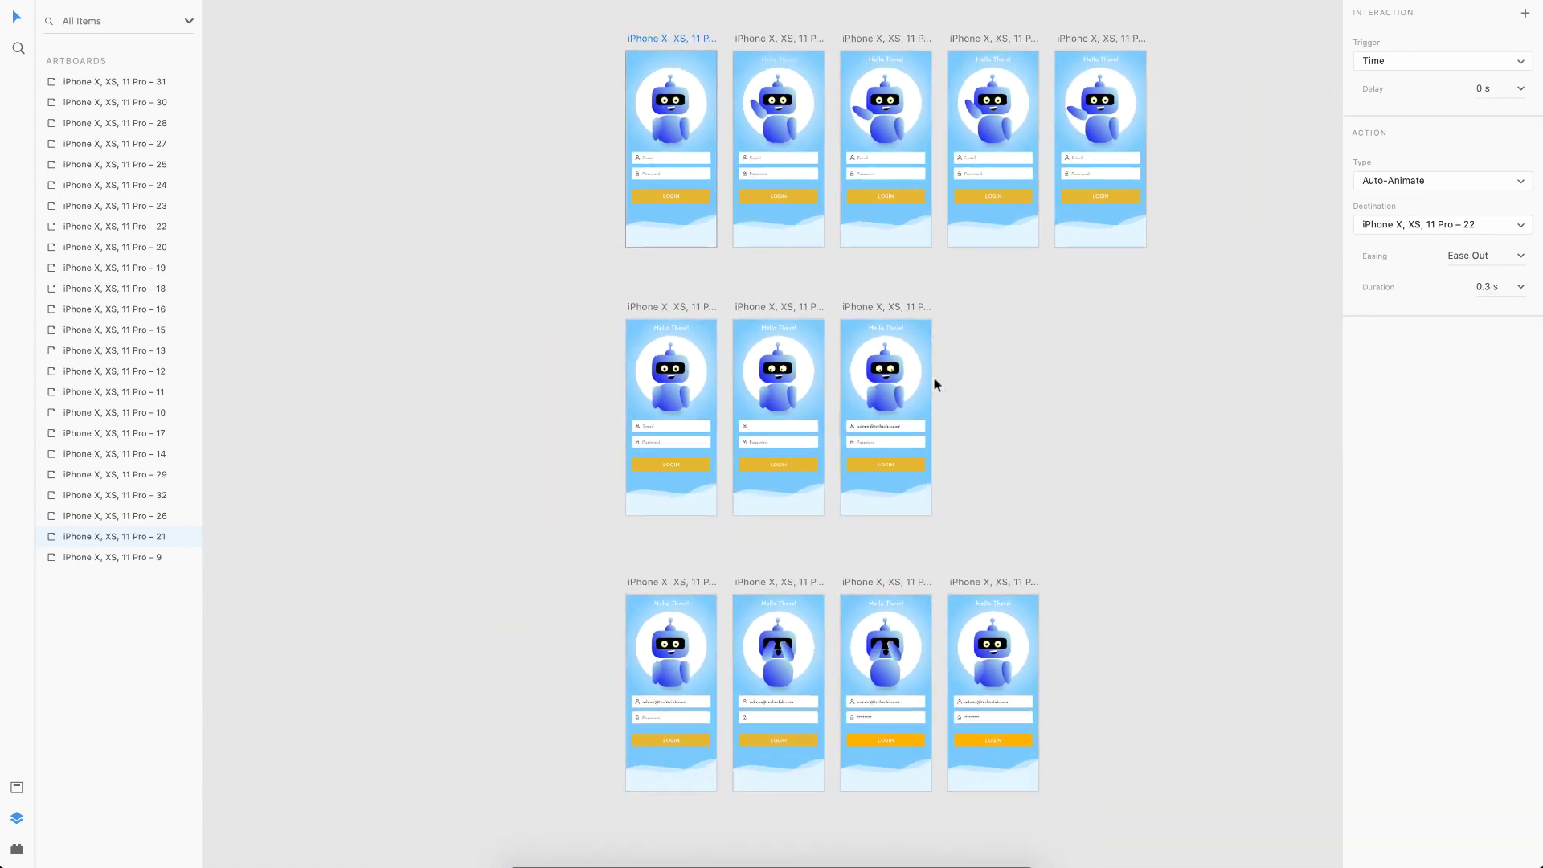
scroll(933, 375, "up", 5)
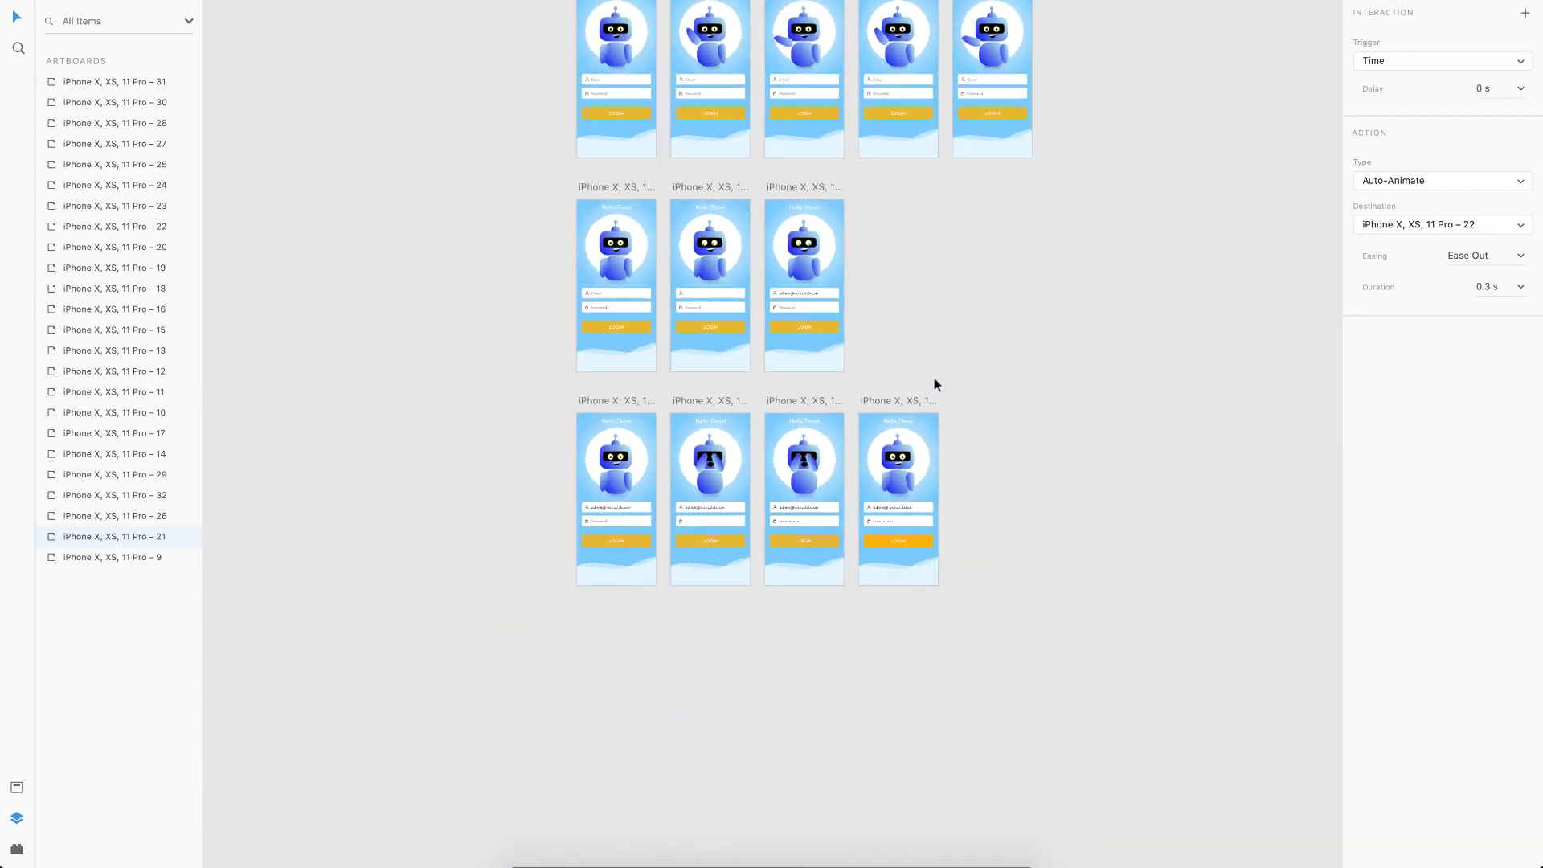